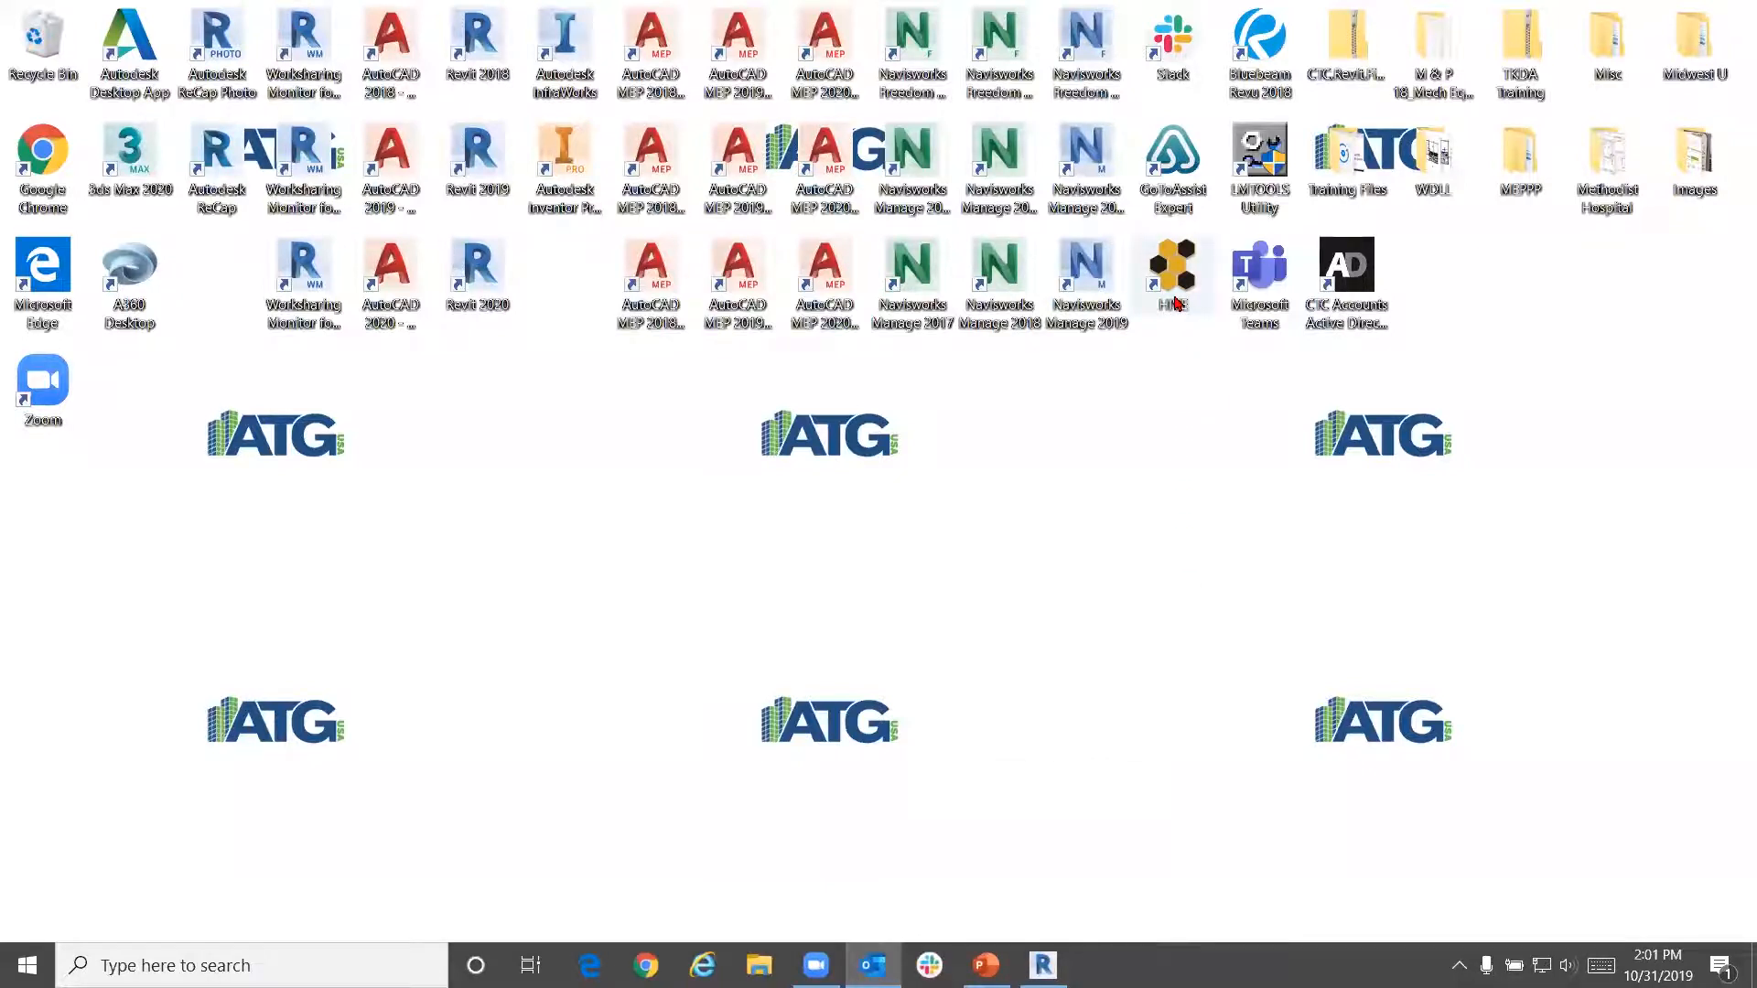
Launch HIVE from its desktop shortcut to reach the Search page with Door-Demo, libraries and tags
double_click(1175, 274)
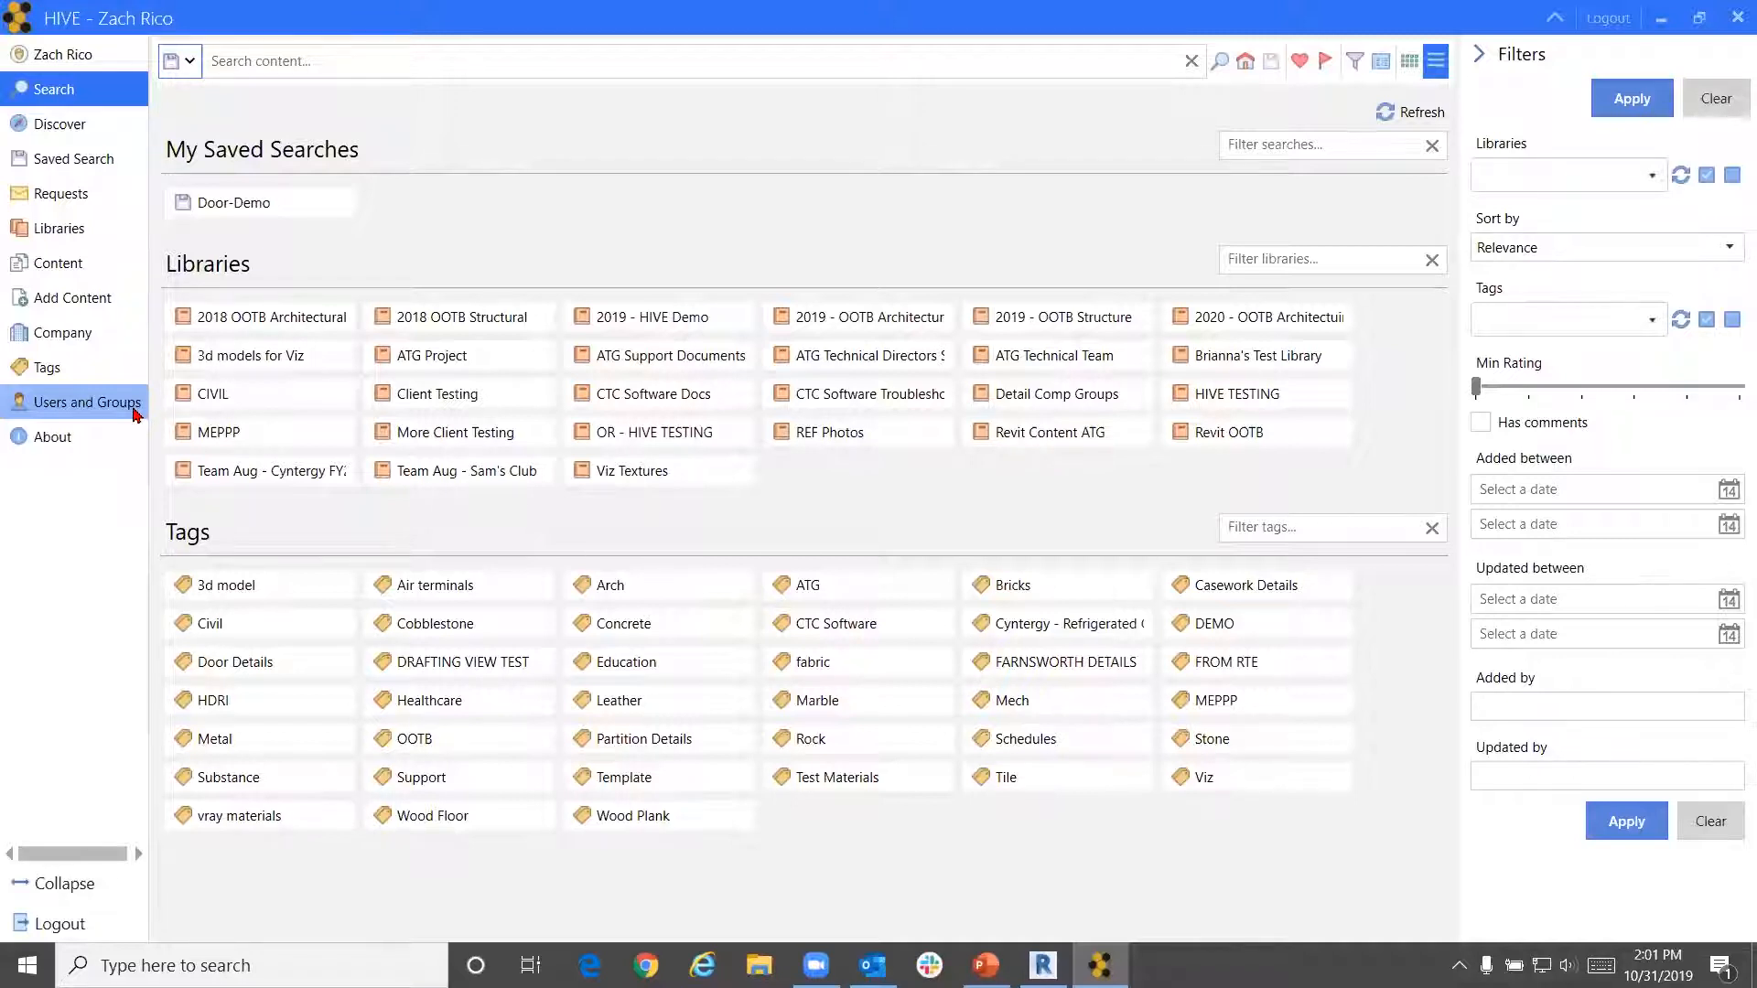
Go to Users and Groups to bring up the HIVE web sign-in page in the browser
click(134, 411)
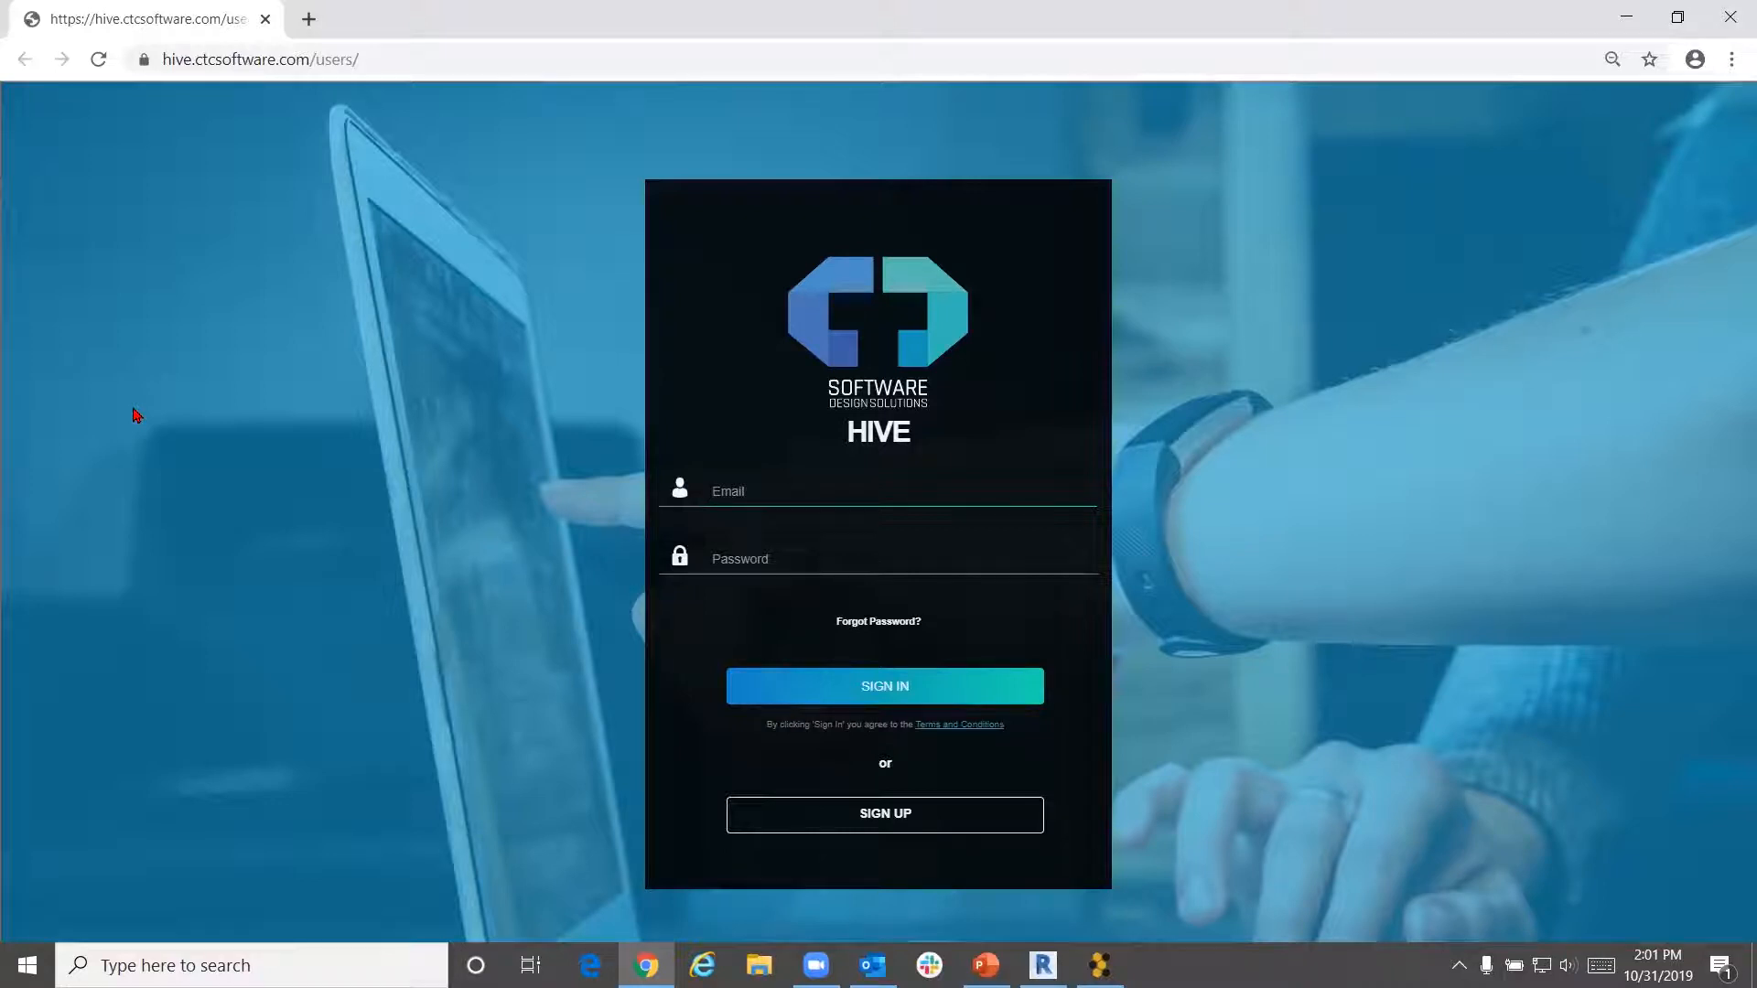
Sign in to the HIVE web portal with the saved e-mail and account password, retrying after the error
text(z)
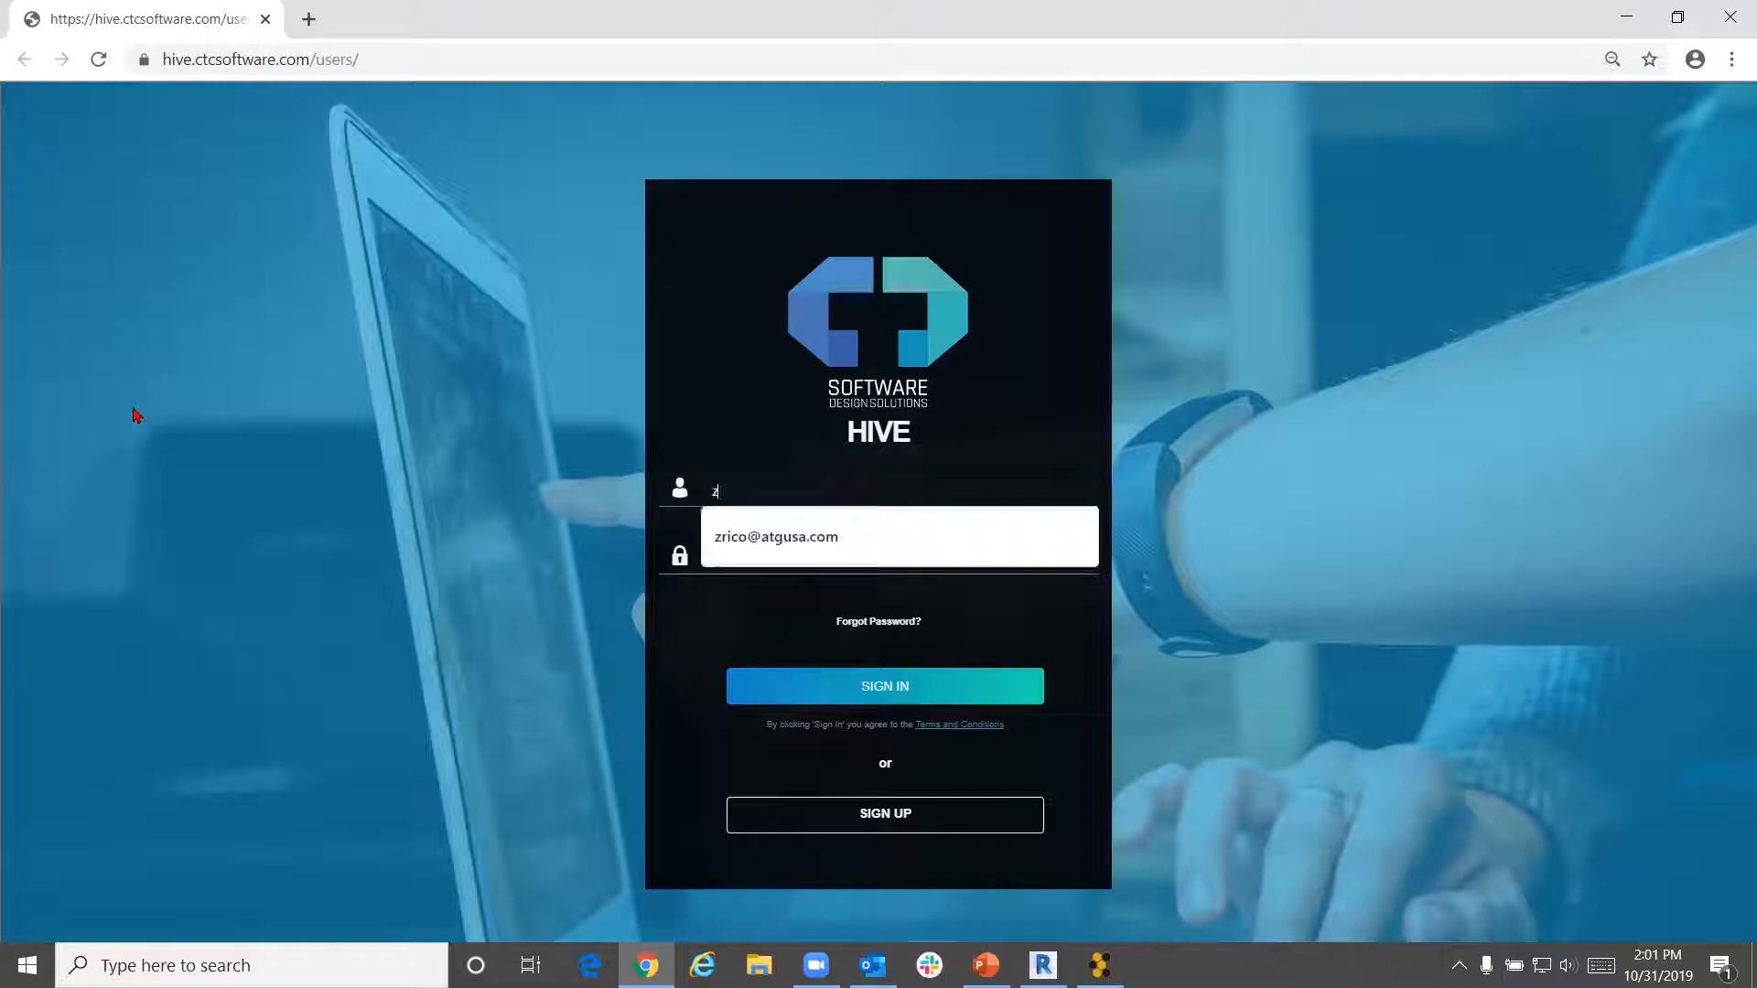
click(734, 560)
click(734, 560)
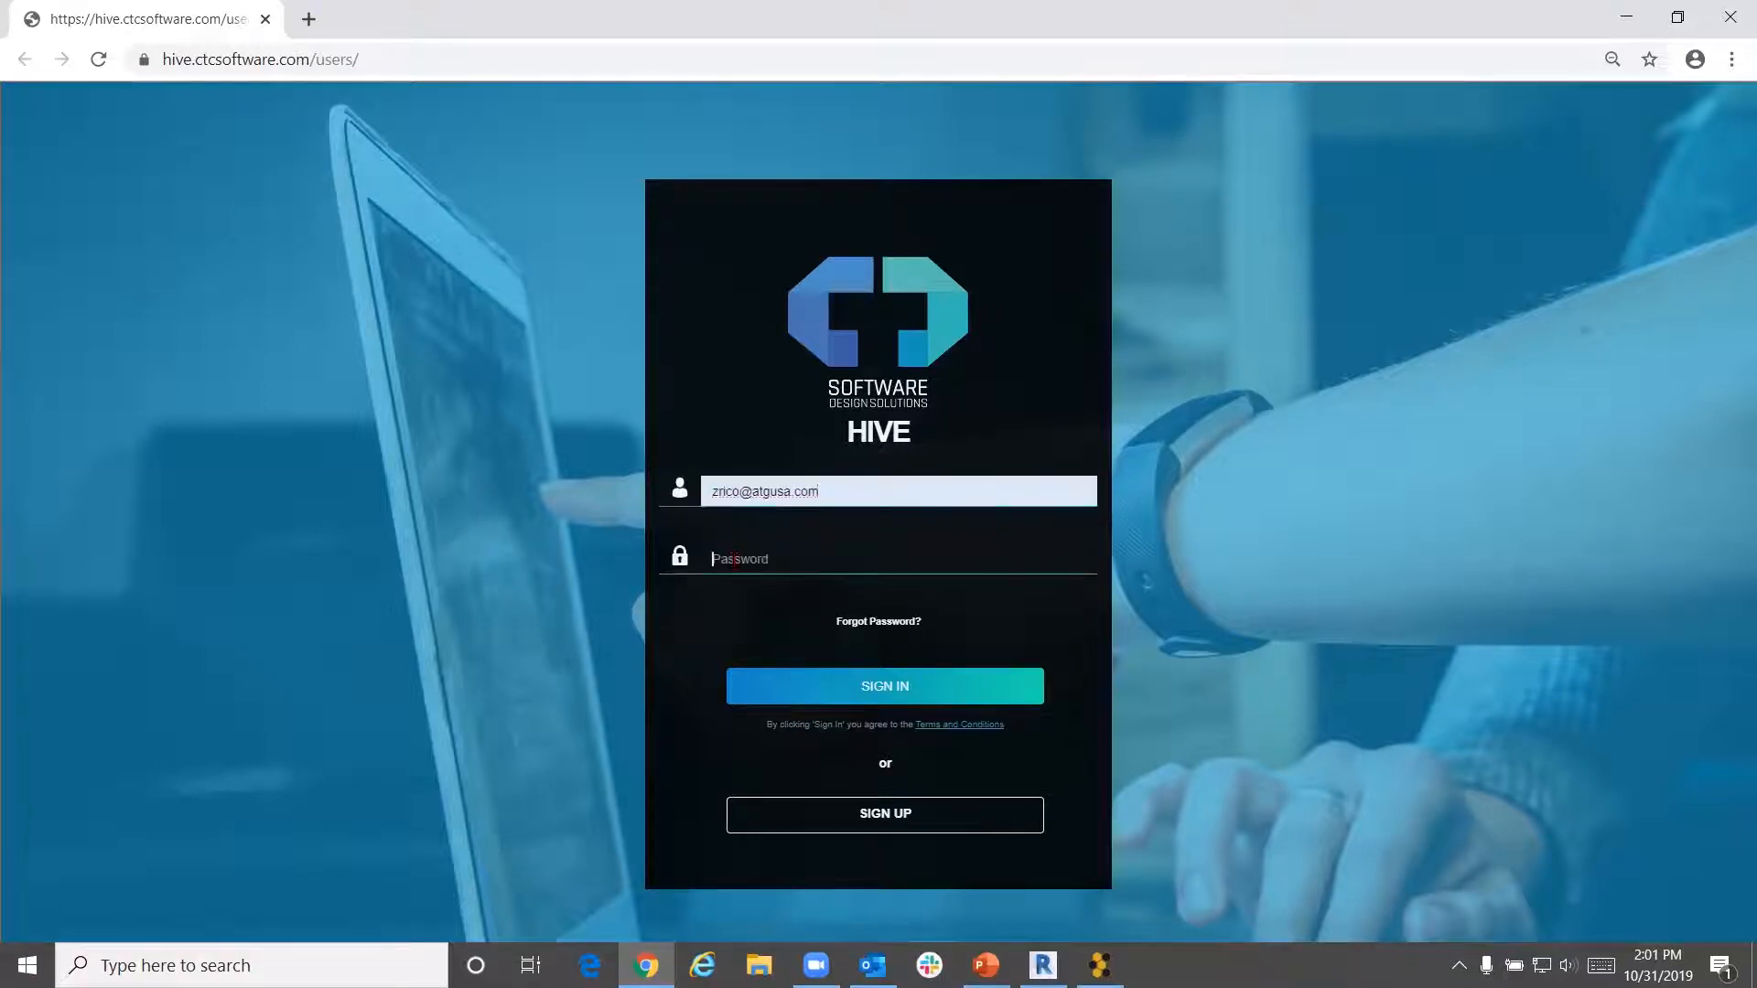
text(***********)
key(Return)
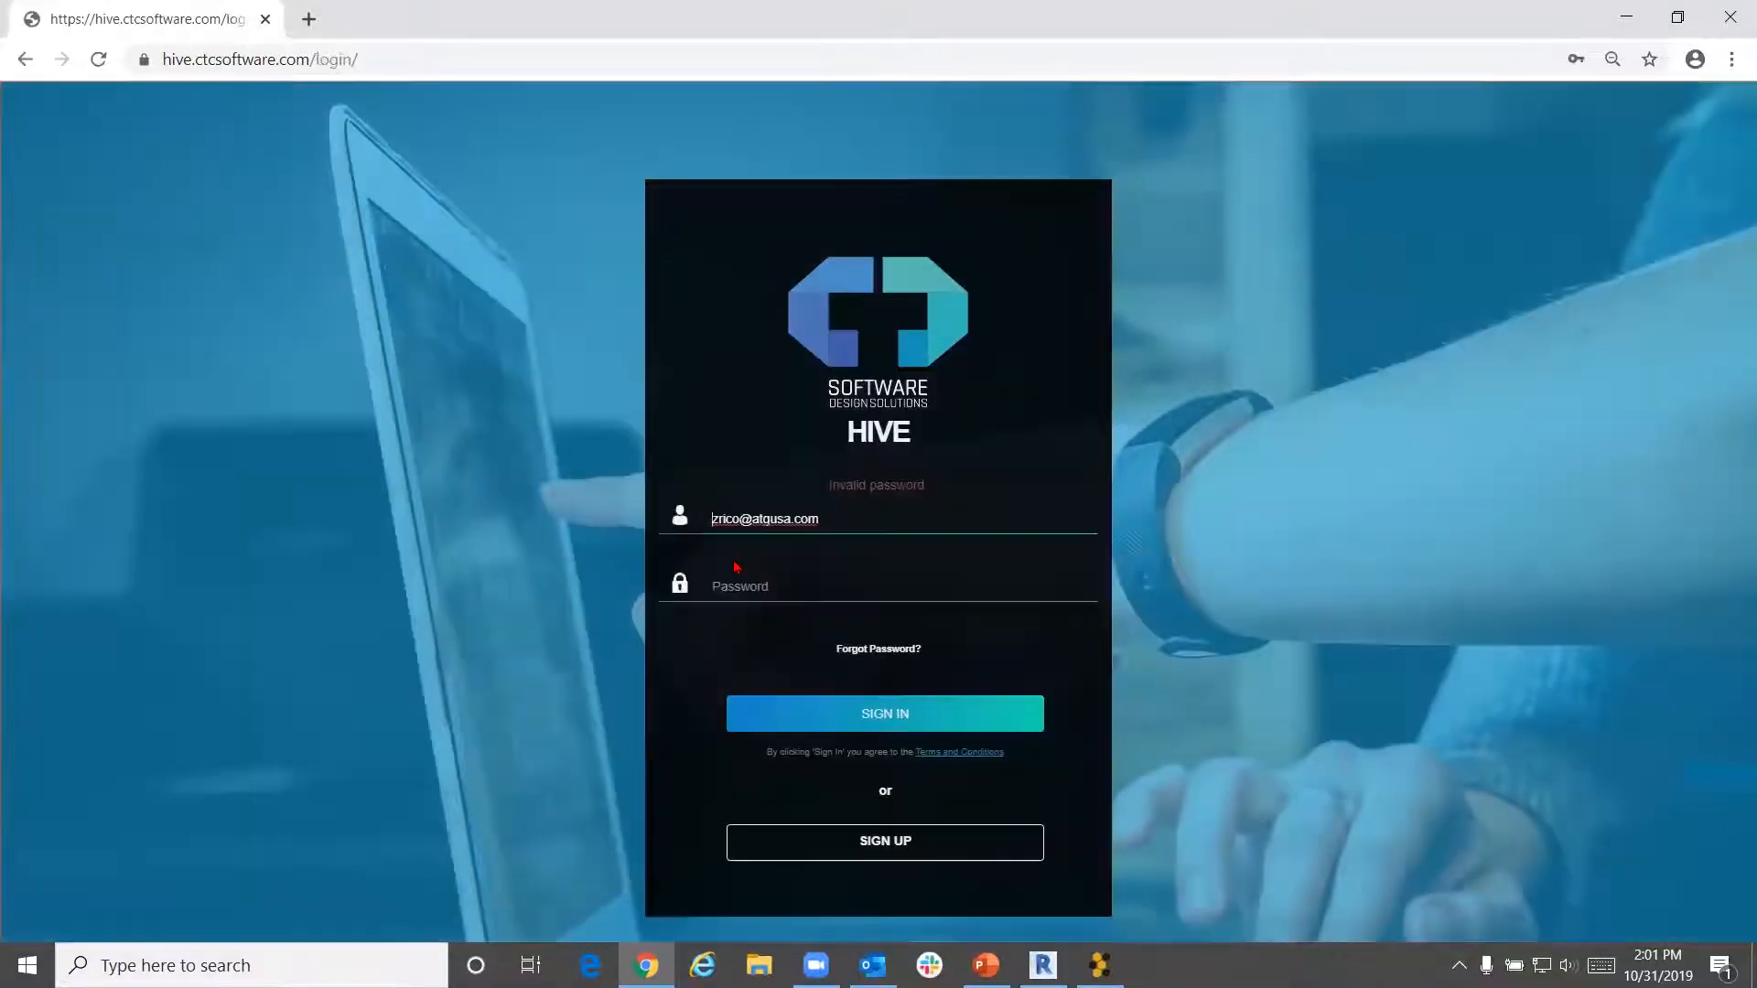
text(************)
key(Return)
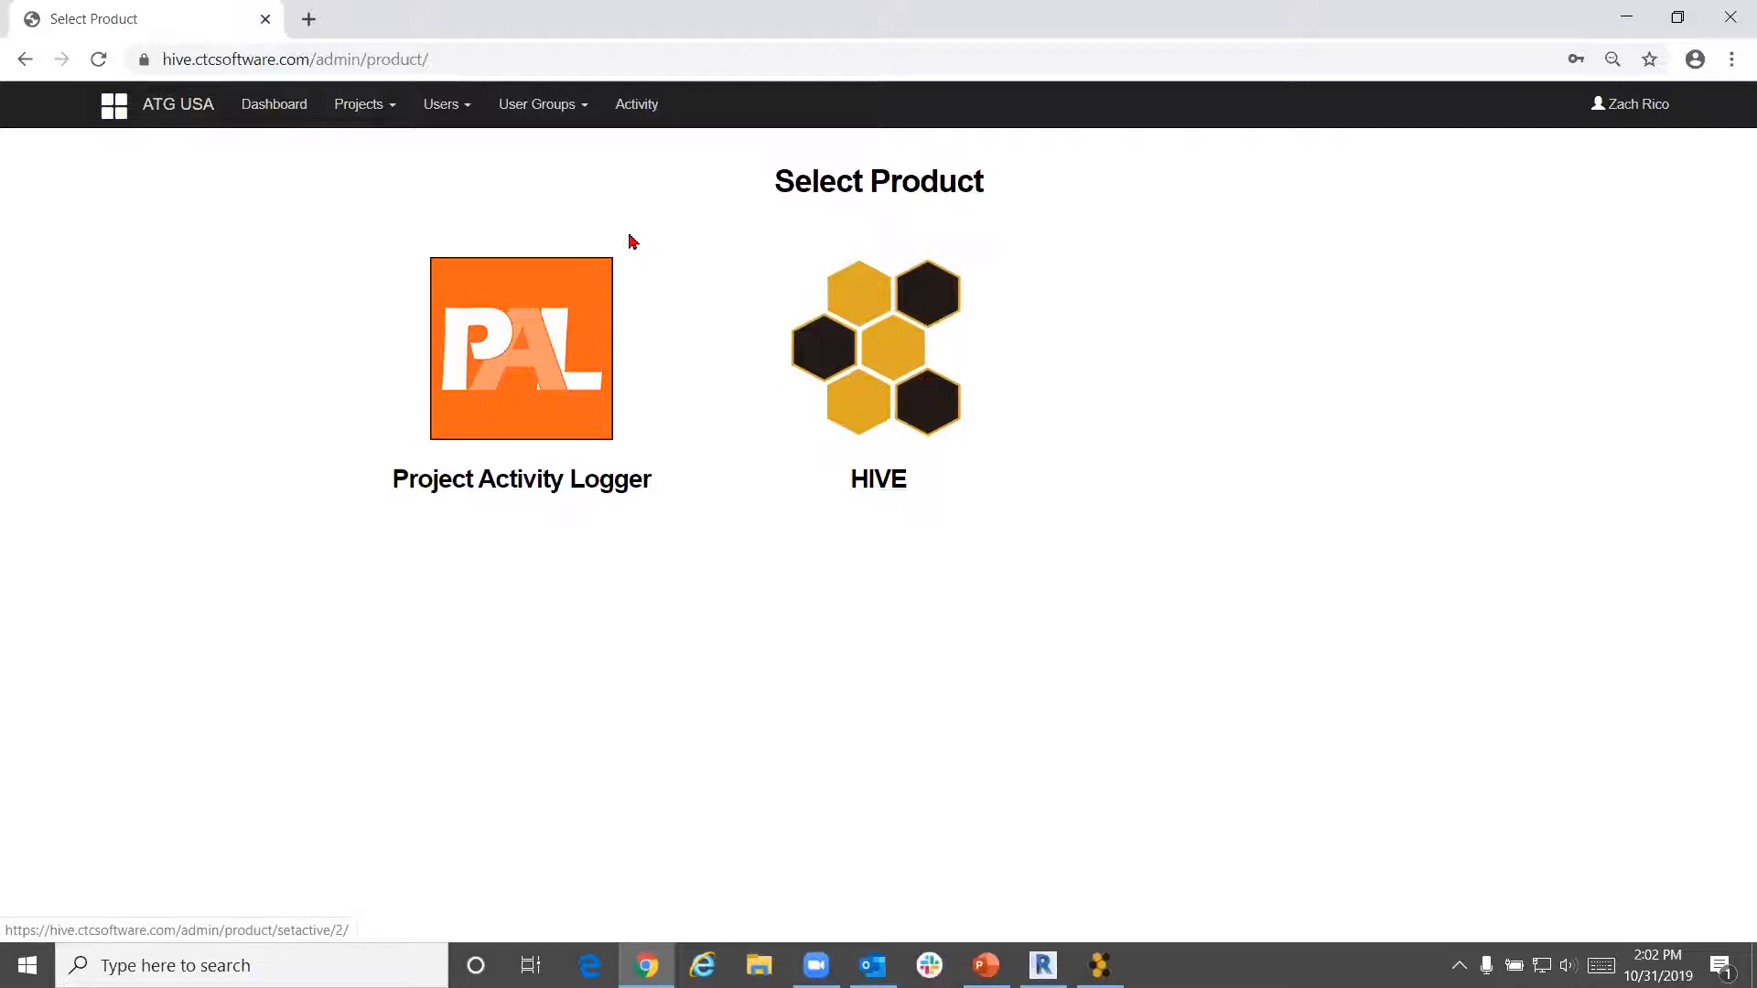
List all 51 users at 10 rows per page and download the user-import CSV template
click(467, 121)
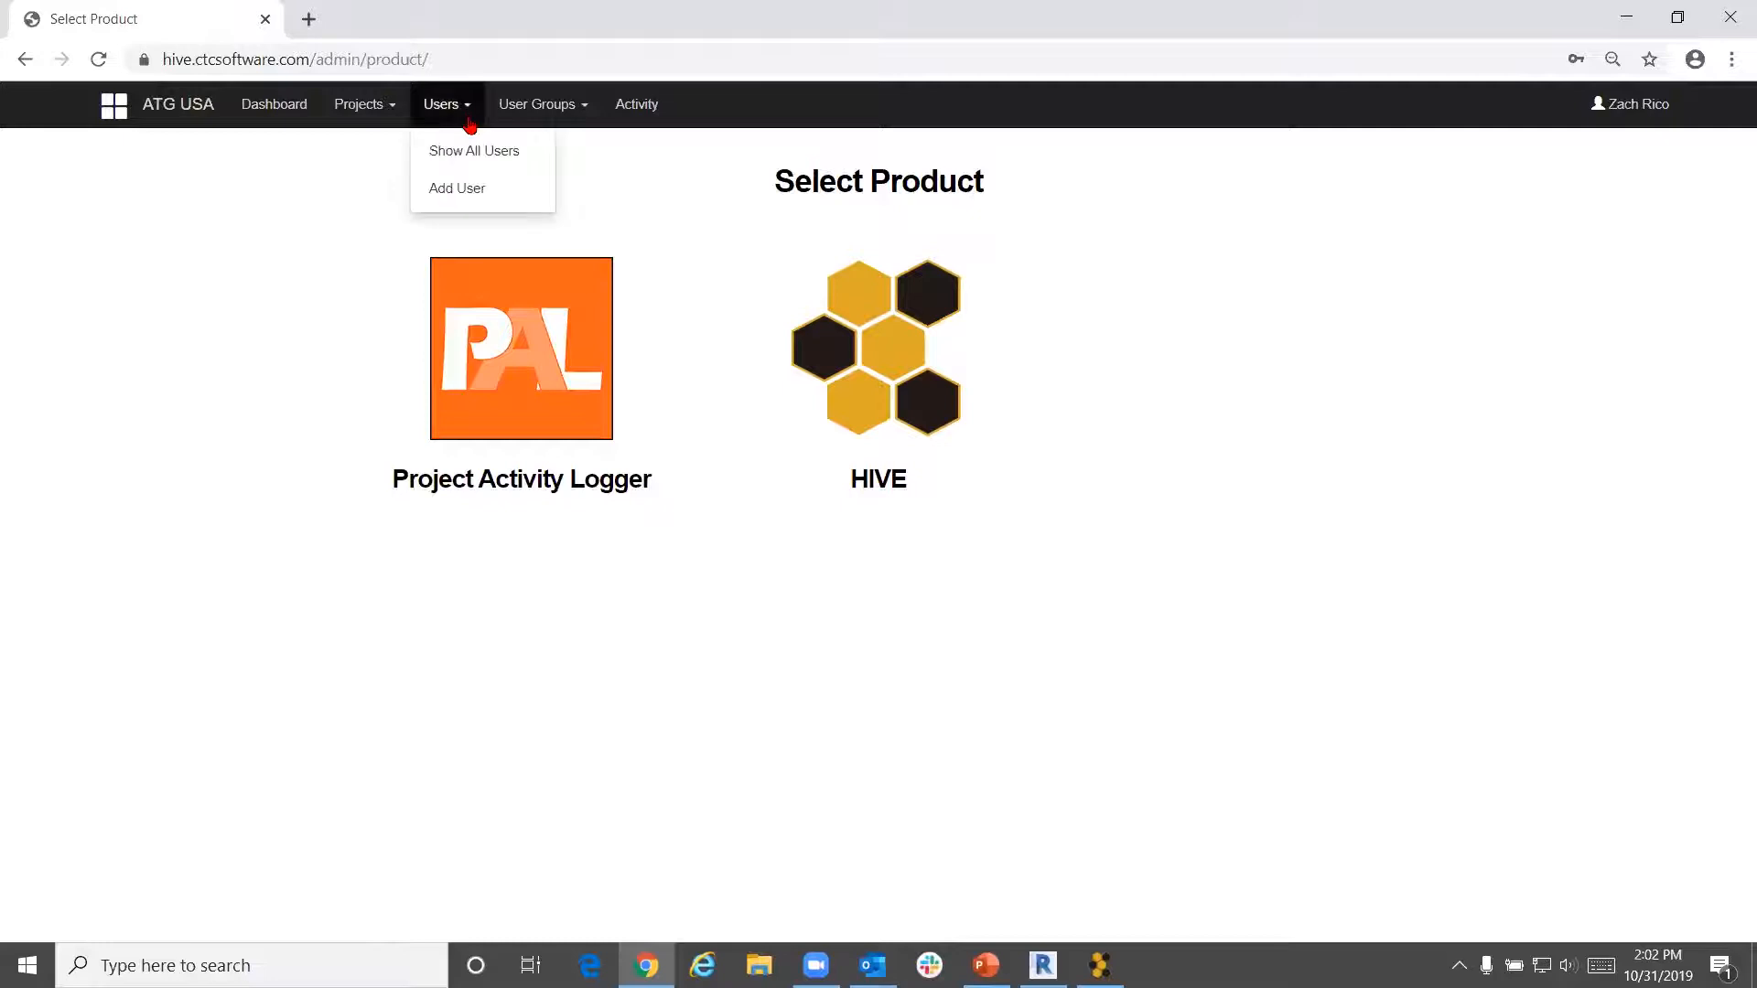
click(471, 163)
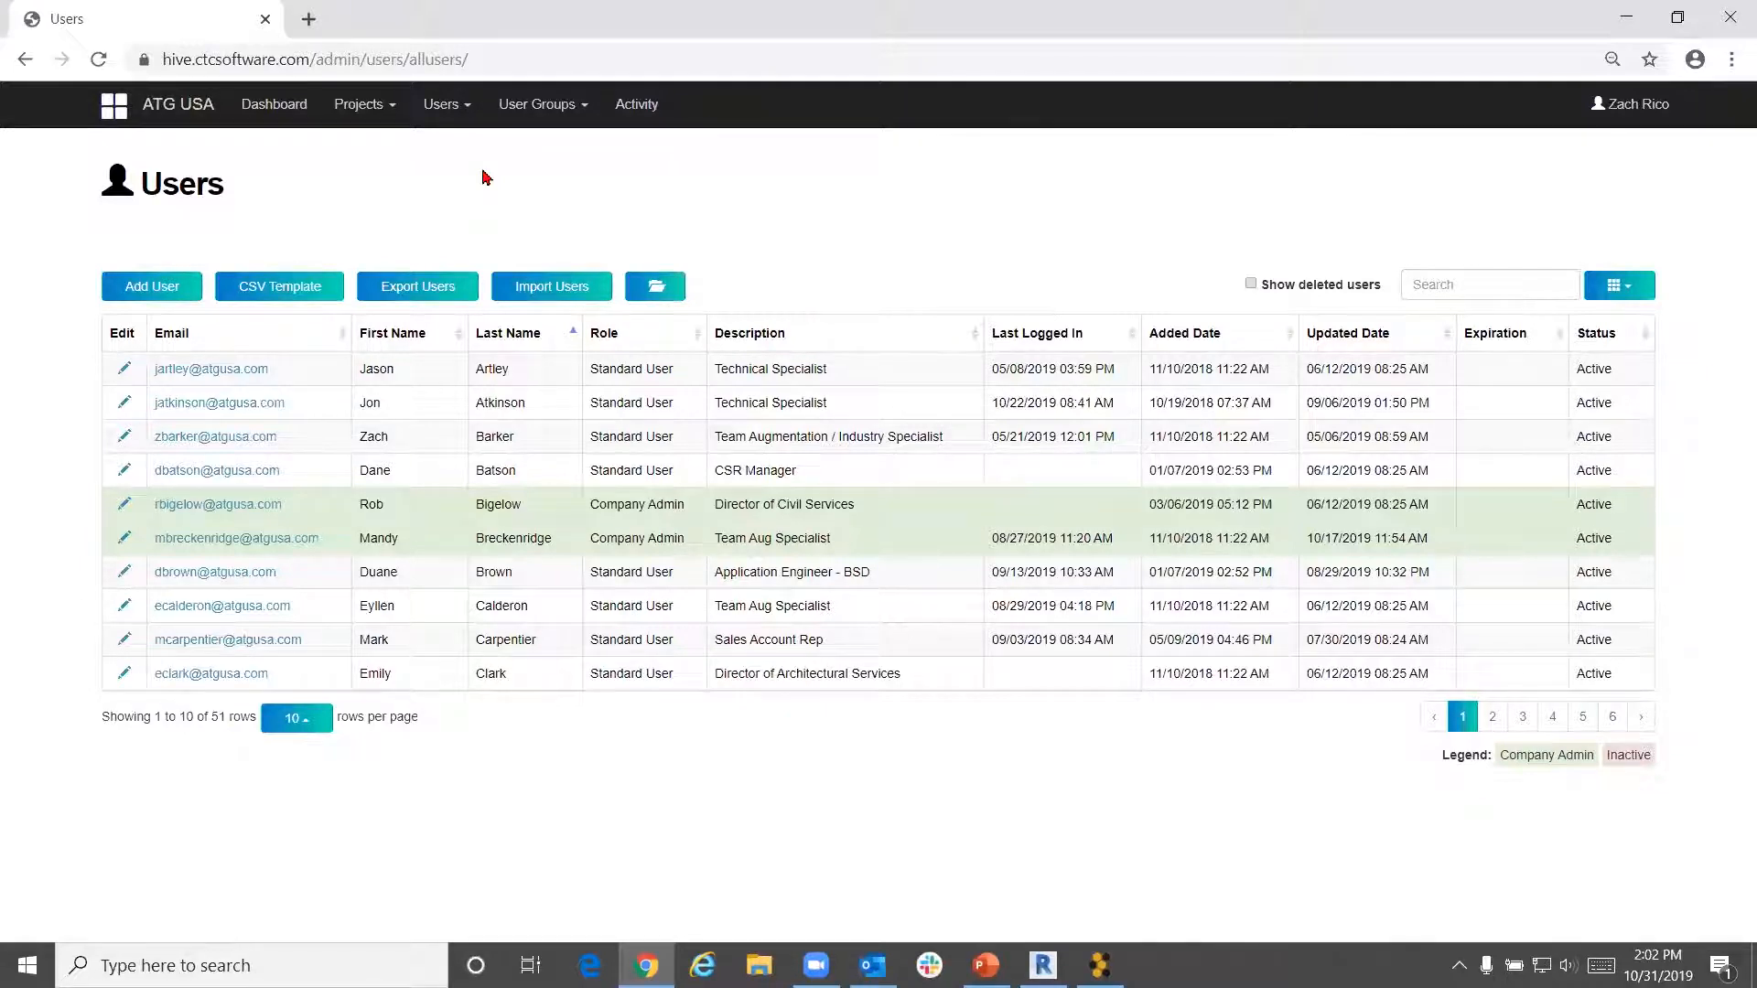
click(306, 722)
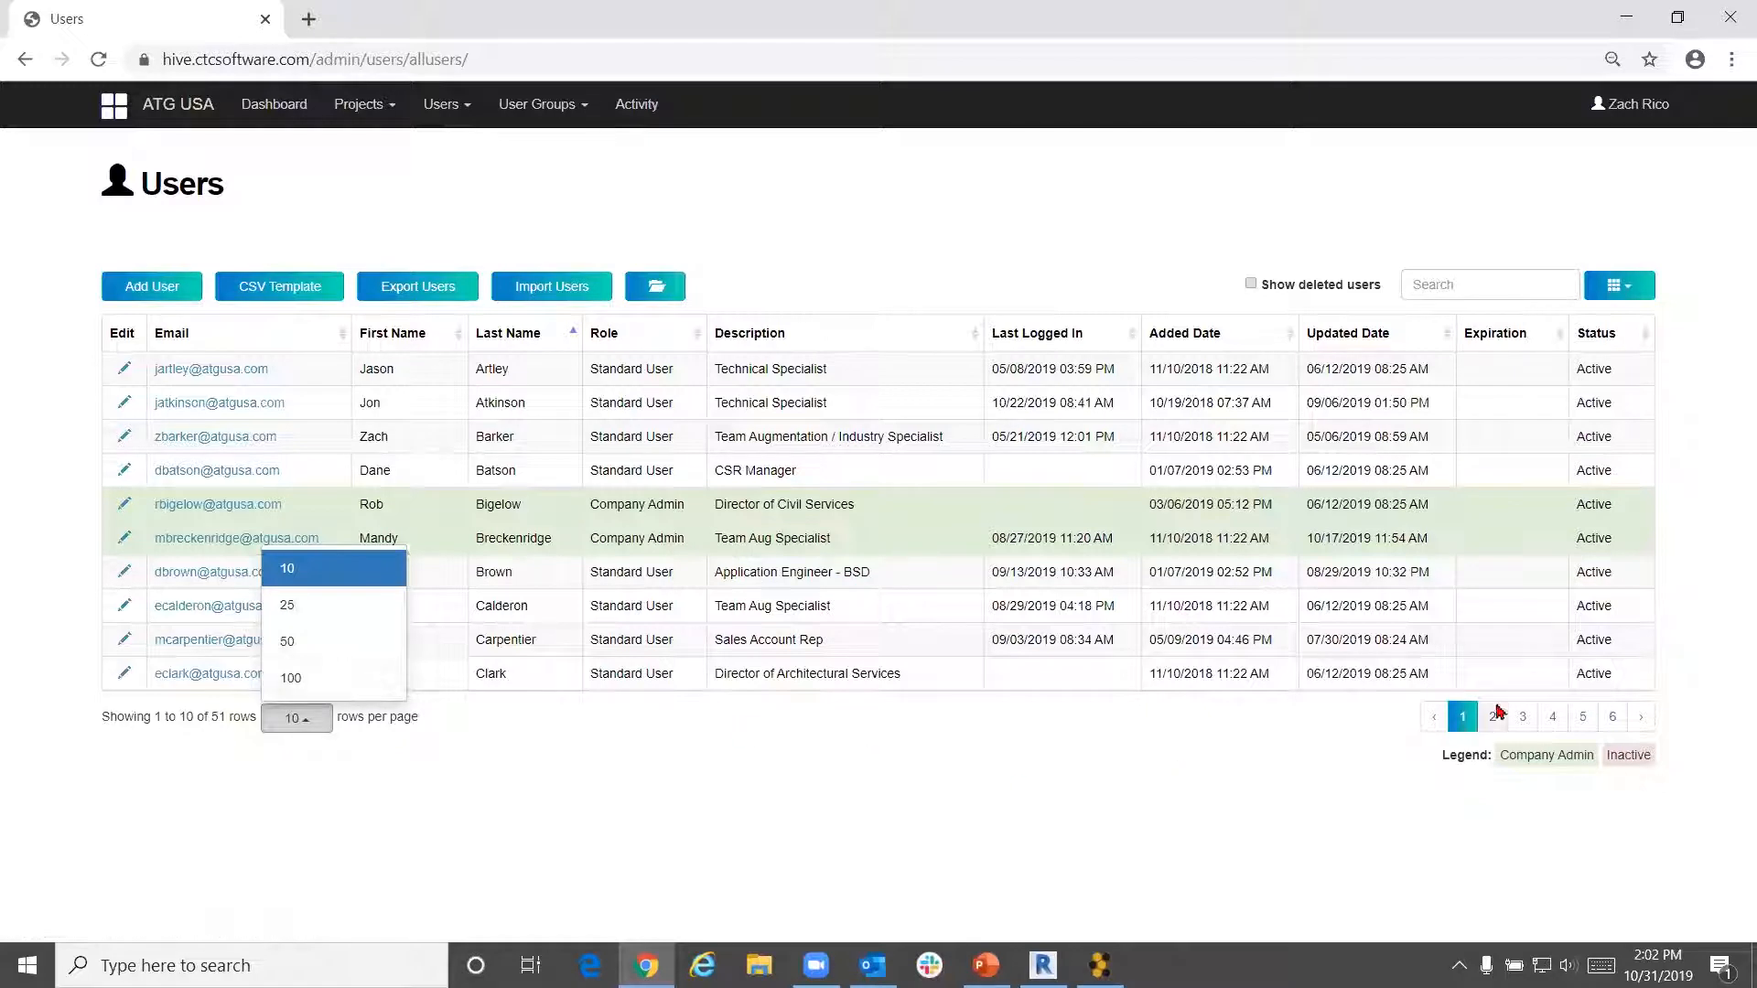
click(1582, 718)
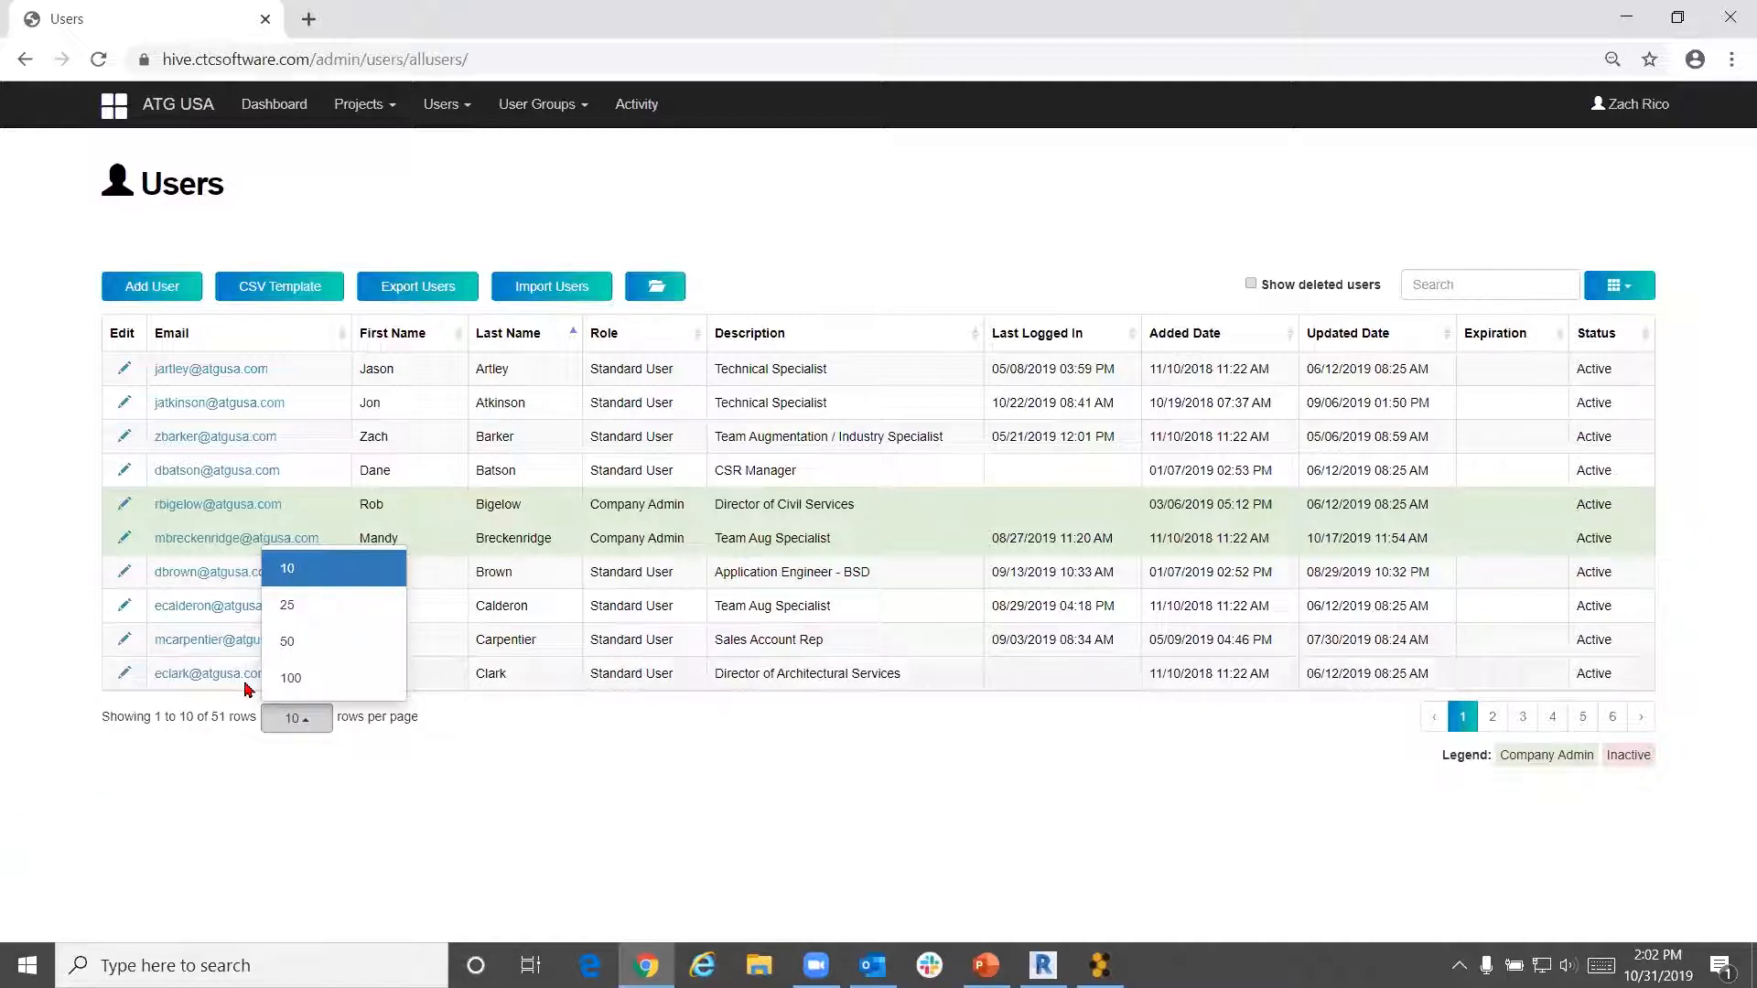
click(771, 866)
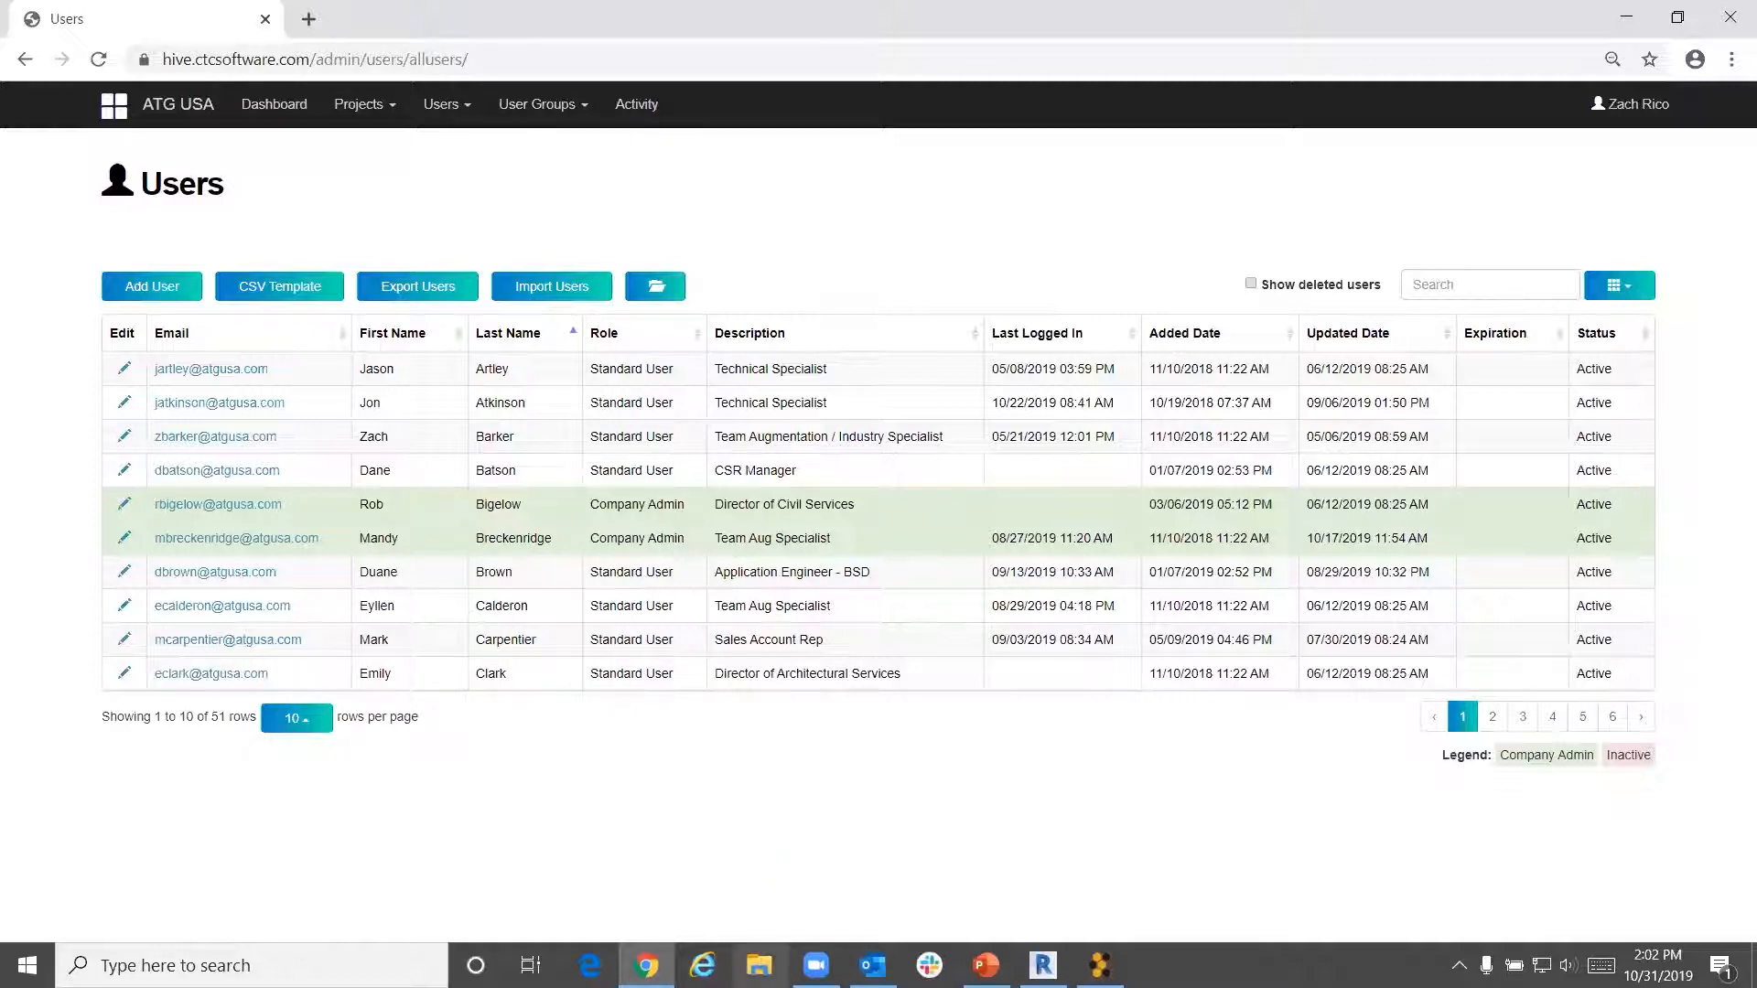
click(289, 299)
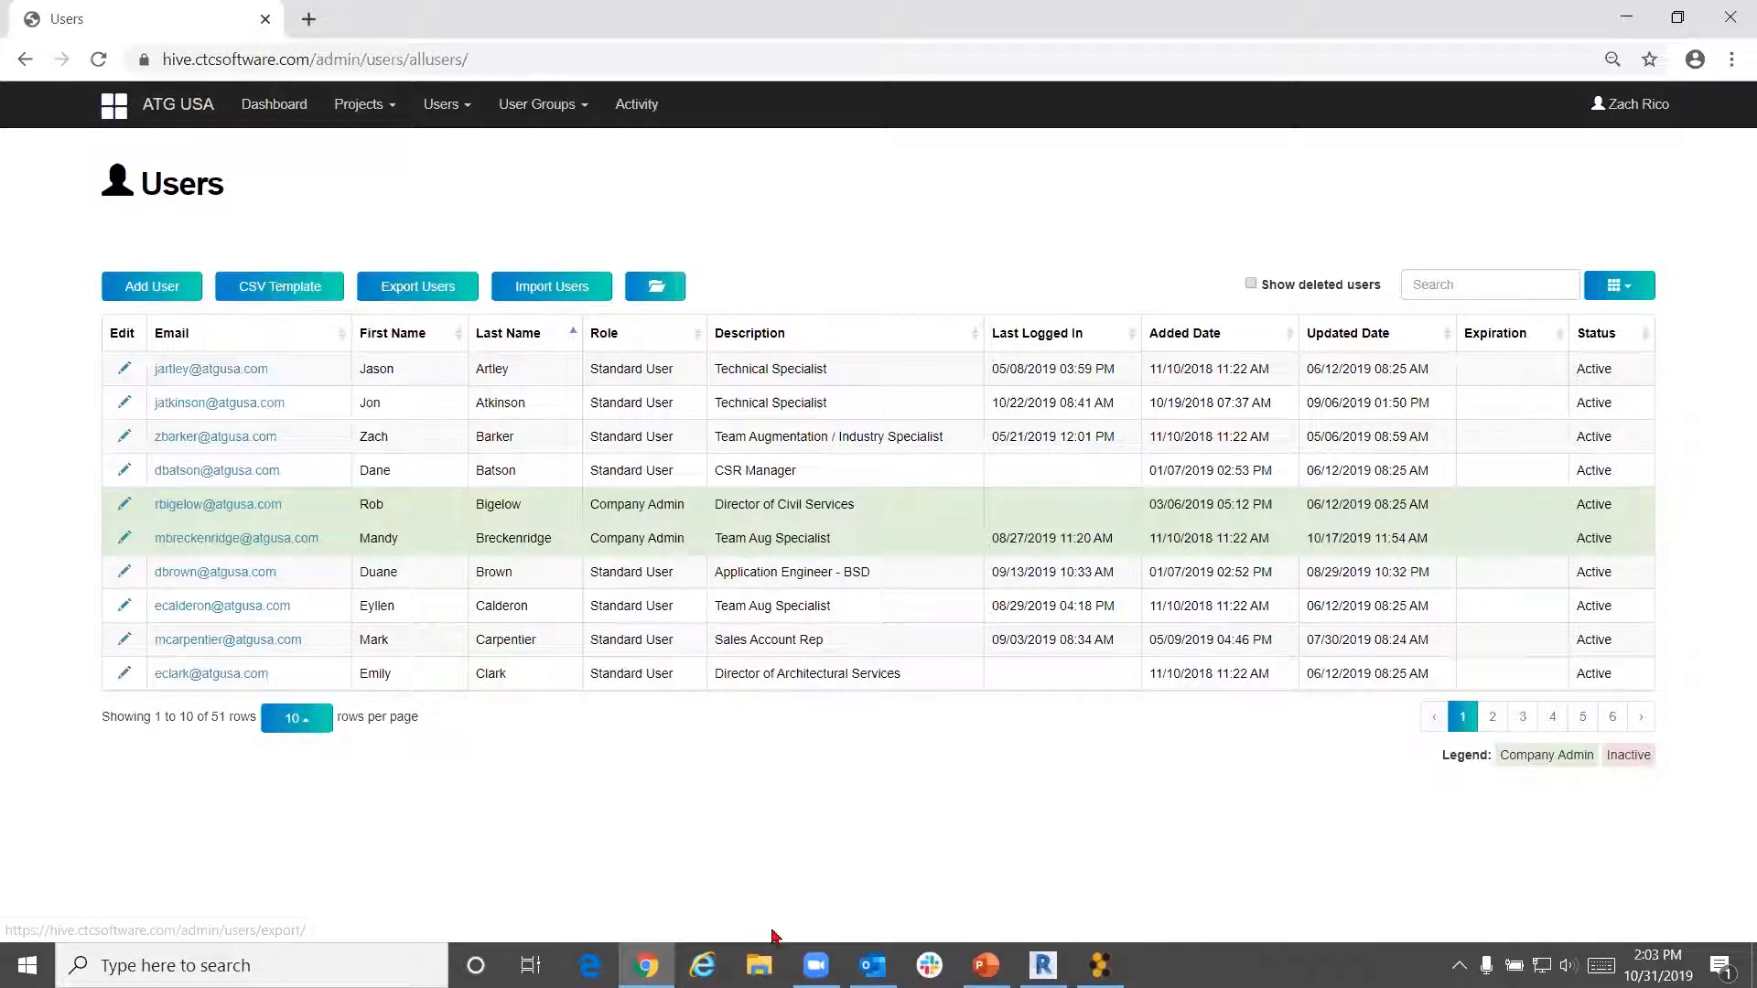
Browse to Desktop > WDLL > Demos > Hive in File Explorer and open HiveUsers-Test
click(759, 962)
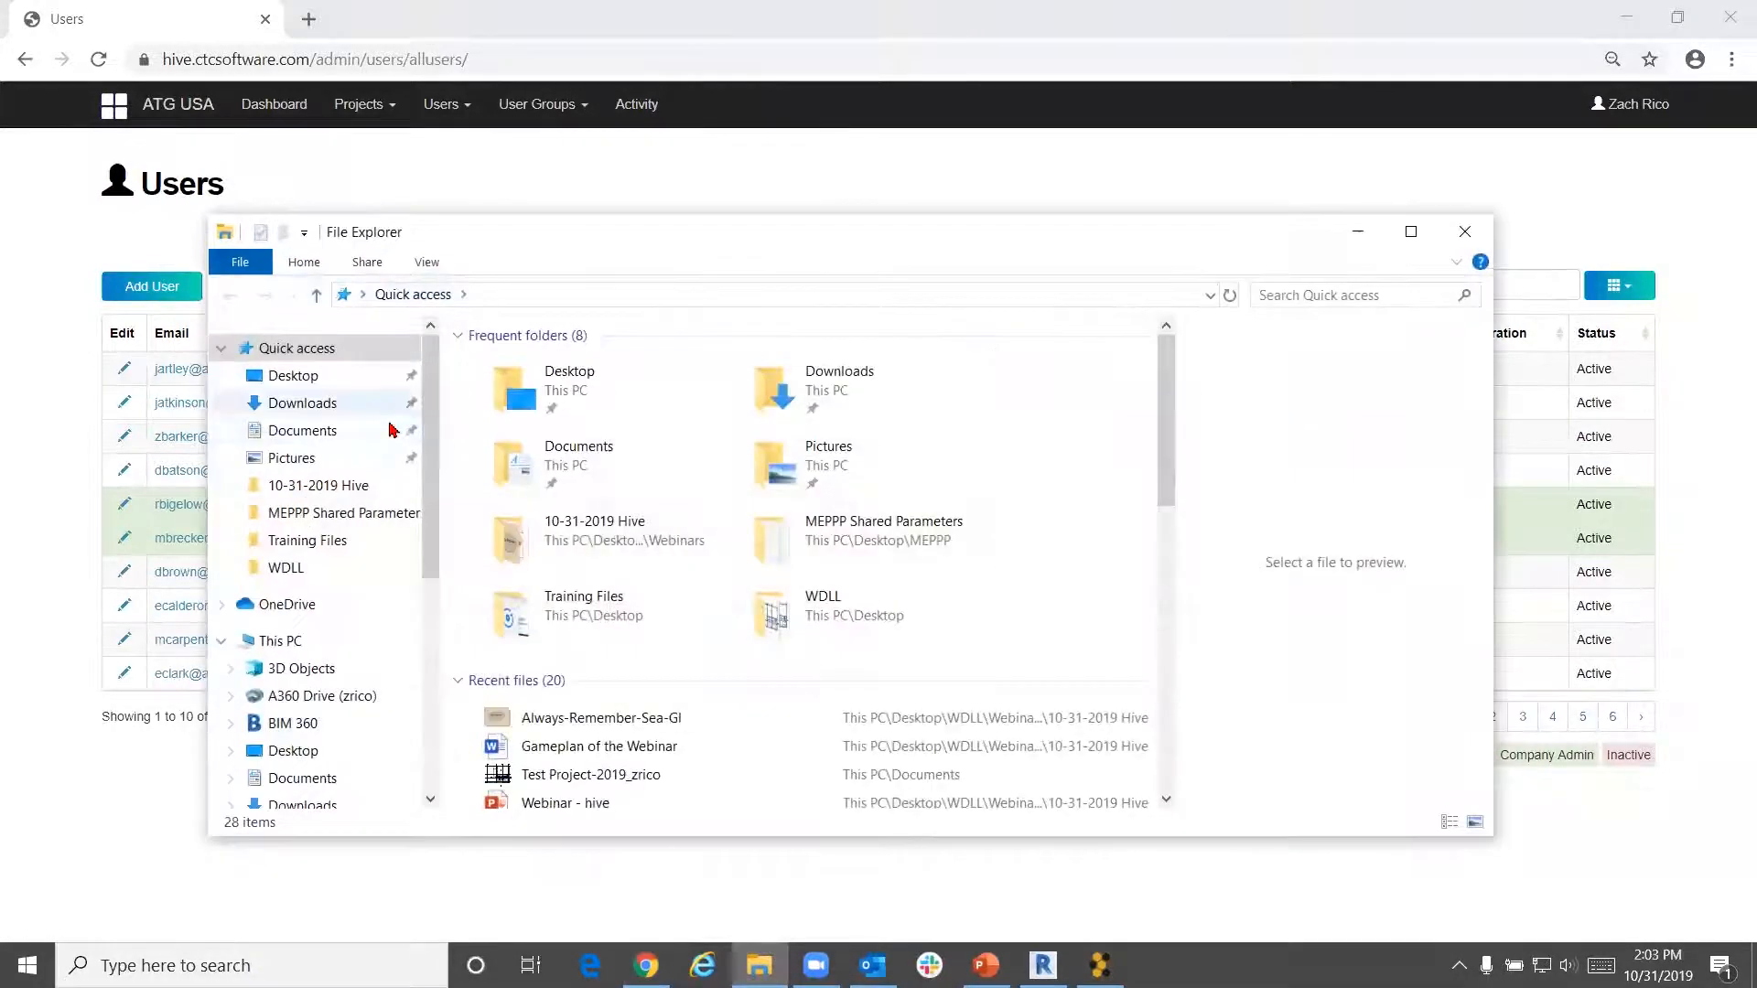
click(336, 380)
double_click(783, 549)
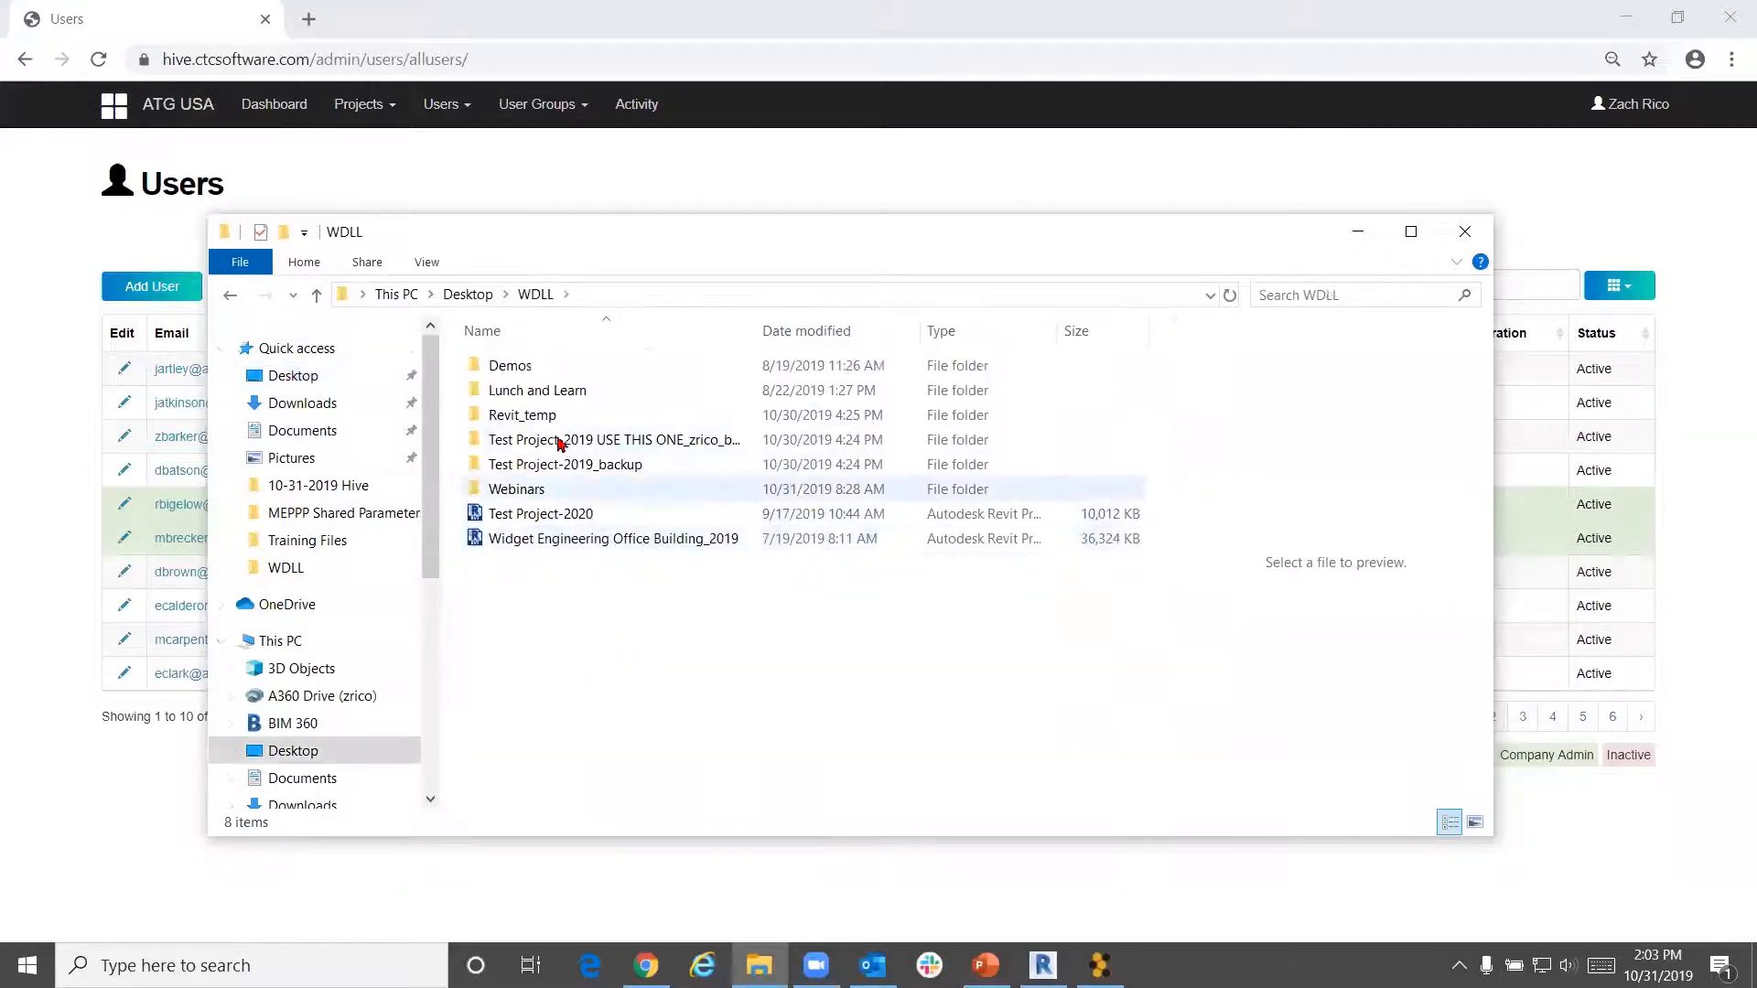
double_click(561, 392)
double_click(526, 365)
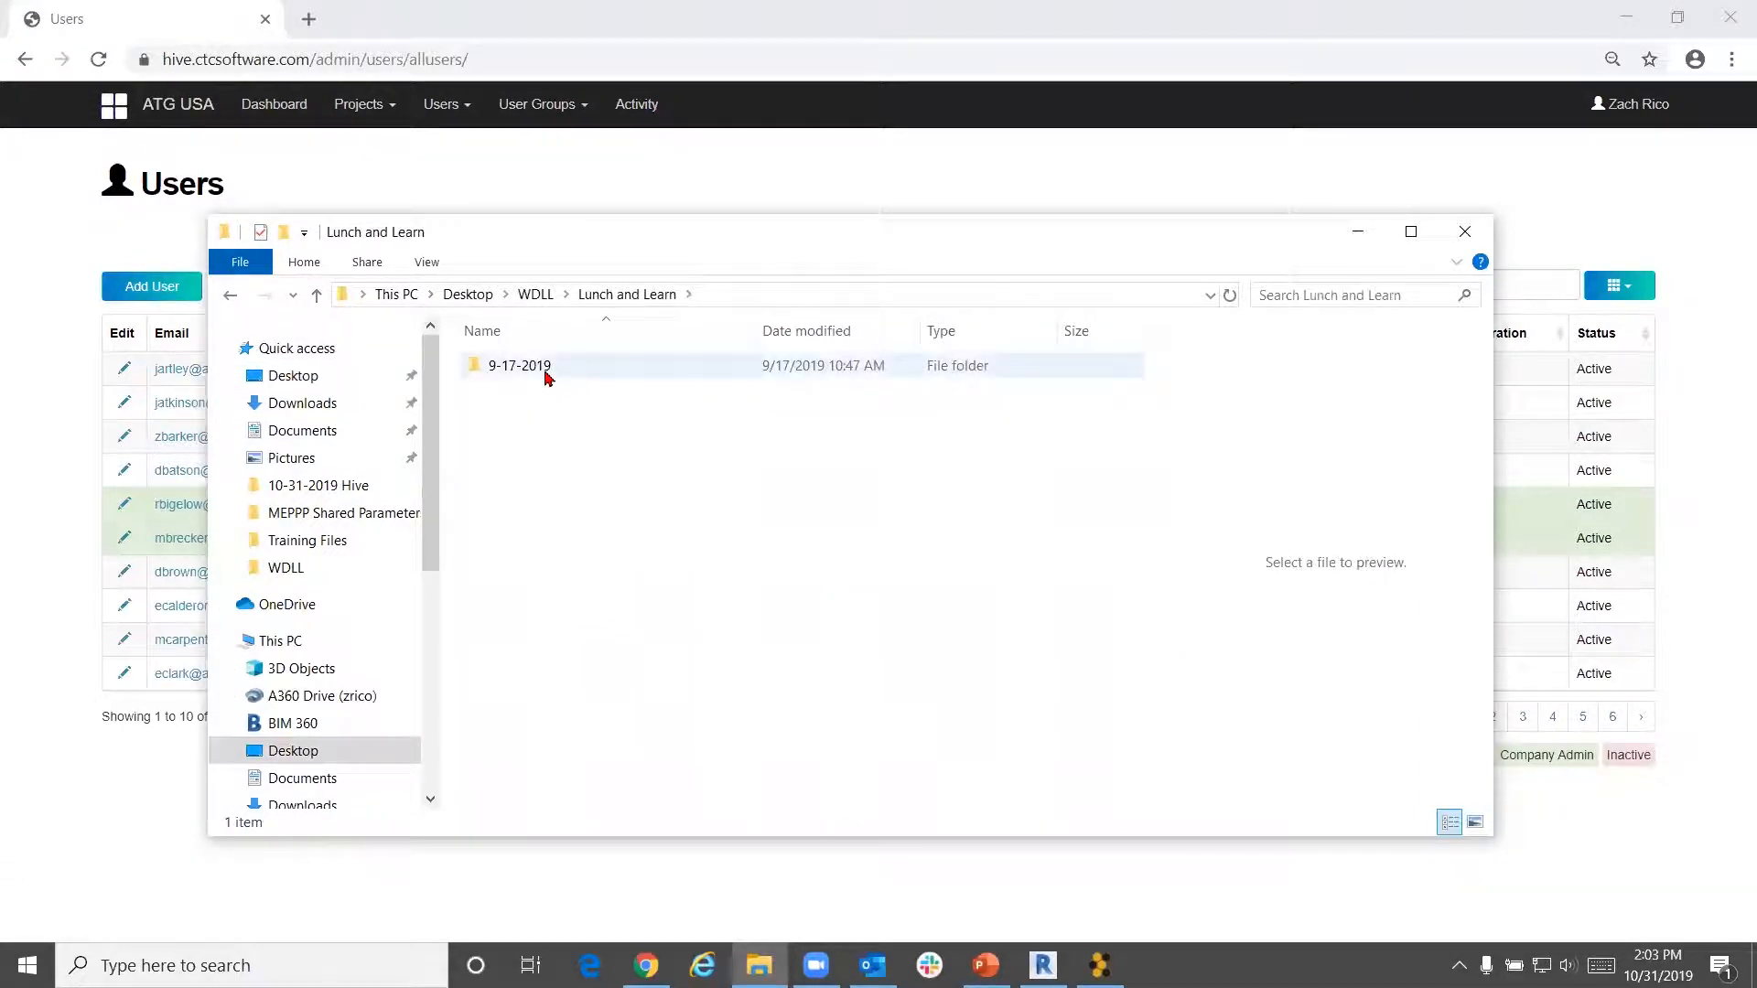
click(228, 293)
click(227, 294)
double_click(505, 367)
double_click(544, 376)
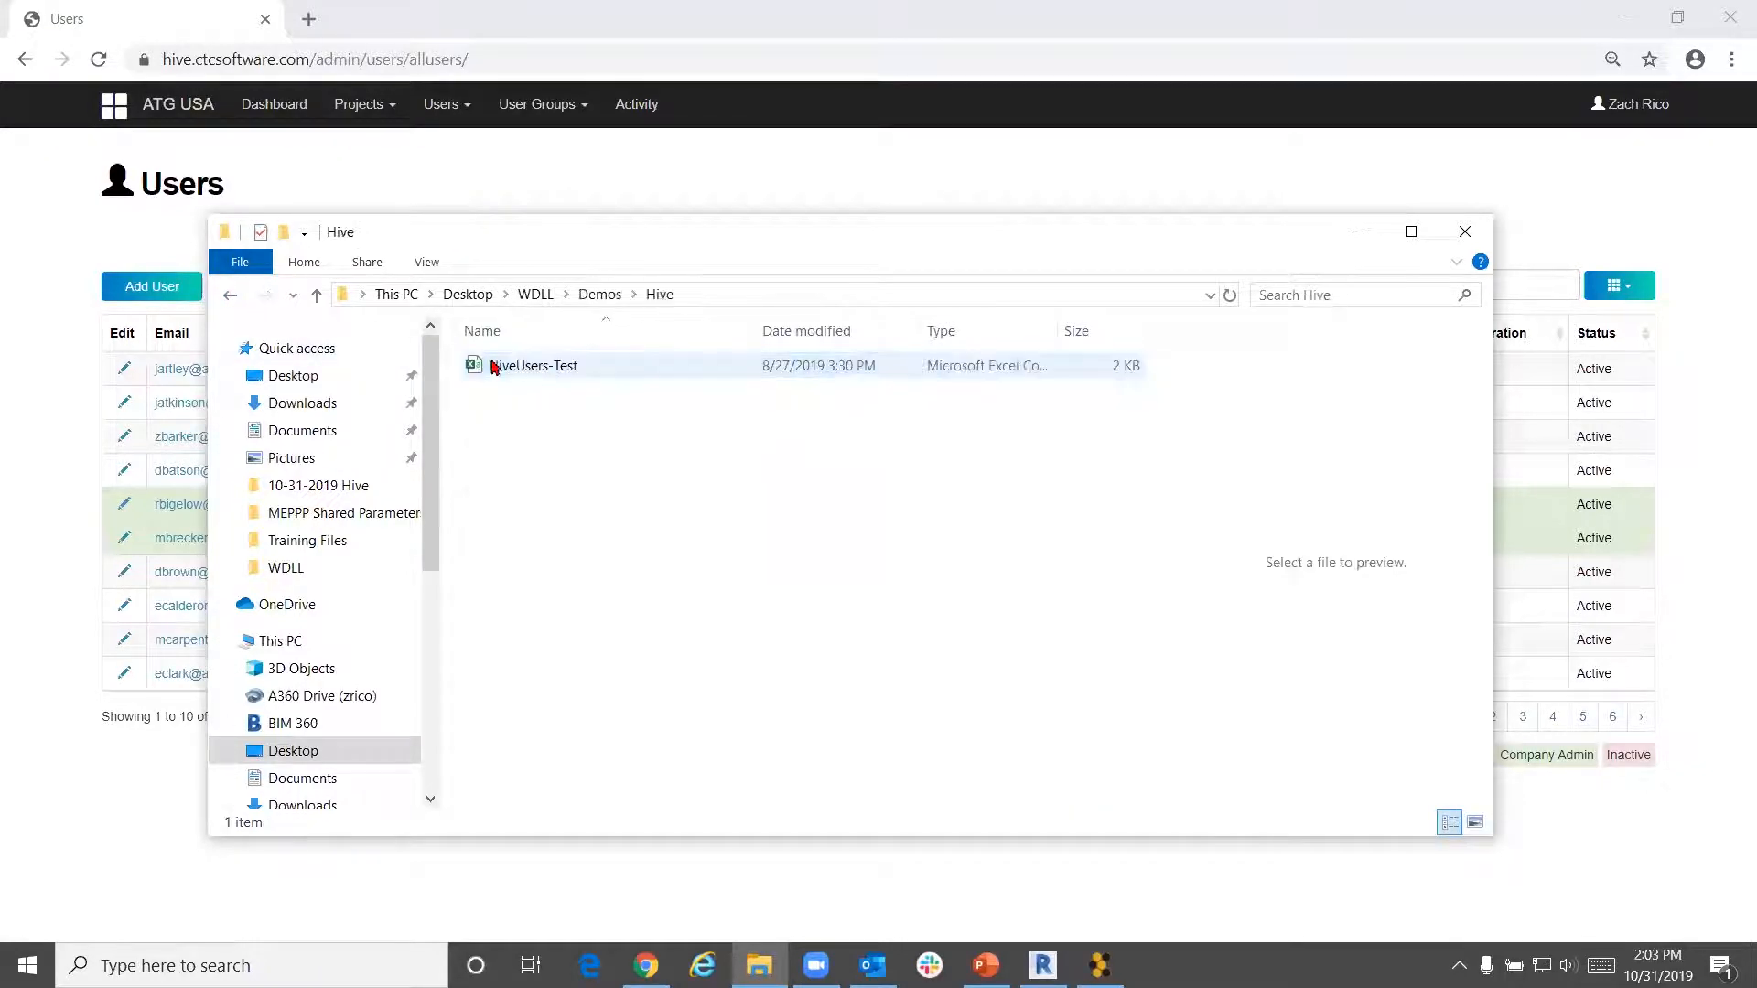
double_click(479, 365)
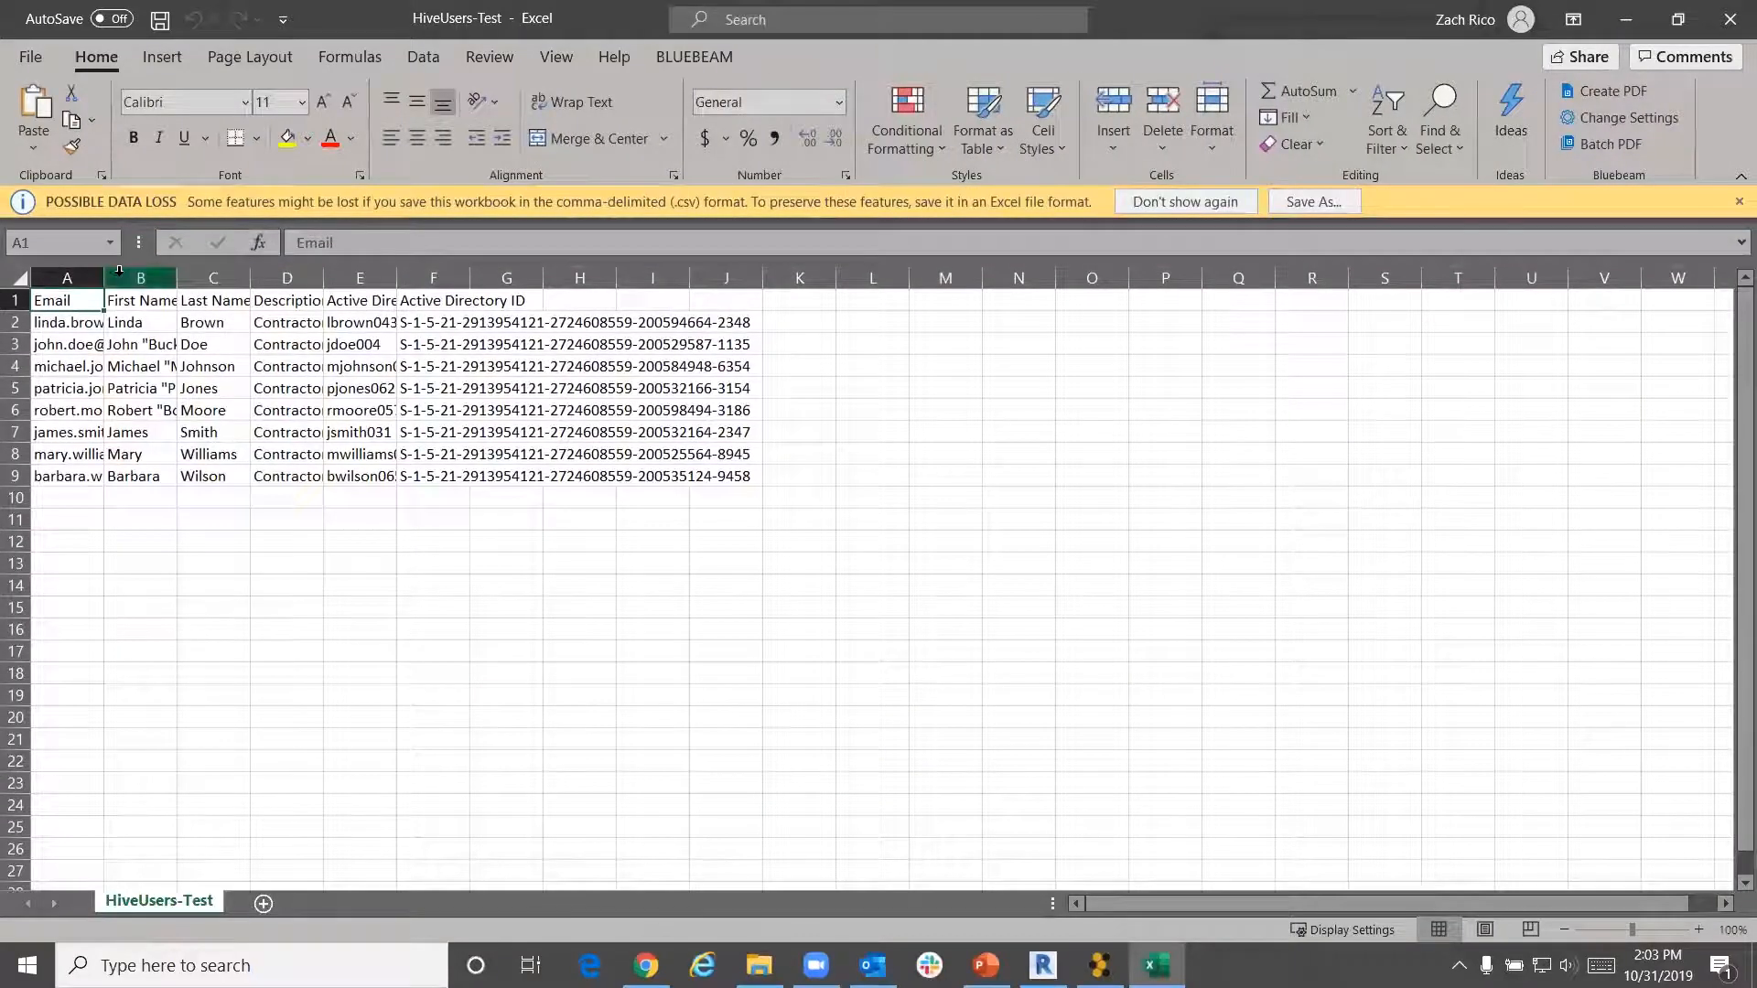
Widen columns A and D of HiveUsers-Test to show full e-mails and descriptions, then minimize Excel
drag(104, 278, 673, 279)
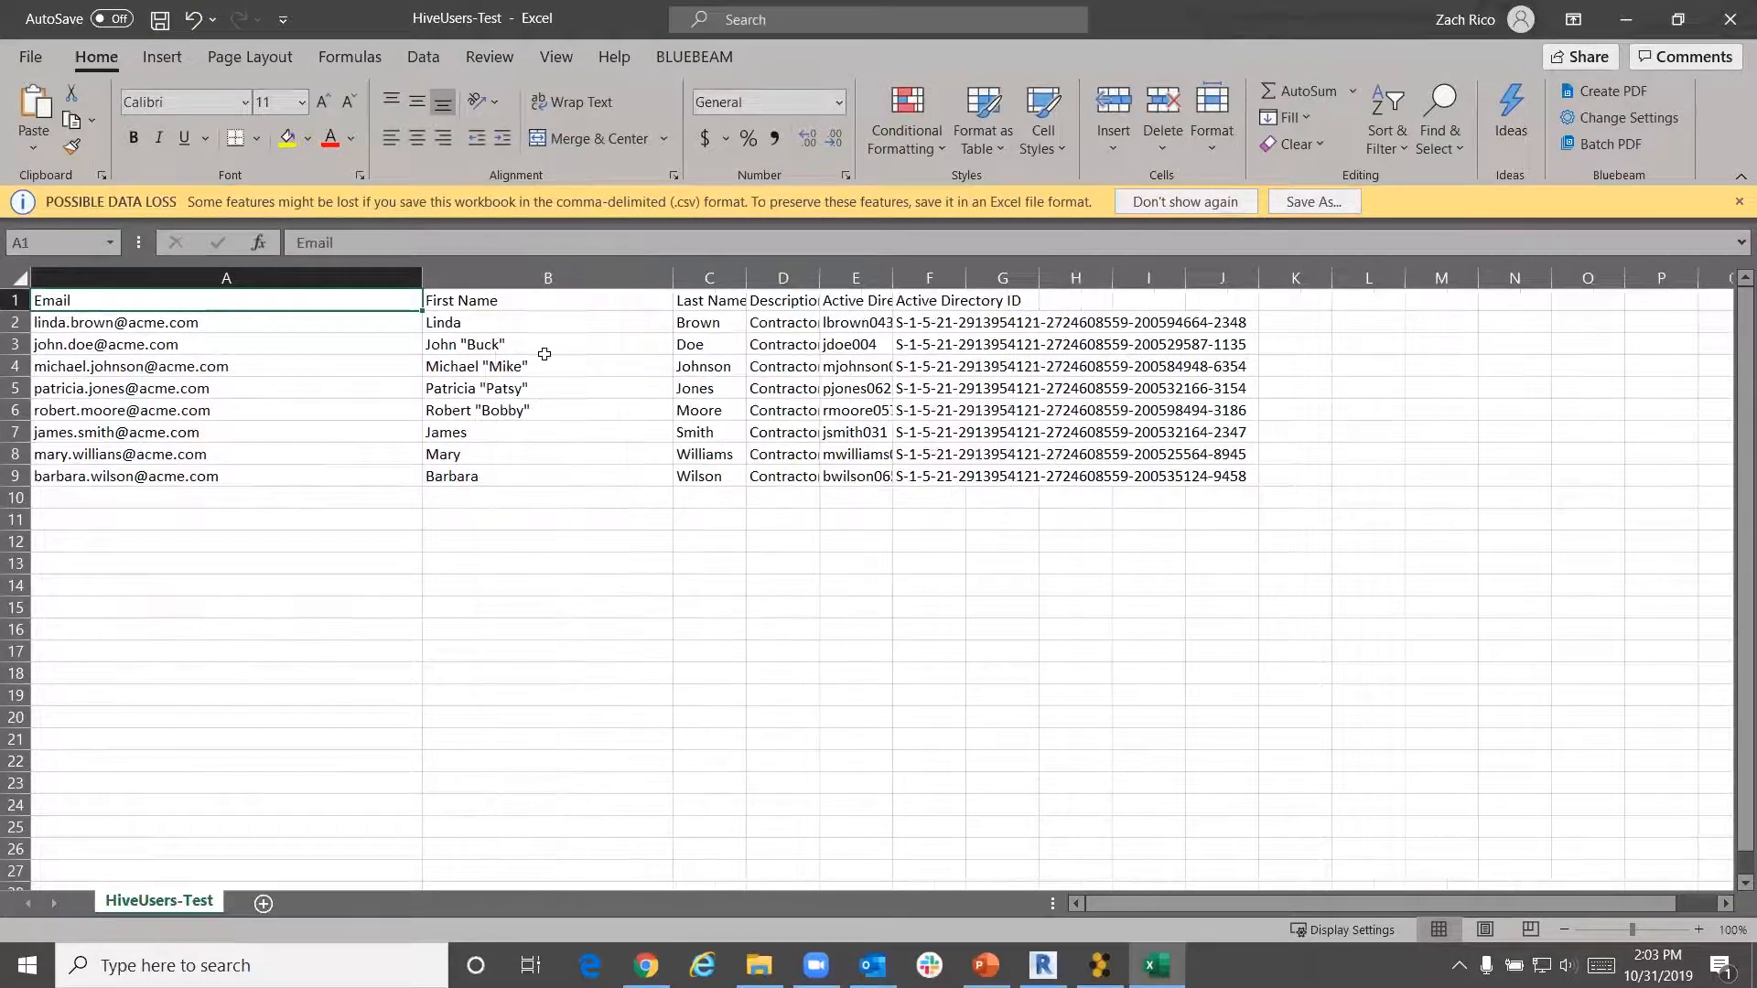
drag(823, 278, 1336, 277)
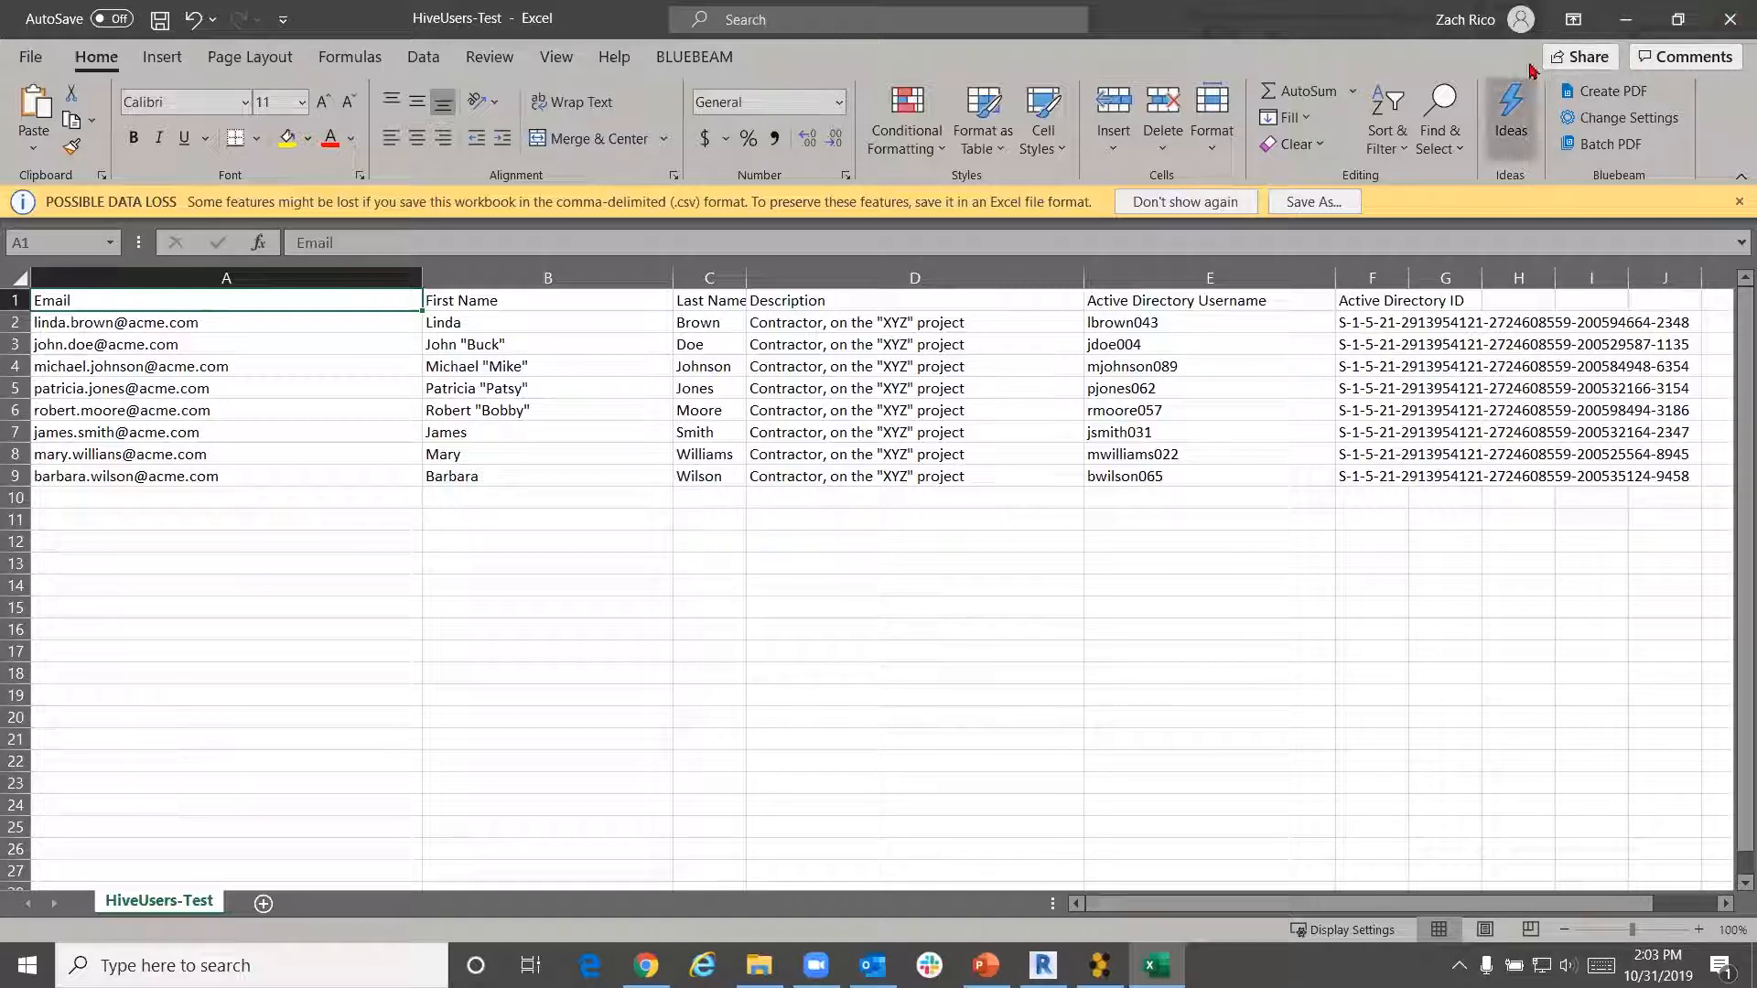
click(1626, 16)
Start a new user and enter their first name, last name and e-mail address
click(1490, 231)
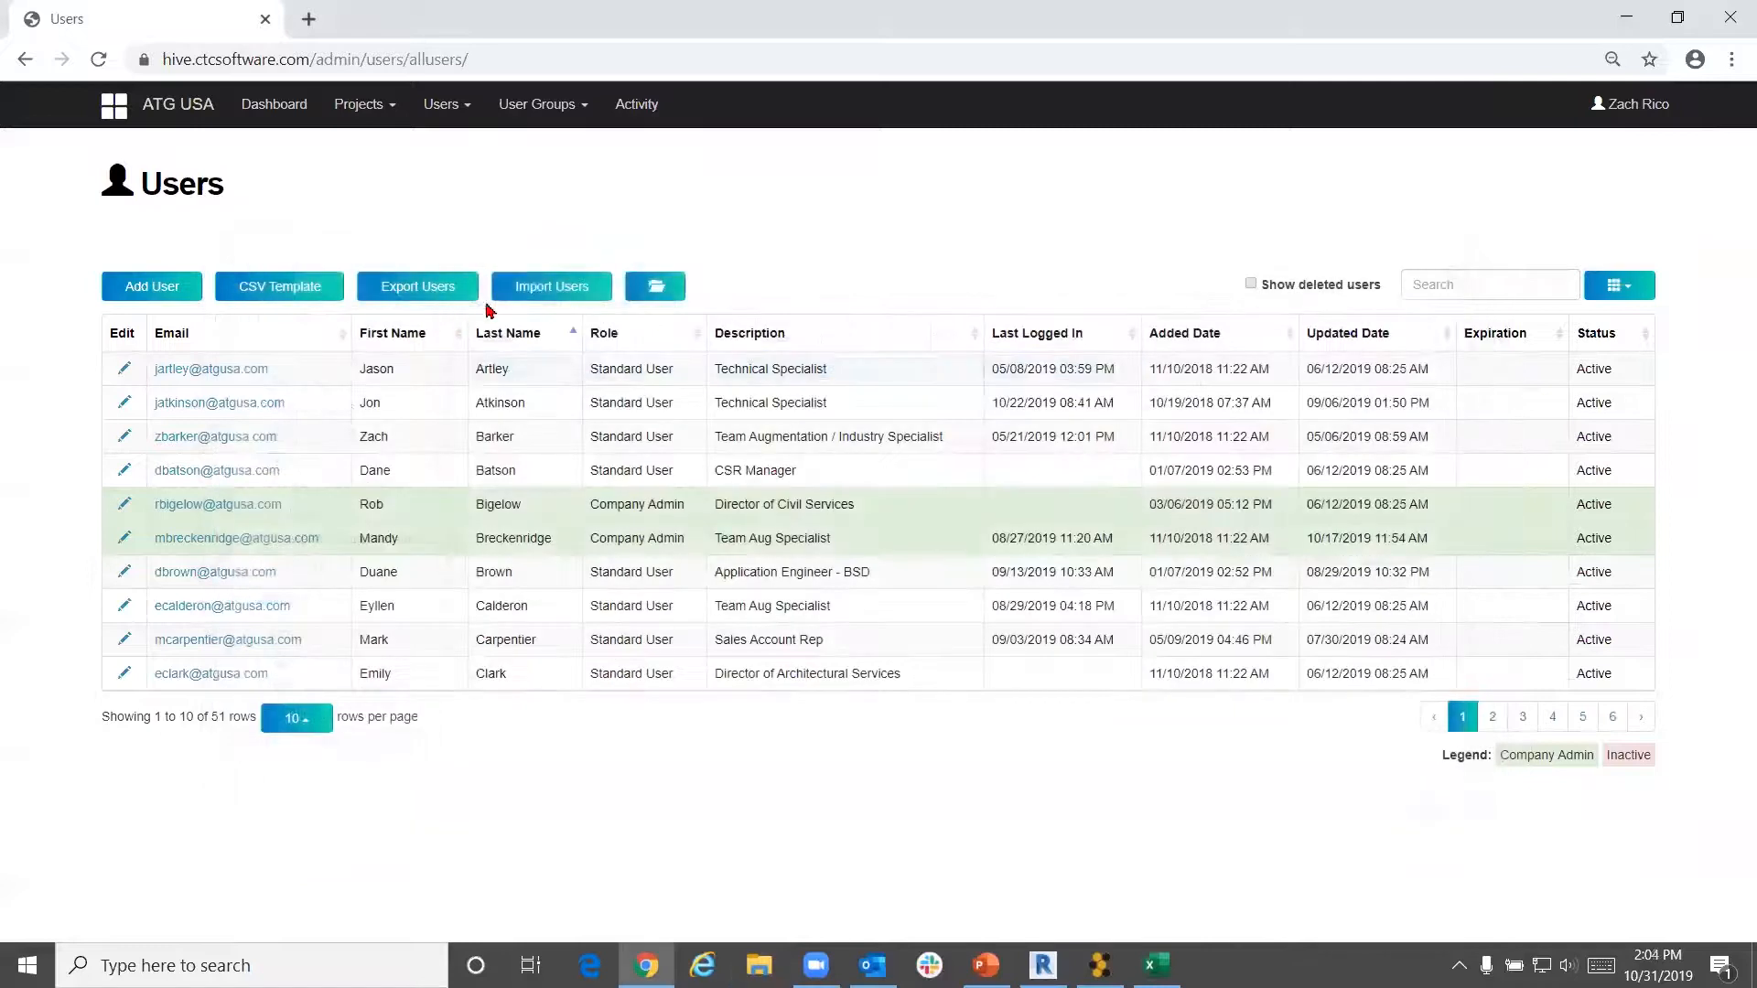
click(578, 295)
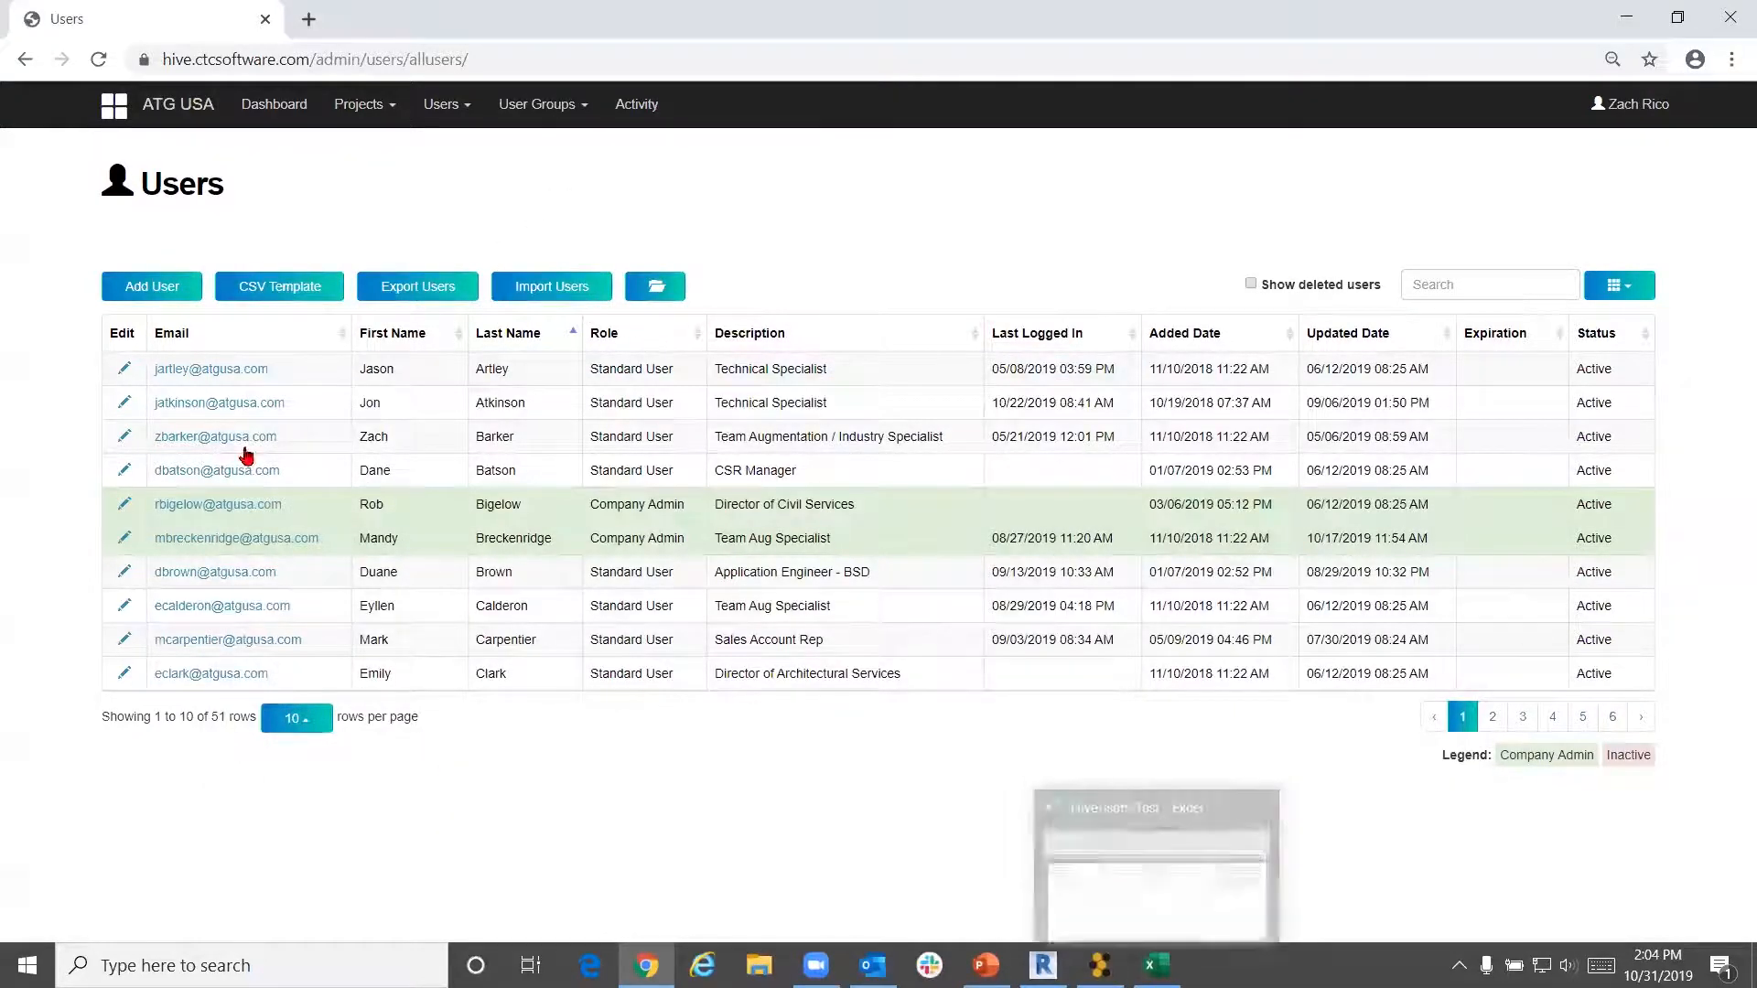
click(174, 291)
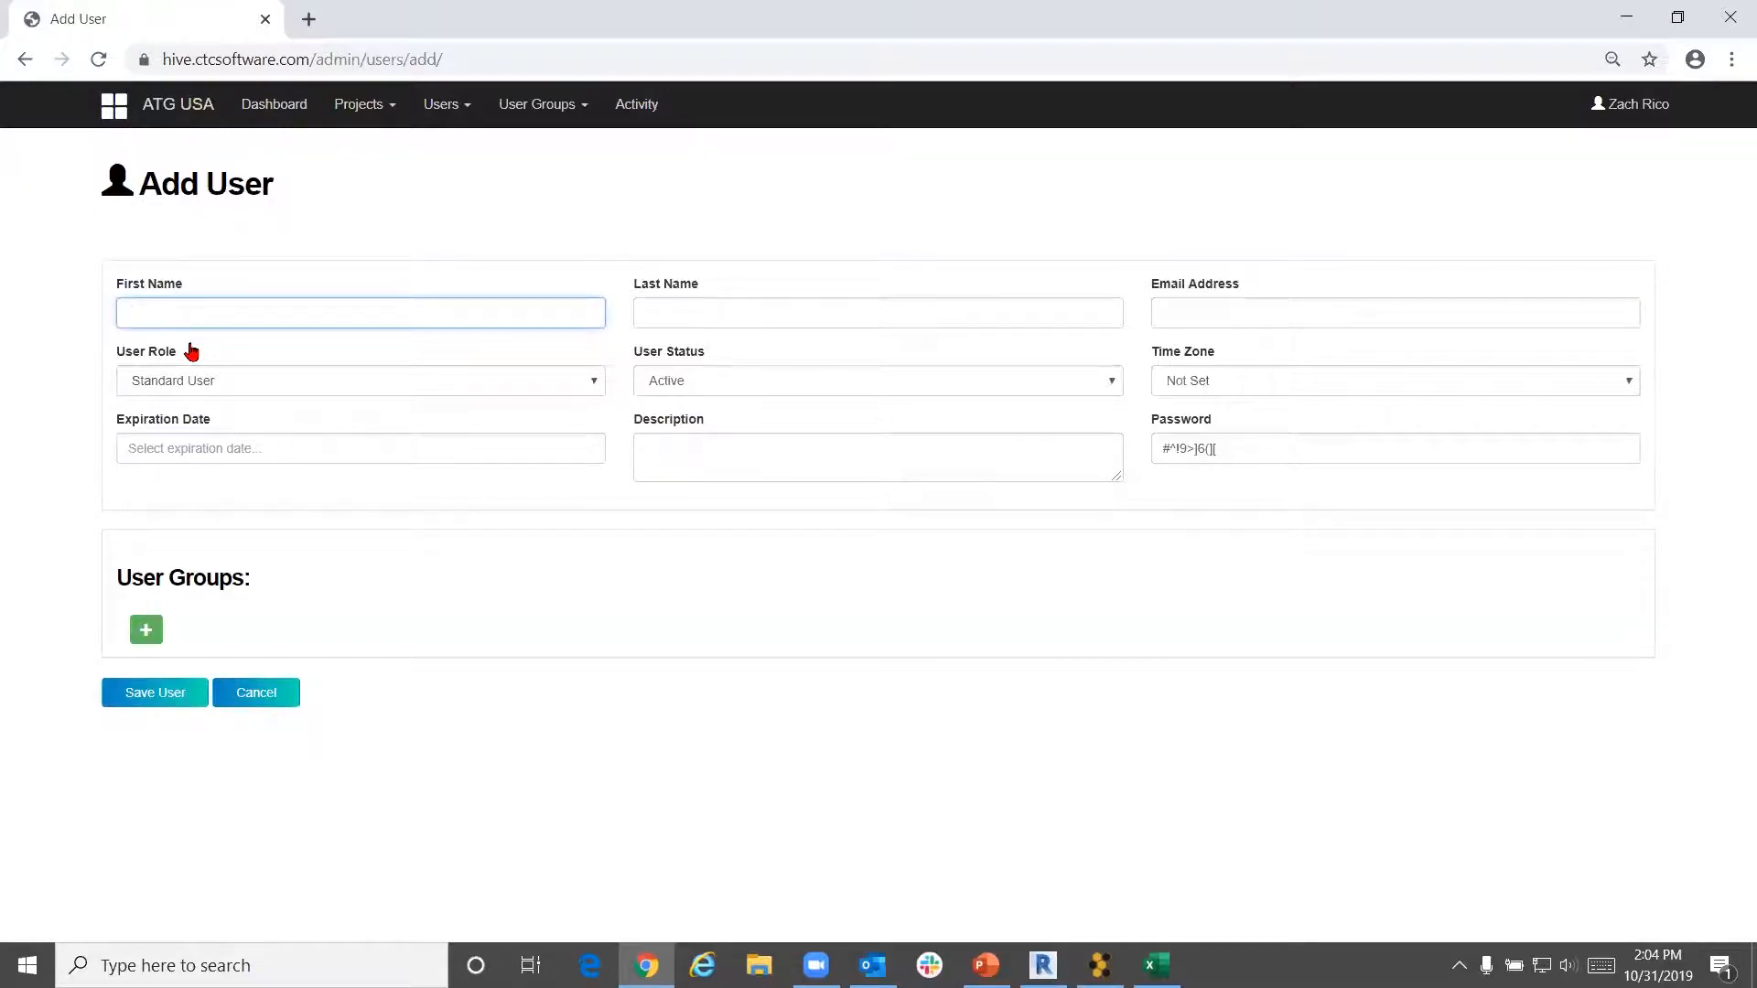
key(Tab)
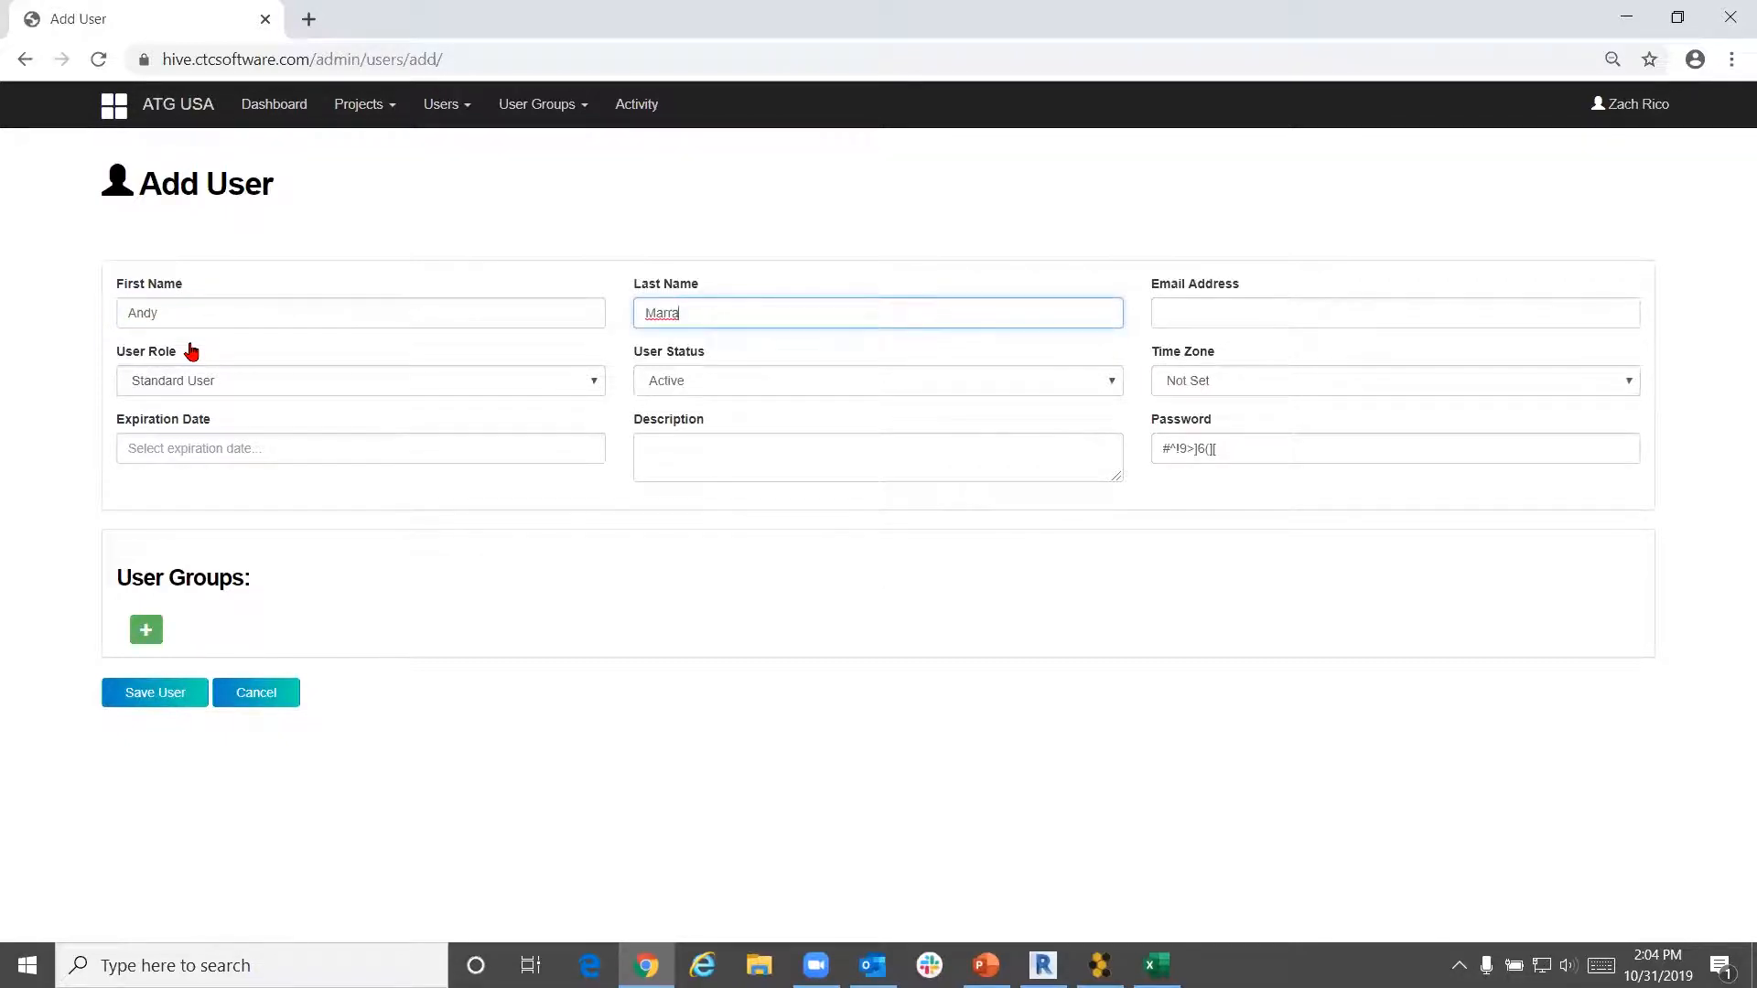
click(1233, 320)
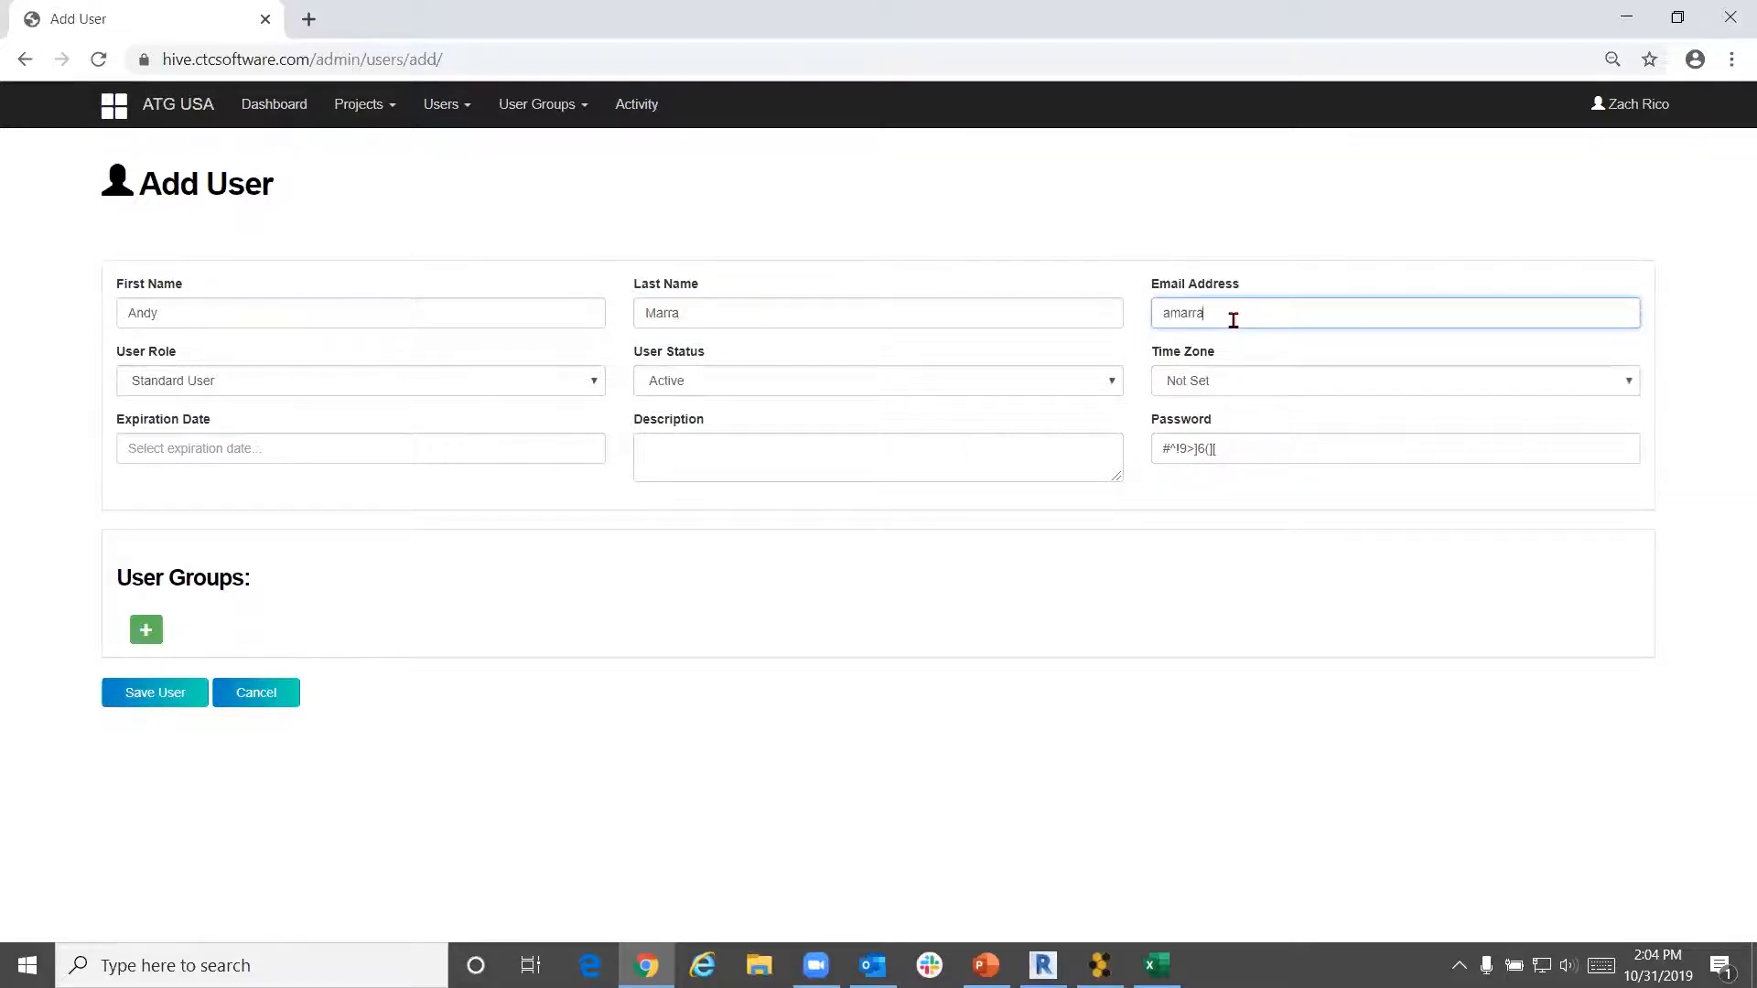
Set the new user's time zone to Central Time (US & Canada)
click(1364, 394)
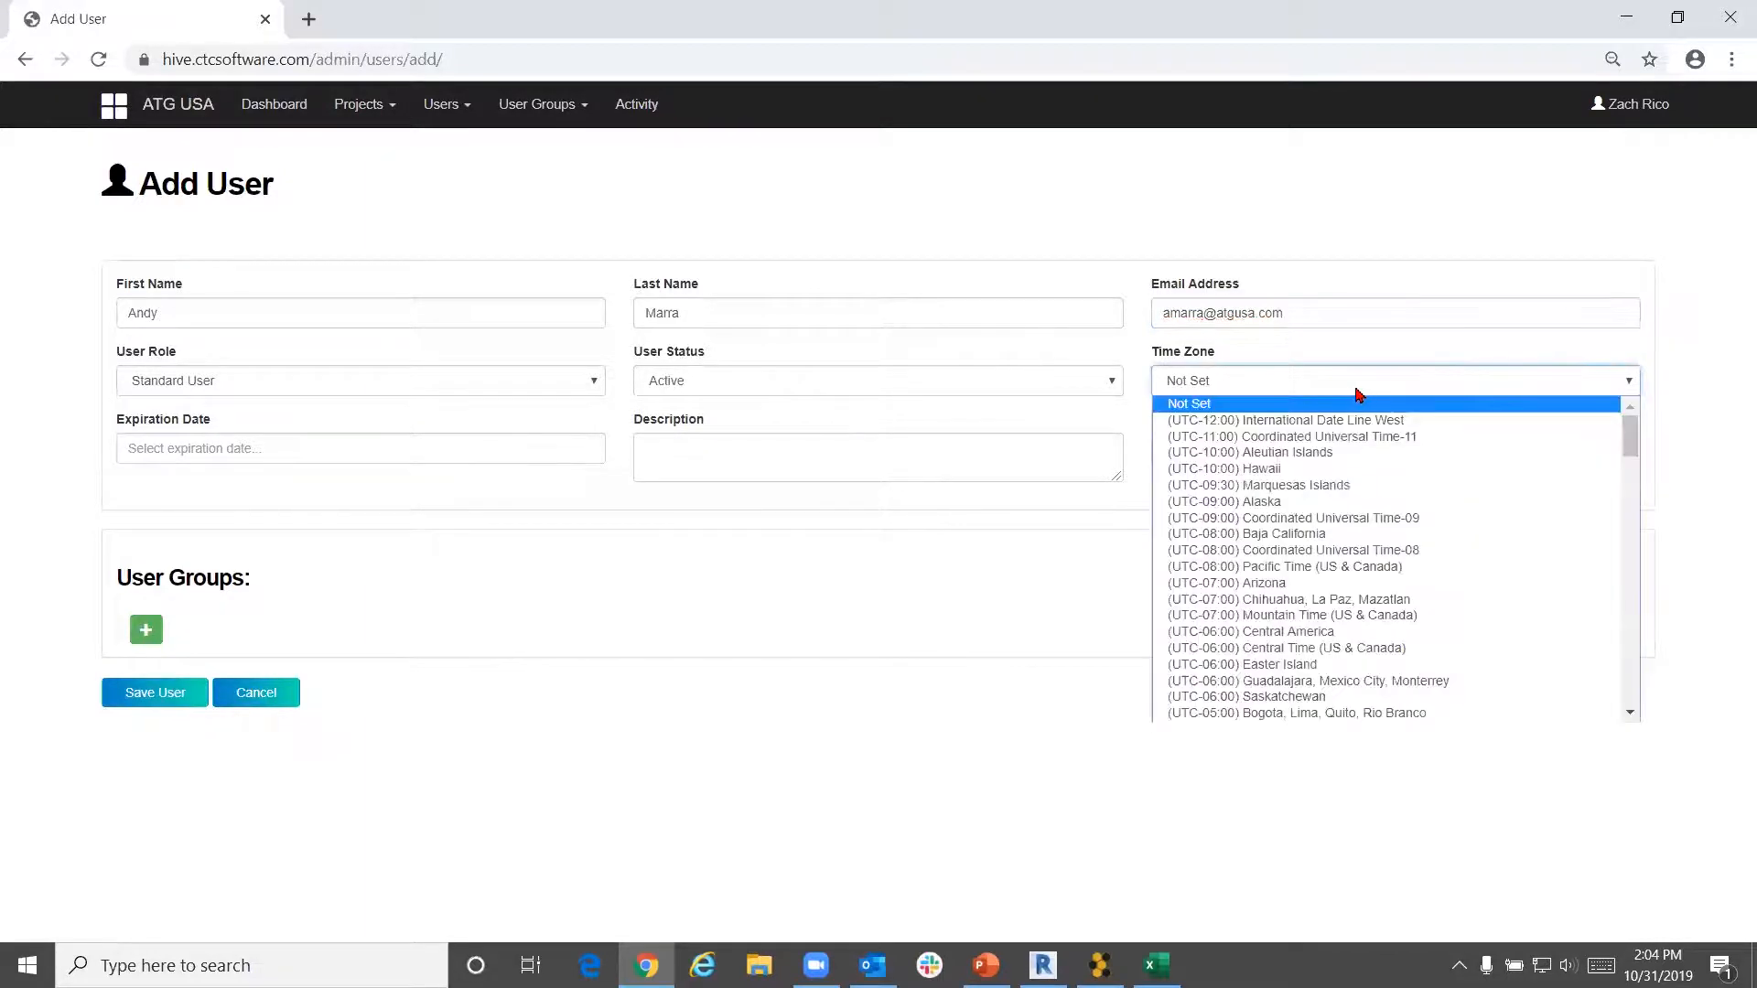
scroll(1343, 538, down, 3)
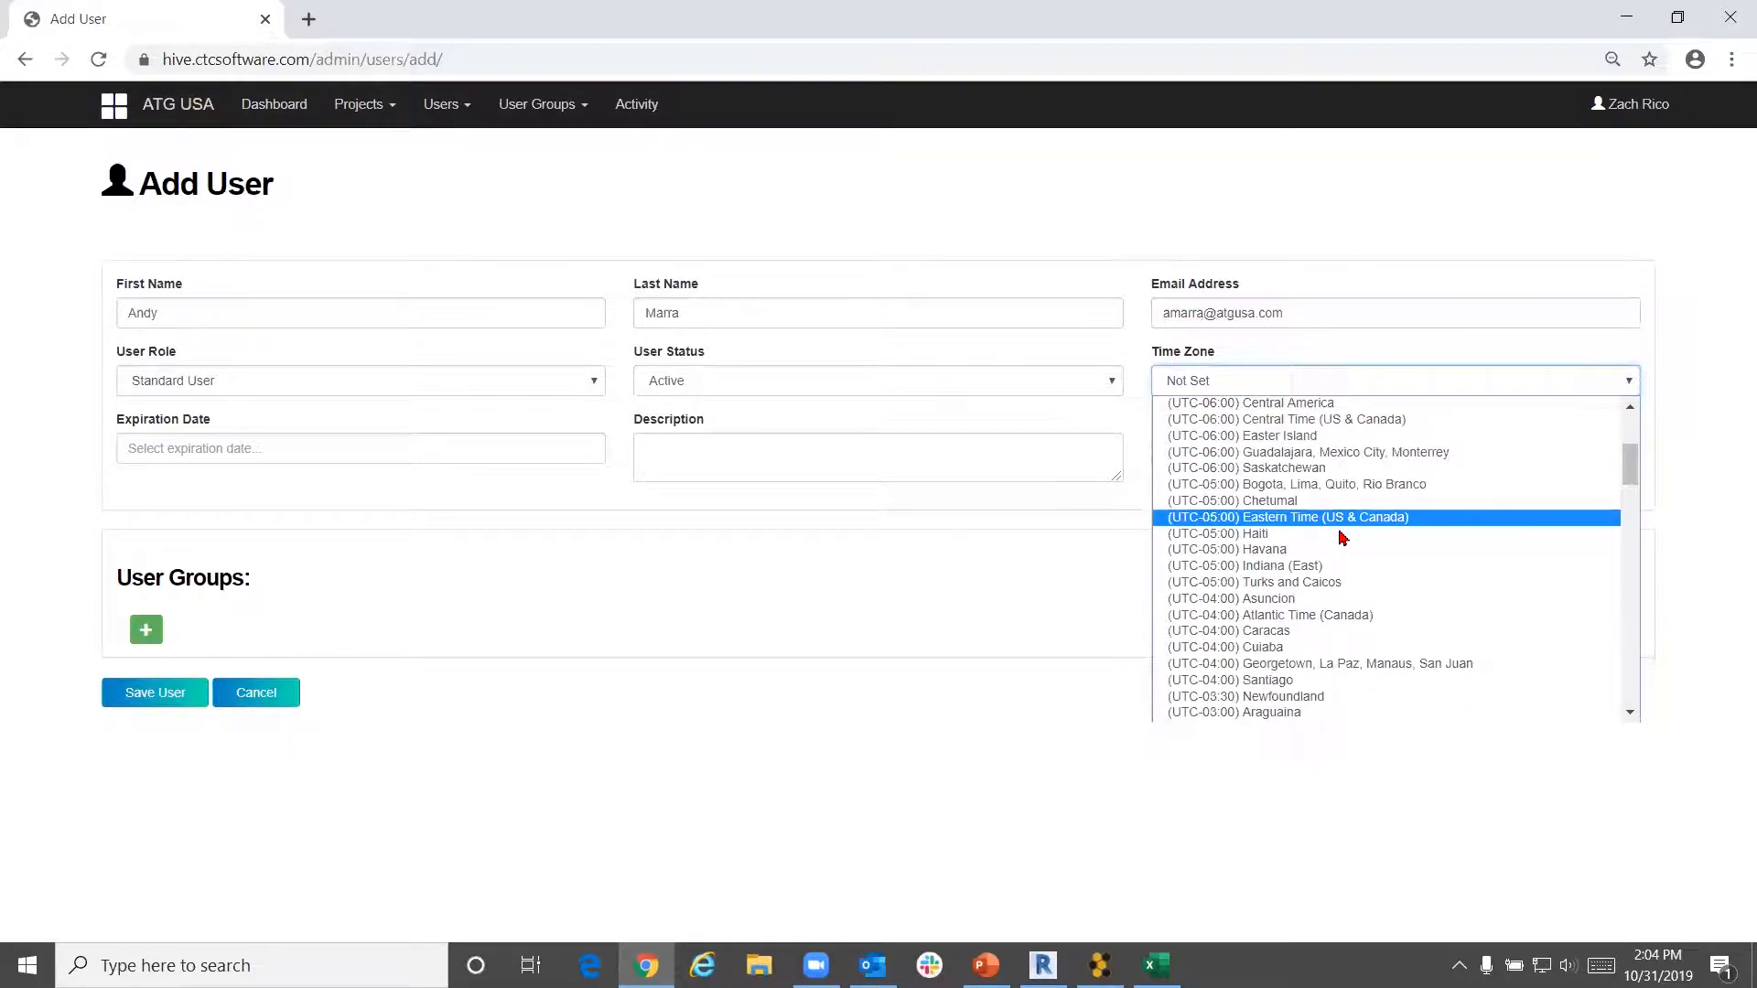
scroll(1341, 540, down, 3)
scroll(1340, 536, up, 3)
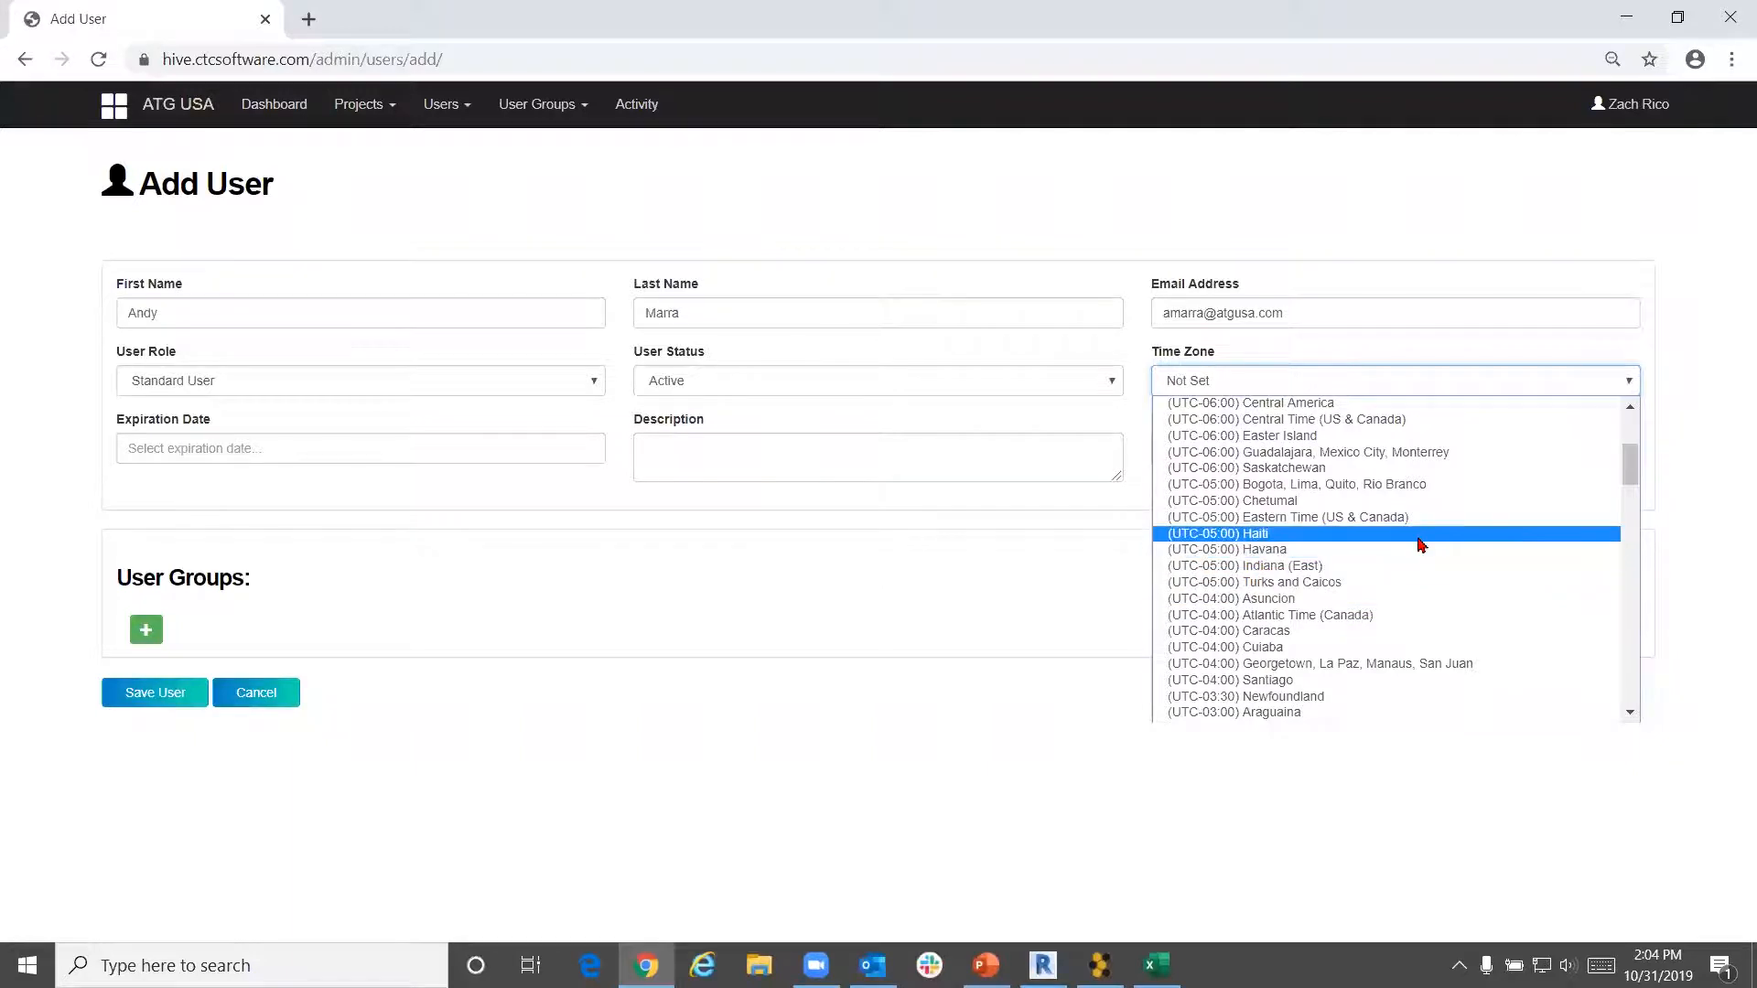
click(1400, 421)
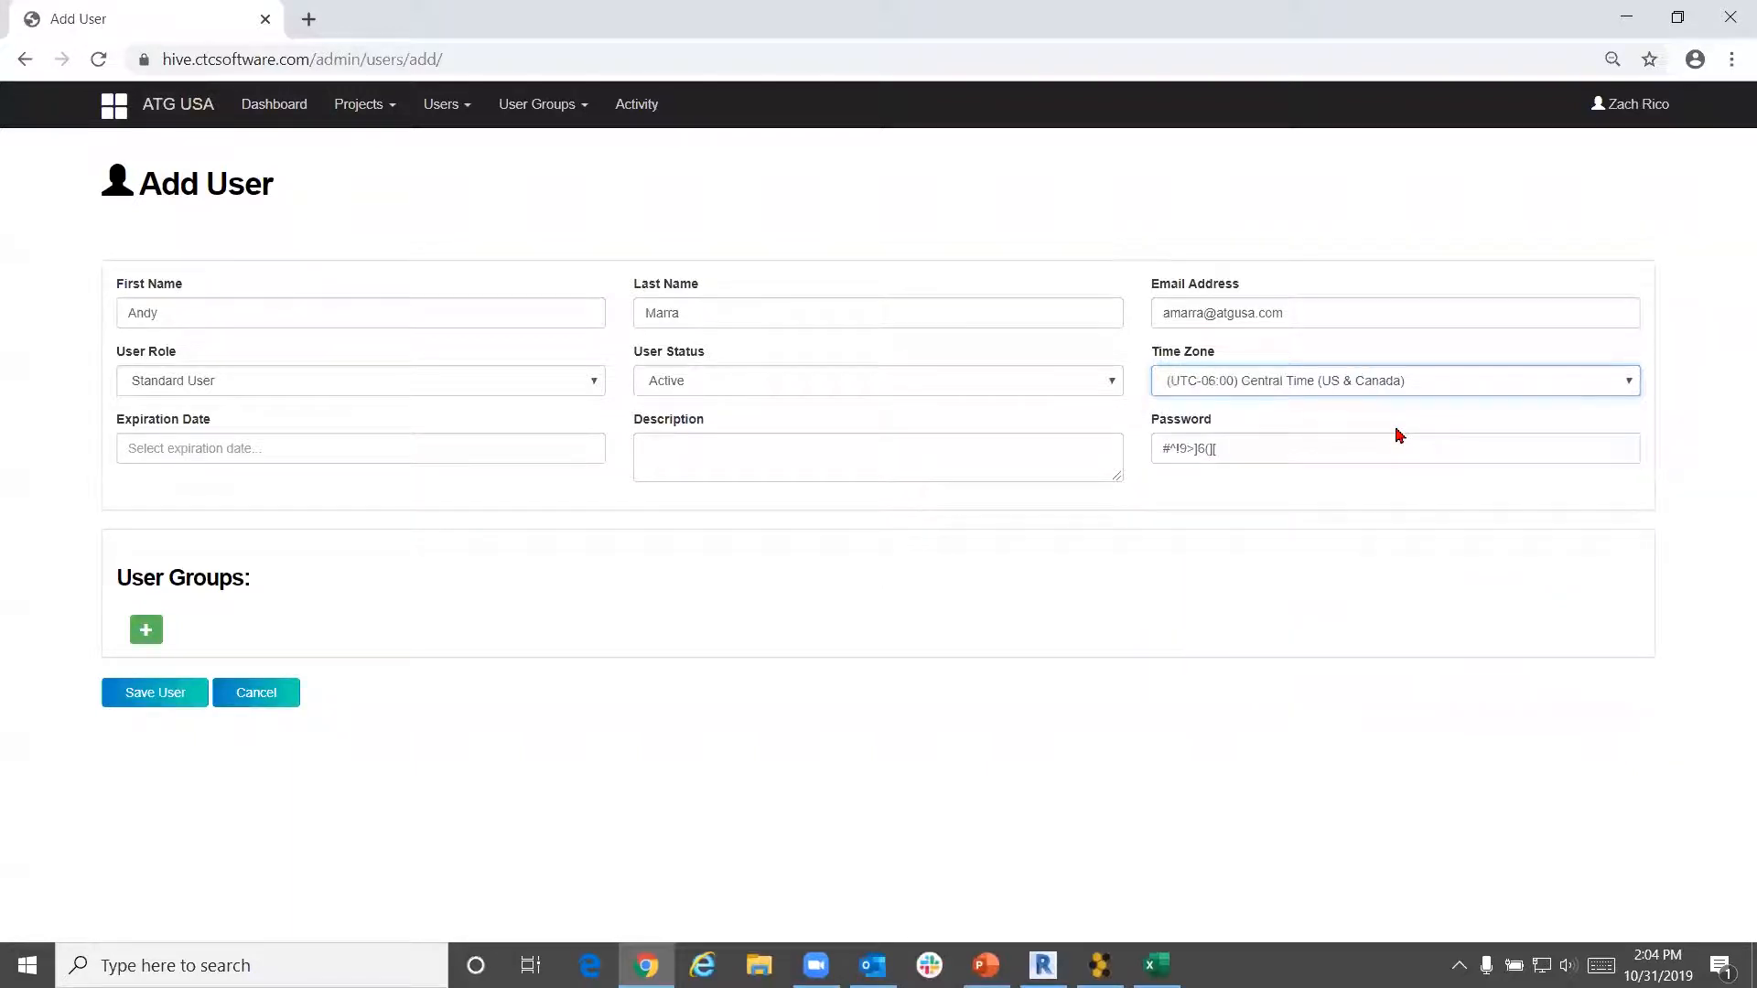
Set the new user's role to Standard User after briefly choosing Company Admin
click(417, 375)
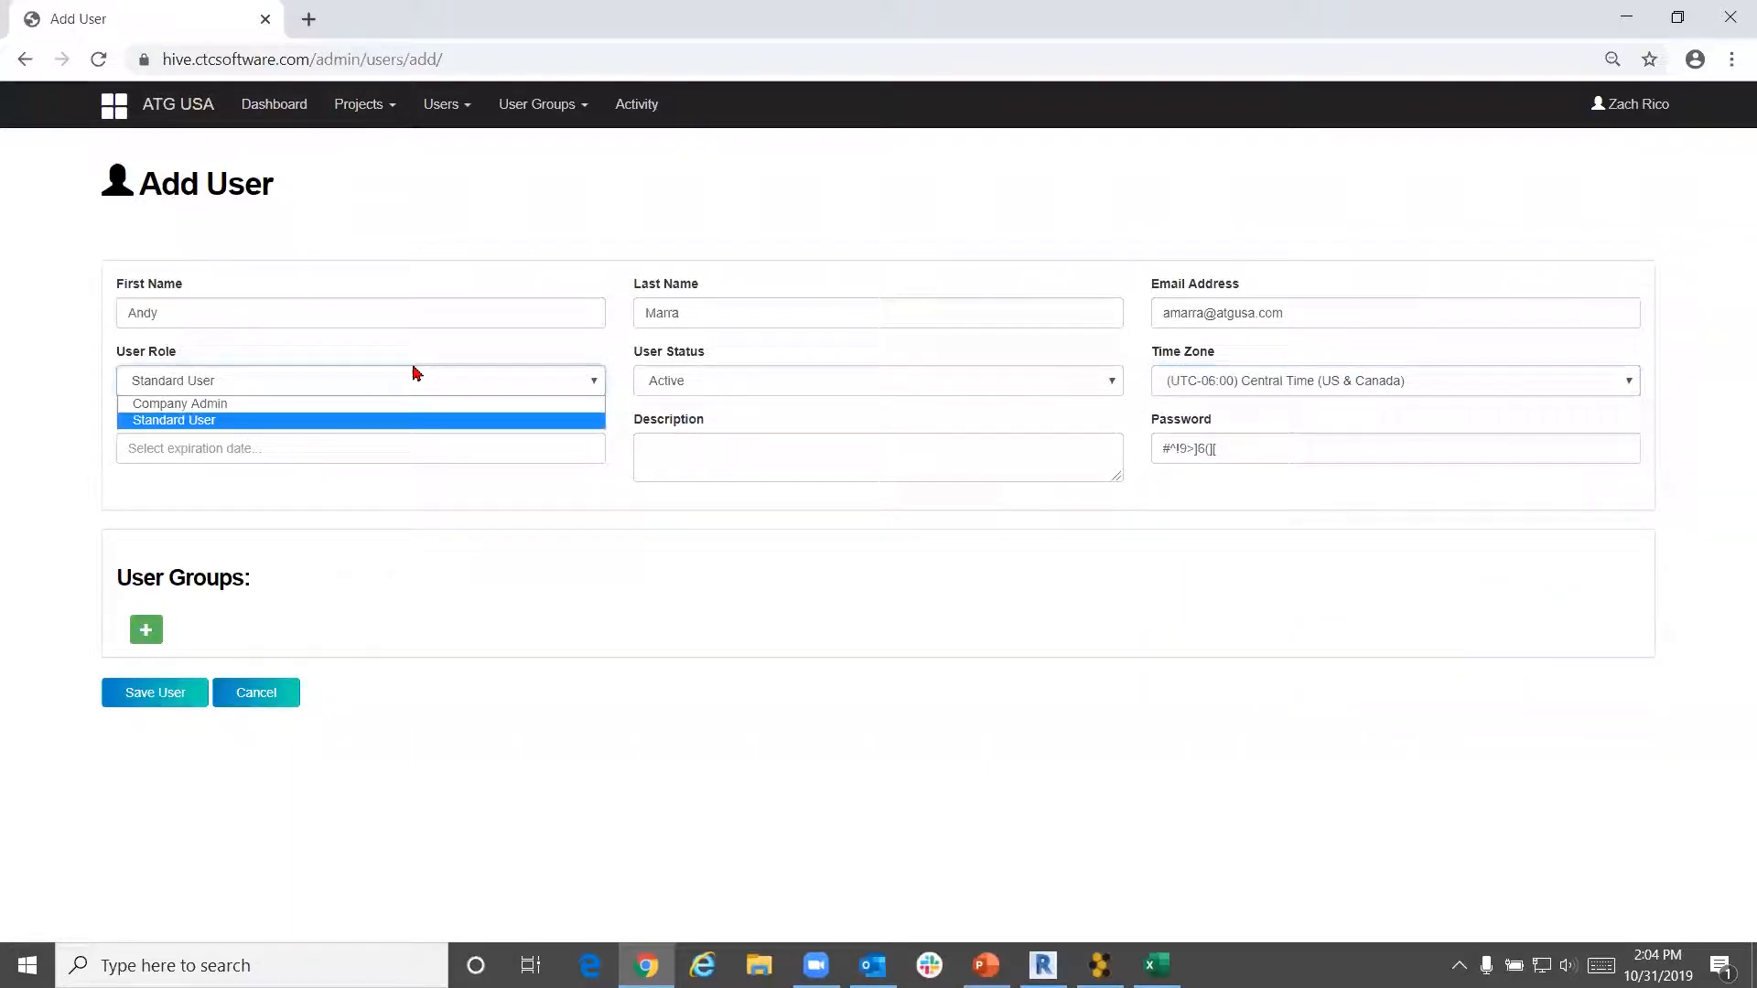
click(382, 408)
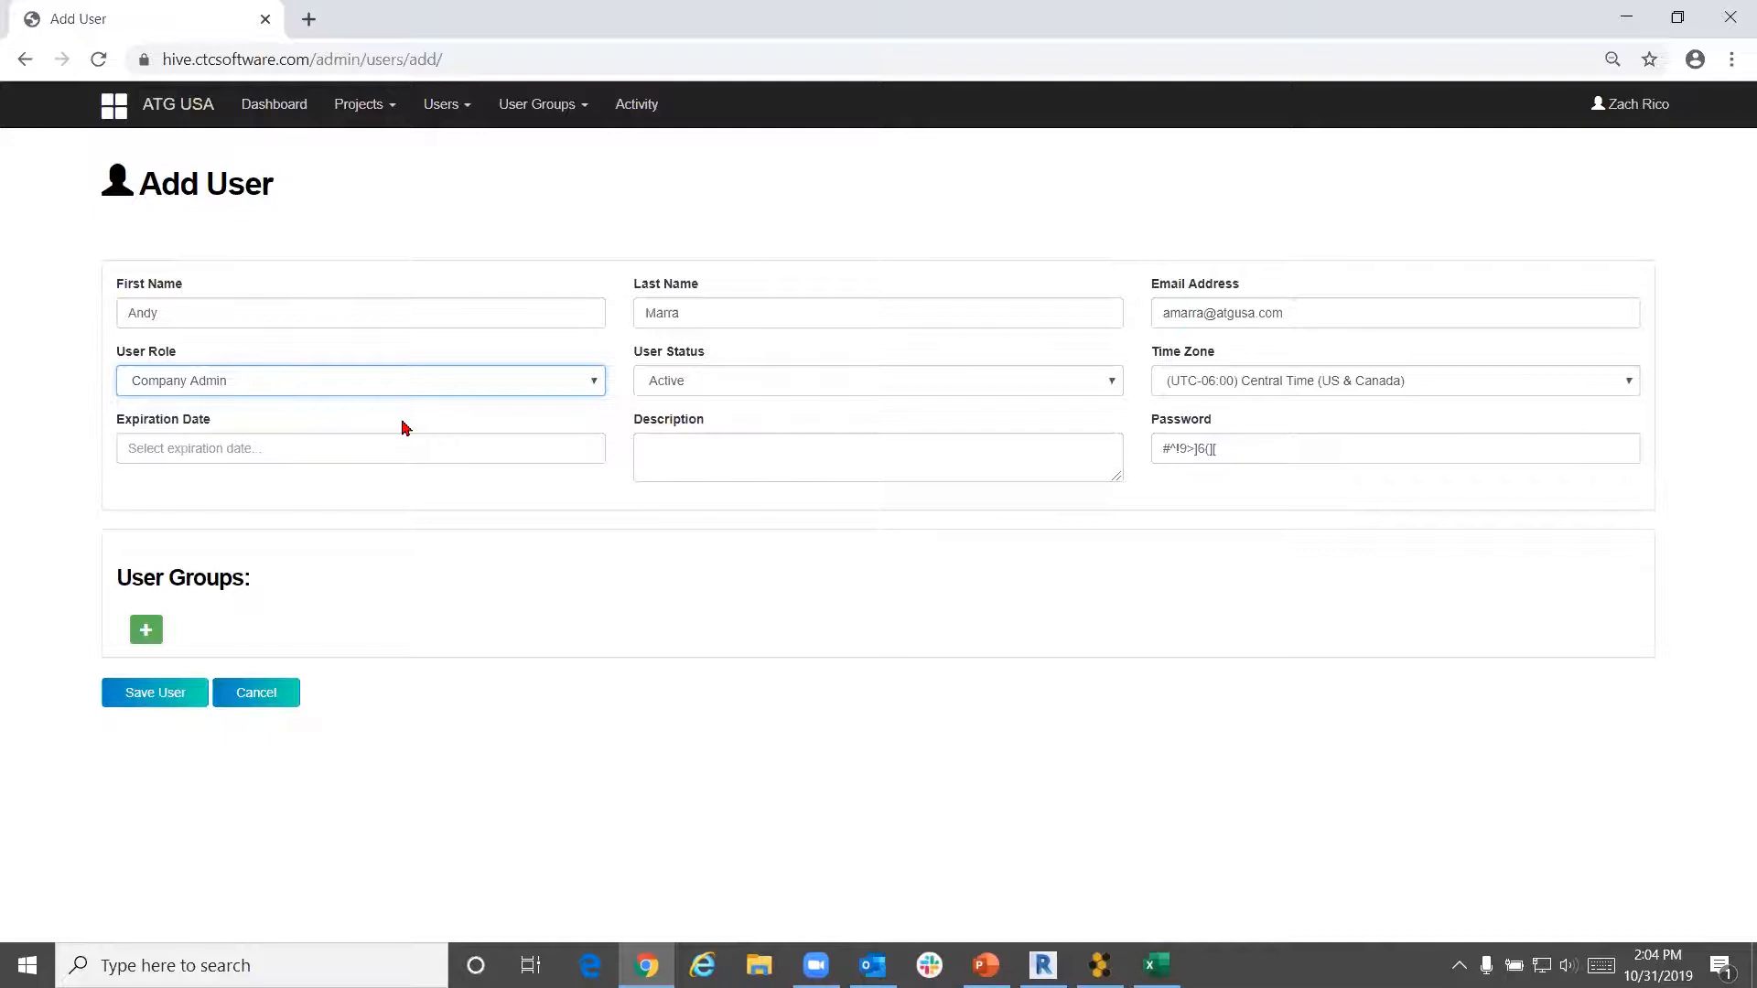
click(426, 390)
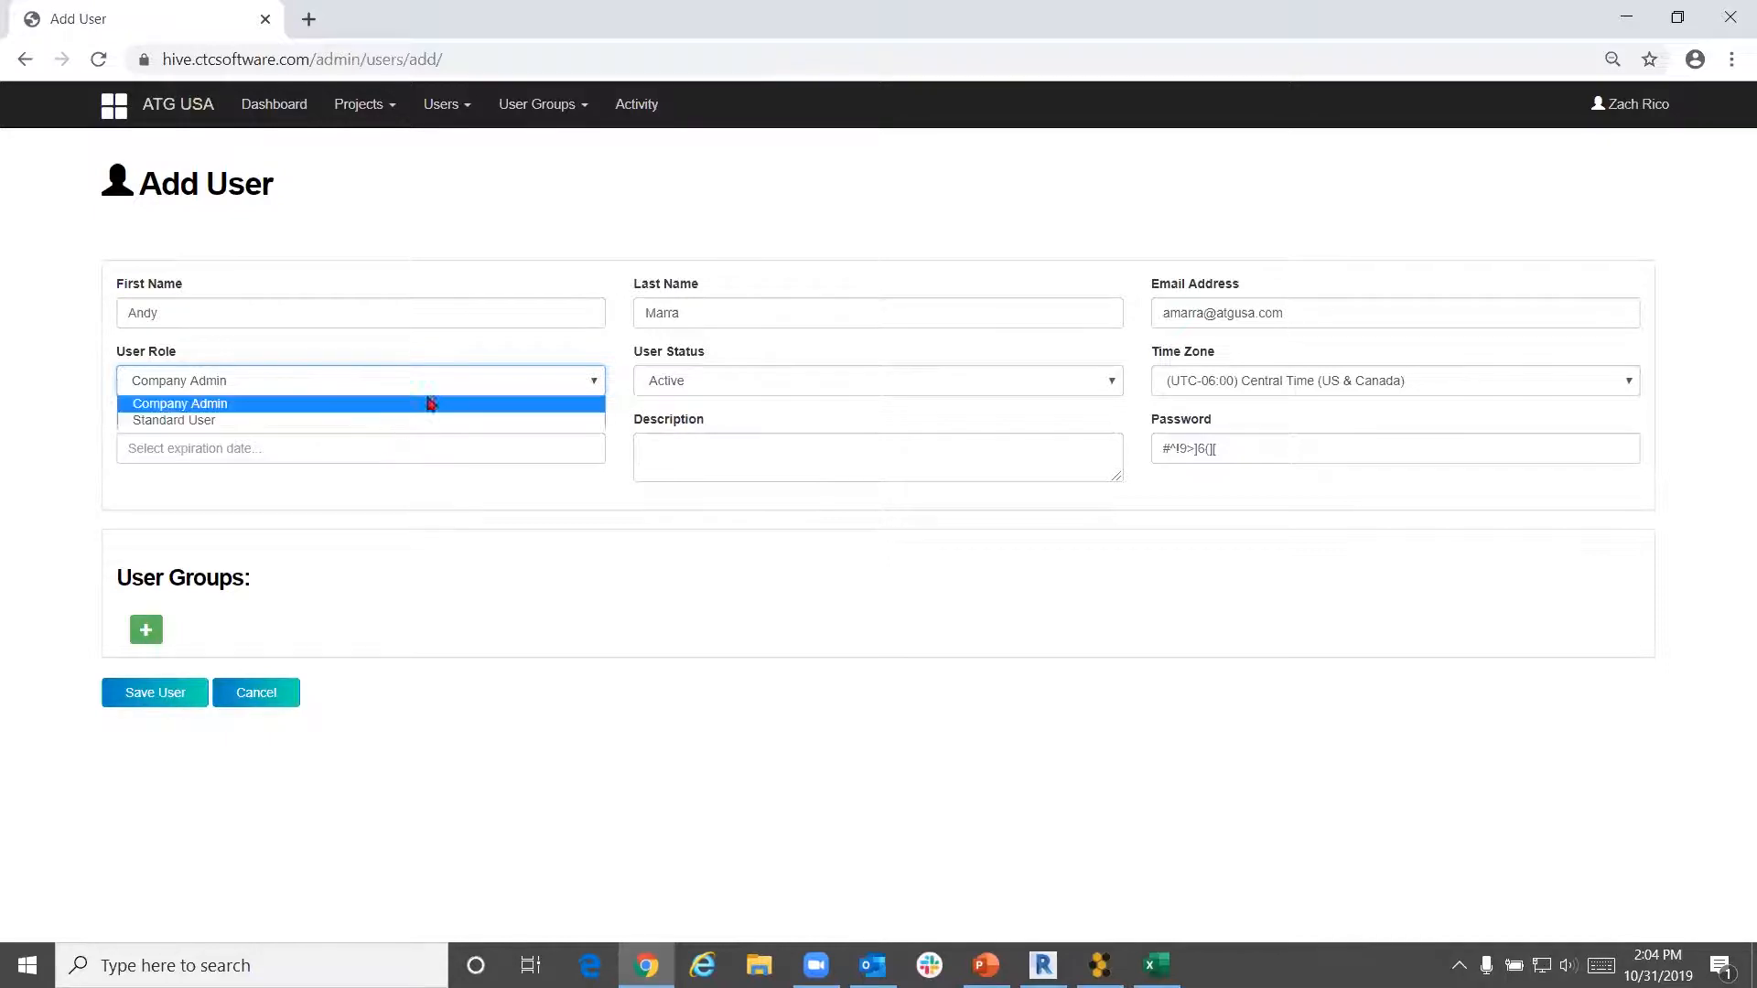
click(398, 425)
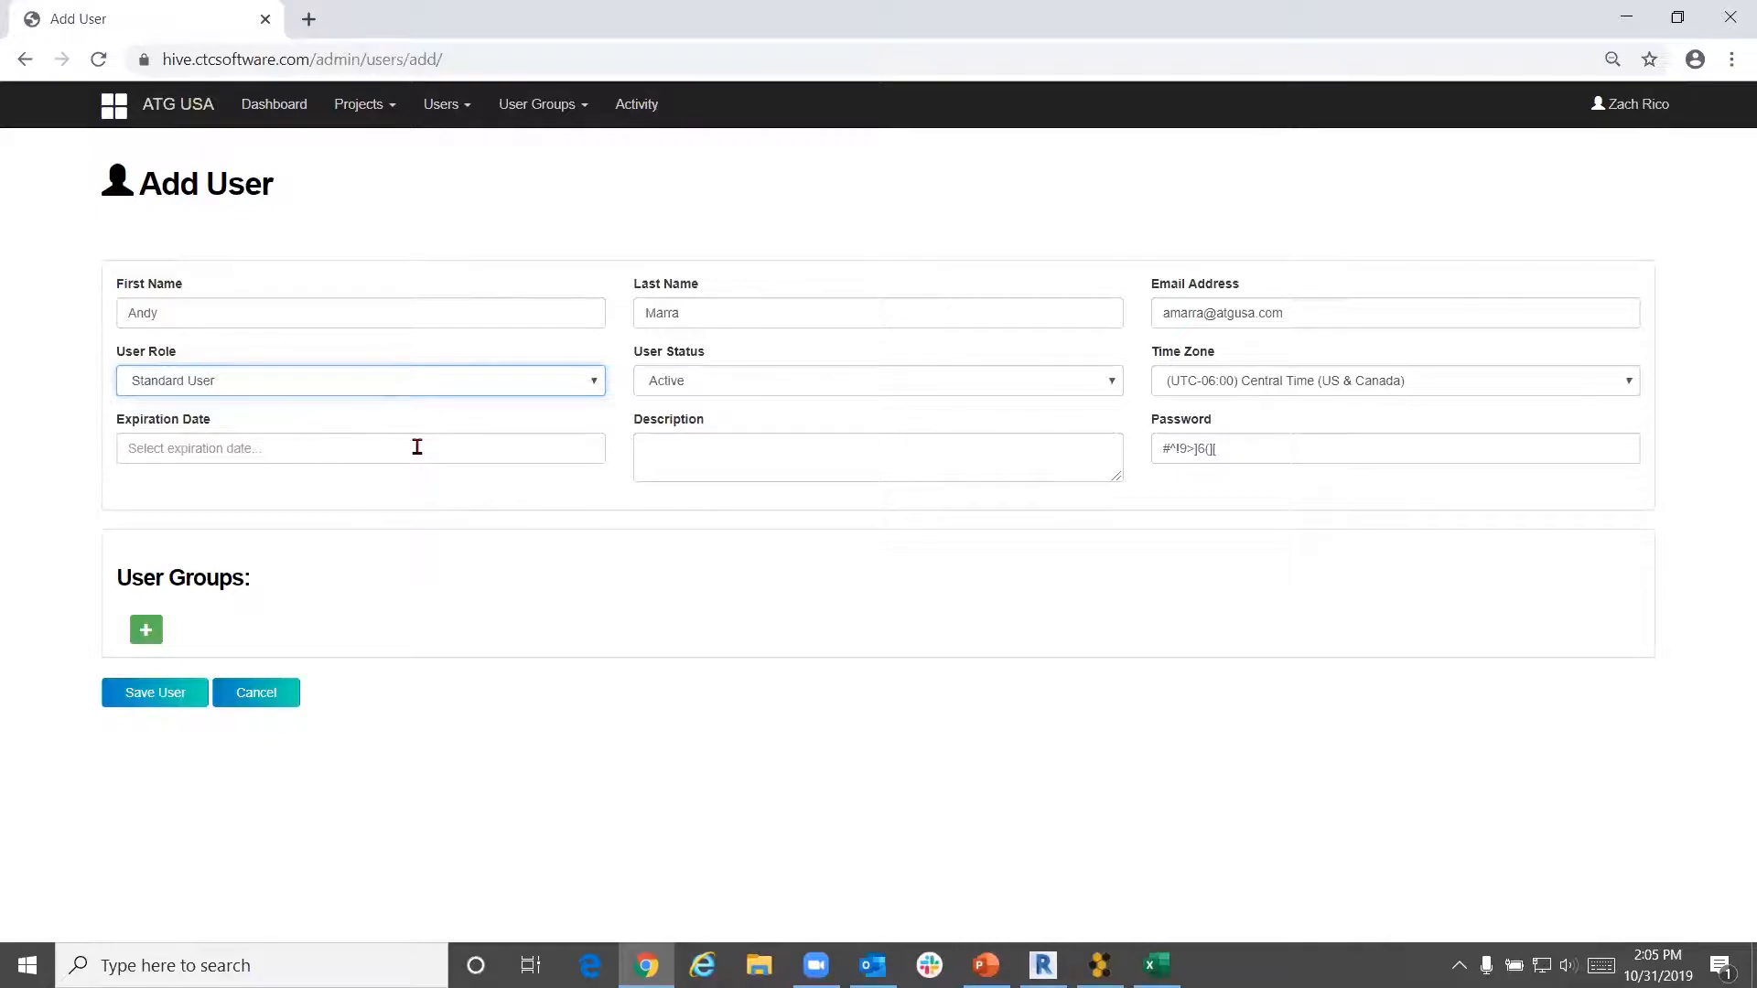
Leave the expiration date empty and enter the description 'Sales Account Rep'
click(416, 447)
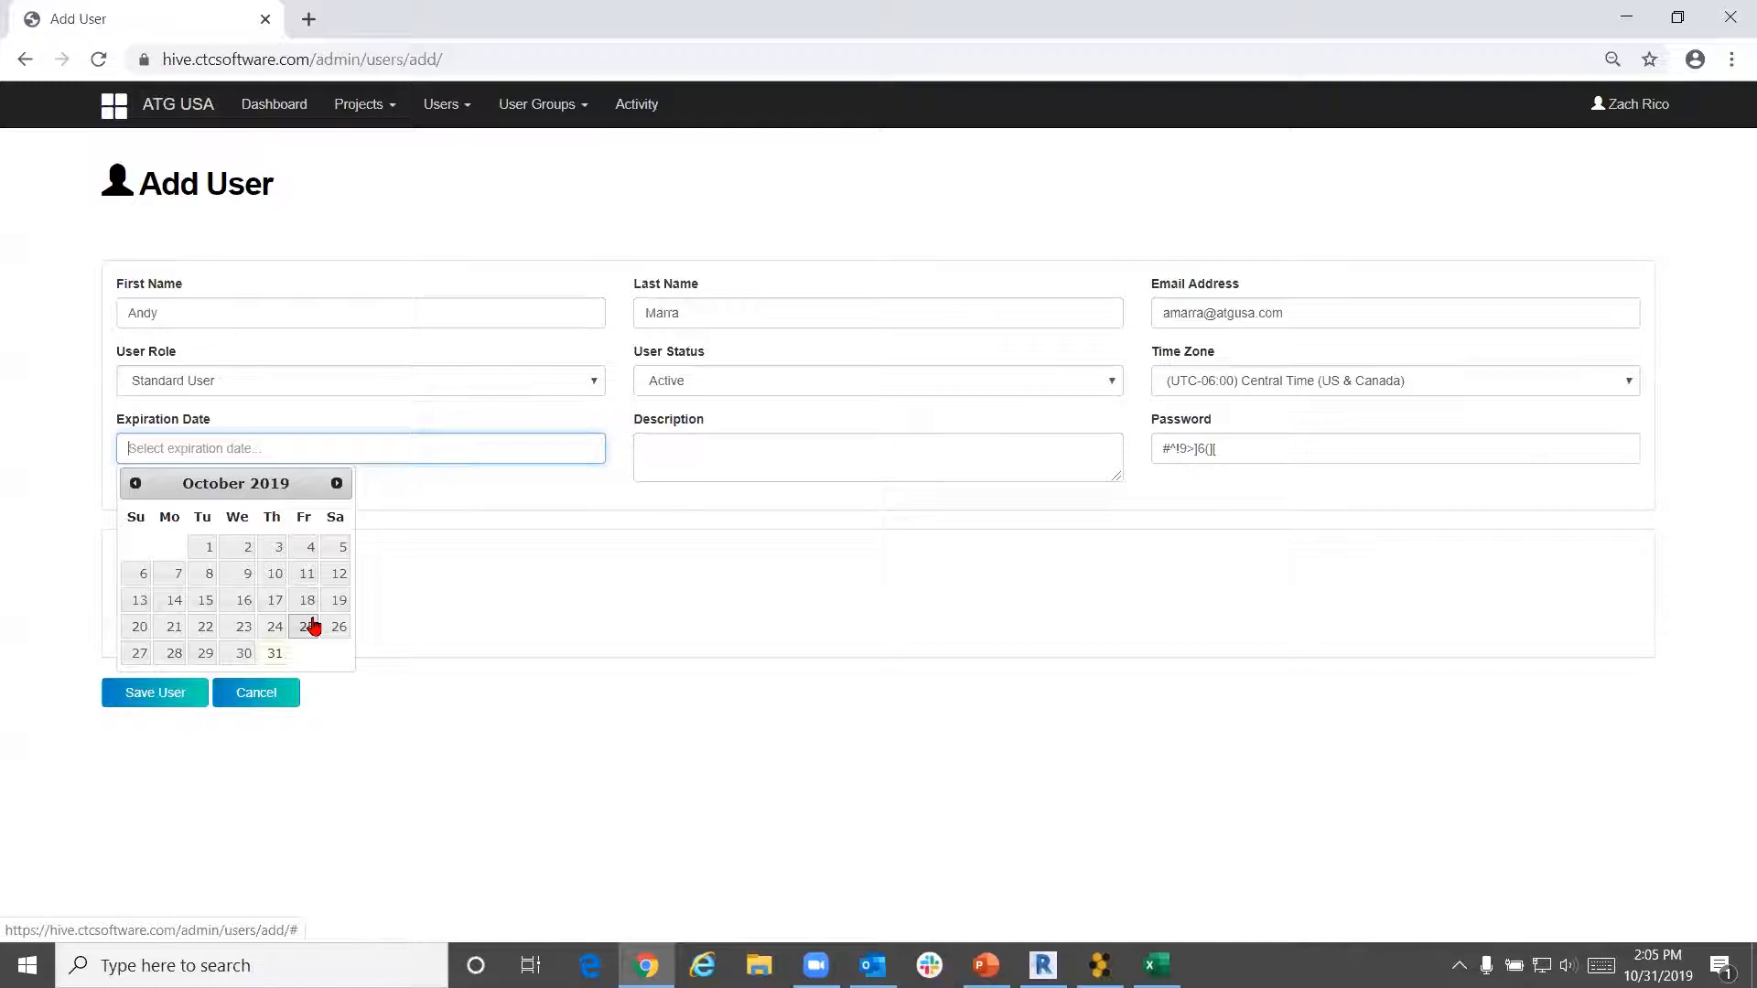
click(722, 468)
text(Sa)
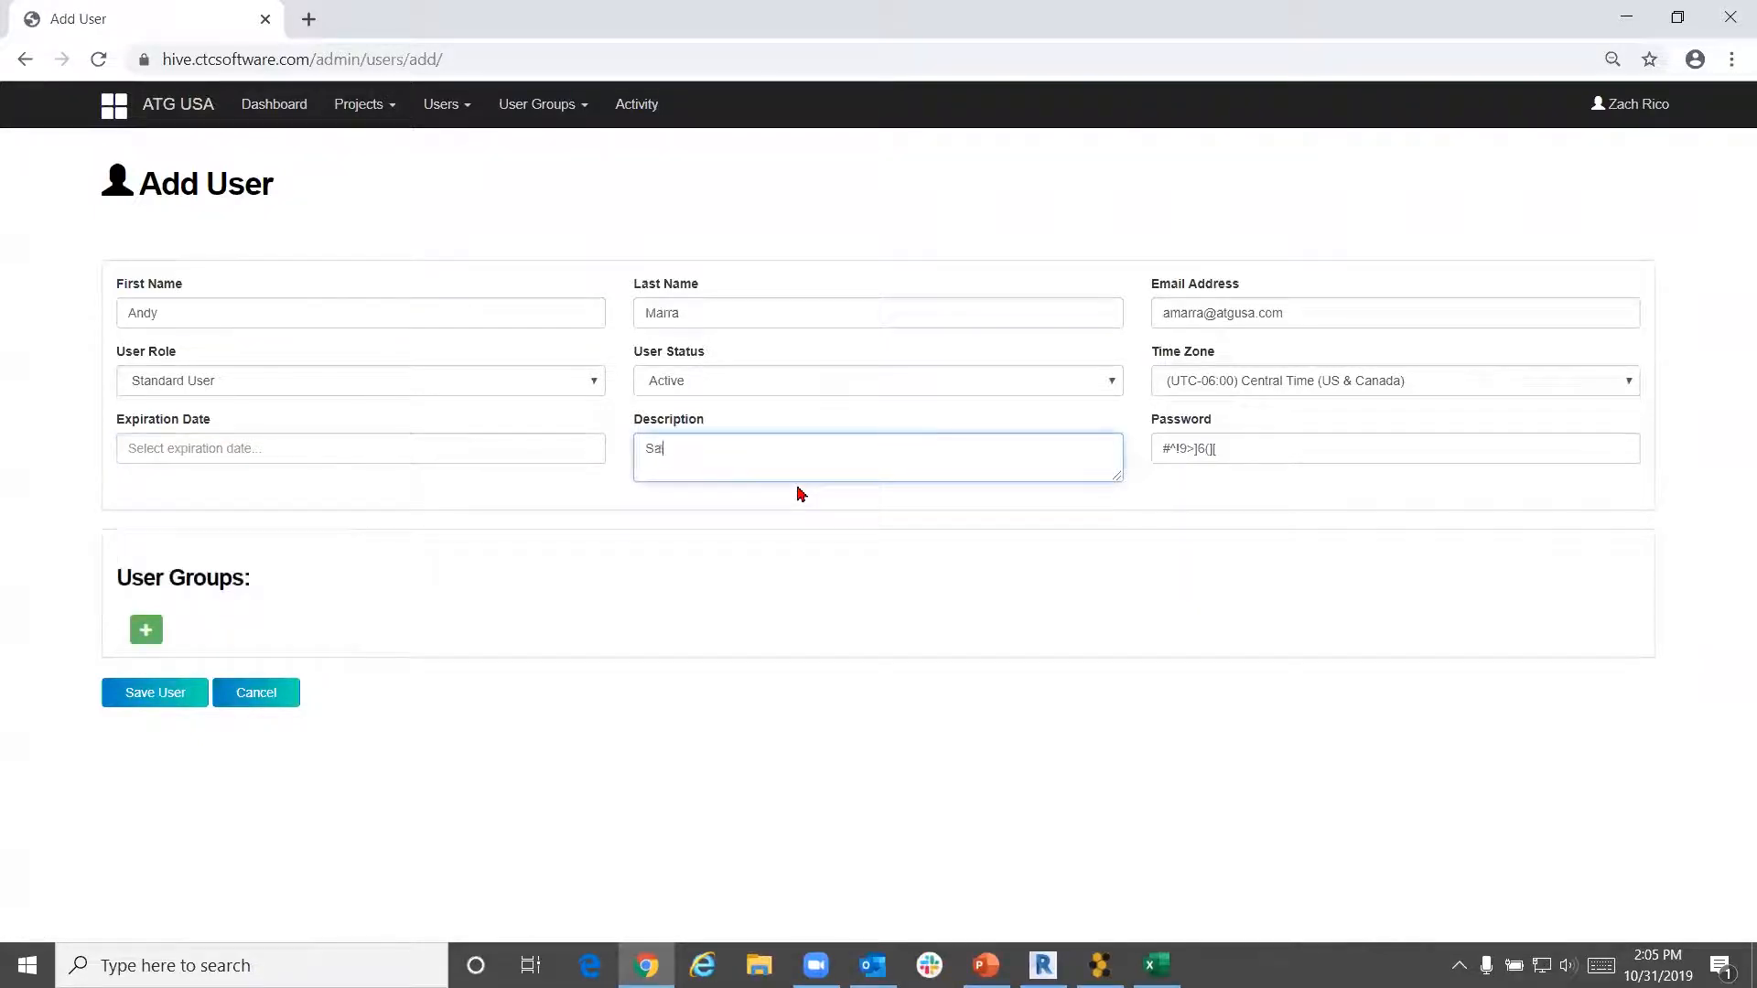
text(les Account Rep)
click(1338, 502)
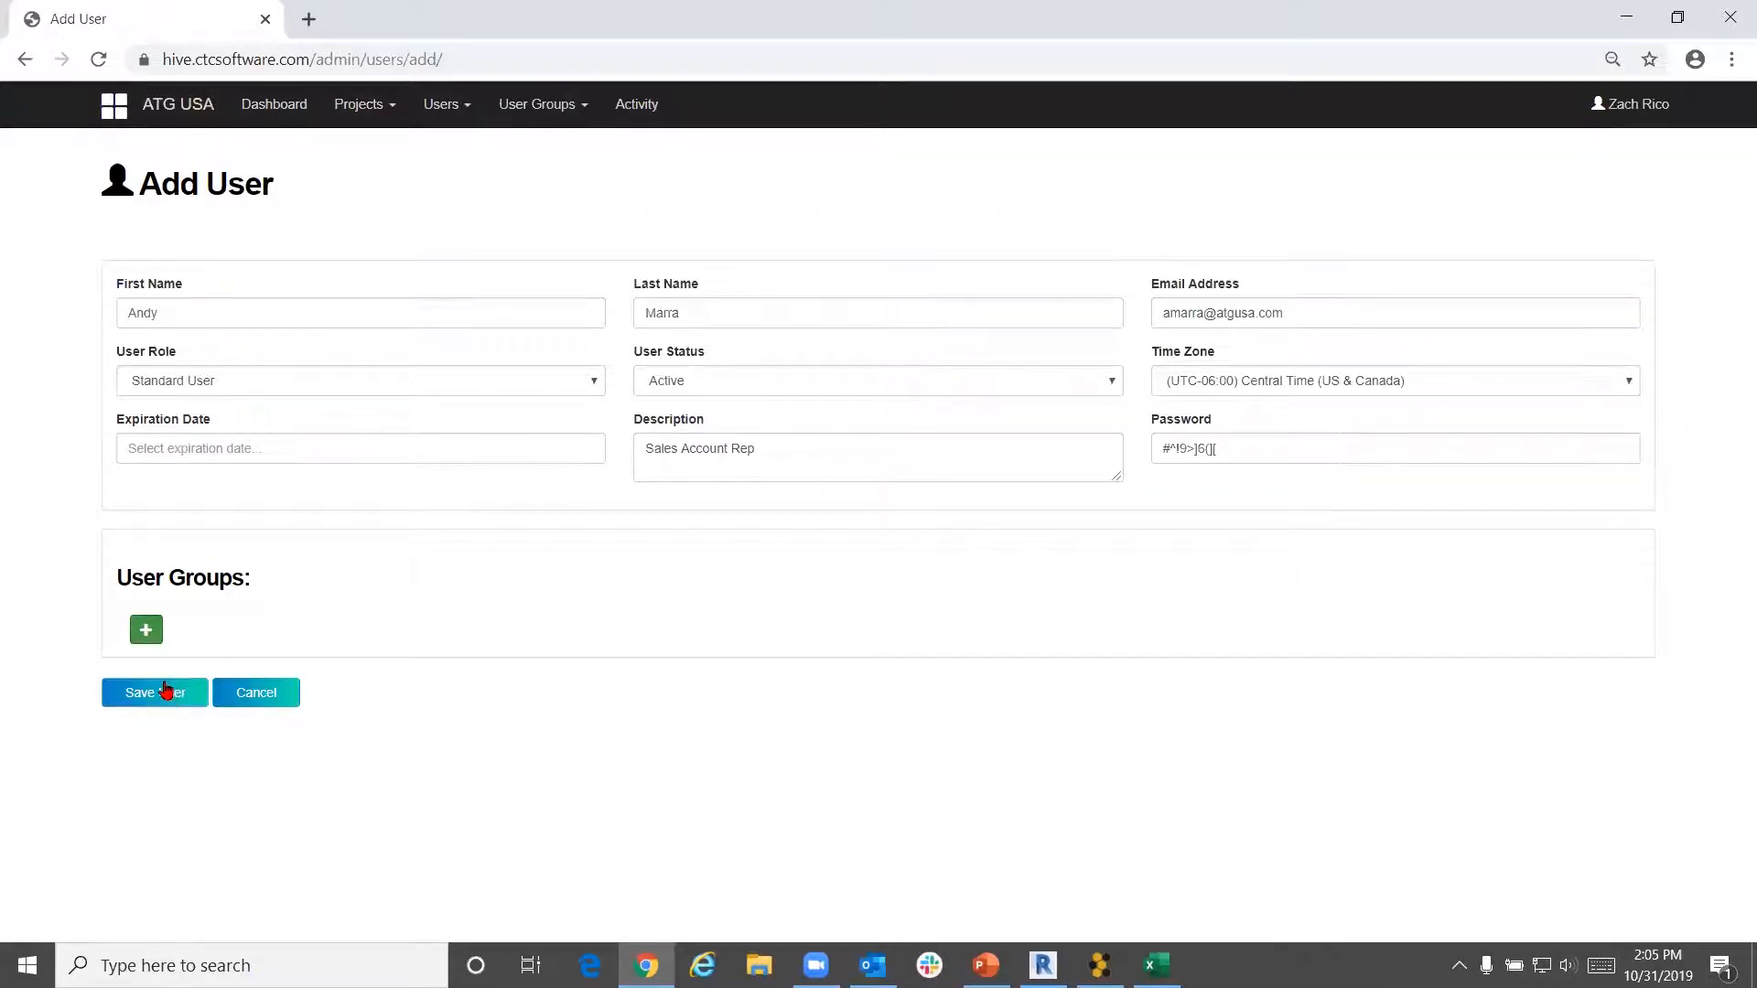
Save the new user and review its detail page: Standard User, Active, no group memberships
click(168, 698)
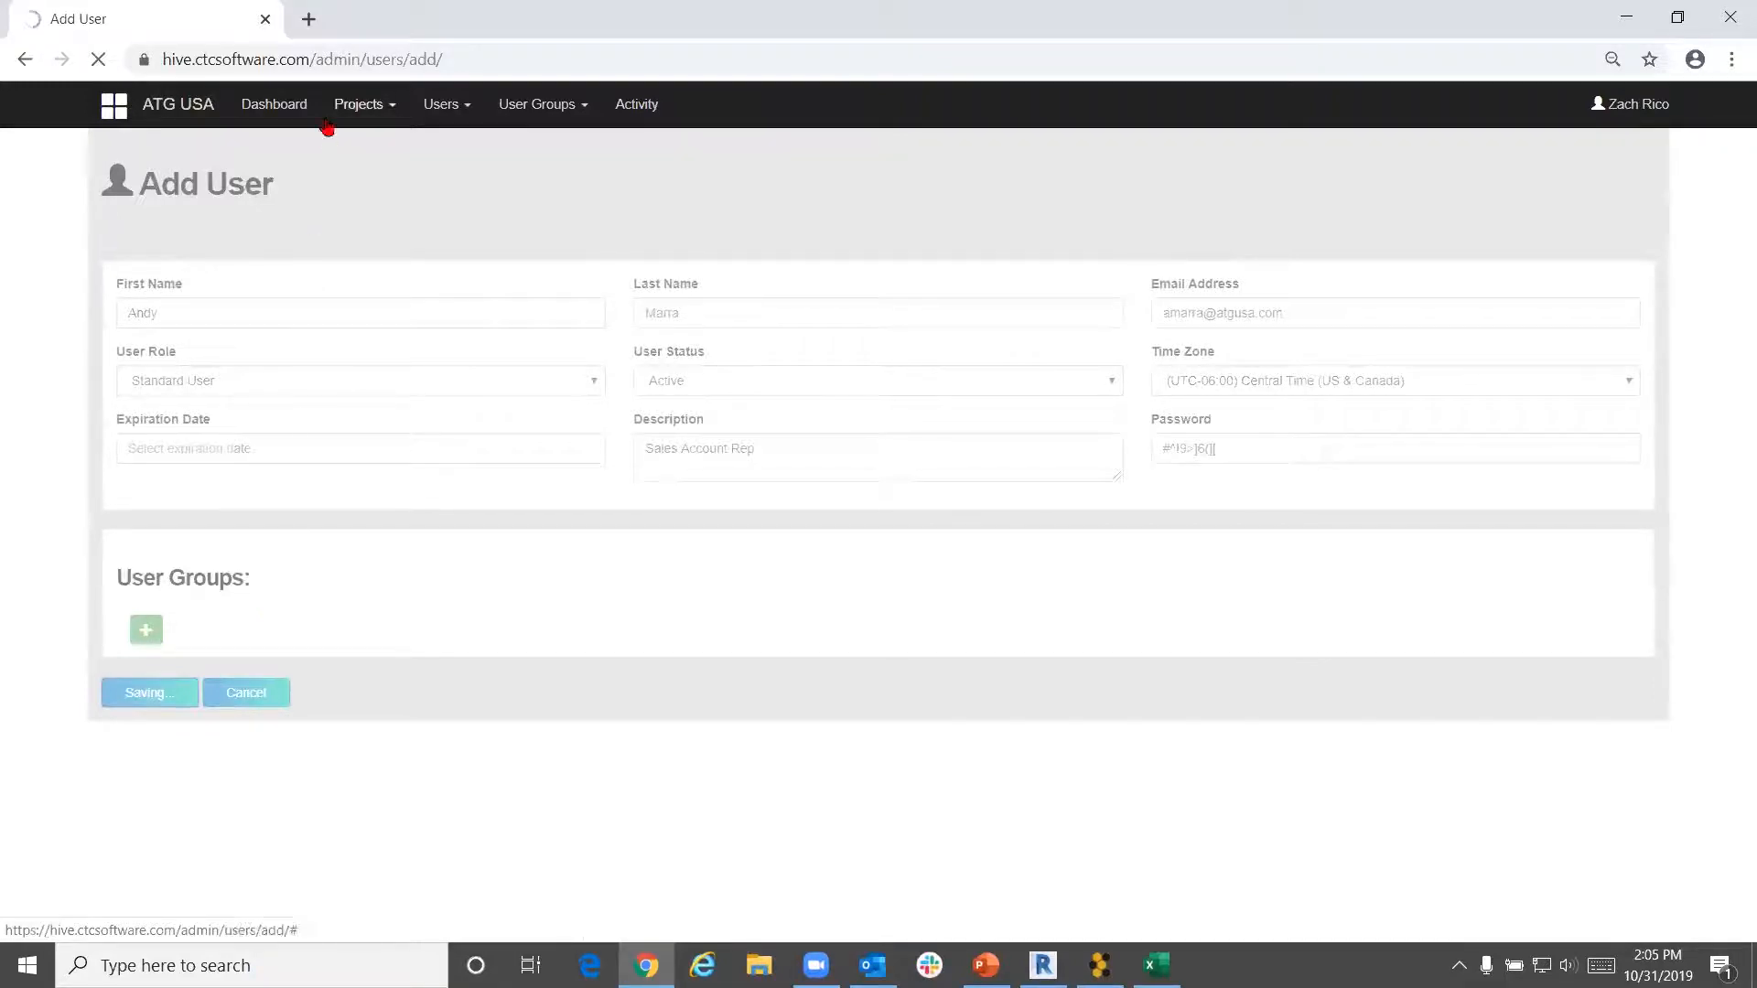
scroll(341, 388, down, 2)
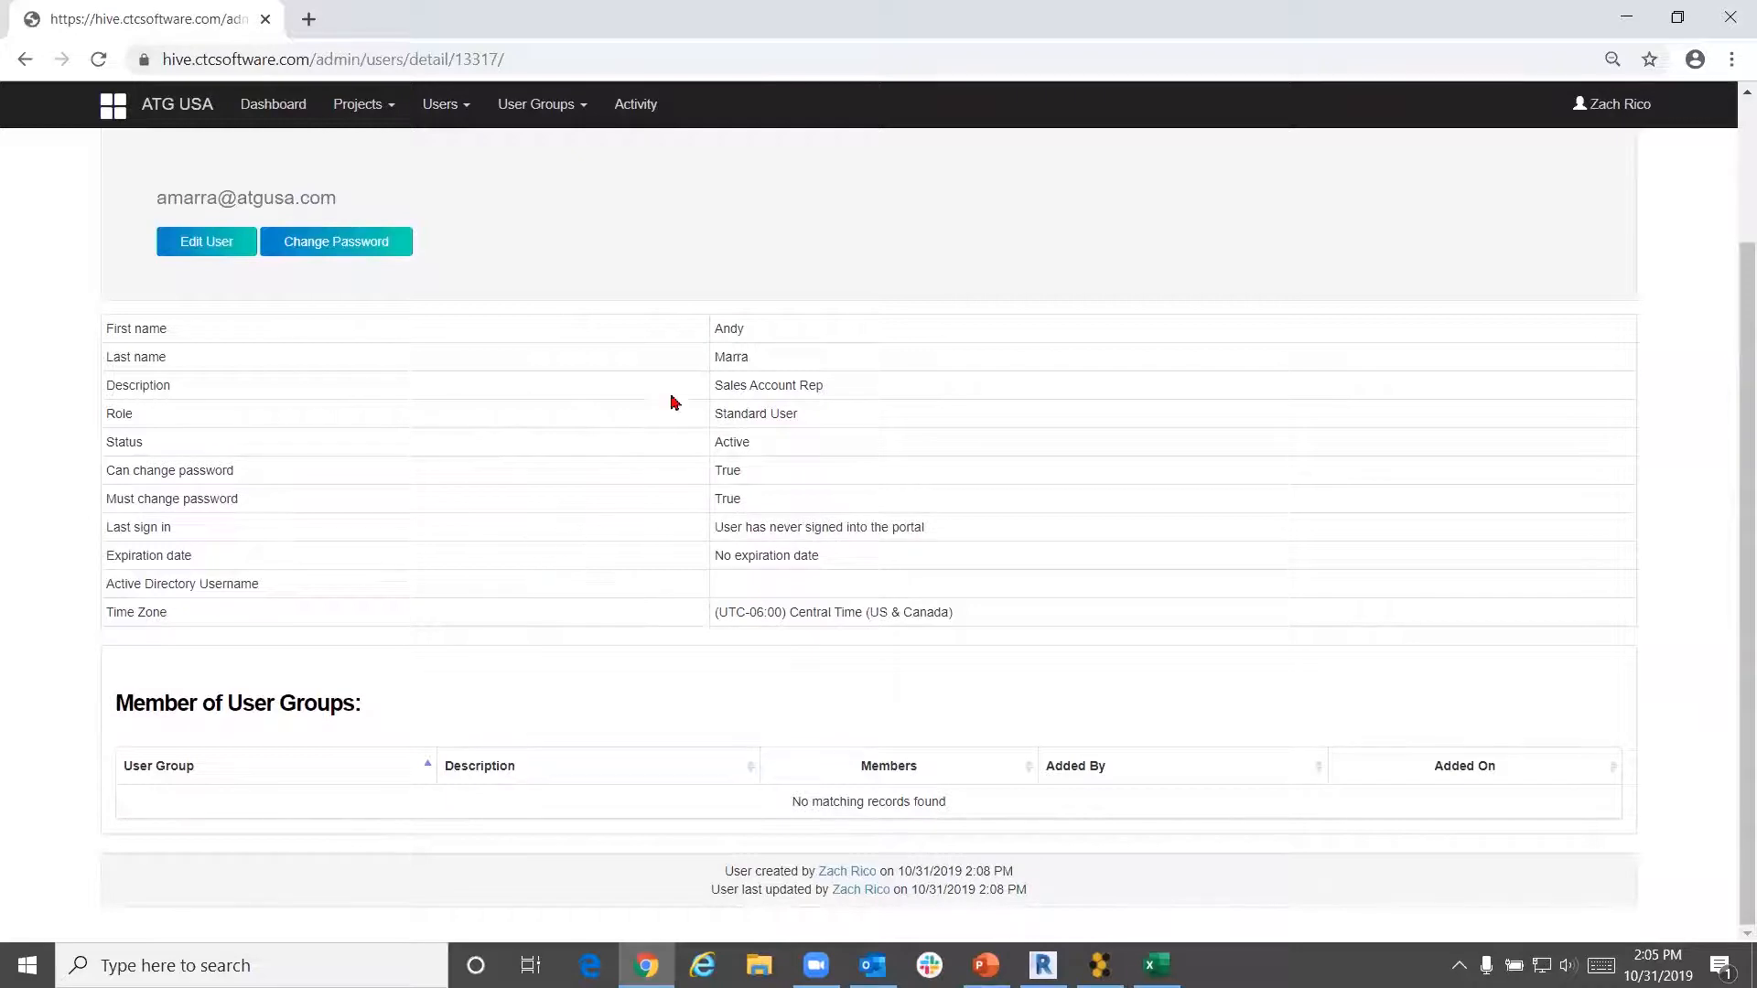
click(601, 793)
click(560, 103)
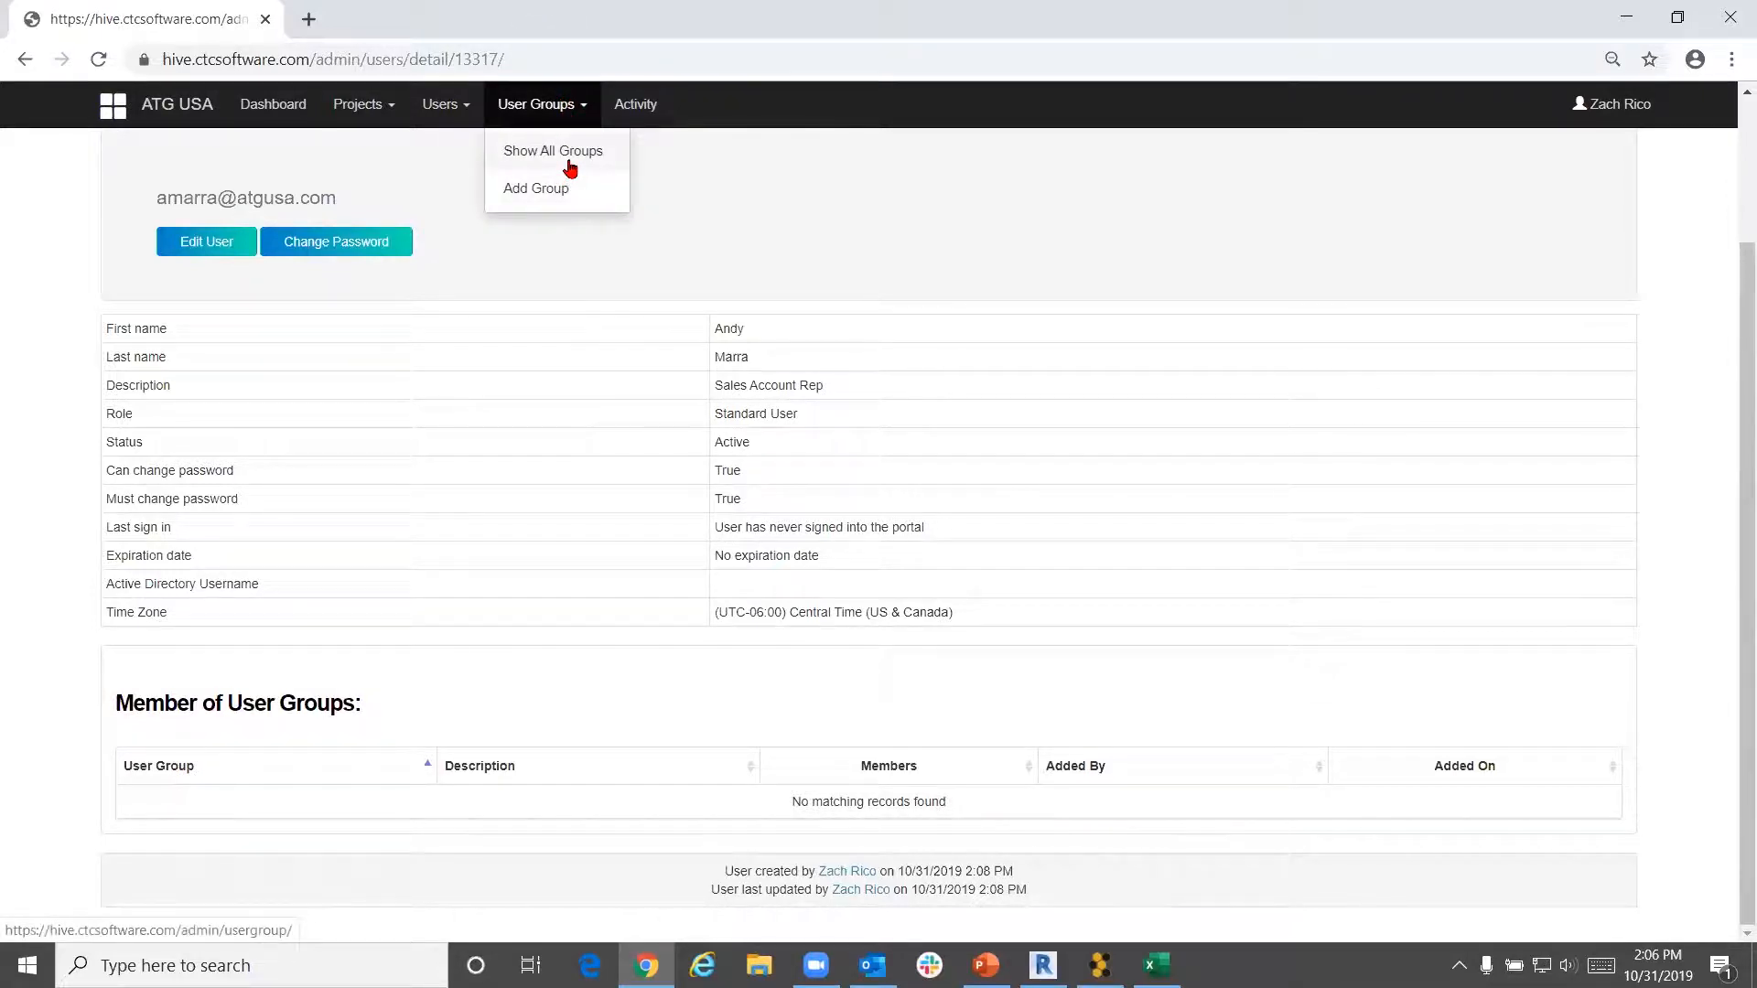
Show all user groups to list the company's 11 existing groups
click(567, 159)
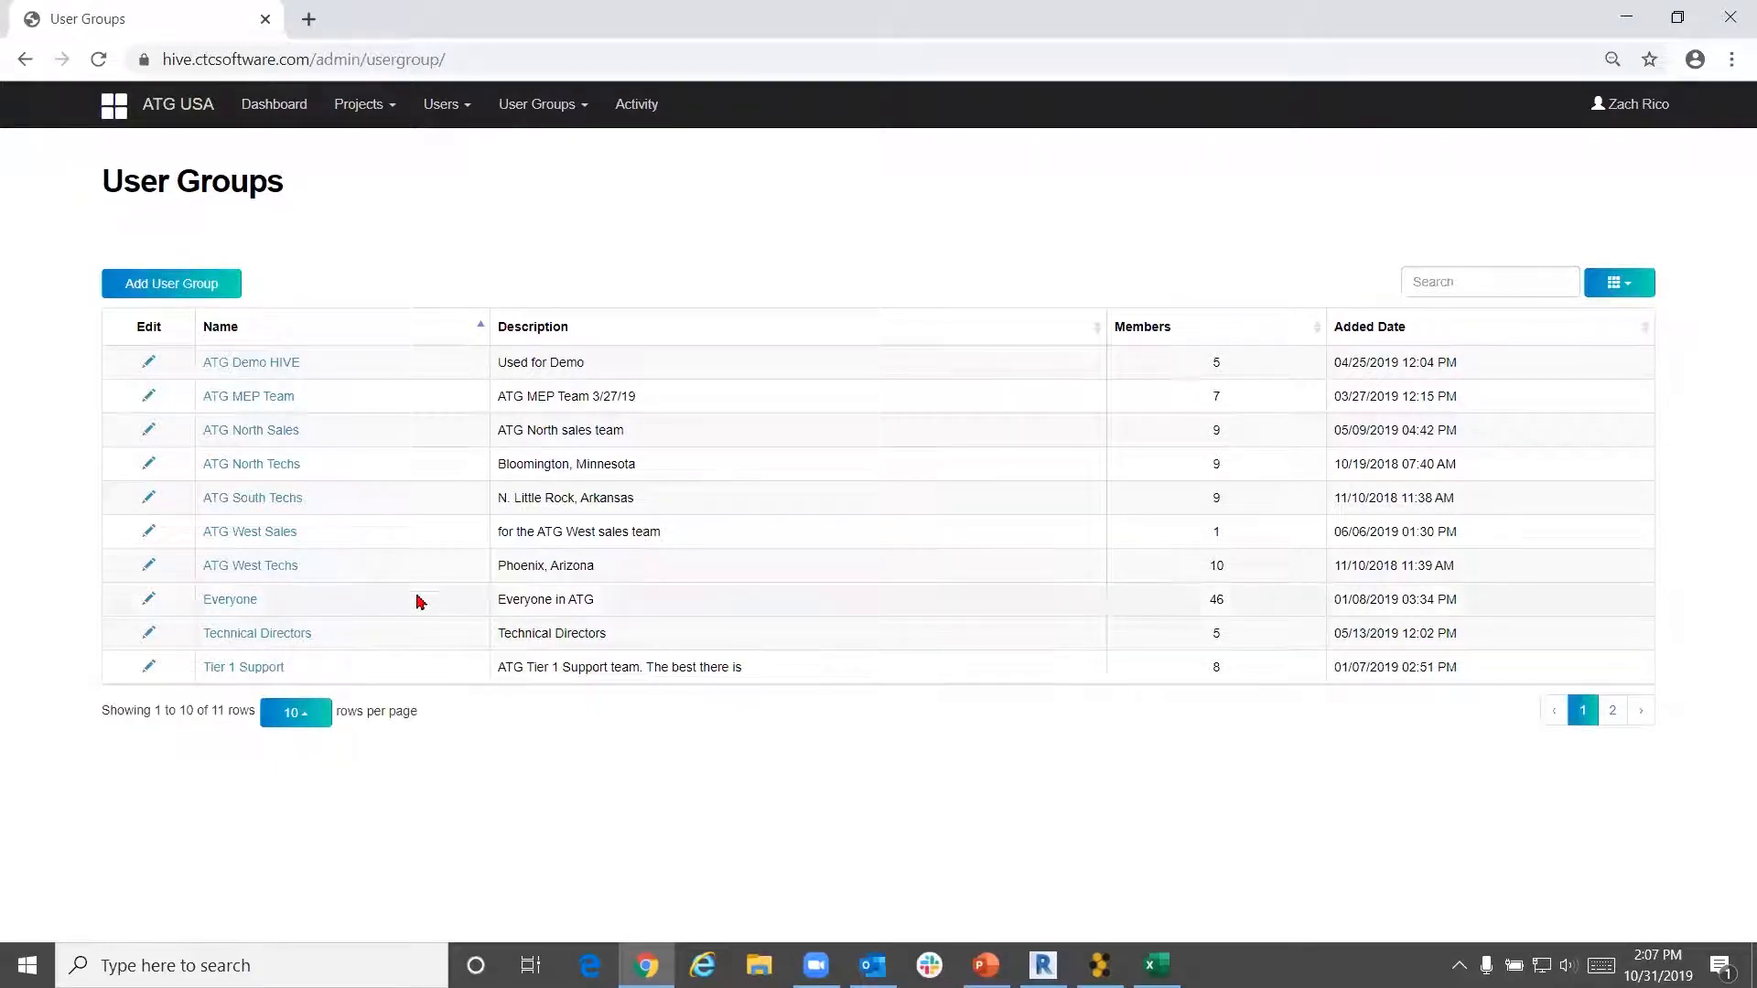
Start a new user group and move the newly created user into its members
click(223, 290)
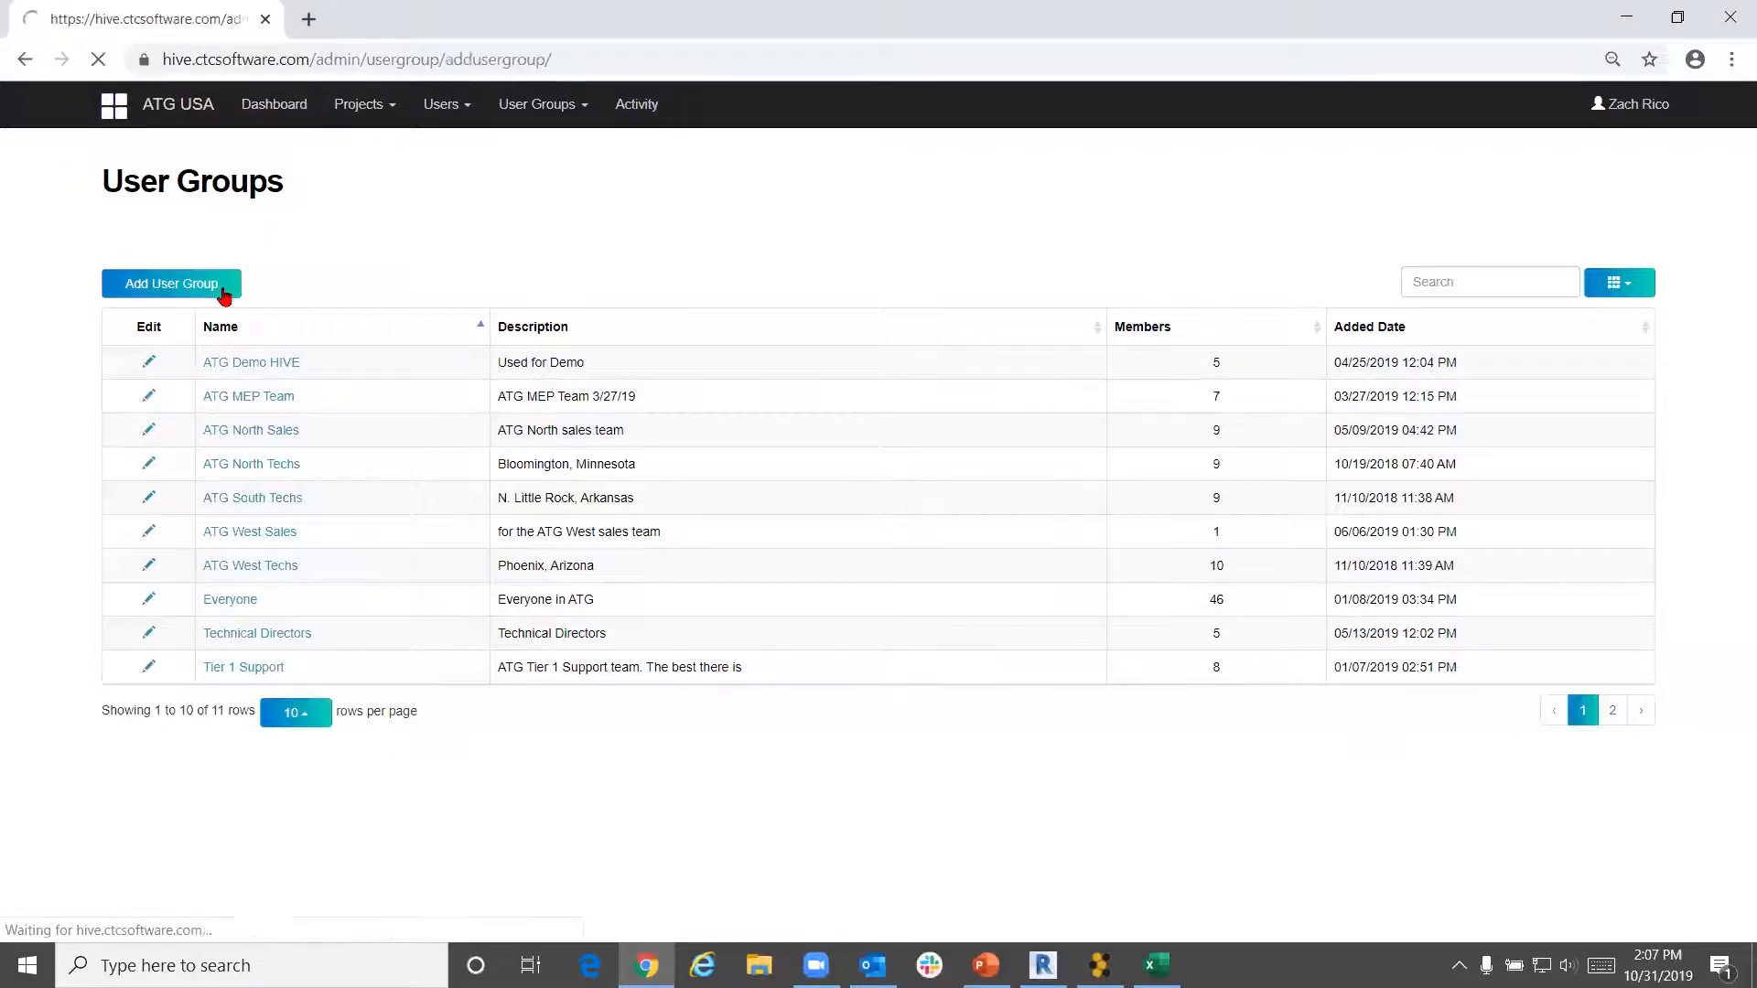
scroll(445, 606, down, 5)
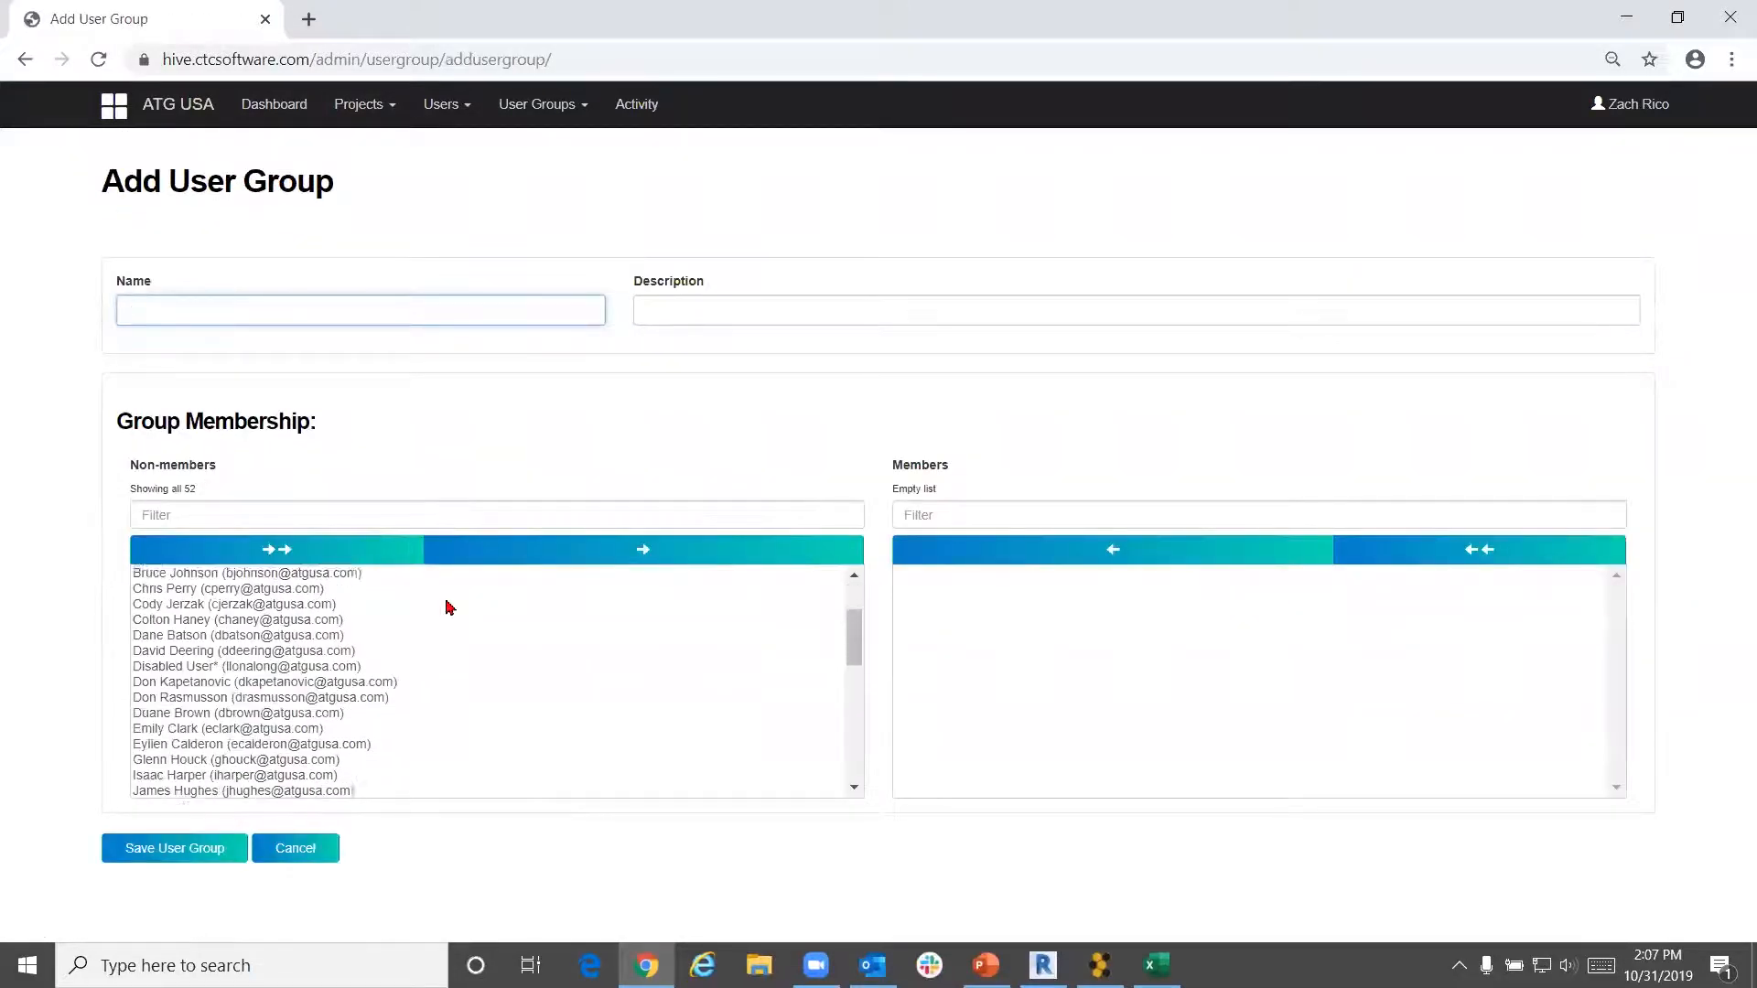
scroll(457, 620, up, 5)
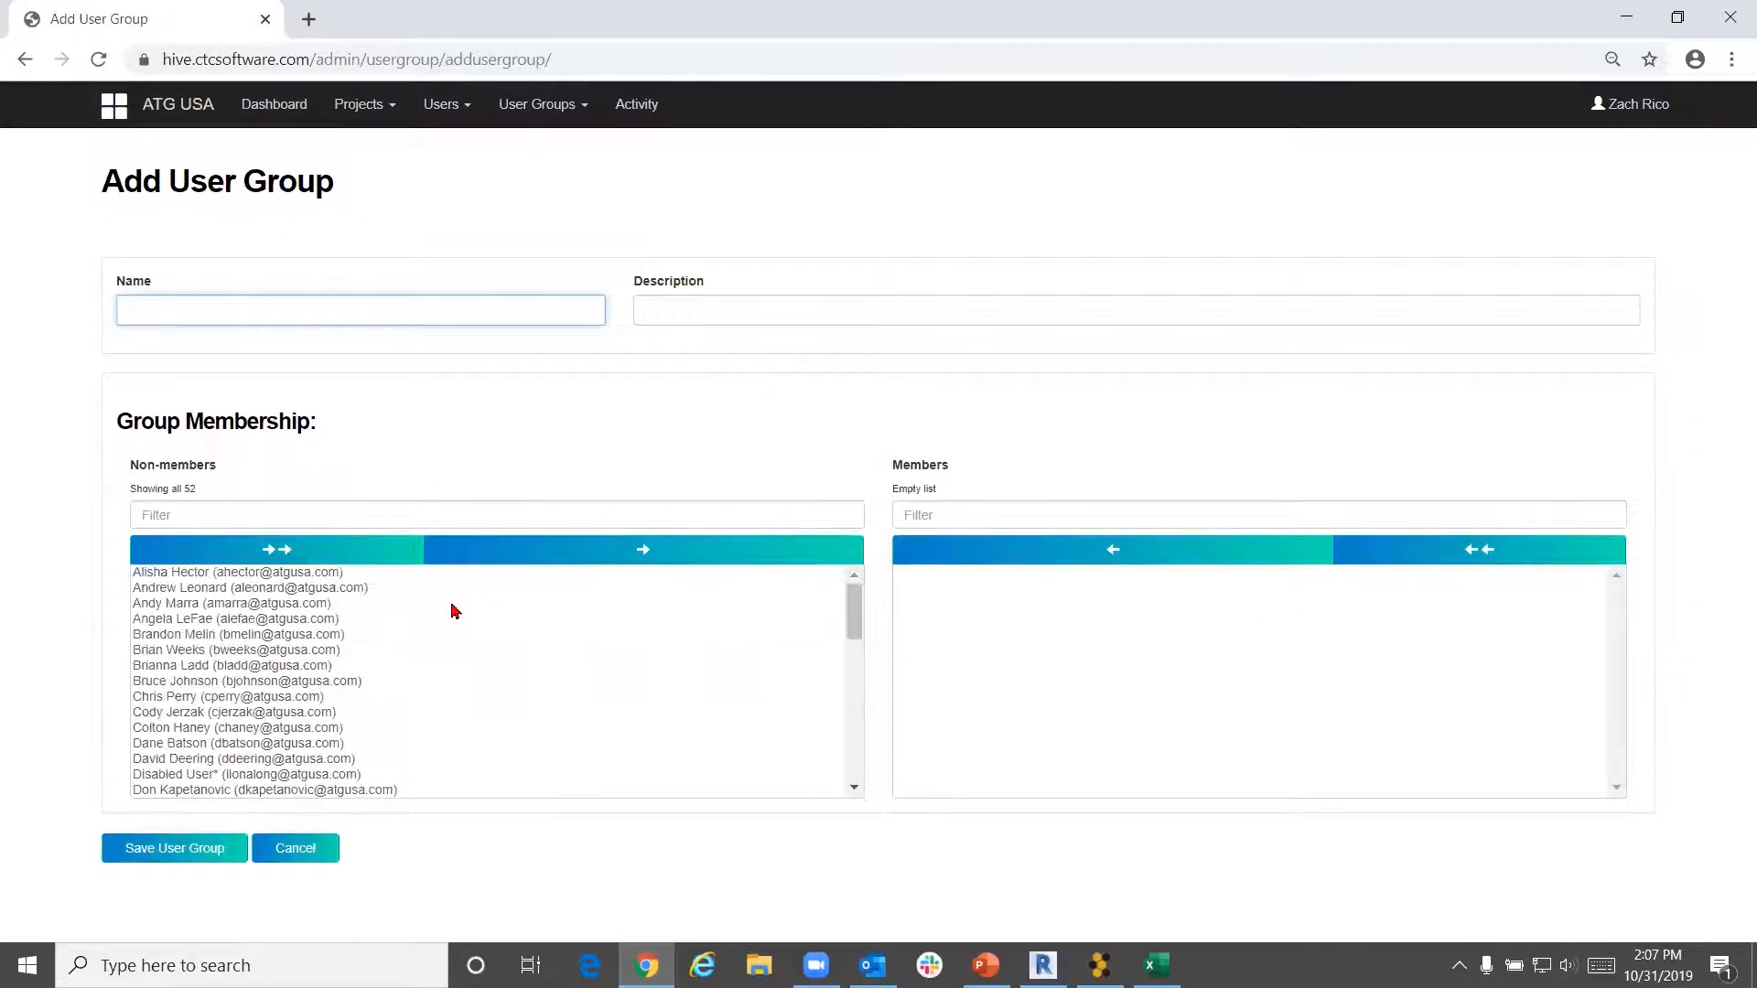
scroll(345, 646, down, 5)
scroll(345, 642, down, 5)
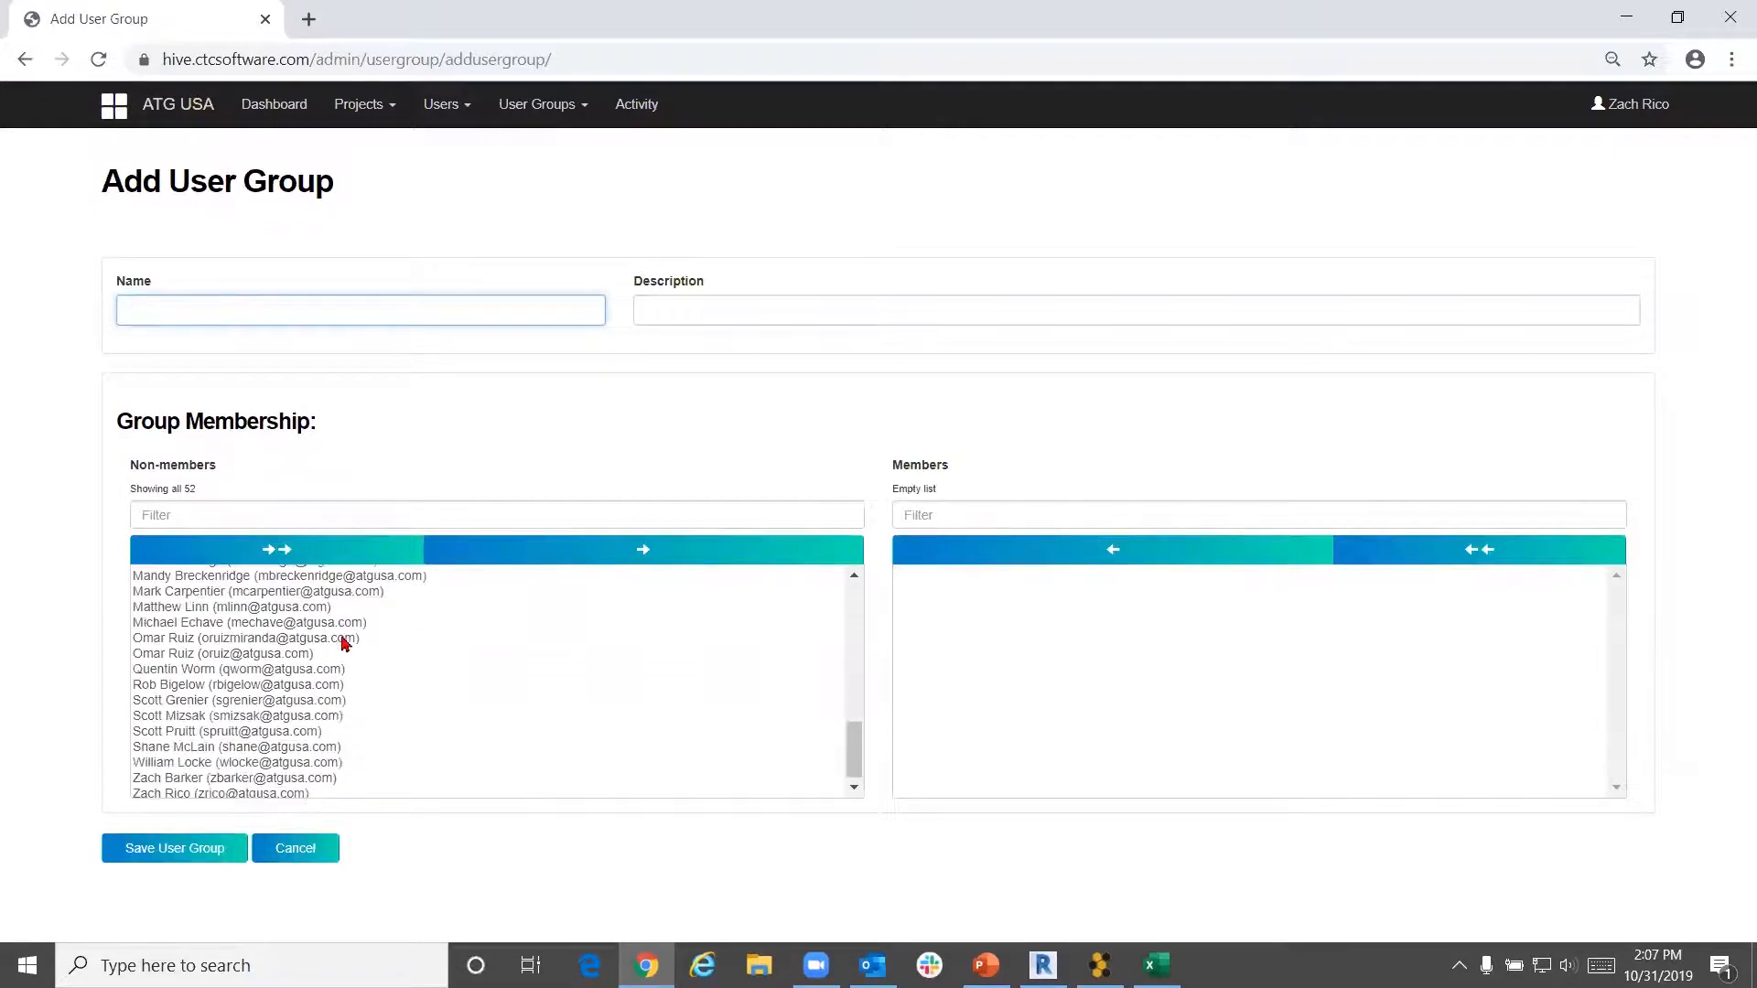
scroll(412, 723, up, 8)
scroll(466, 732, up, 2)
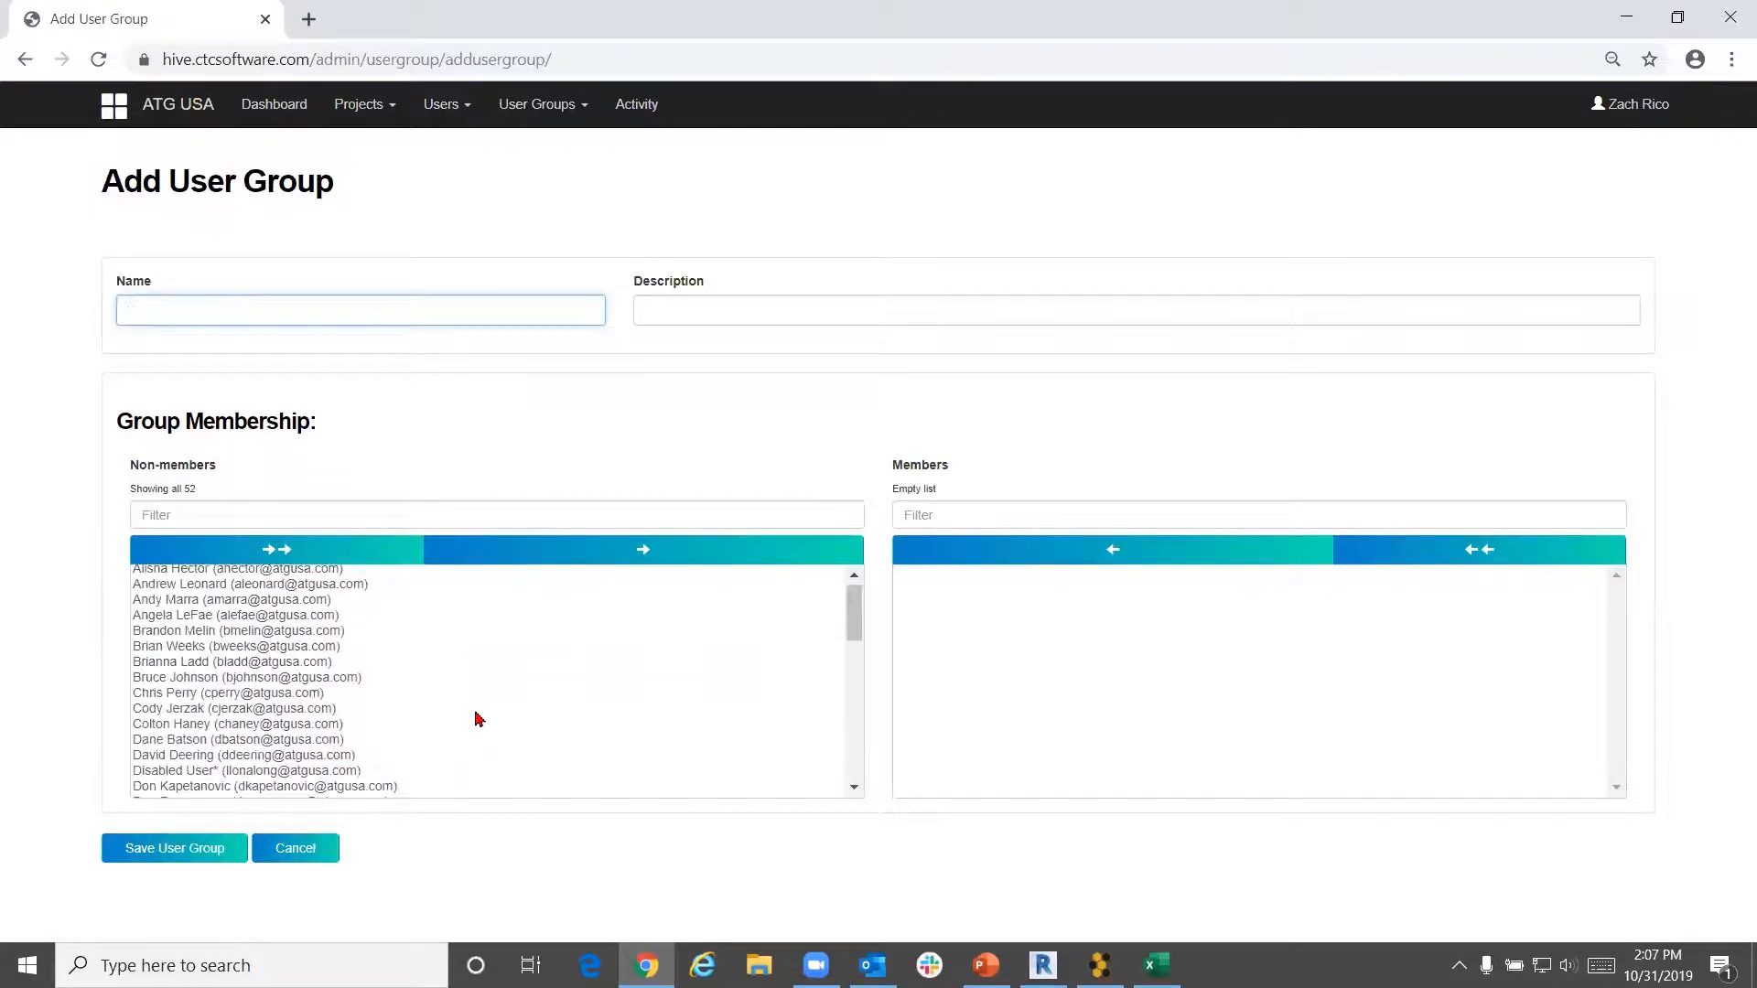
click(230, 619)
click(229, 603)
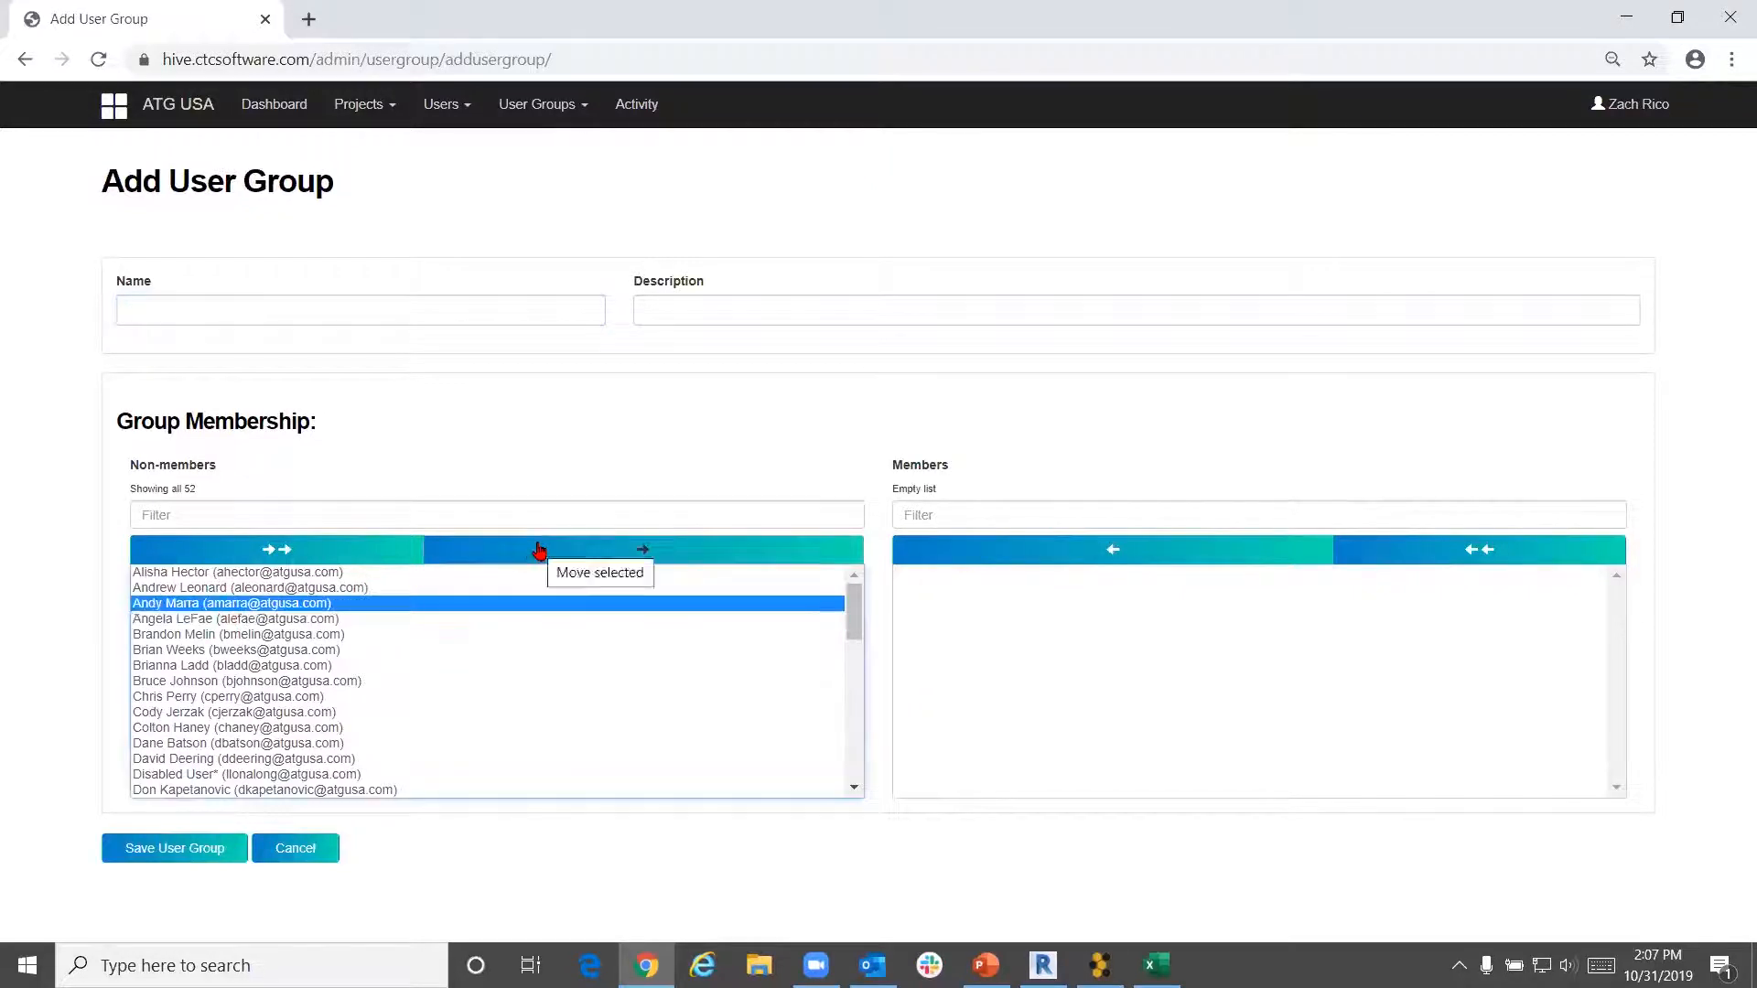
click(537, 552)
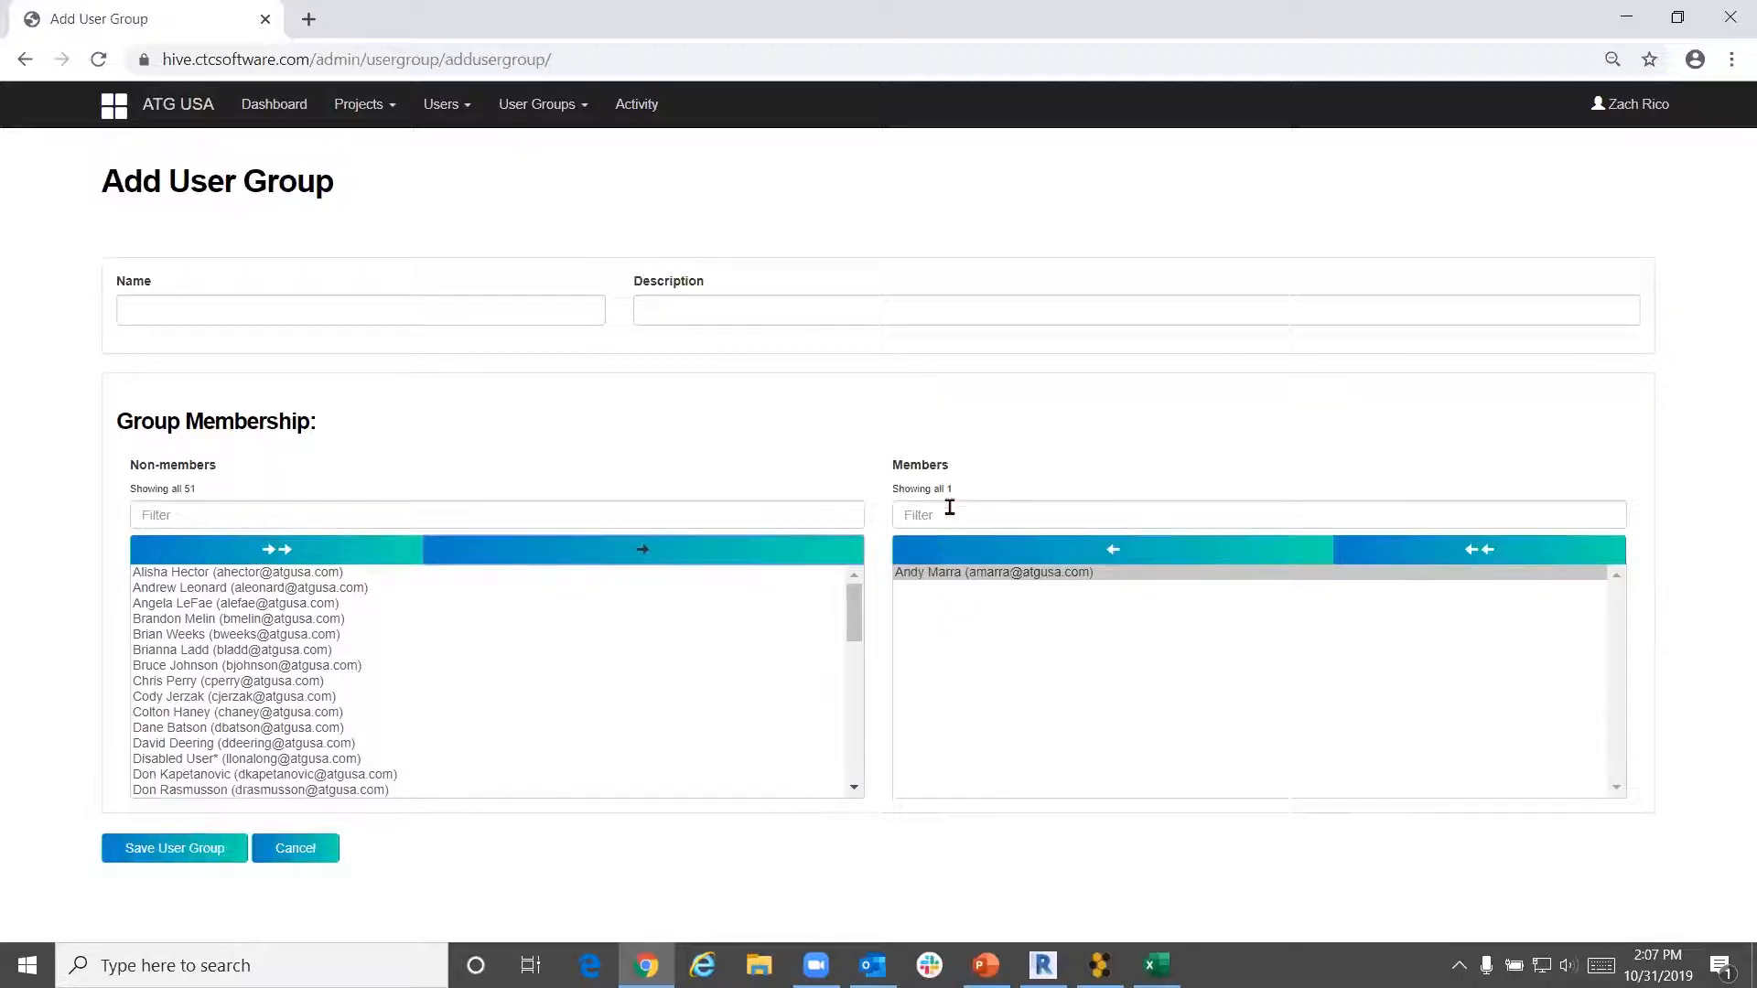
Filter the Non-members list by the user's name
click(525, 512)
text(zach)
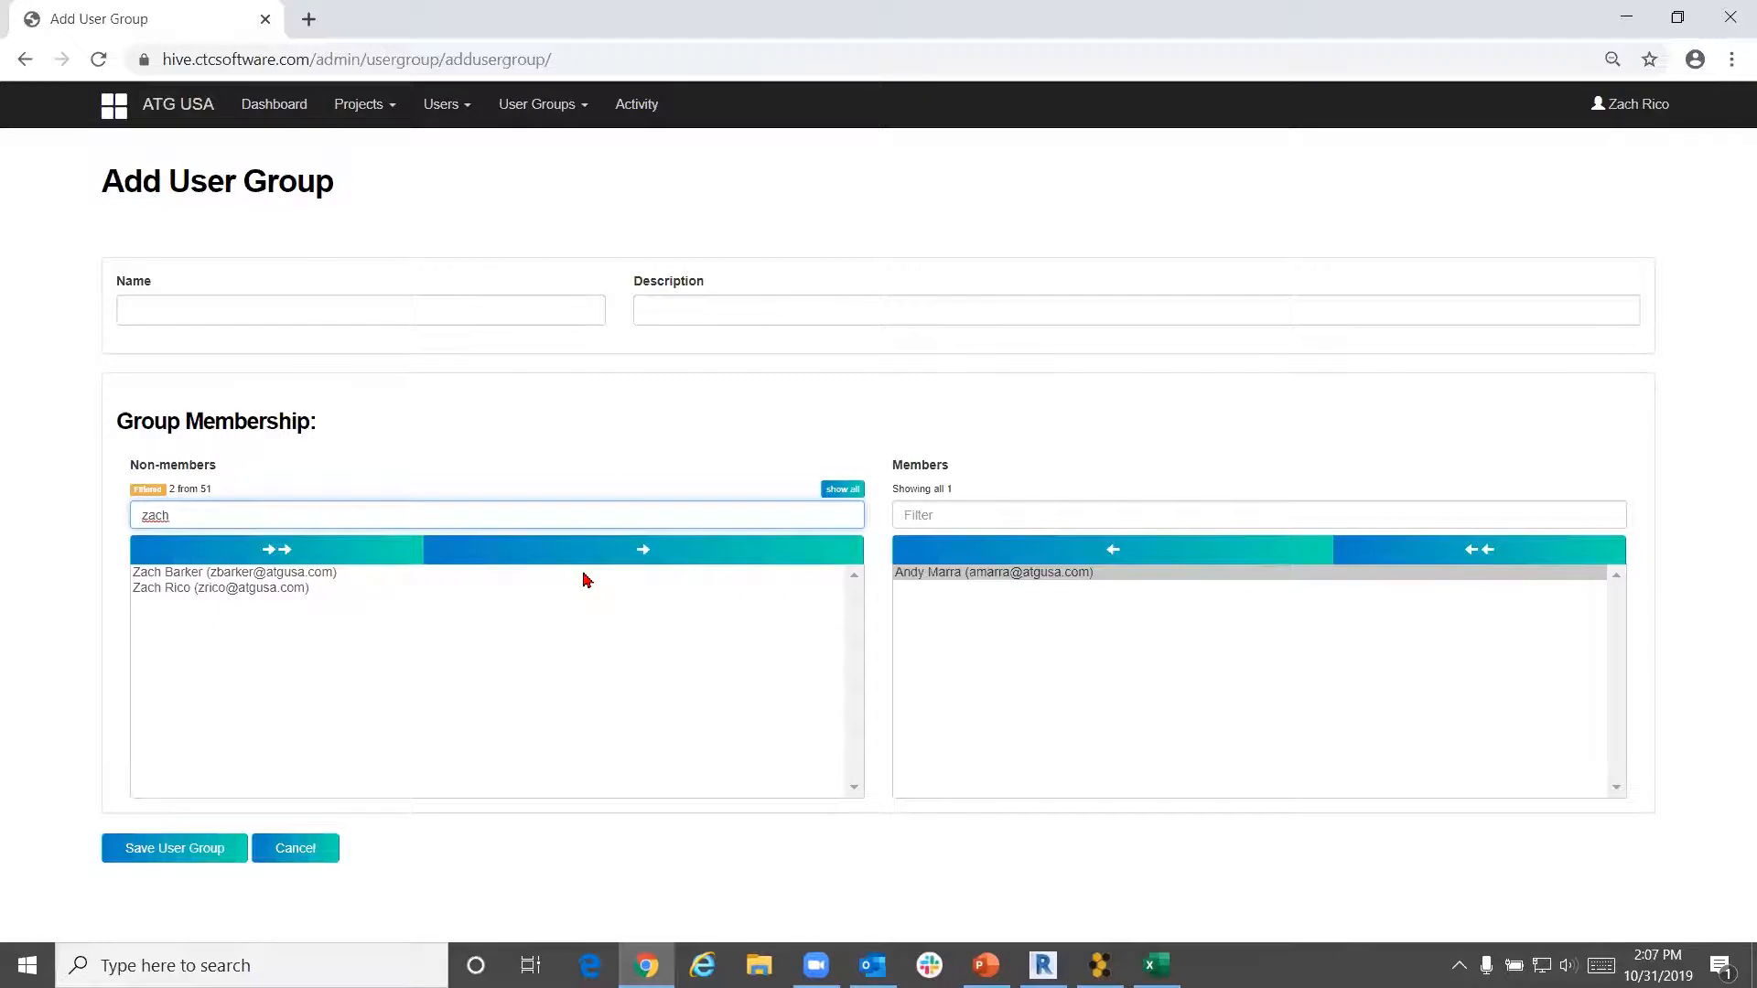
click(434, 294)
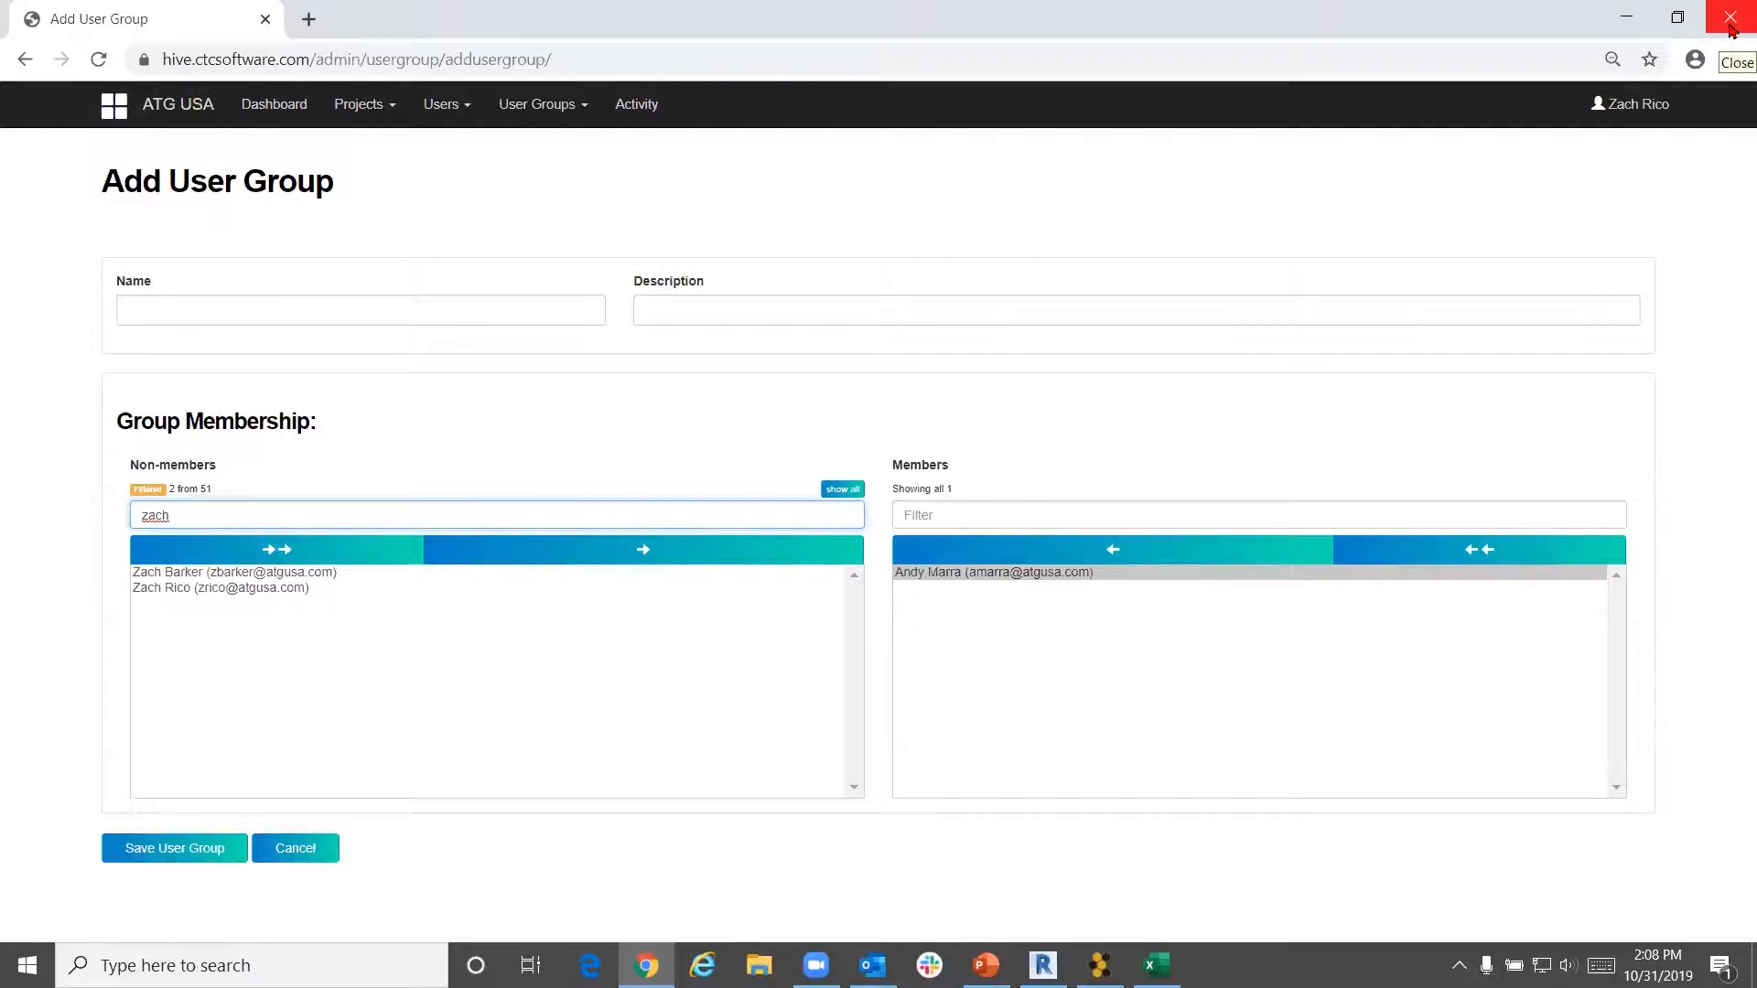
Close the browser and start a new library from the Libraries list
click(1730, 27)
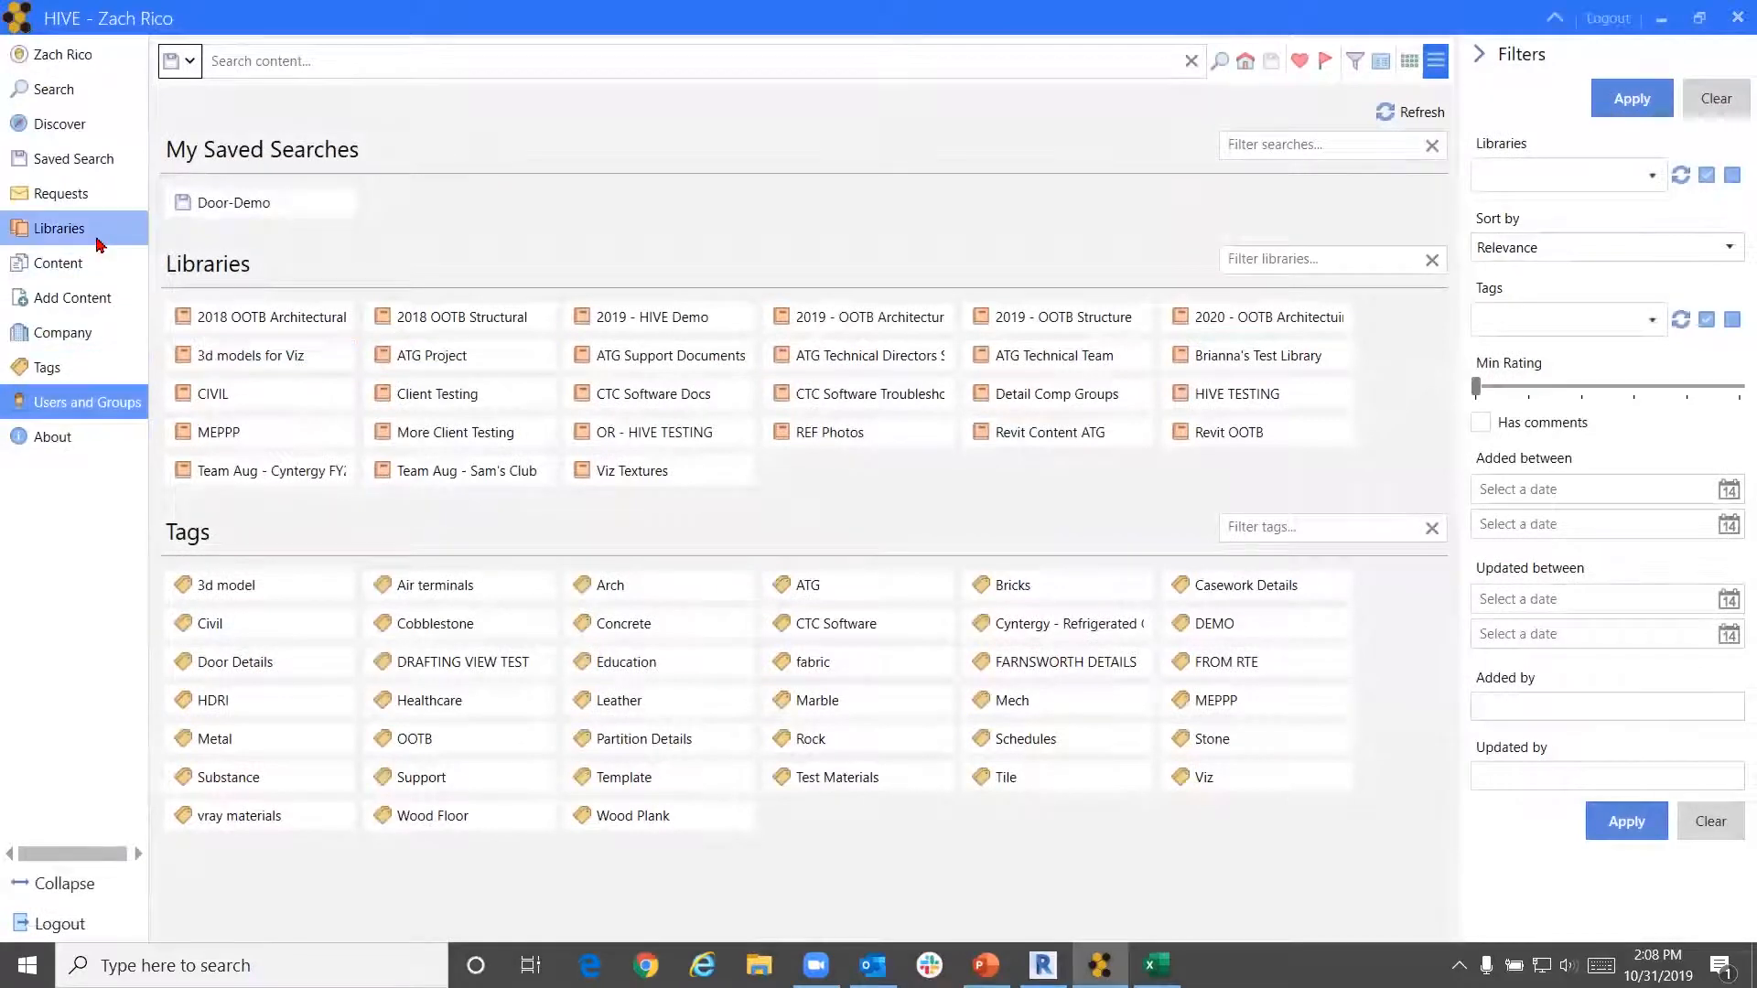
click(97, 234)
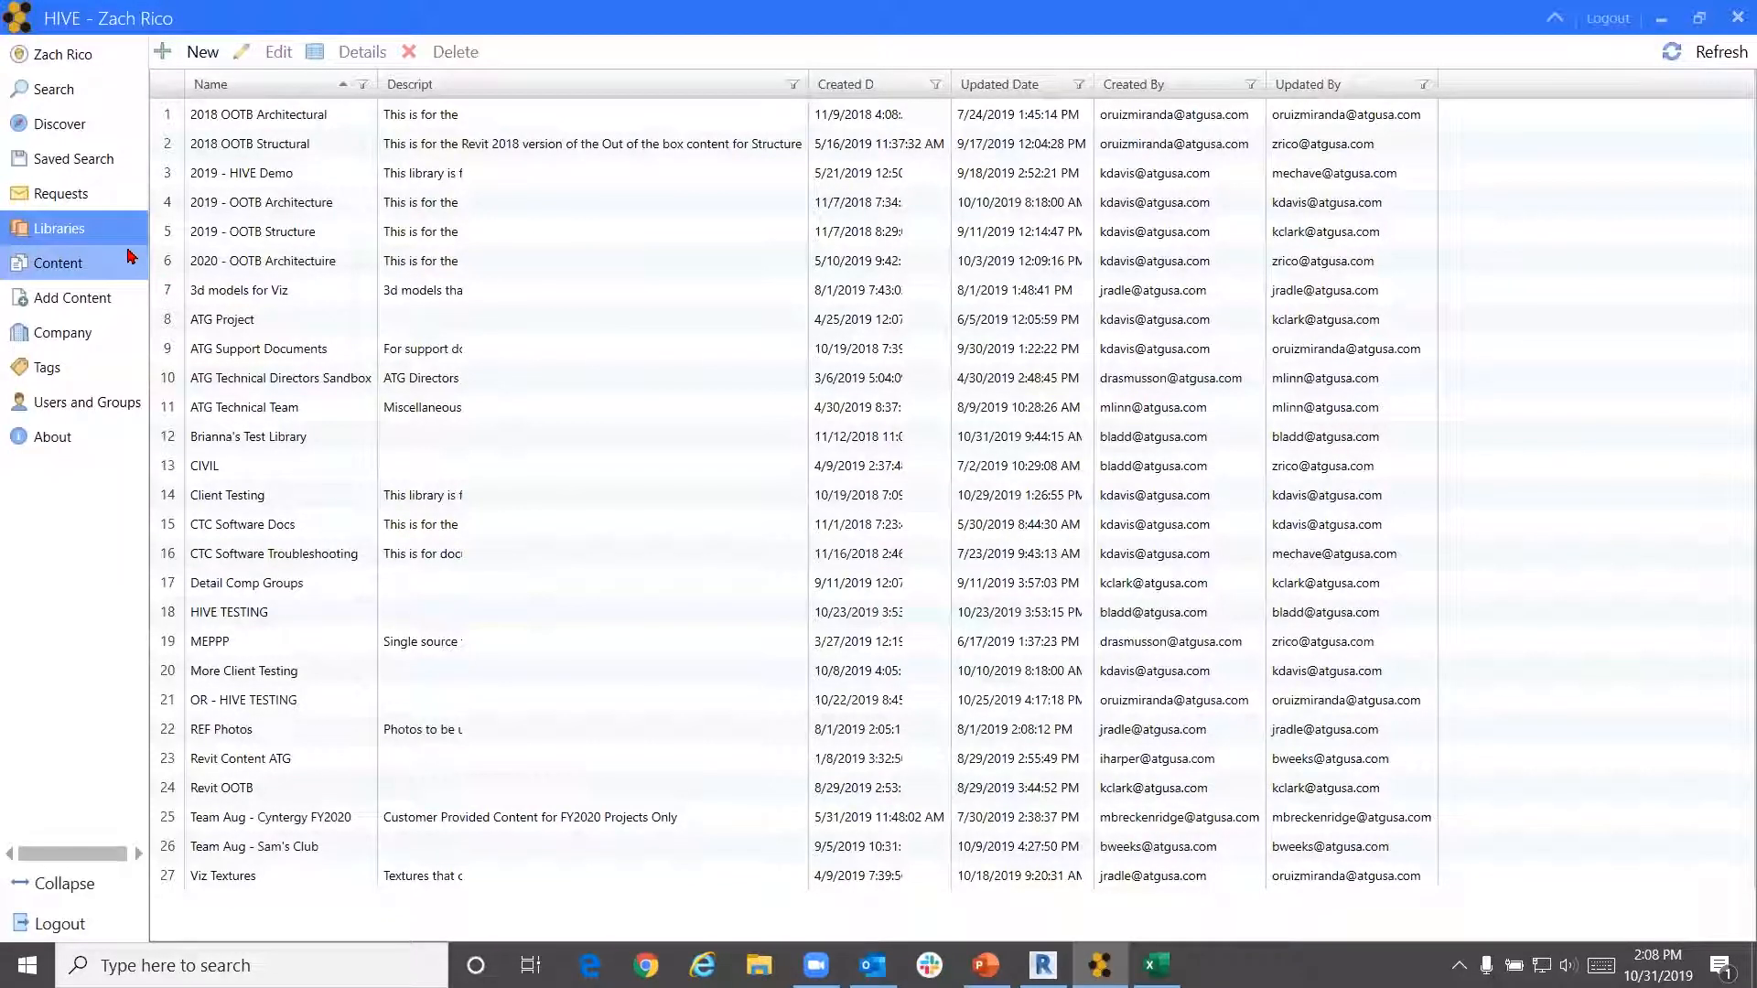
click(209, 59)
Name the library 'Rico's Hot Spot' with description 'Only content with rico init'
click(218, 136)
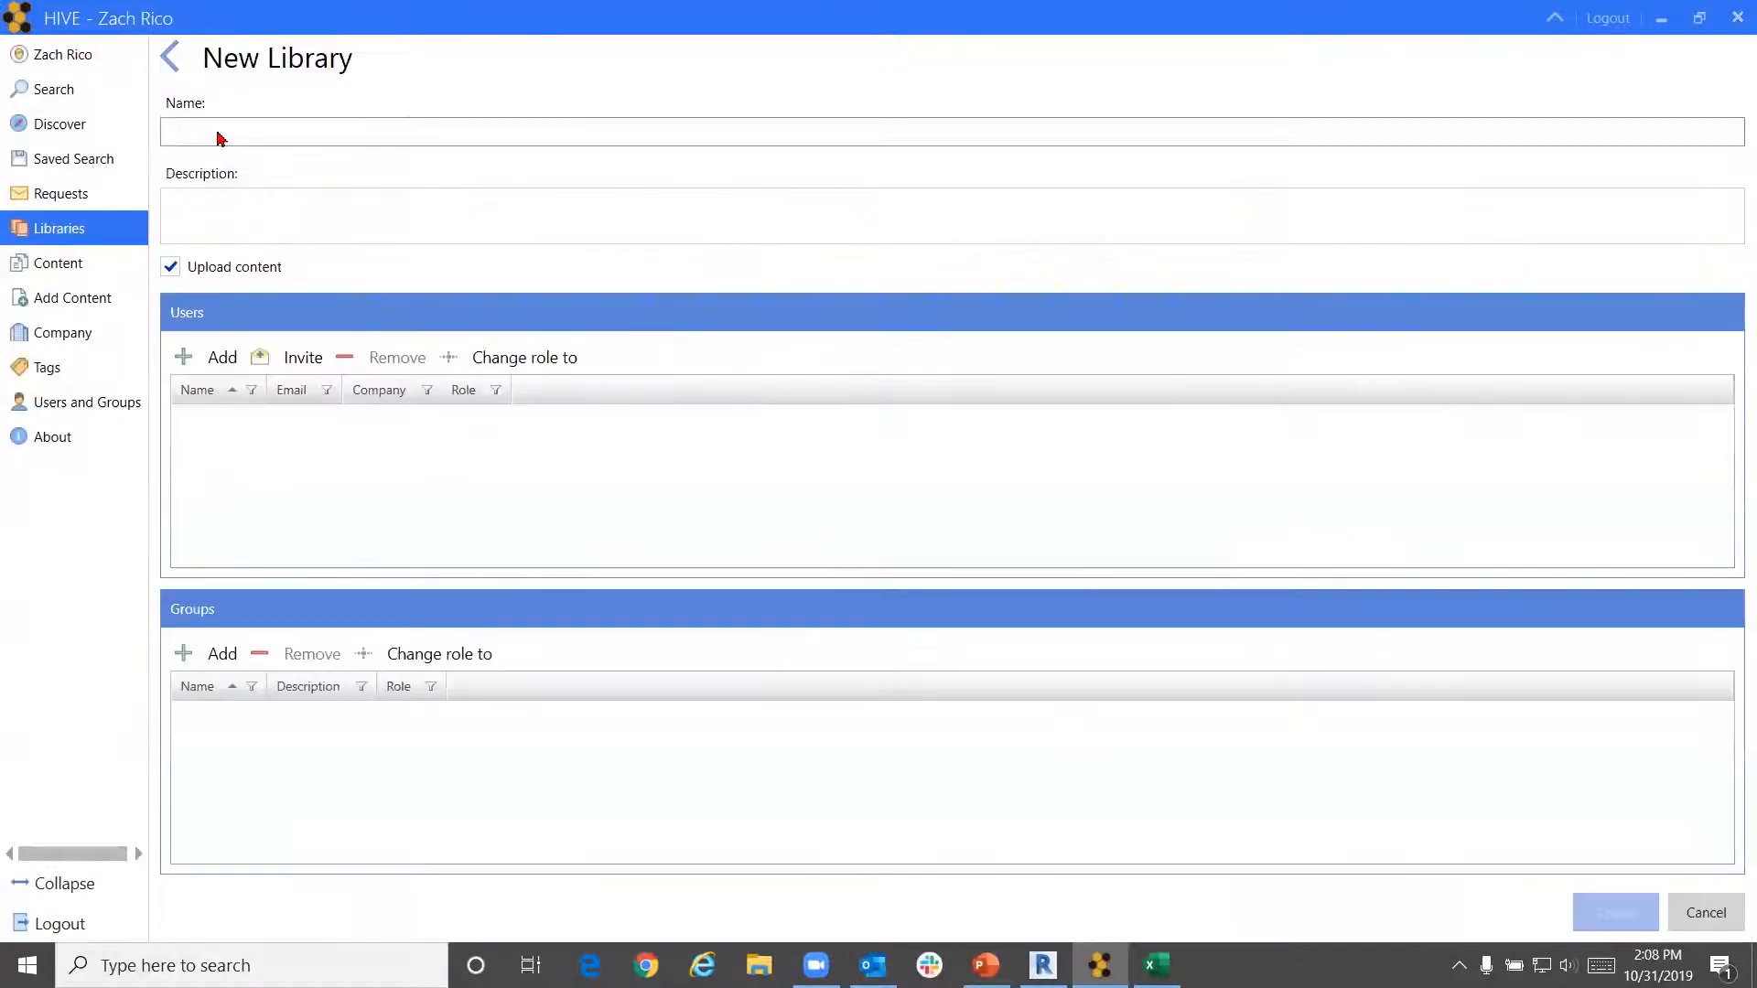
text(Ric)
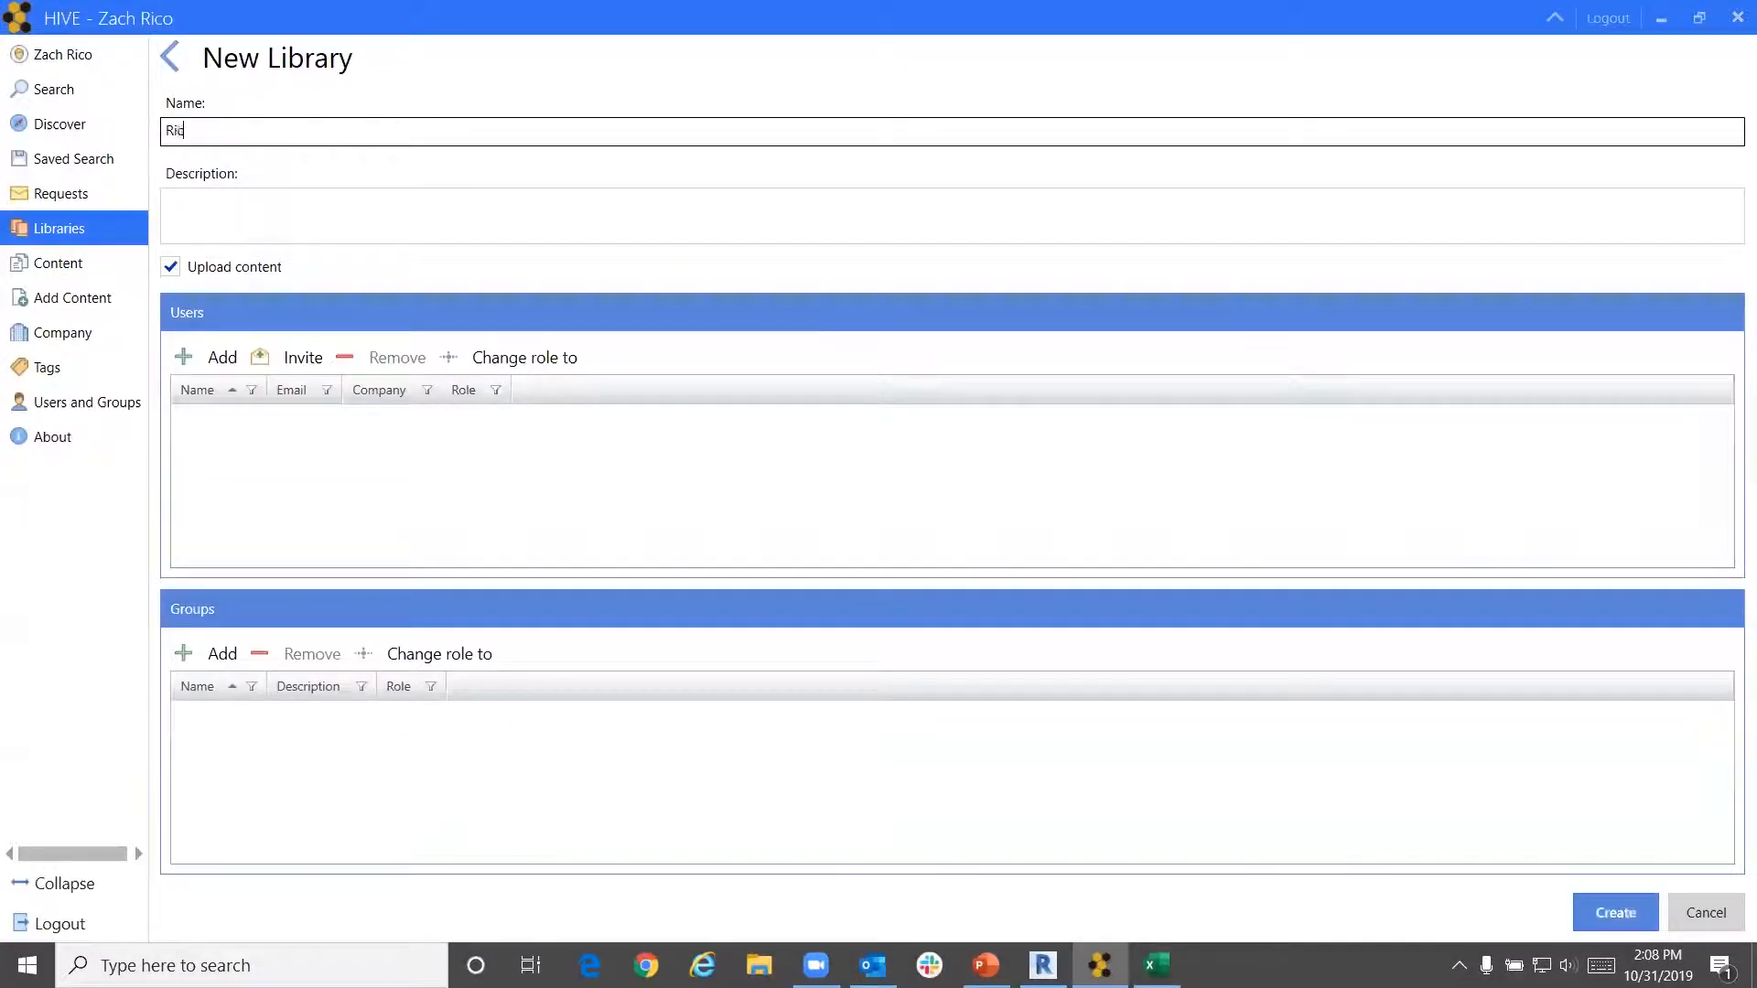
text(o's Hot Spot)
click(279, 216)
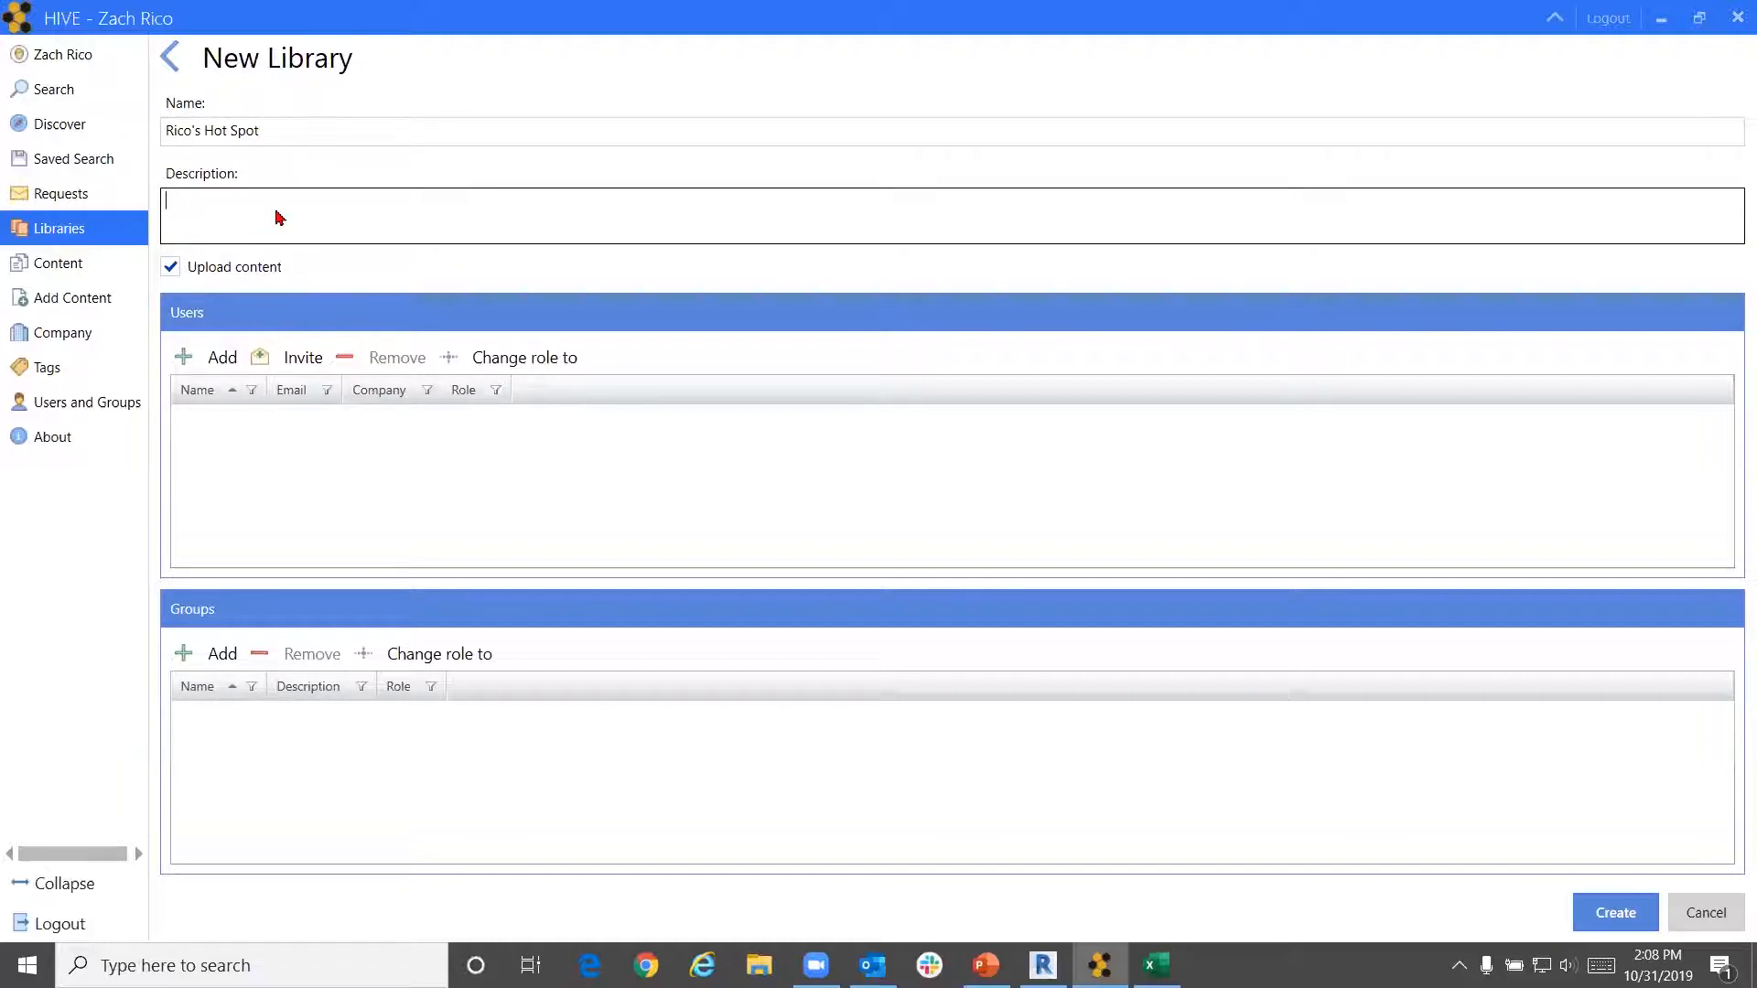
text(Only content with rico int)
key(BackSpace)
text(it)
click(291, 519)
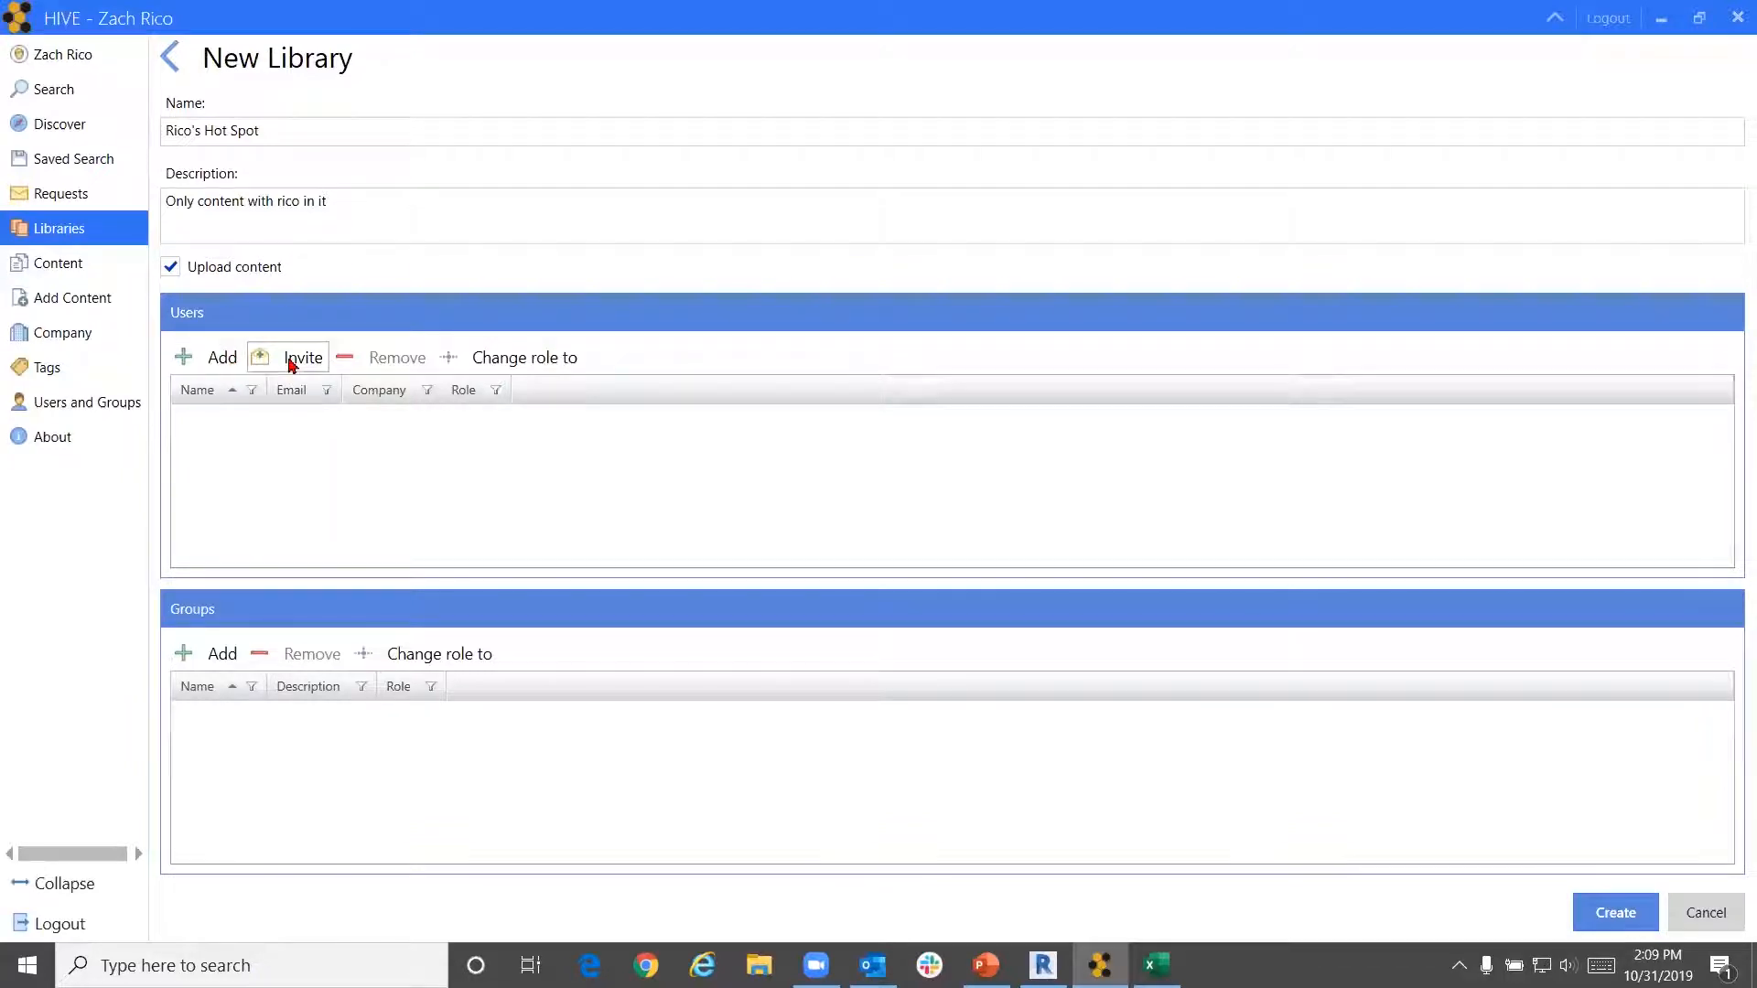
Add the newly created user to the library as a Consumer, skipping the e-mail invite
click(226, 358)
scroll(762, 436, down, 2)
scroll(763, 437, down, 4)
scroll(762, 437, up, 2)
scroll(762, 437, up, 6)
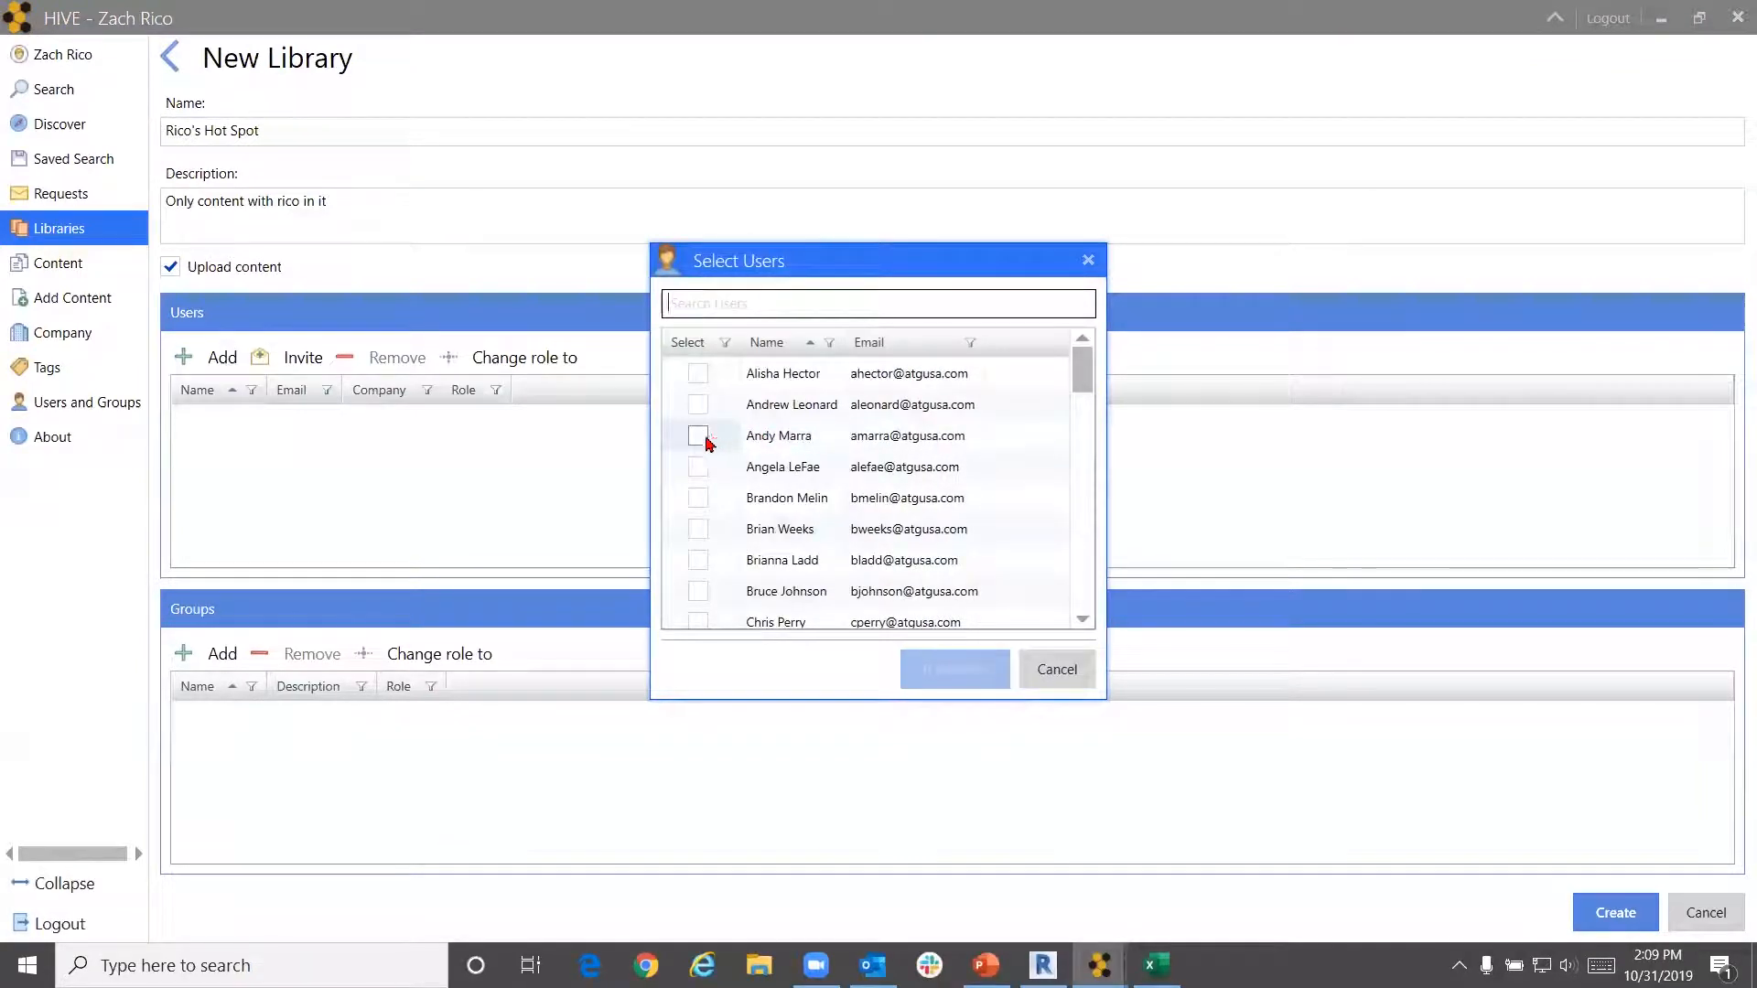
click(697, 436)
click(952, 669)
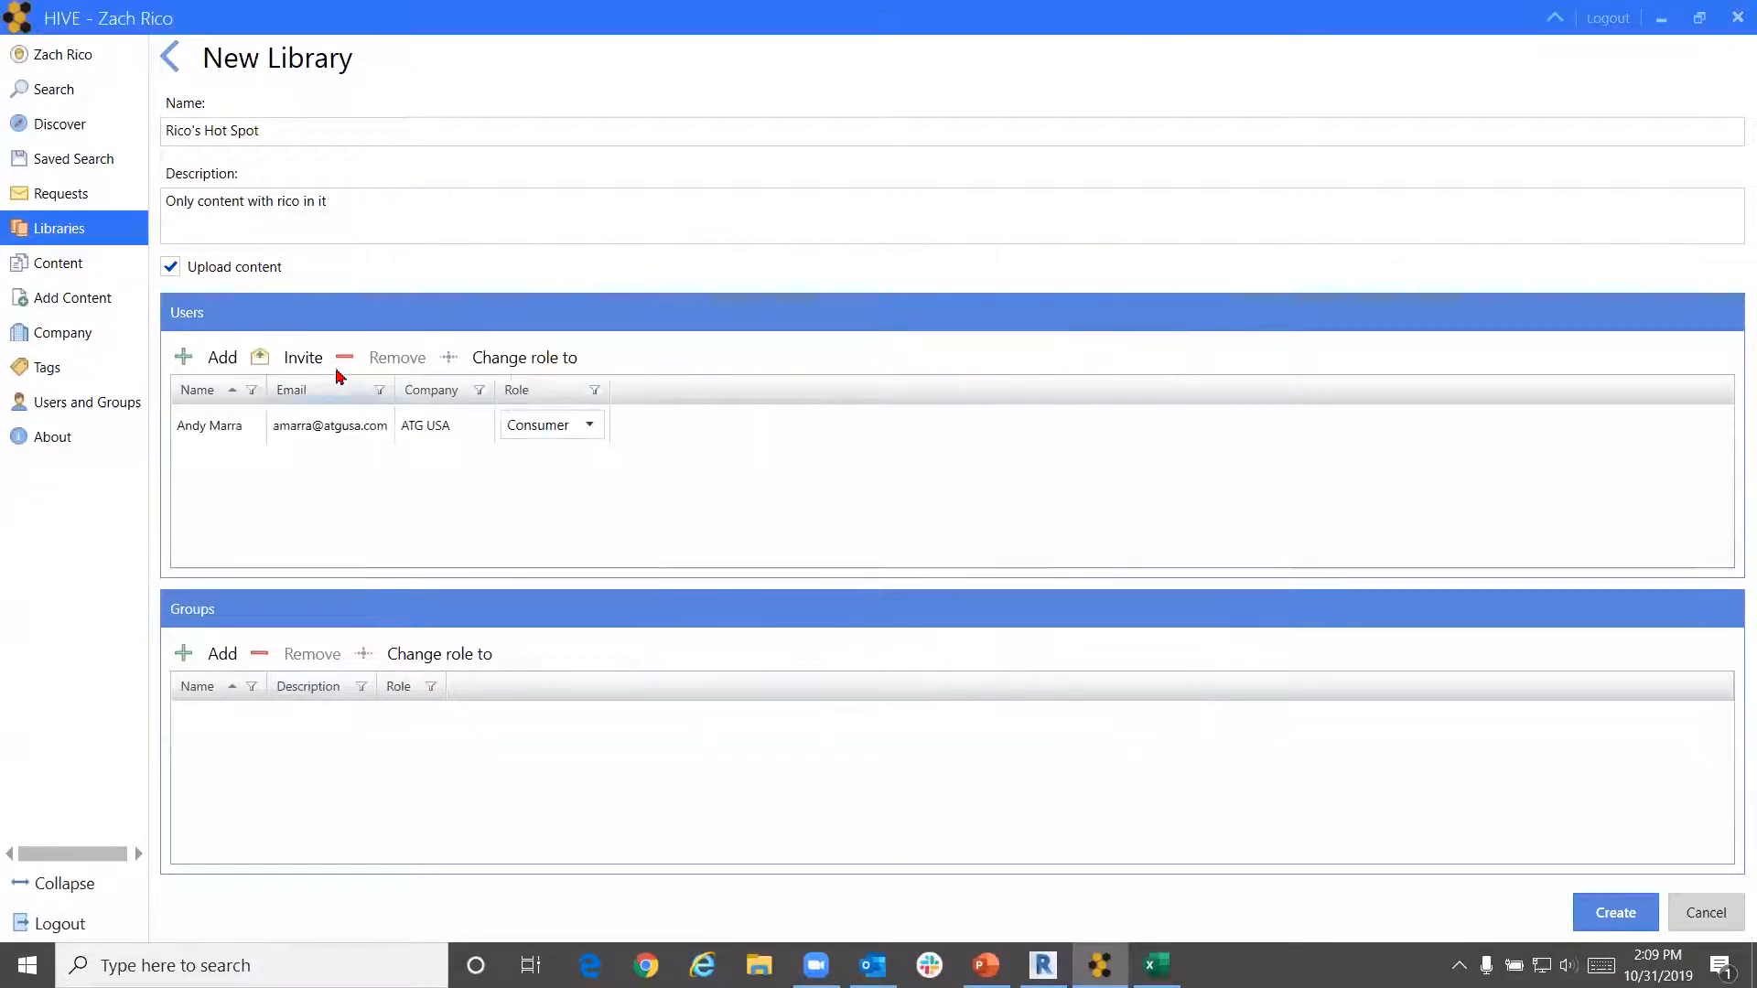
click(311, 361)
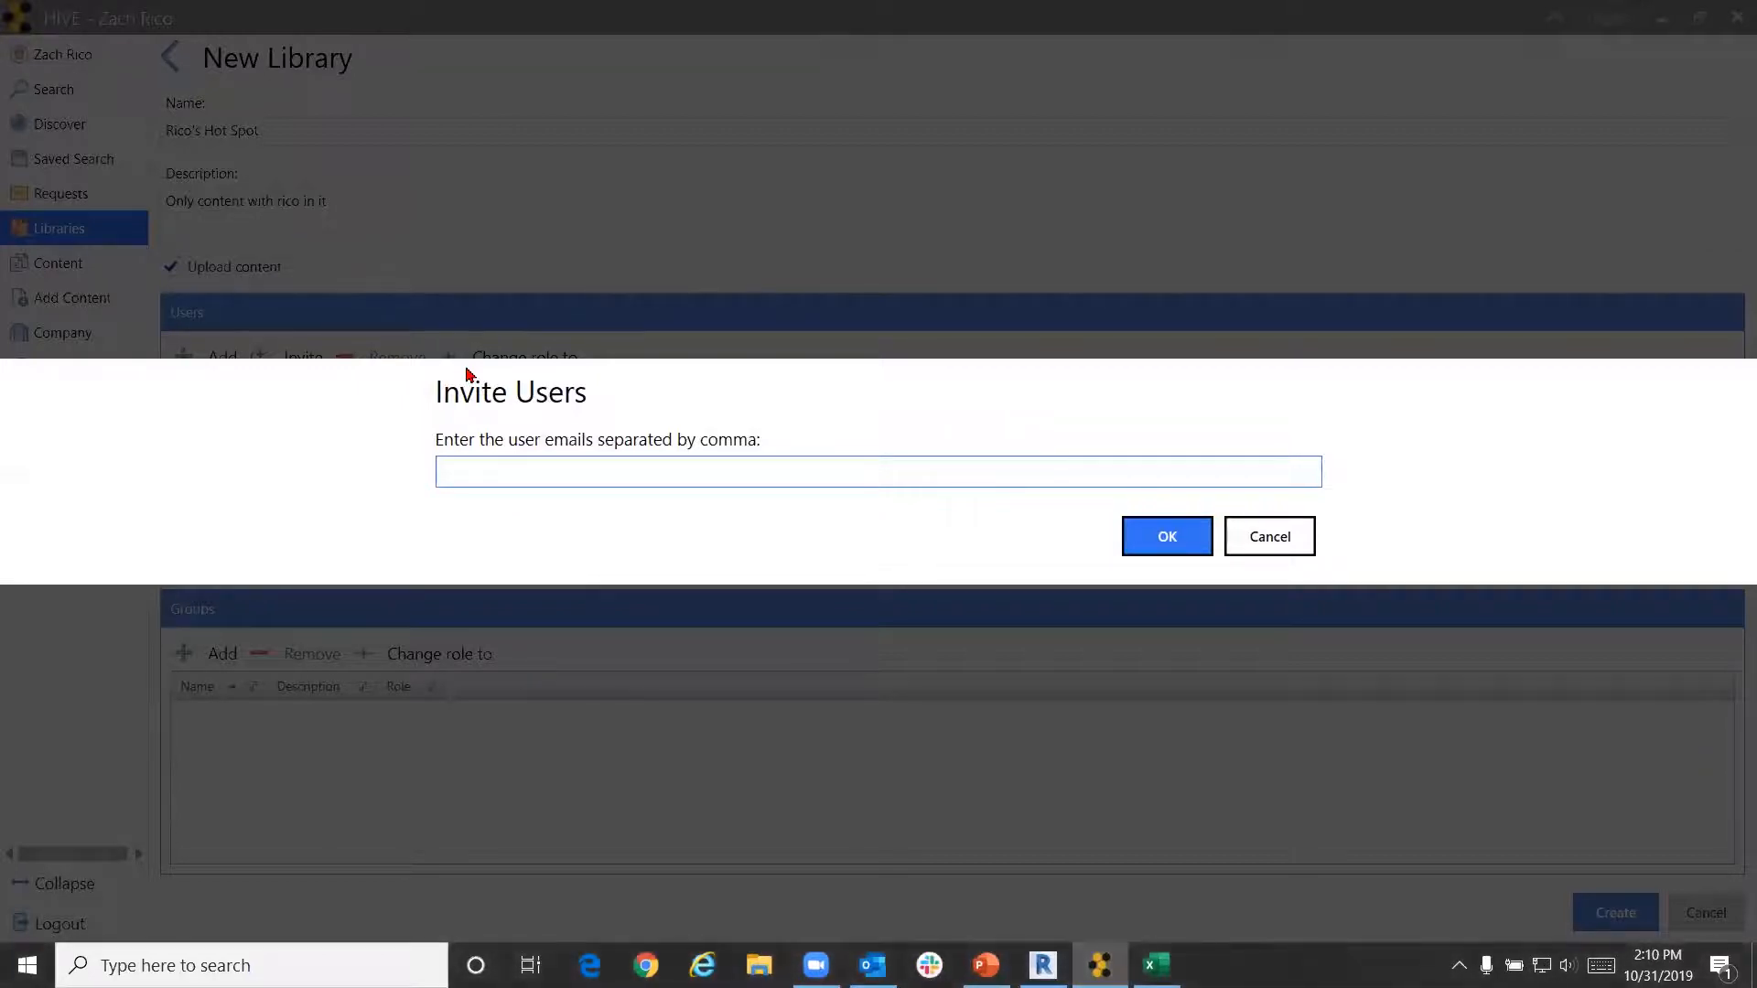
click(1299, 547)
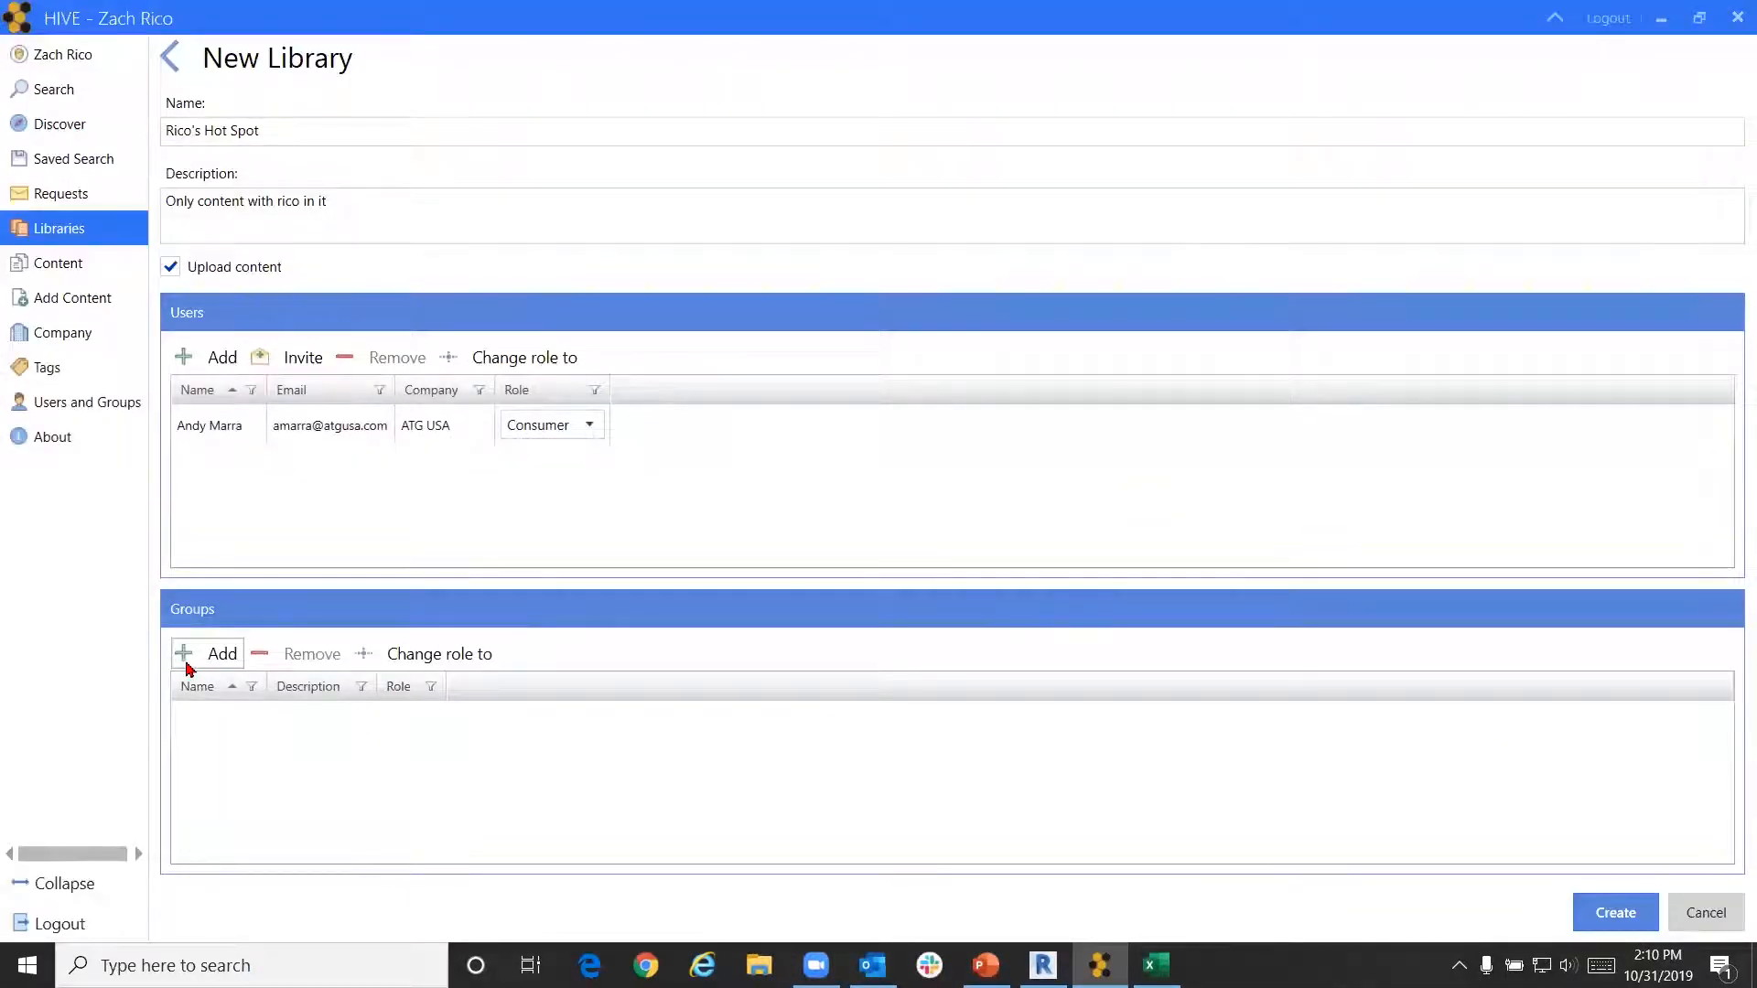
Add the ATG Demo HIVE group to the library's Groups as a Consumer
click(186, 659)
scroll(700, 571, down, 1)
scroll(705, 567, up, 1)
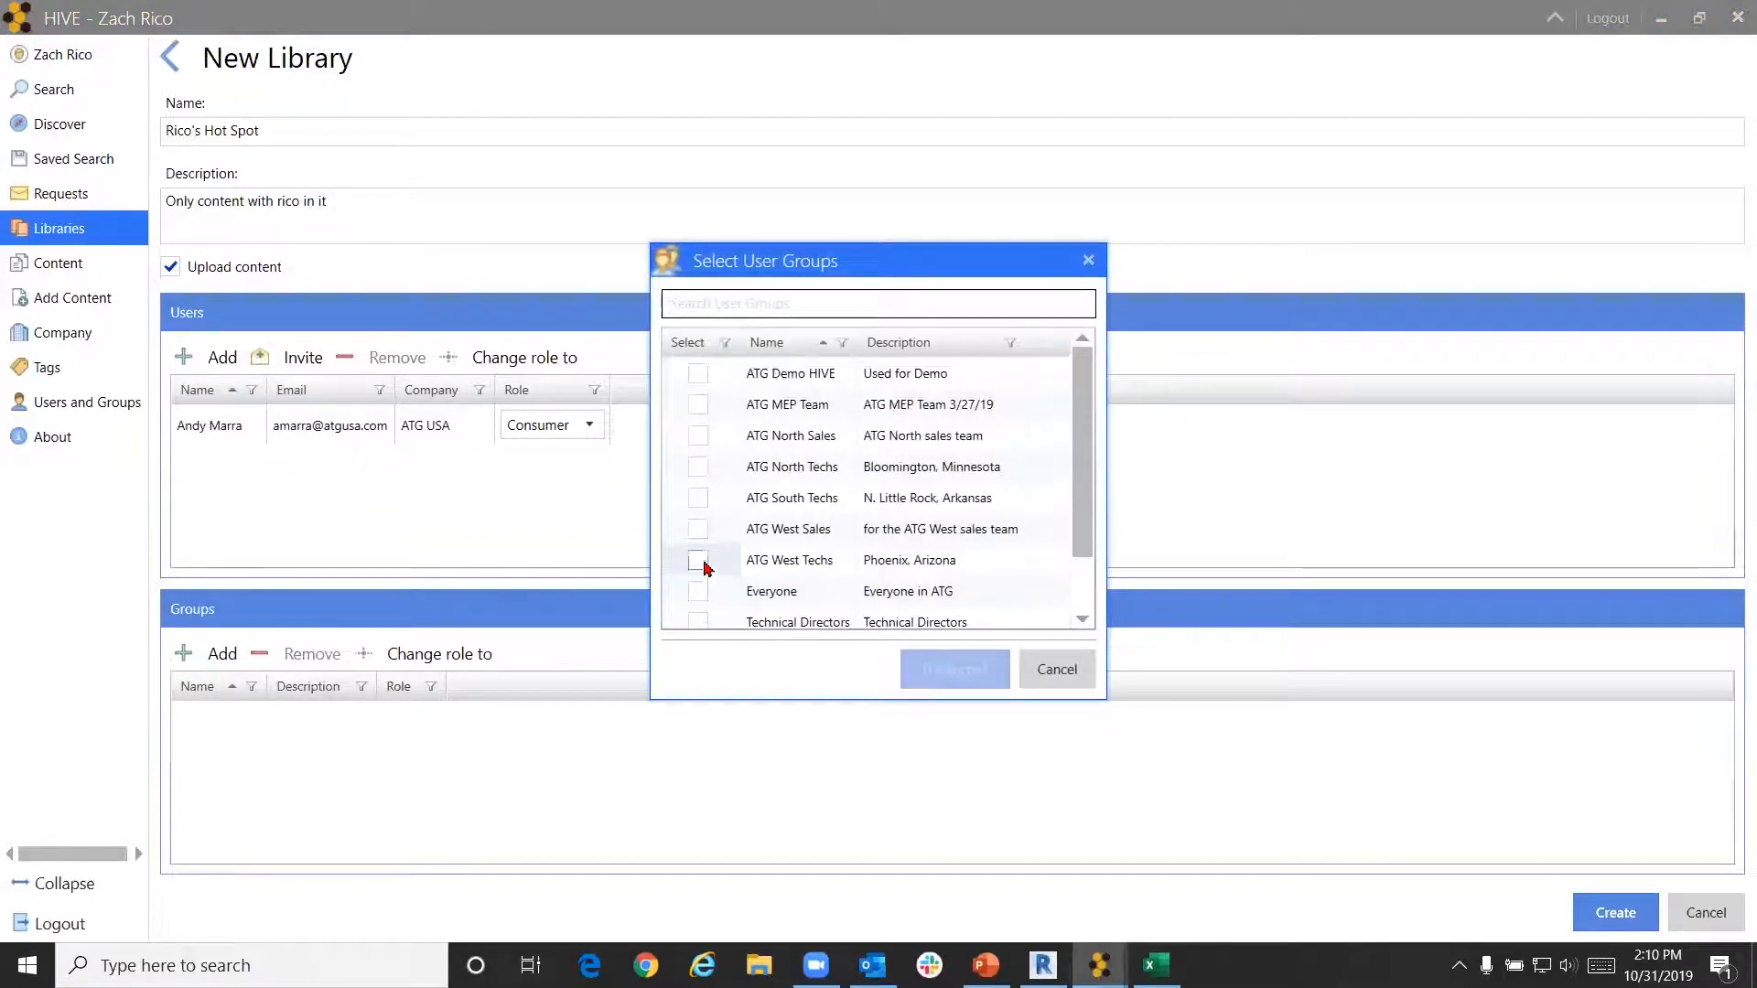
click(697, 374)
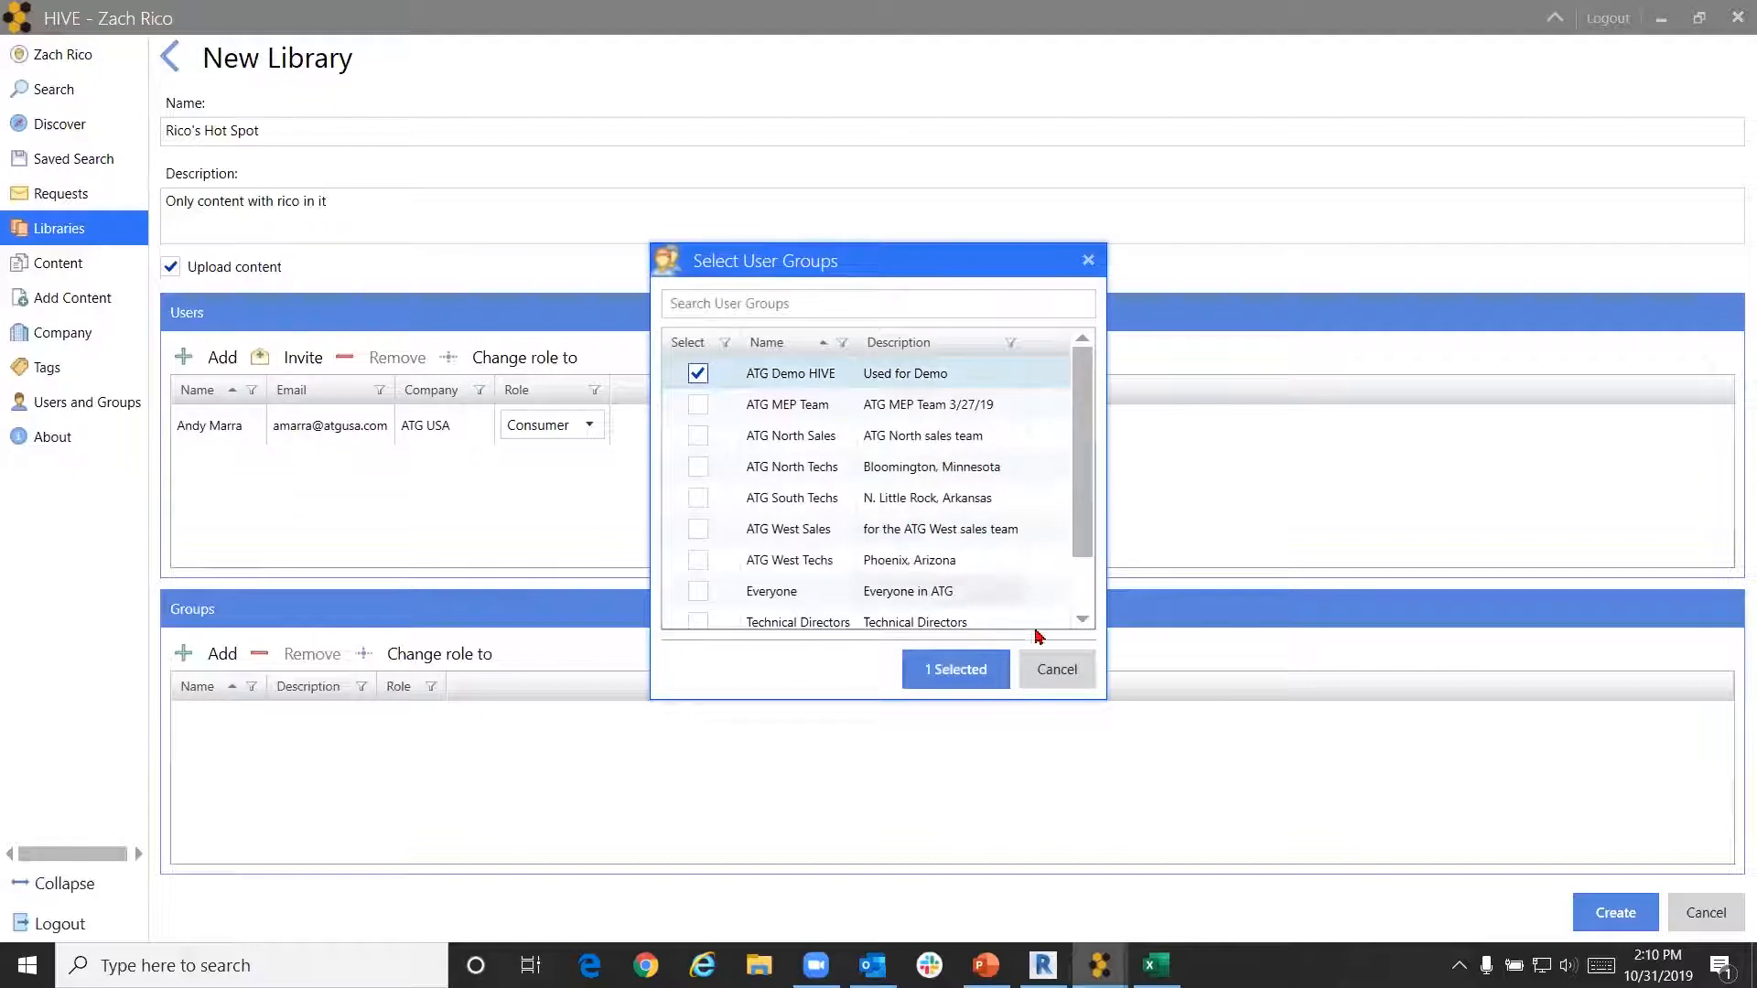
click(1006, 669)
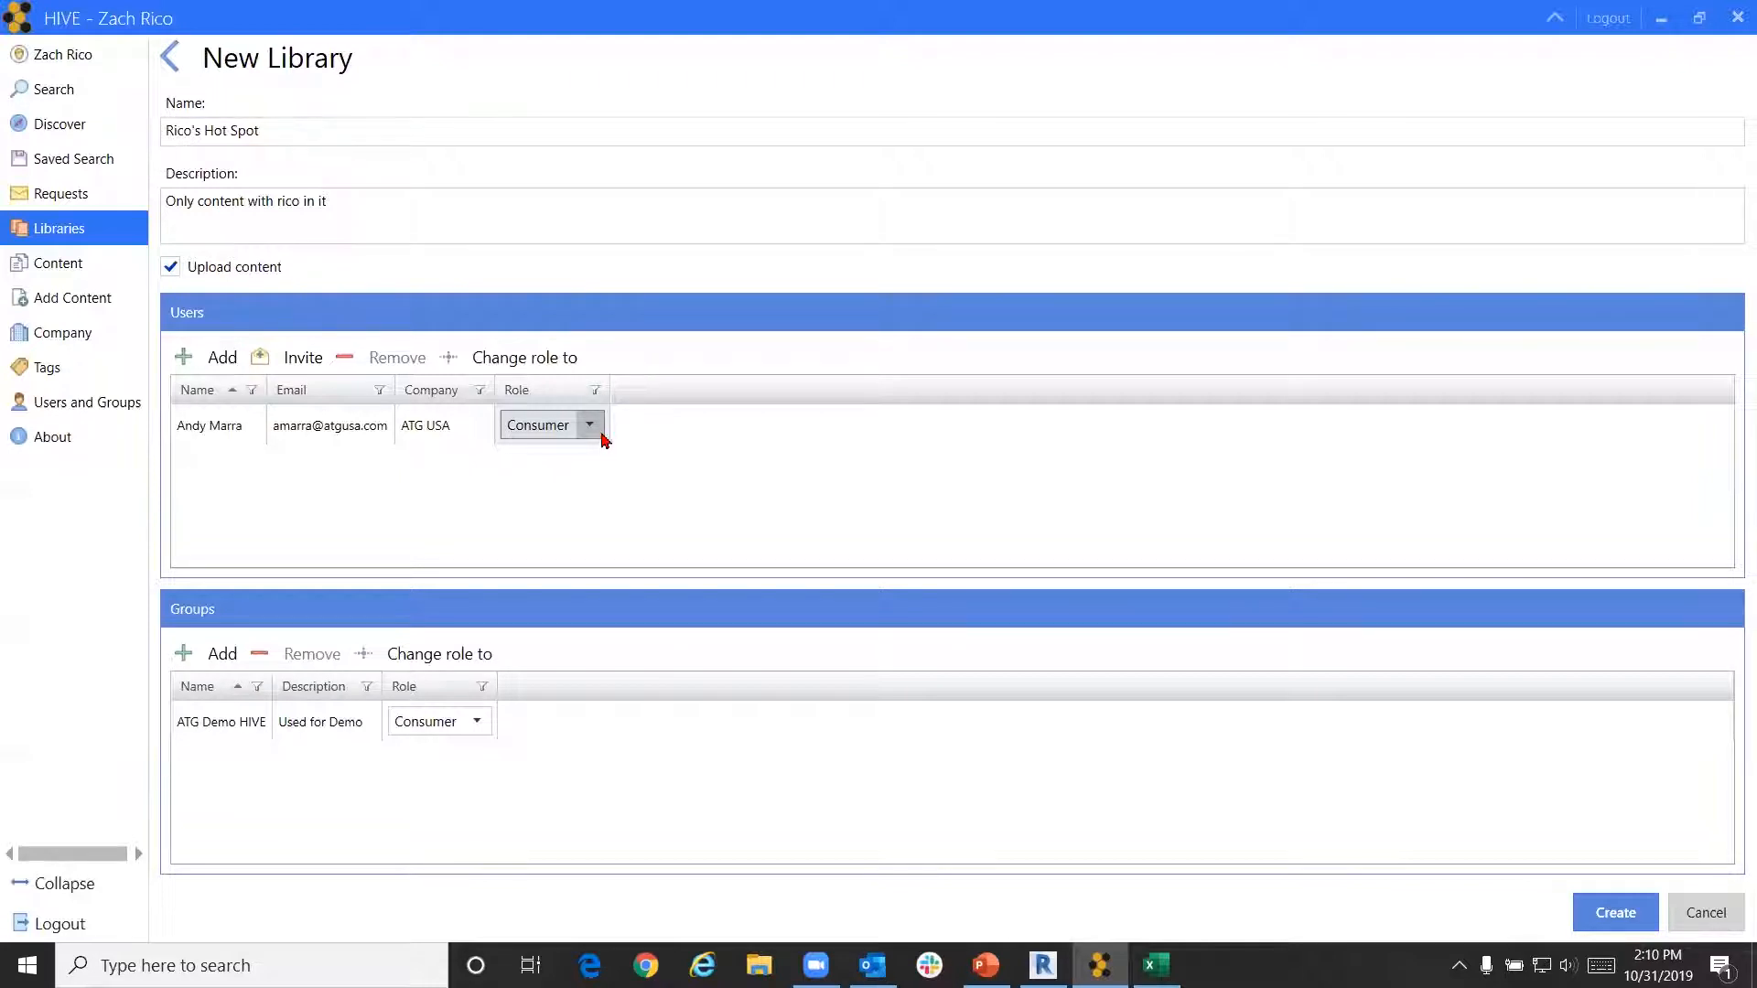
click(602, 436)
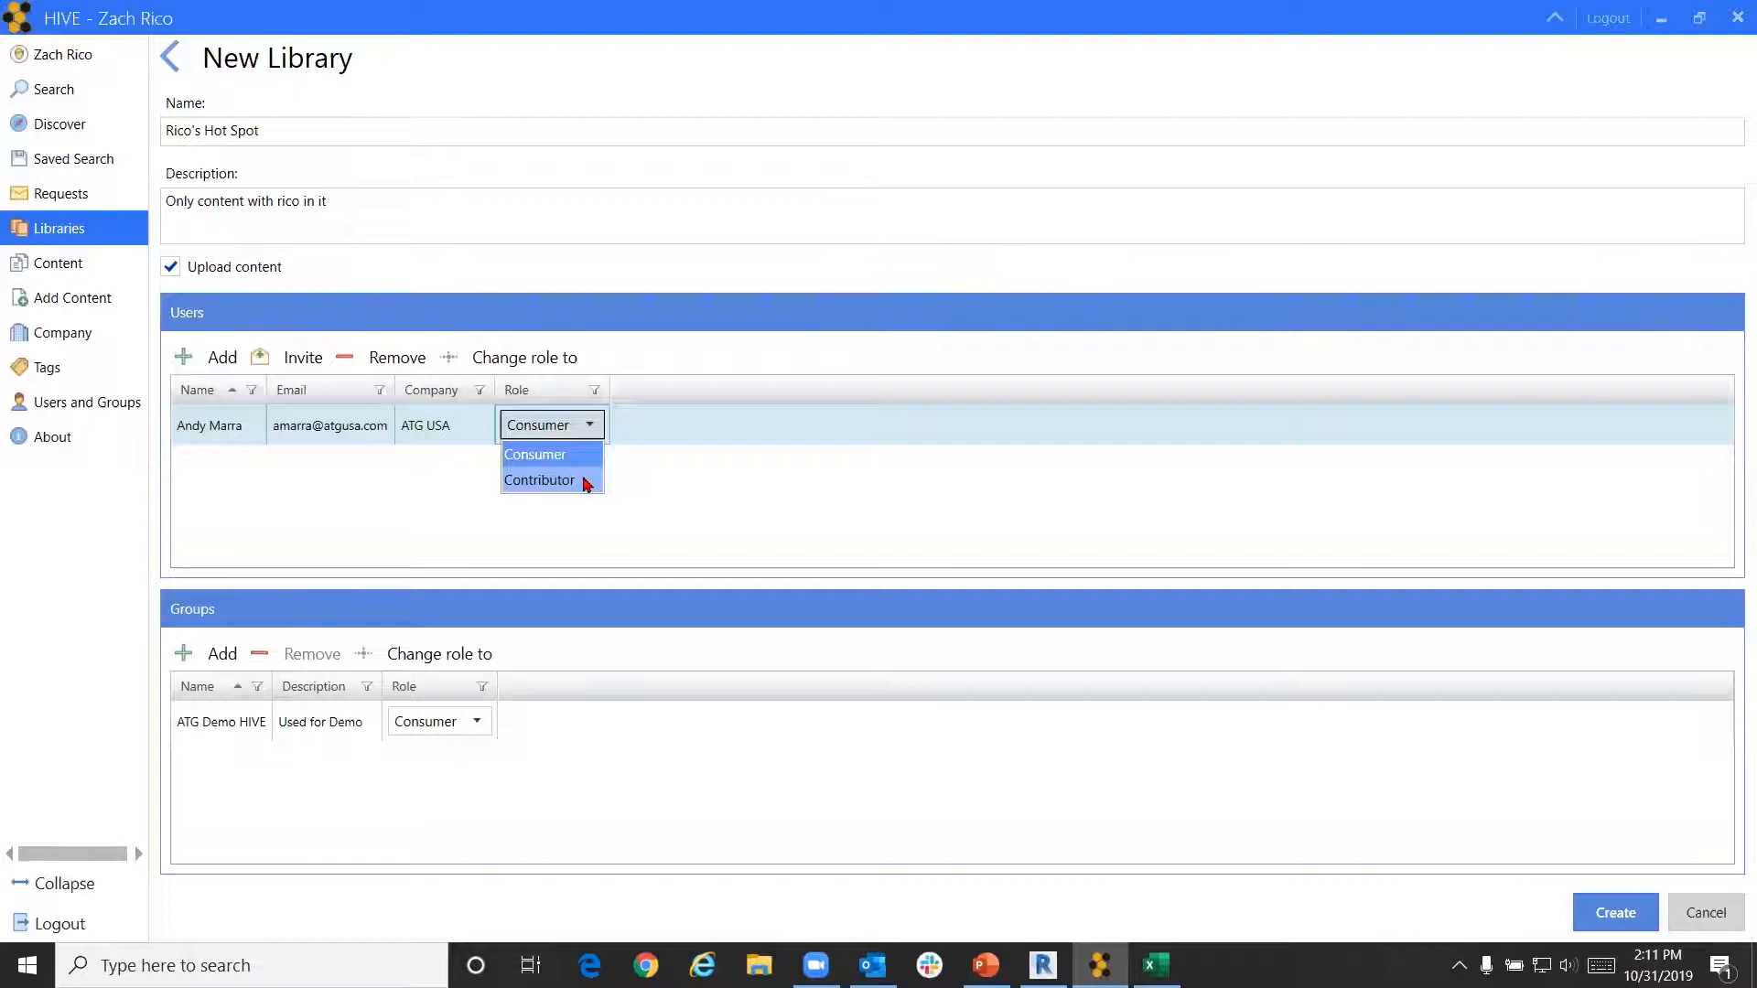
click(703, 524)
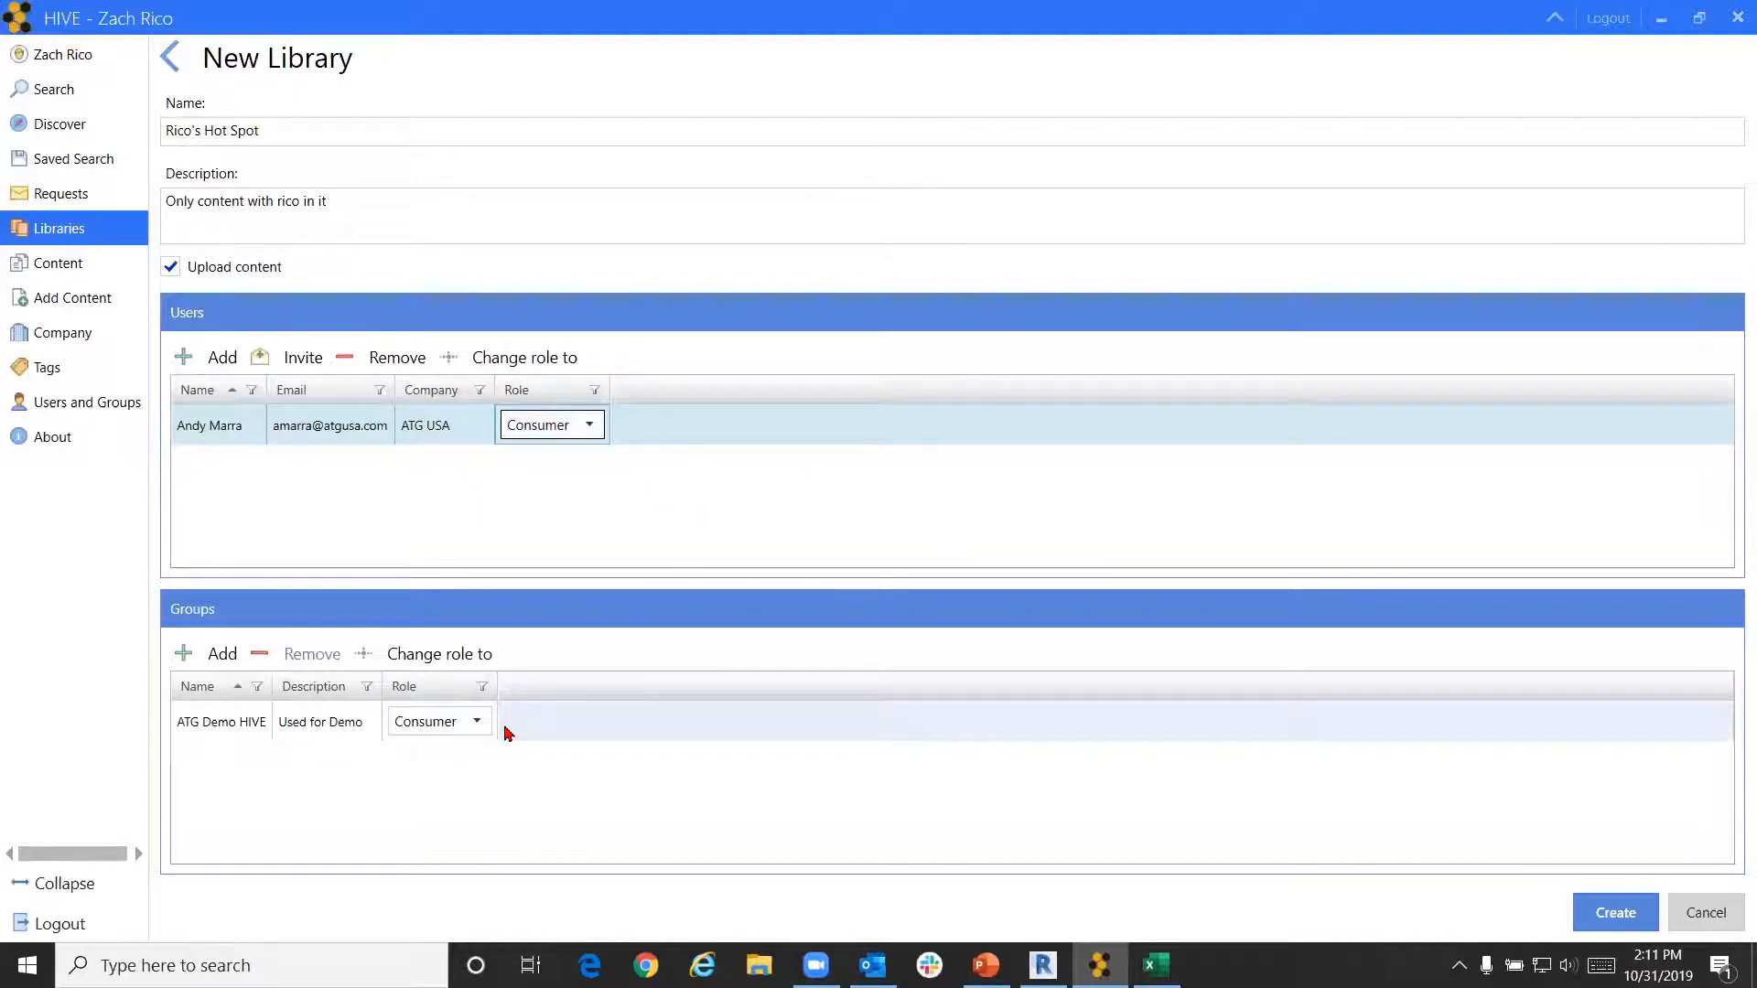
click(474, 725)
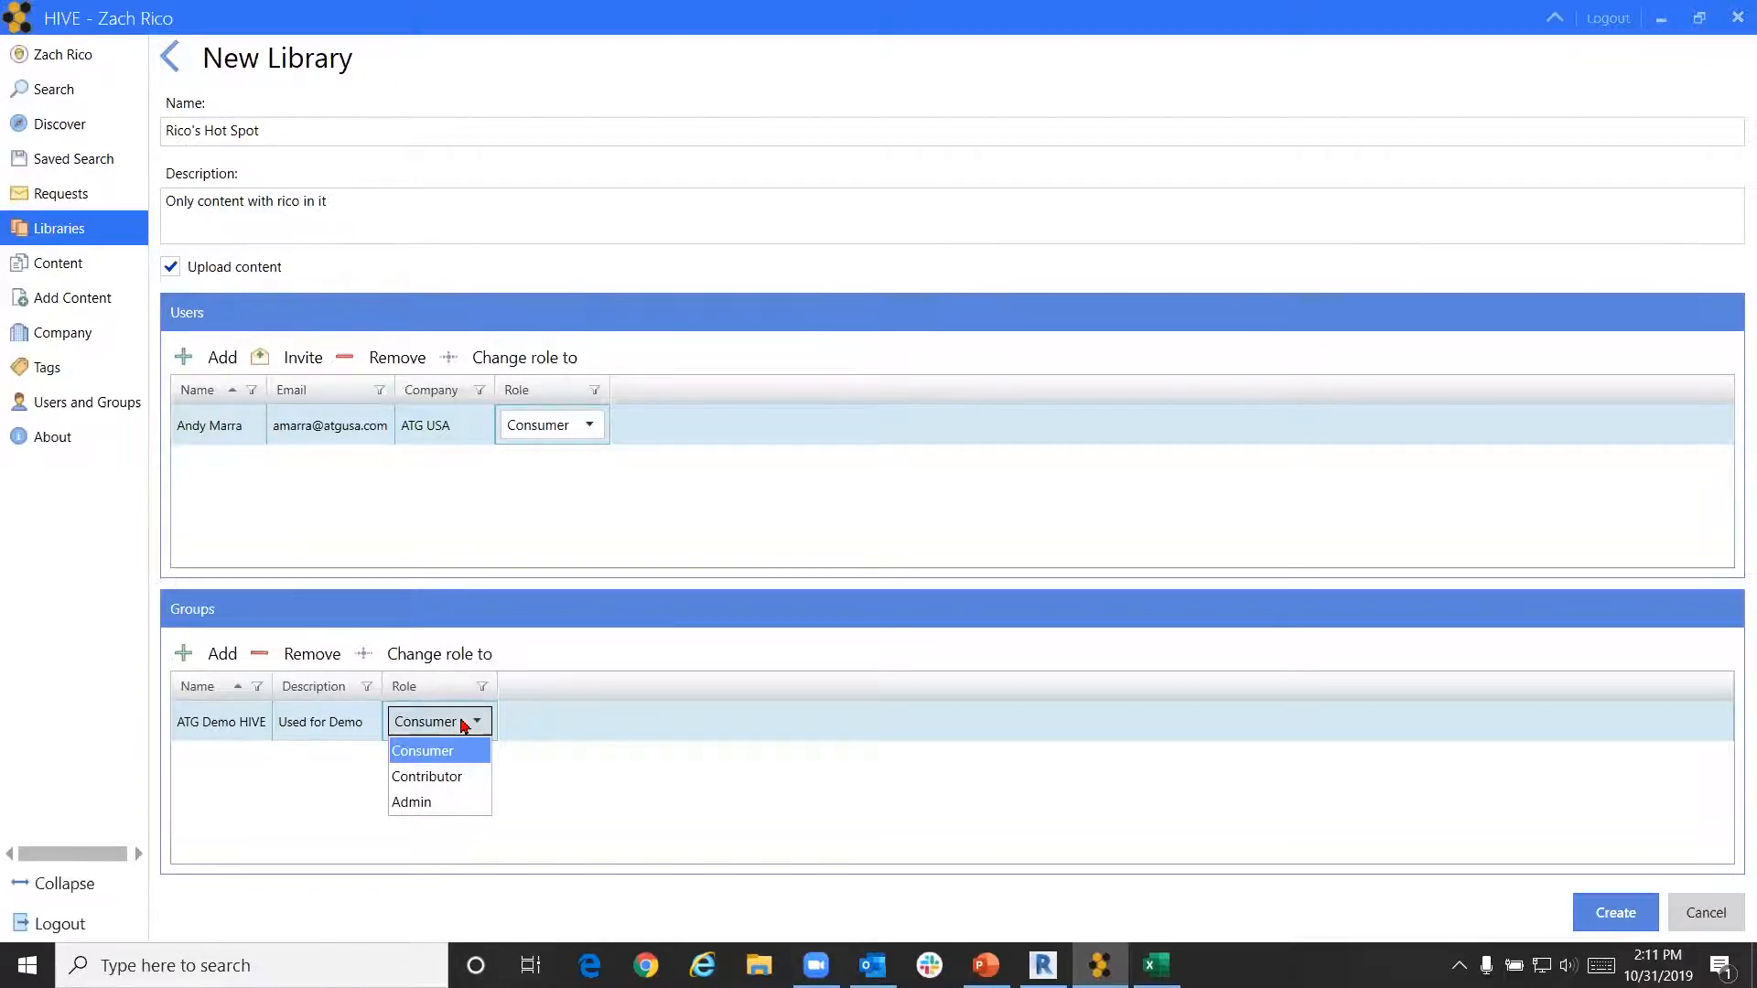
click(440, 803)
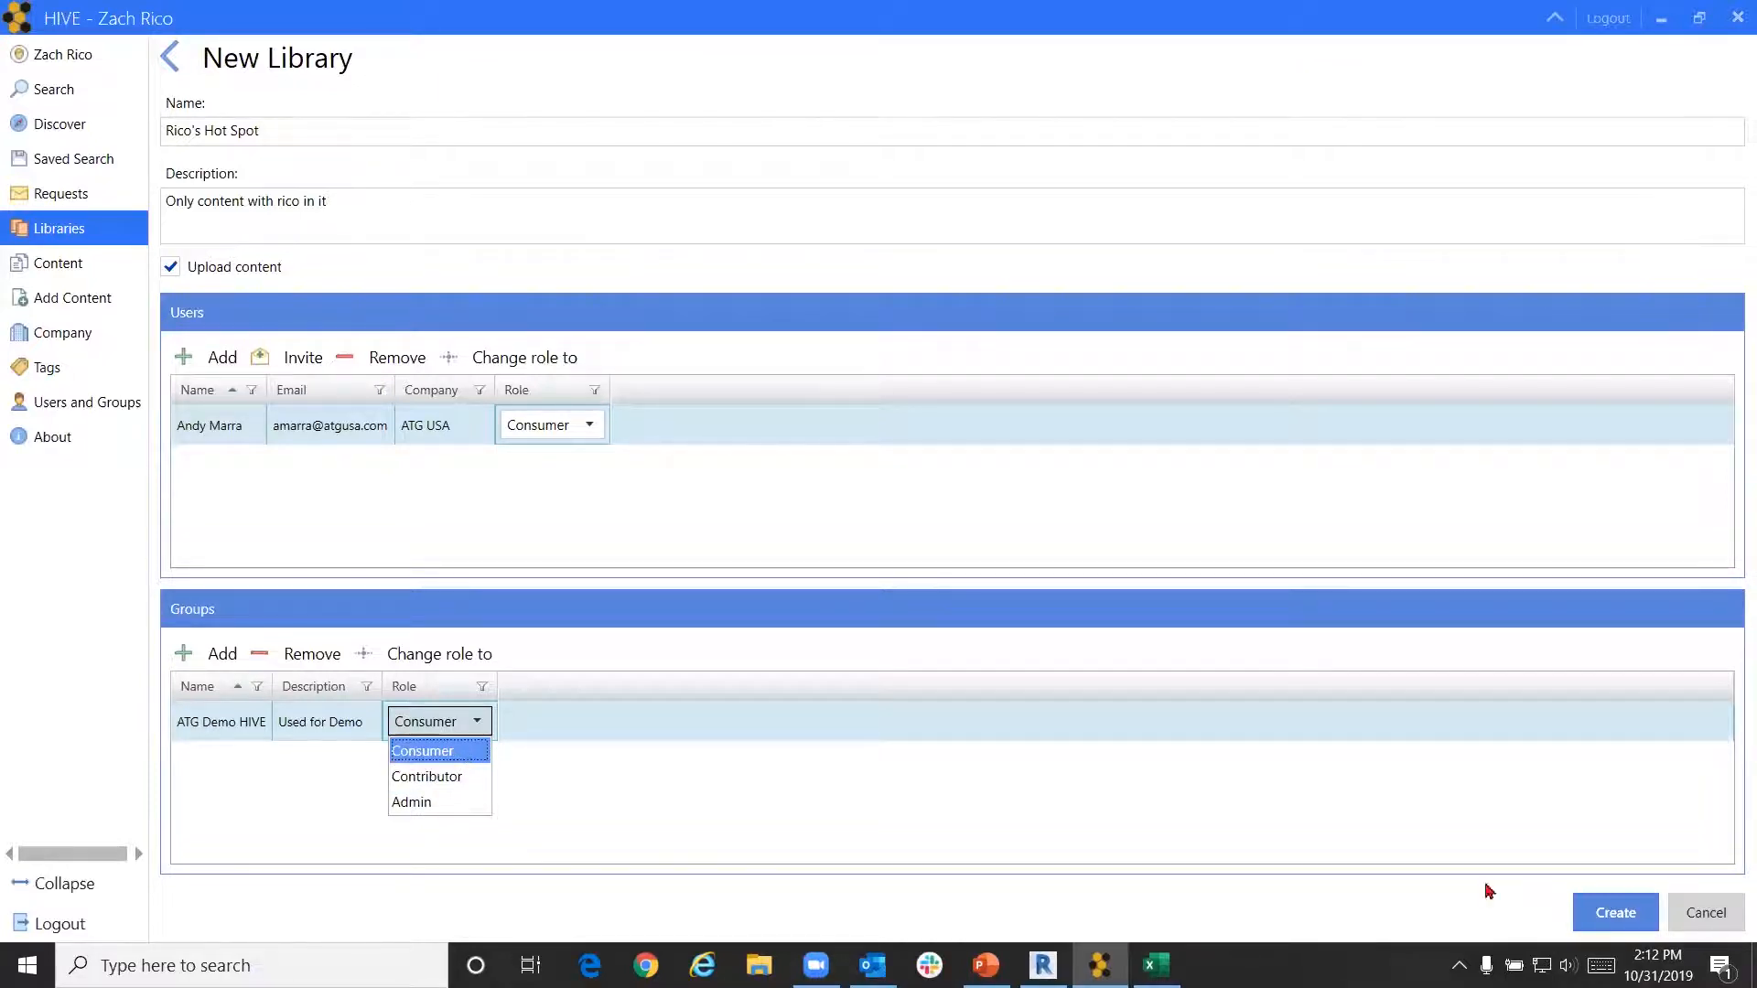
click(1603, 912)
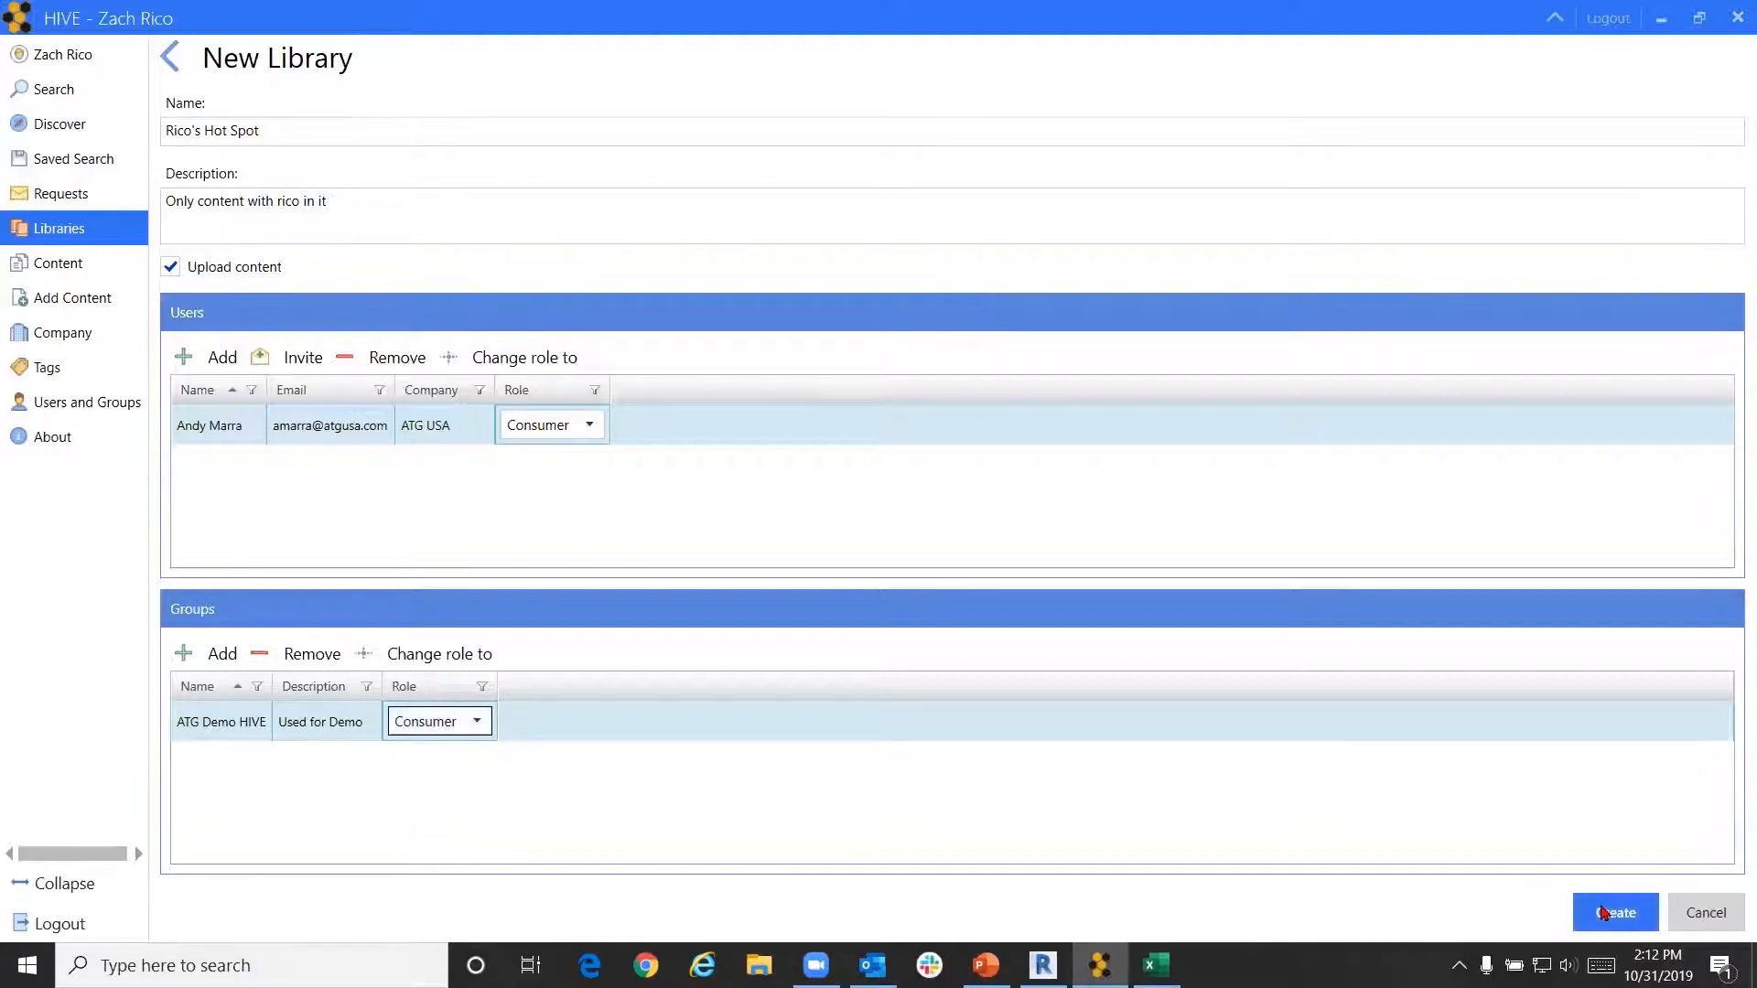
Create the library and select the Rico's Hot Spot row in the Libraries grid
click(1612, 908)
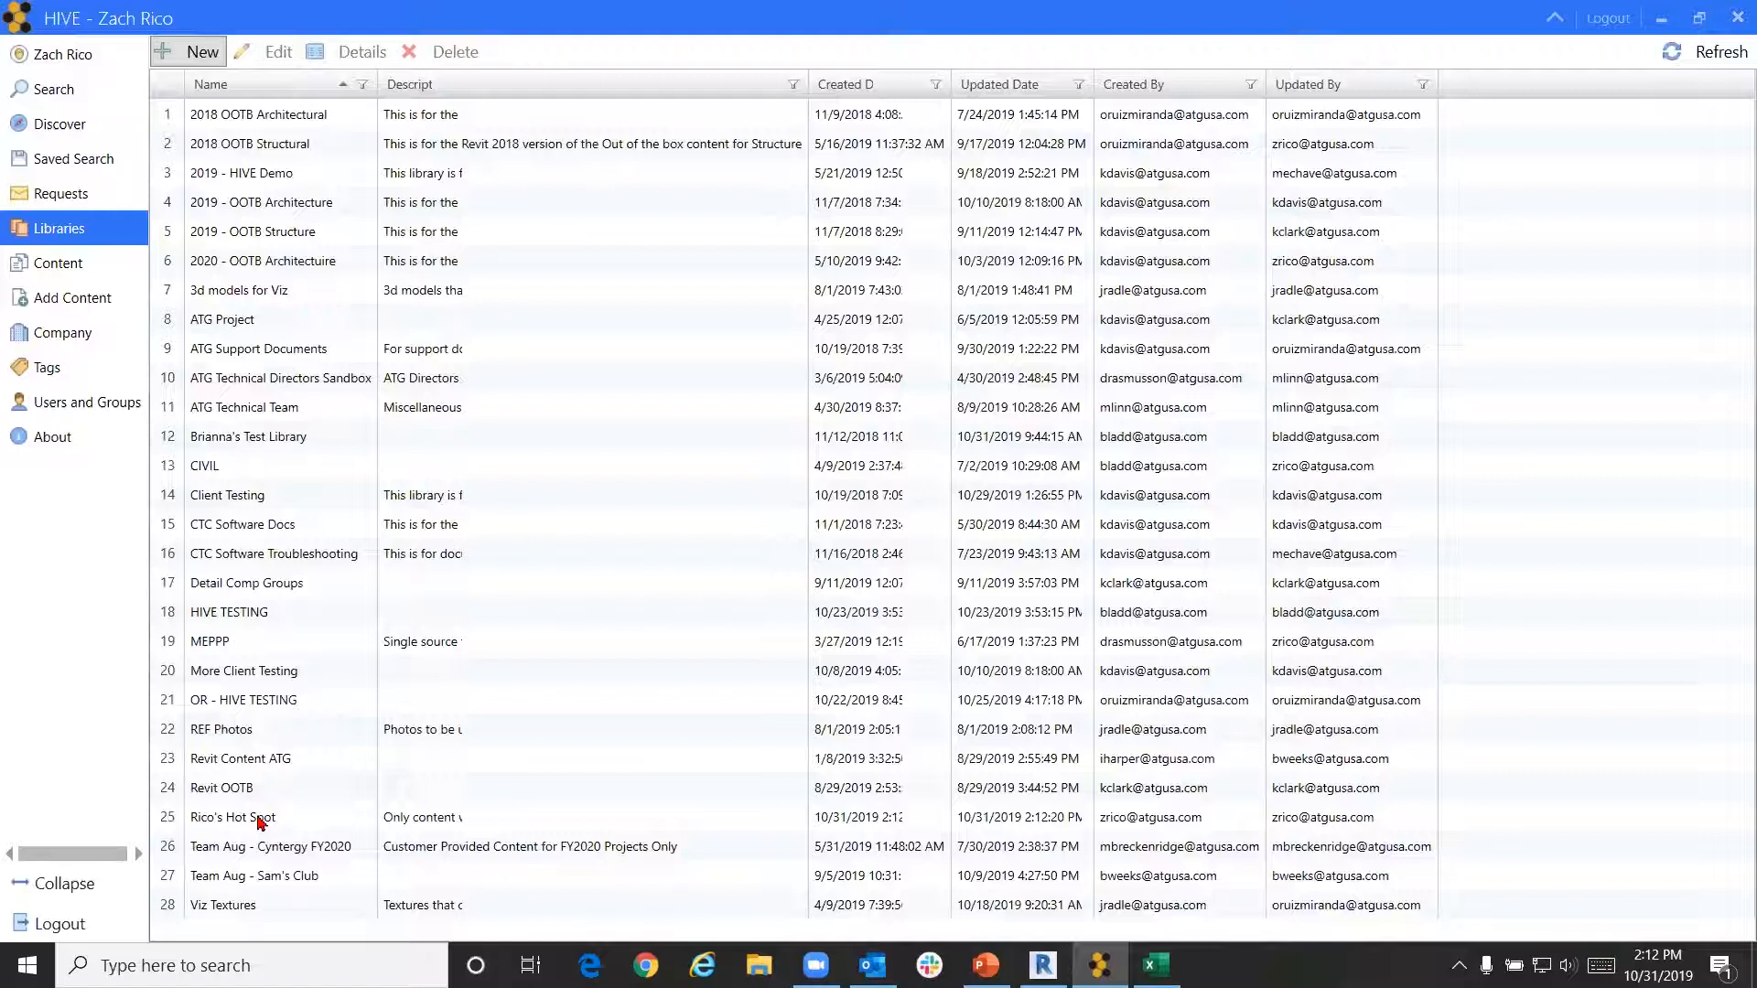
click(260, 821)
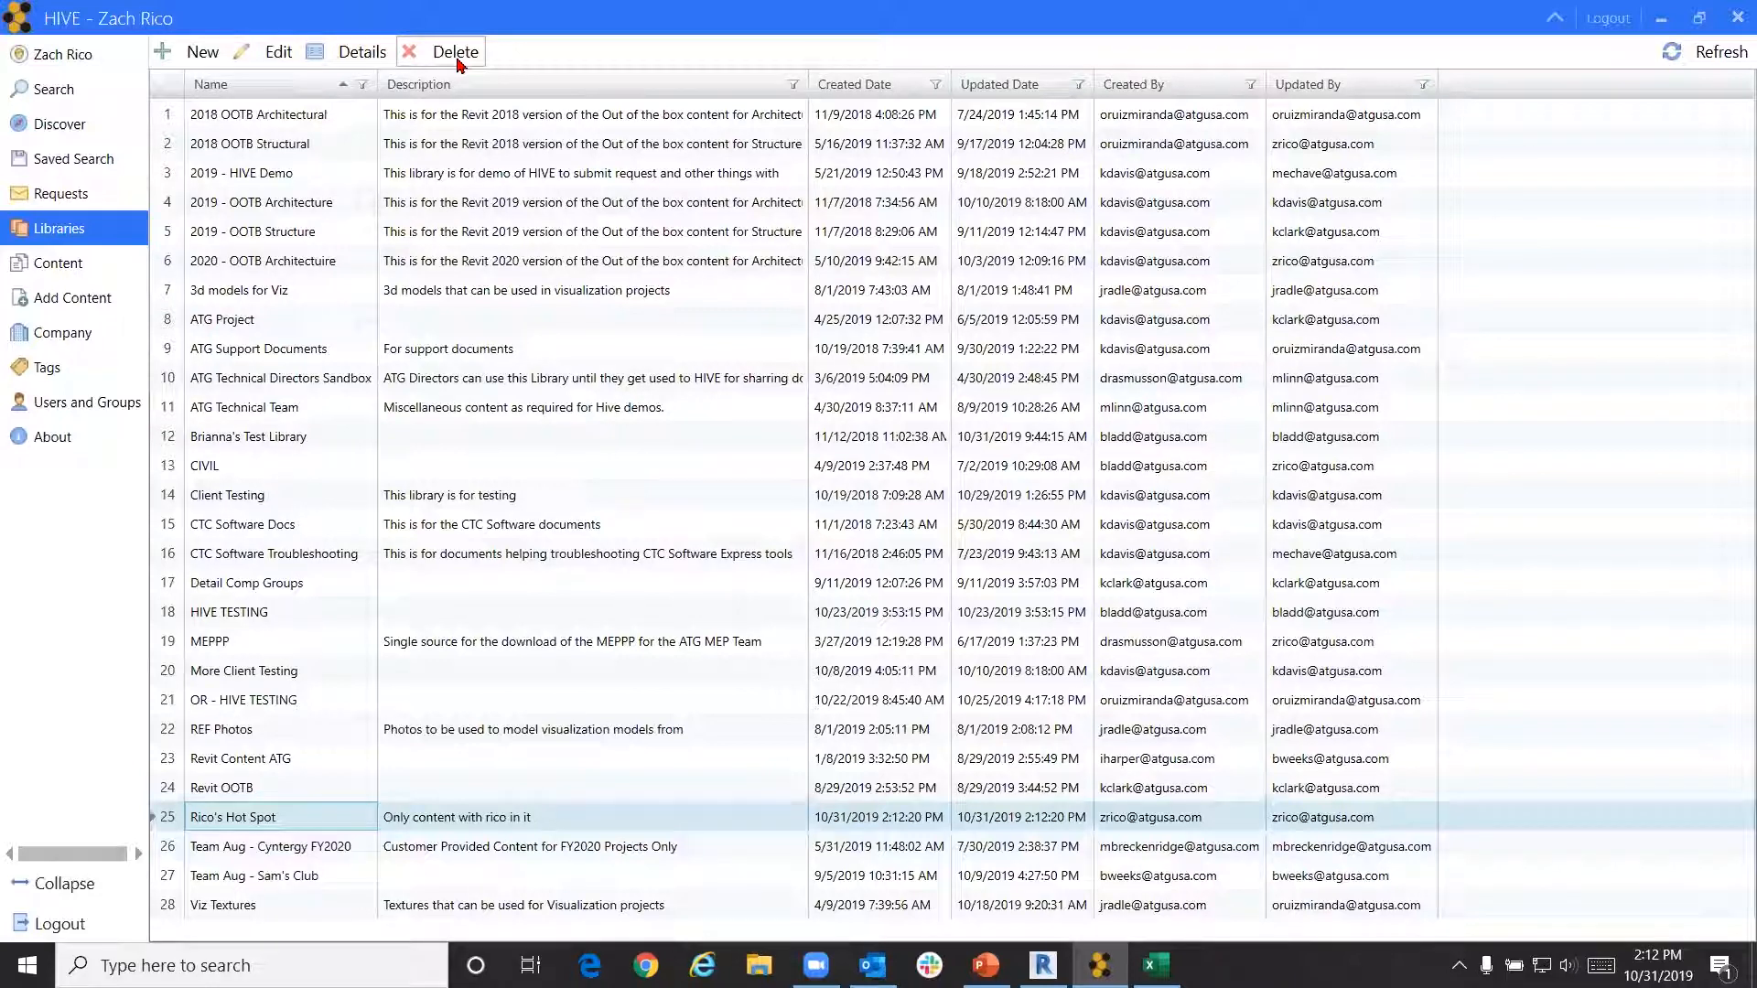
Add another user to Rico's Hot Spot as a Contributor, save, and show the Tags list
click(279, 53)
click(218, 361)
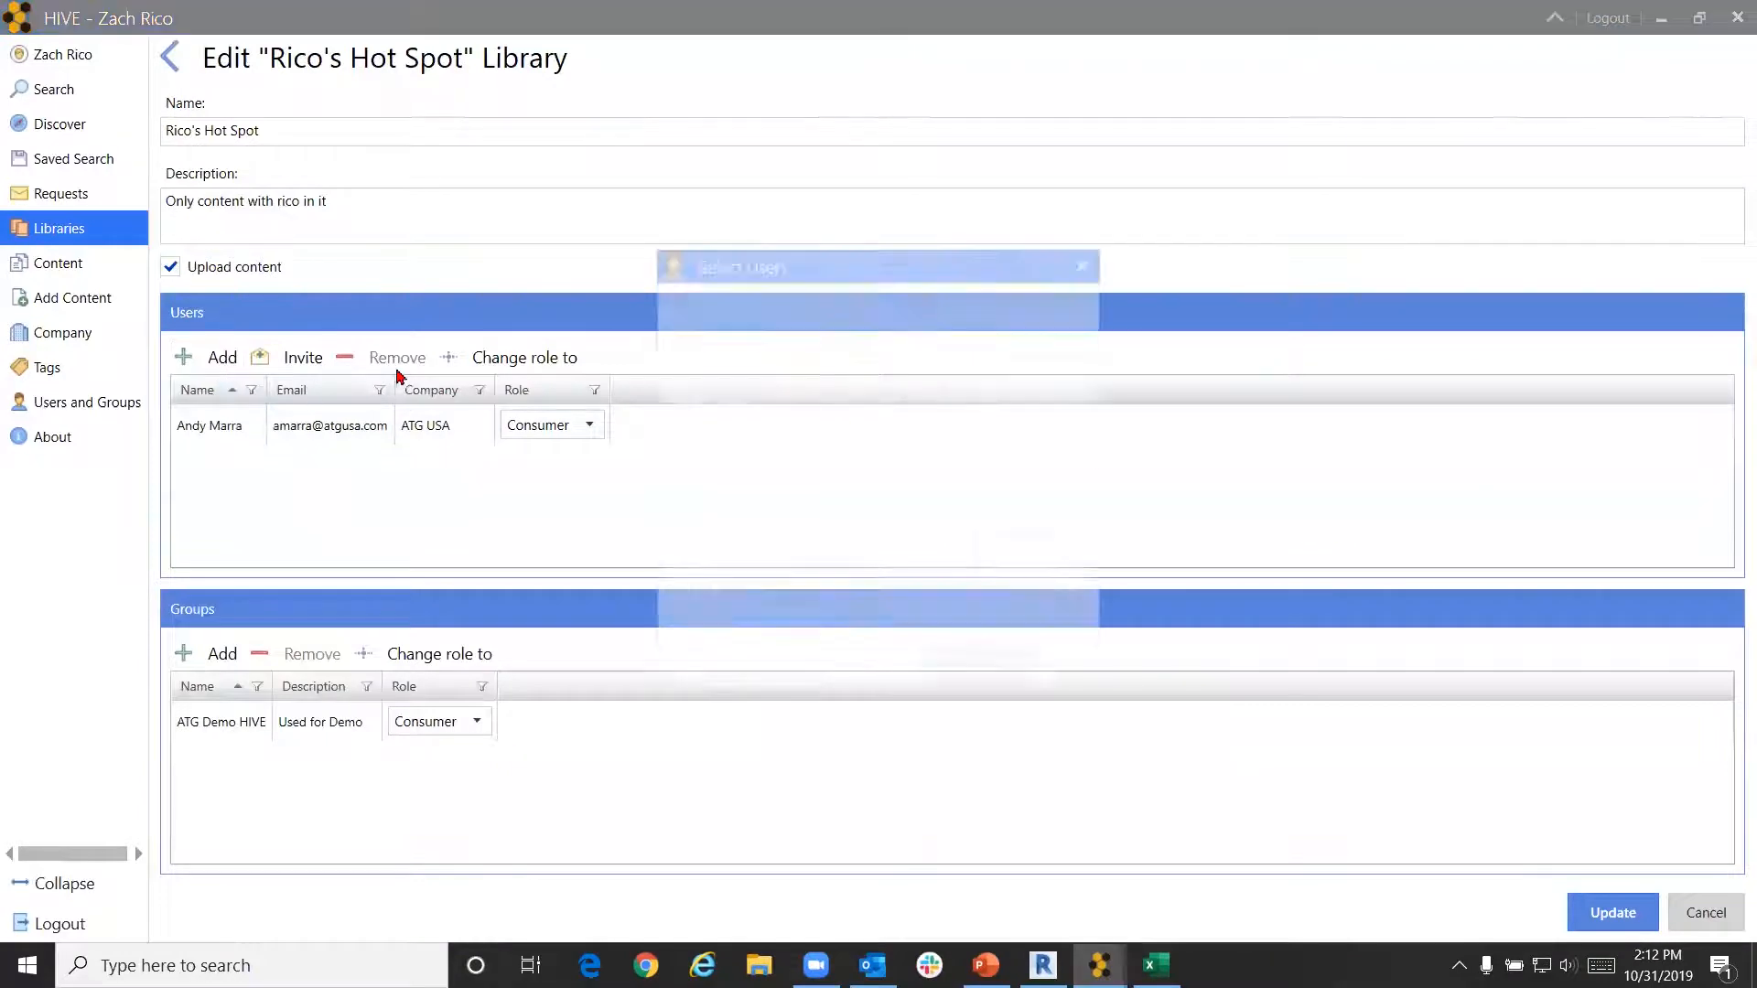
scroll(732, 456, down, 10)
scroll(732, 455, down, 8)
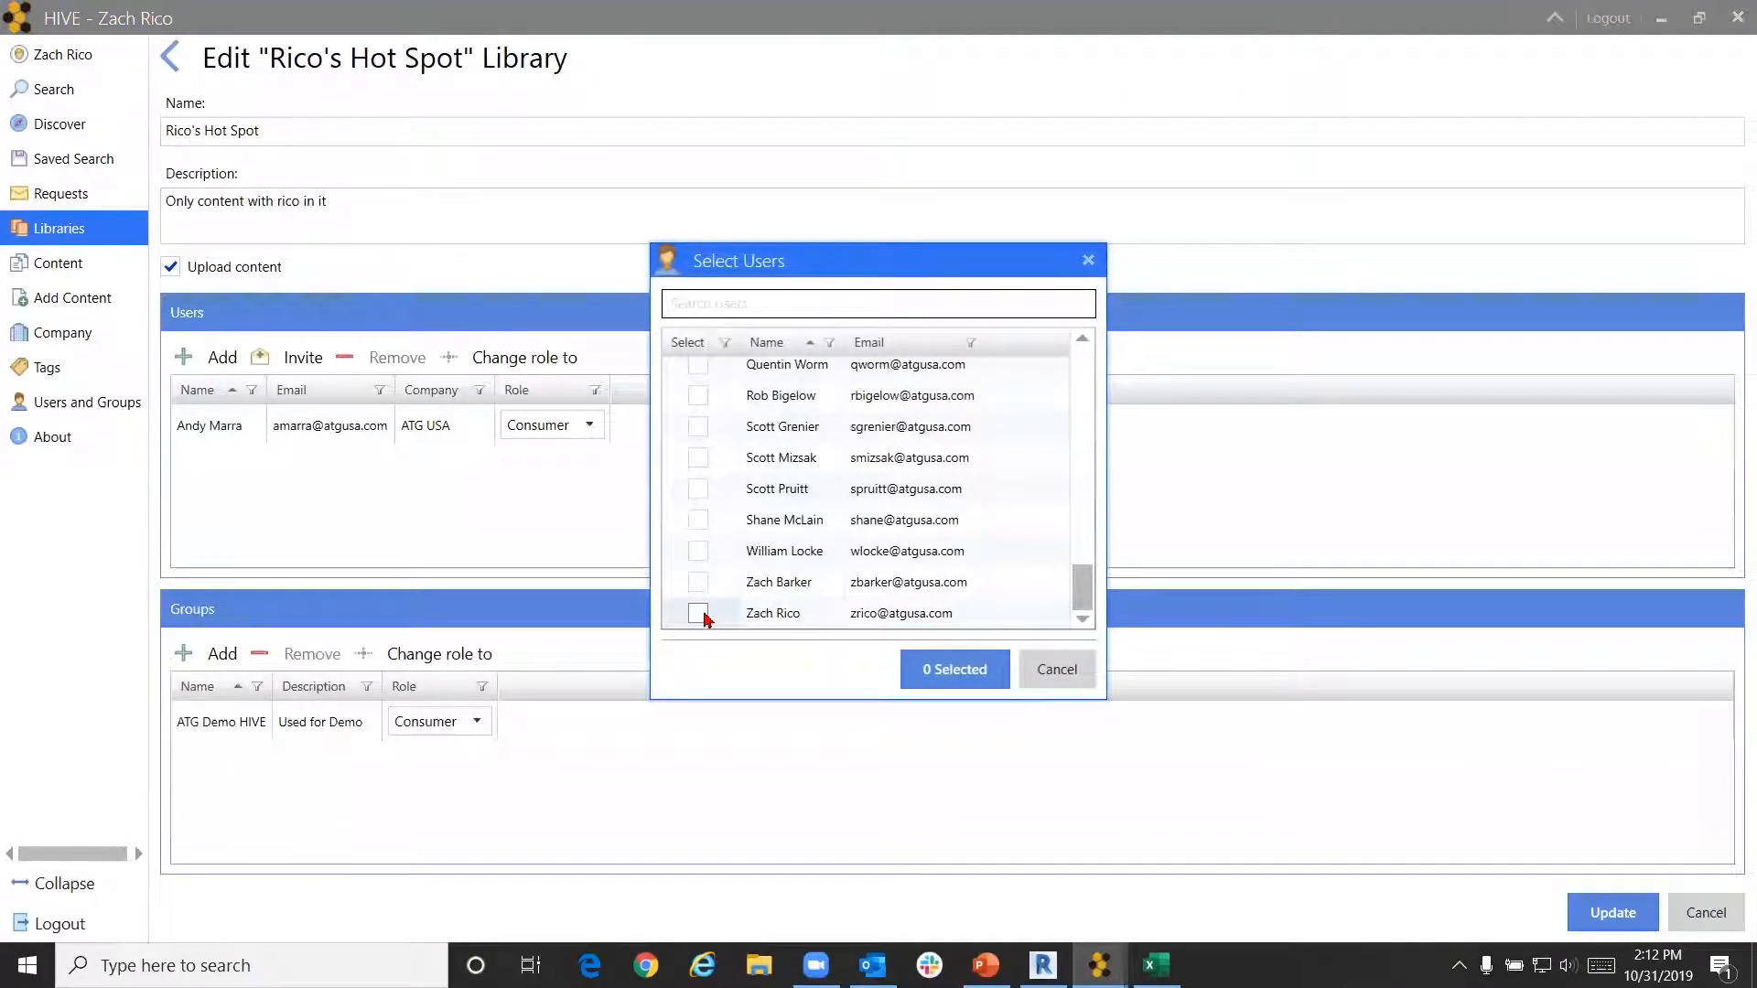
click(699, 613)
click(947, 668)
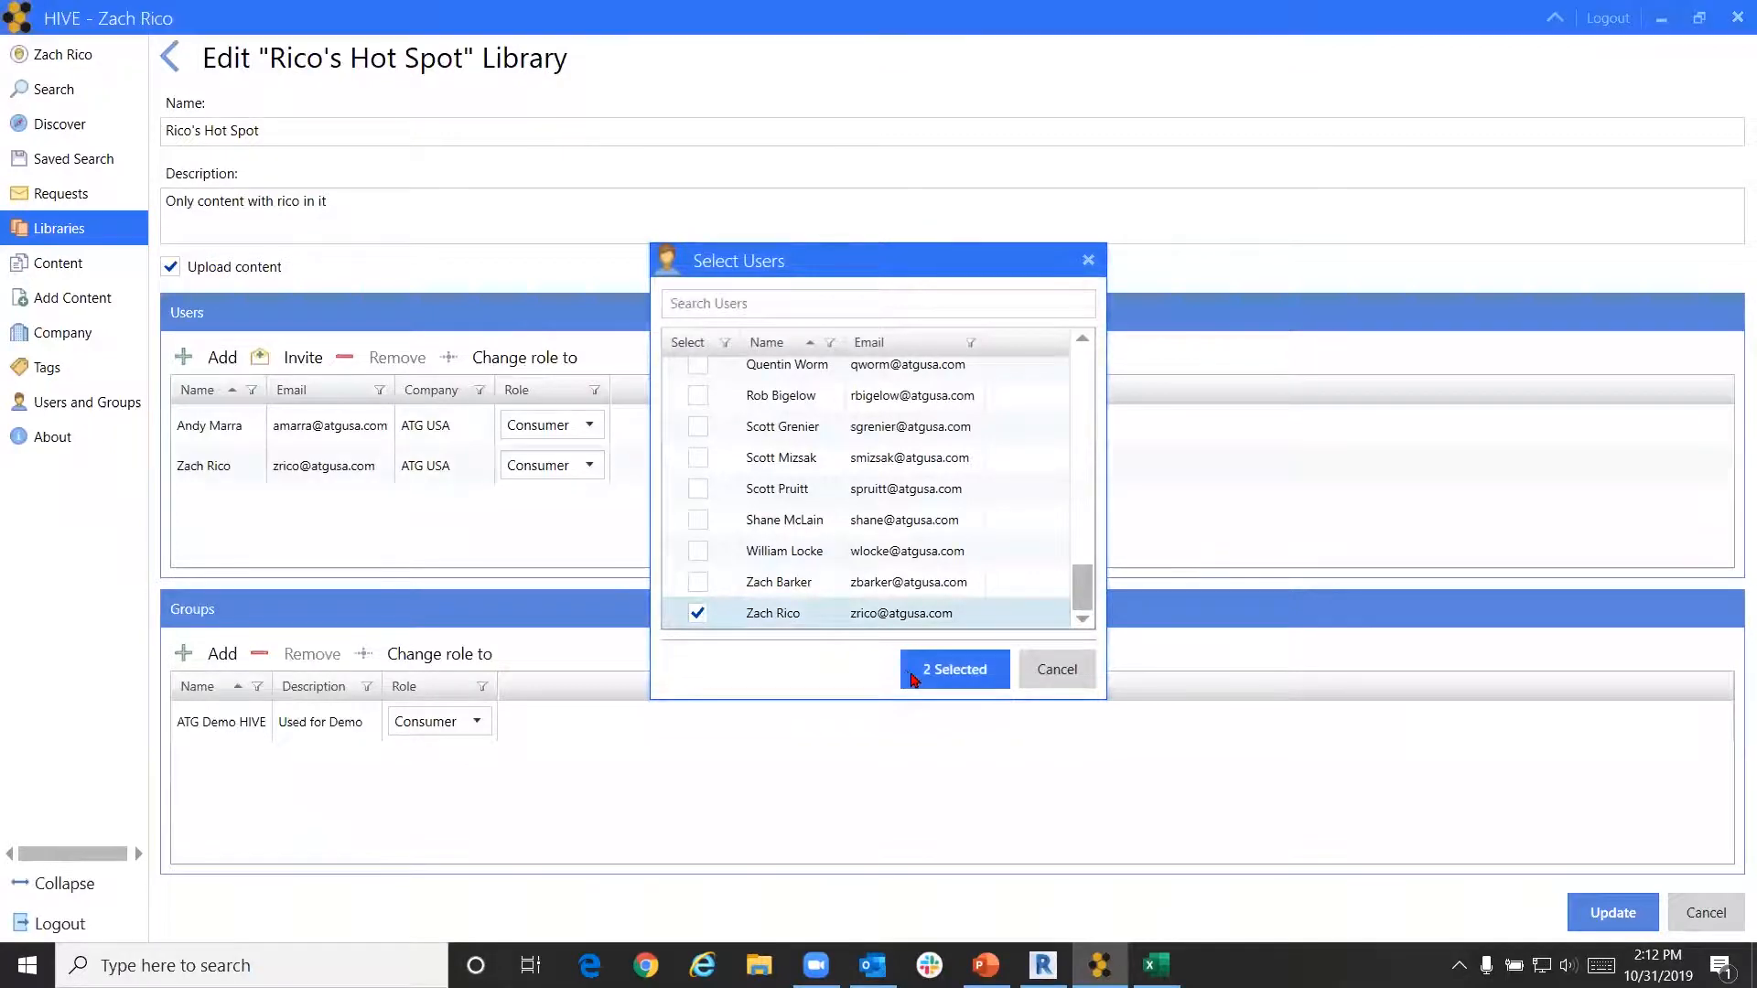
click(594, 467)
click(586, 517)
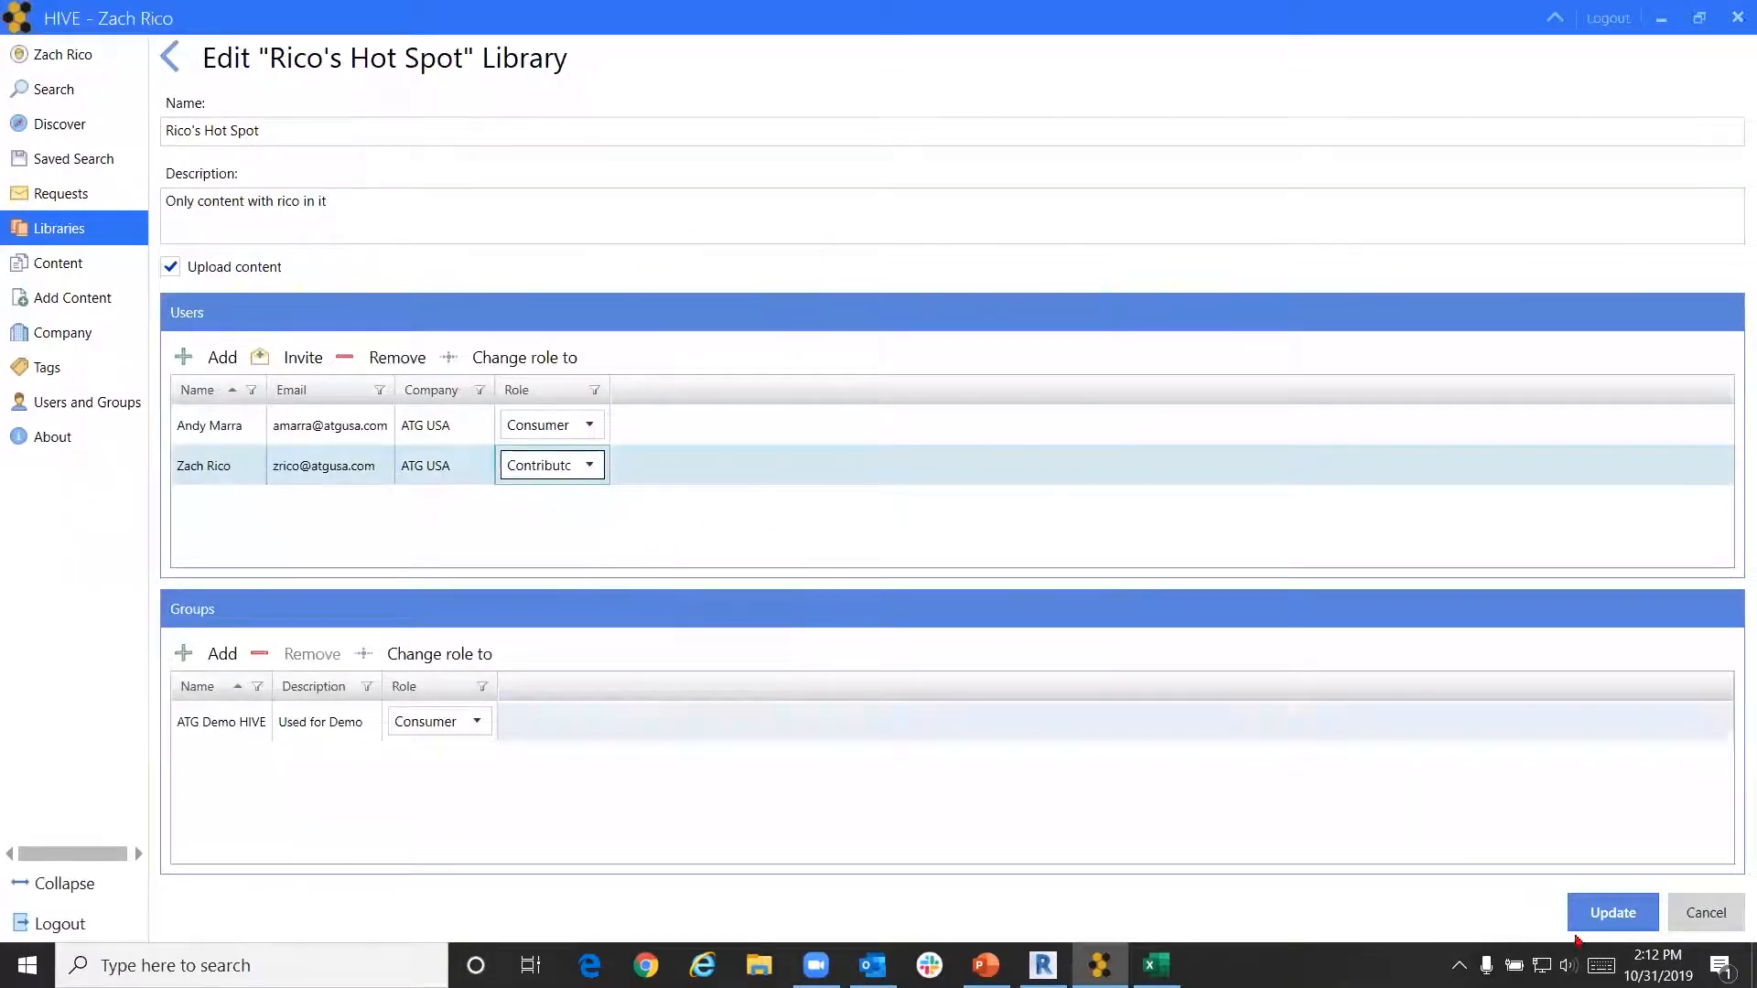
click(1614, 913)
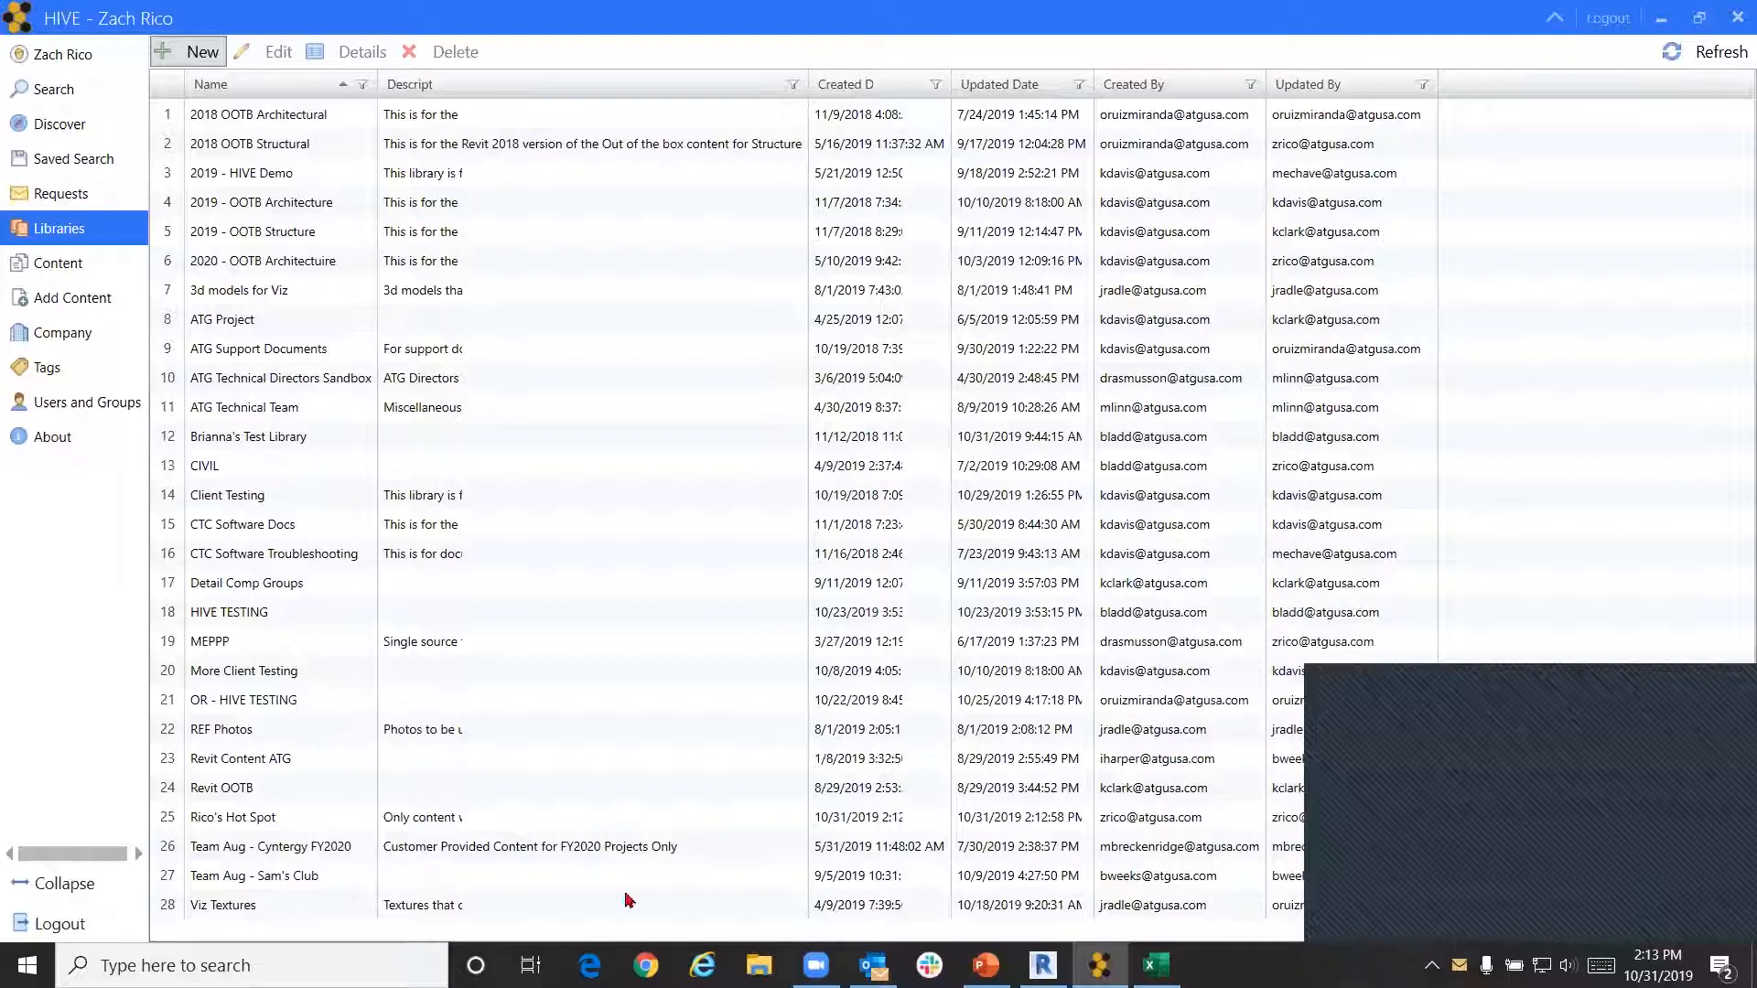
click(73, 379)
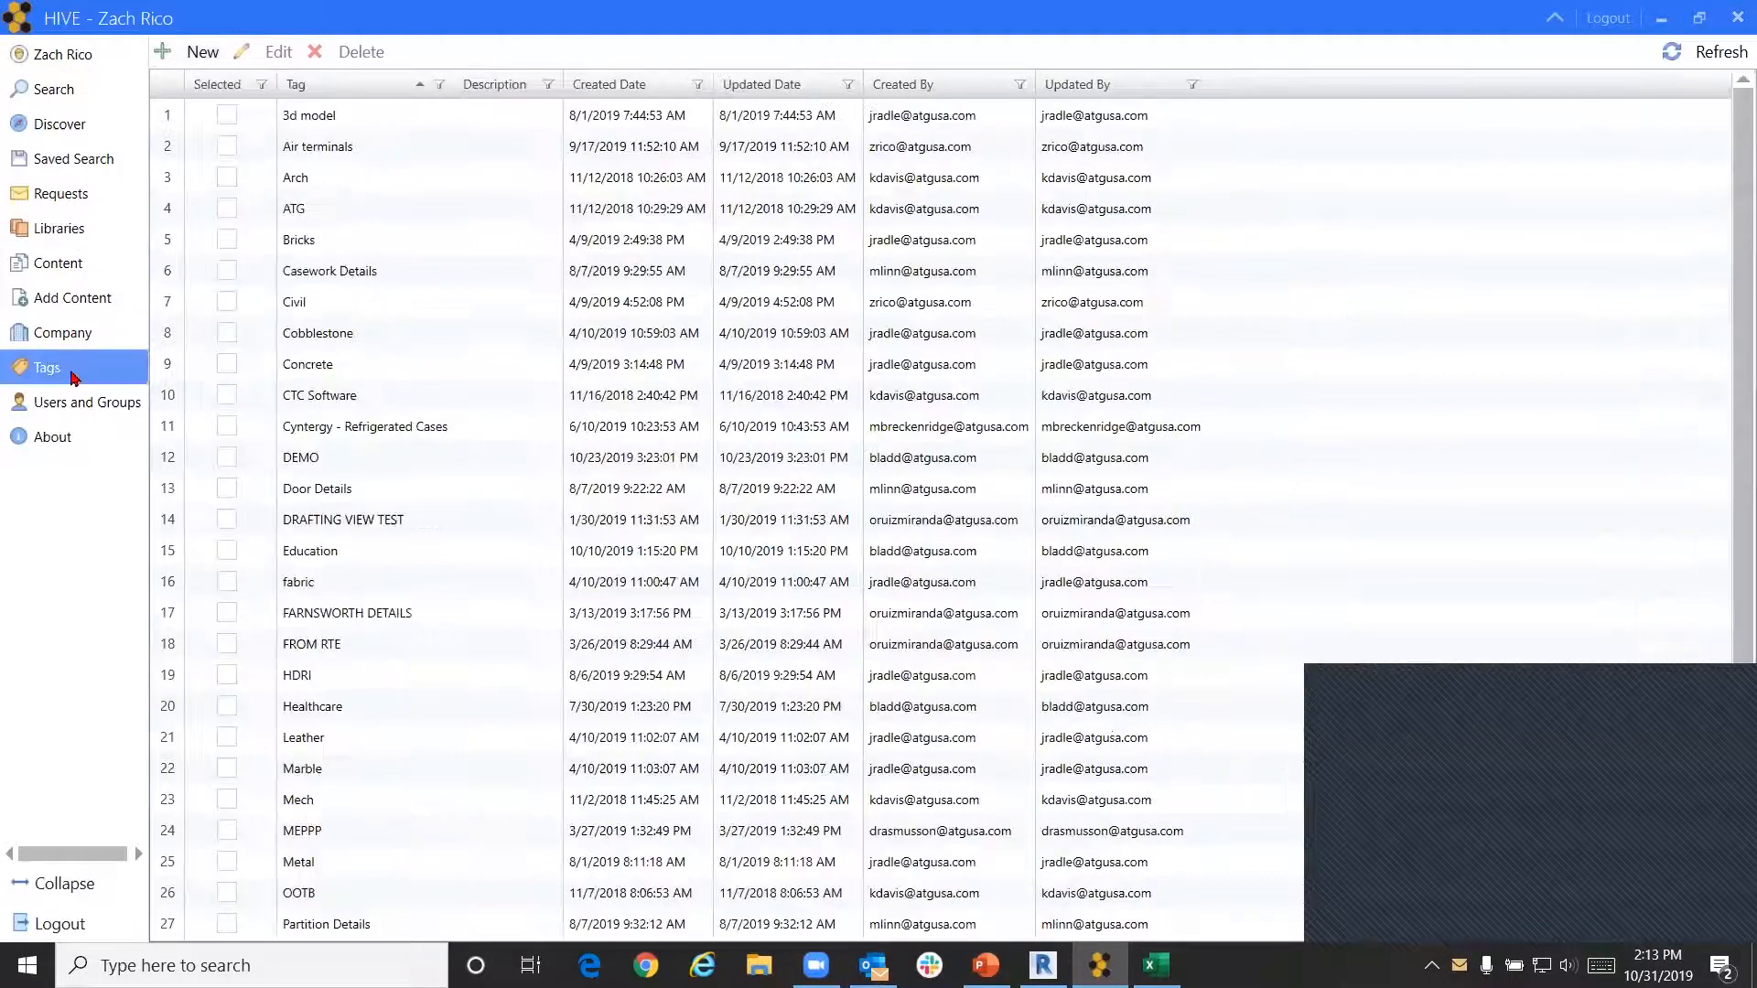
click(1714, 761)
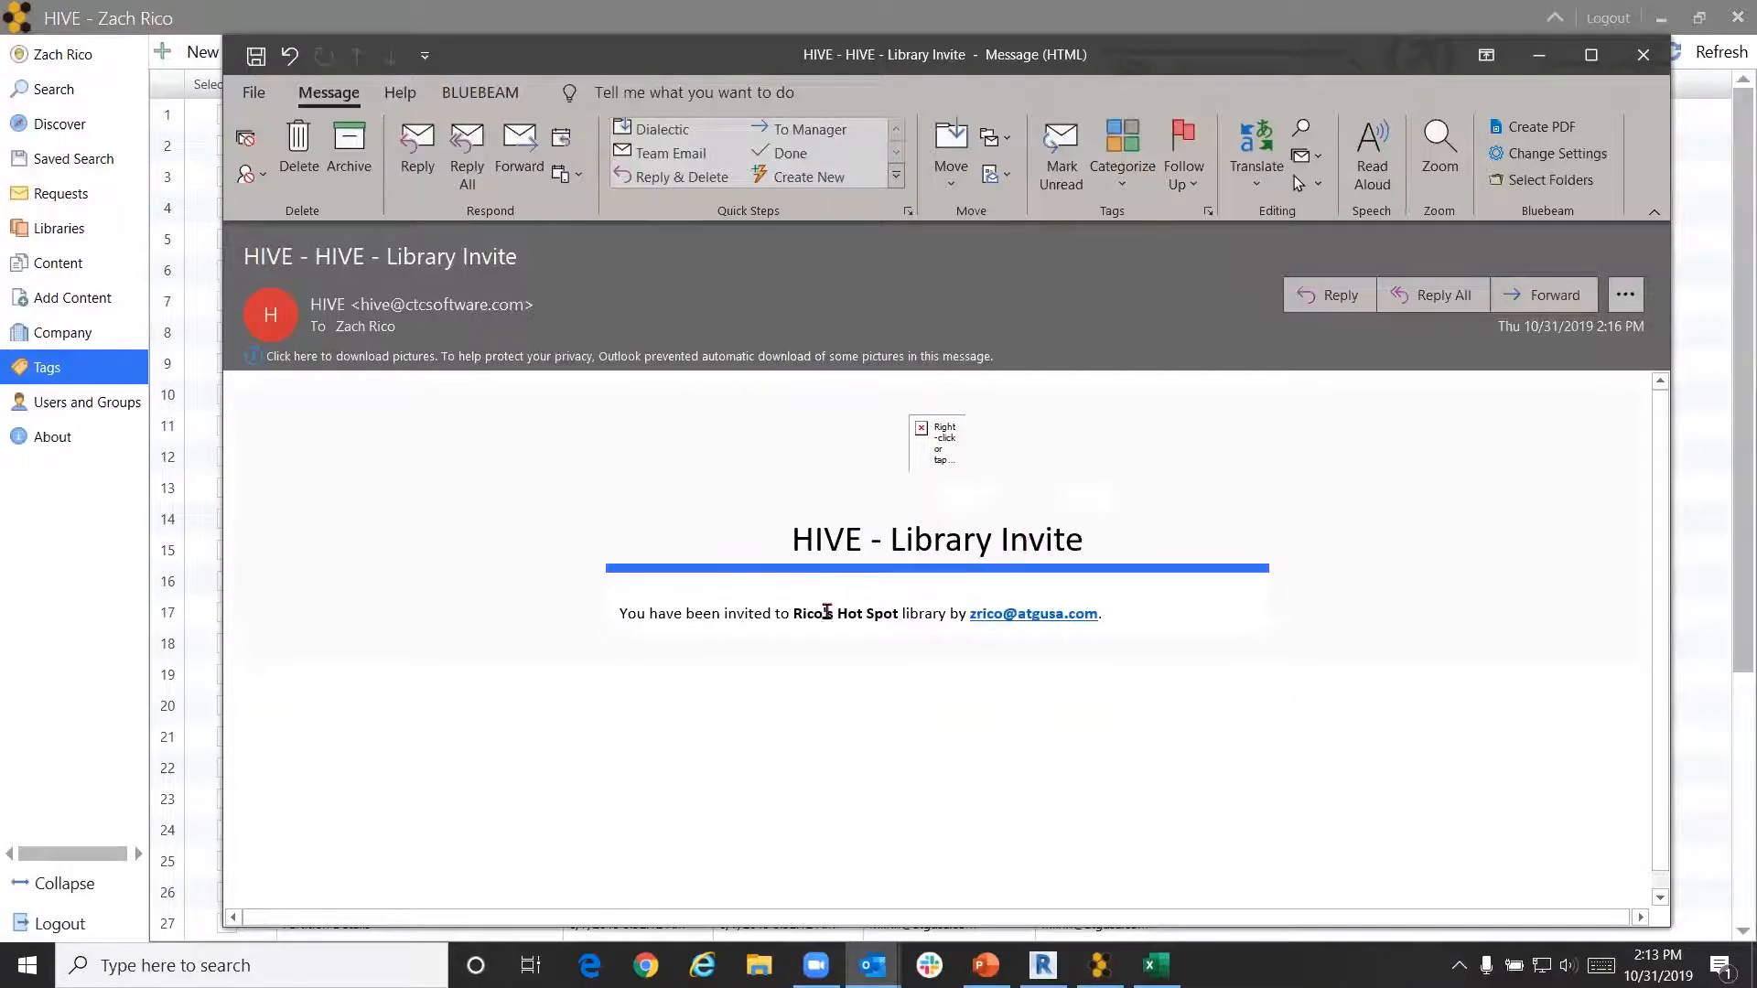
click(1538, 60)
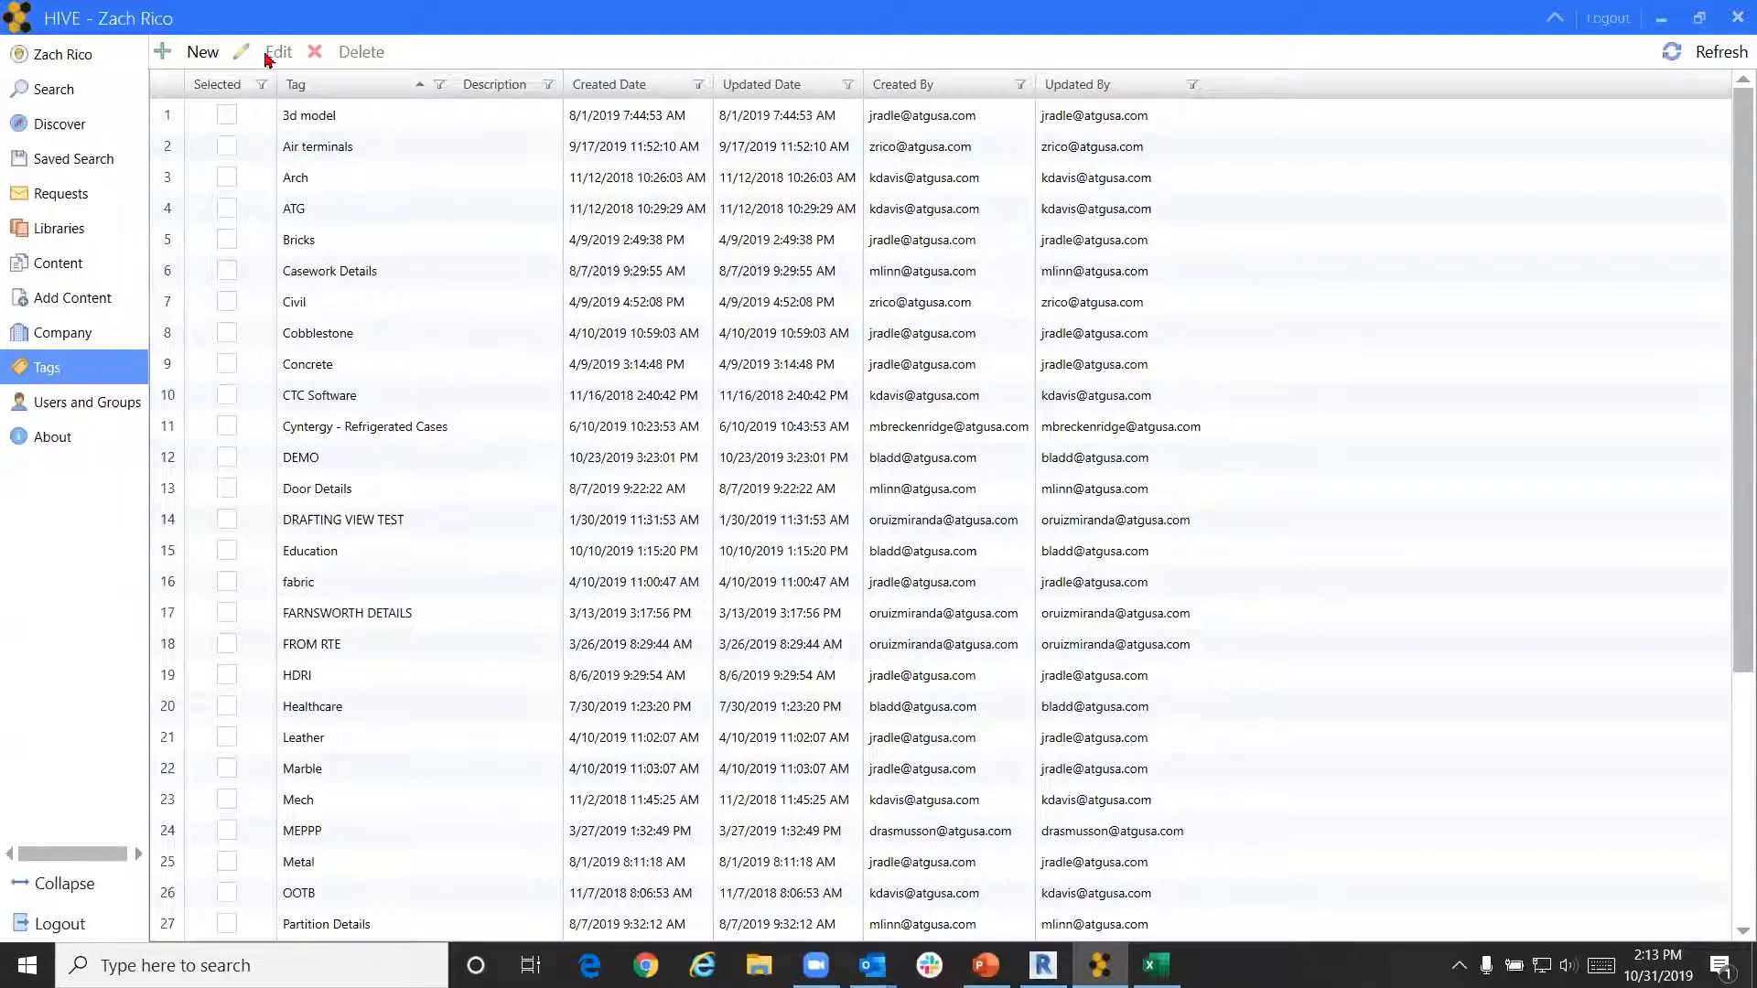
click(193, 52)
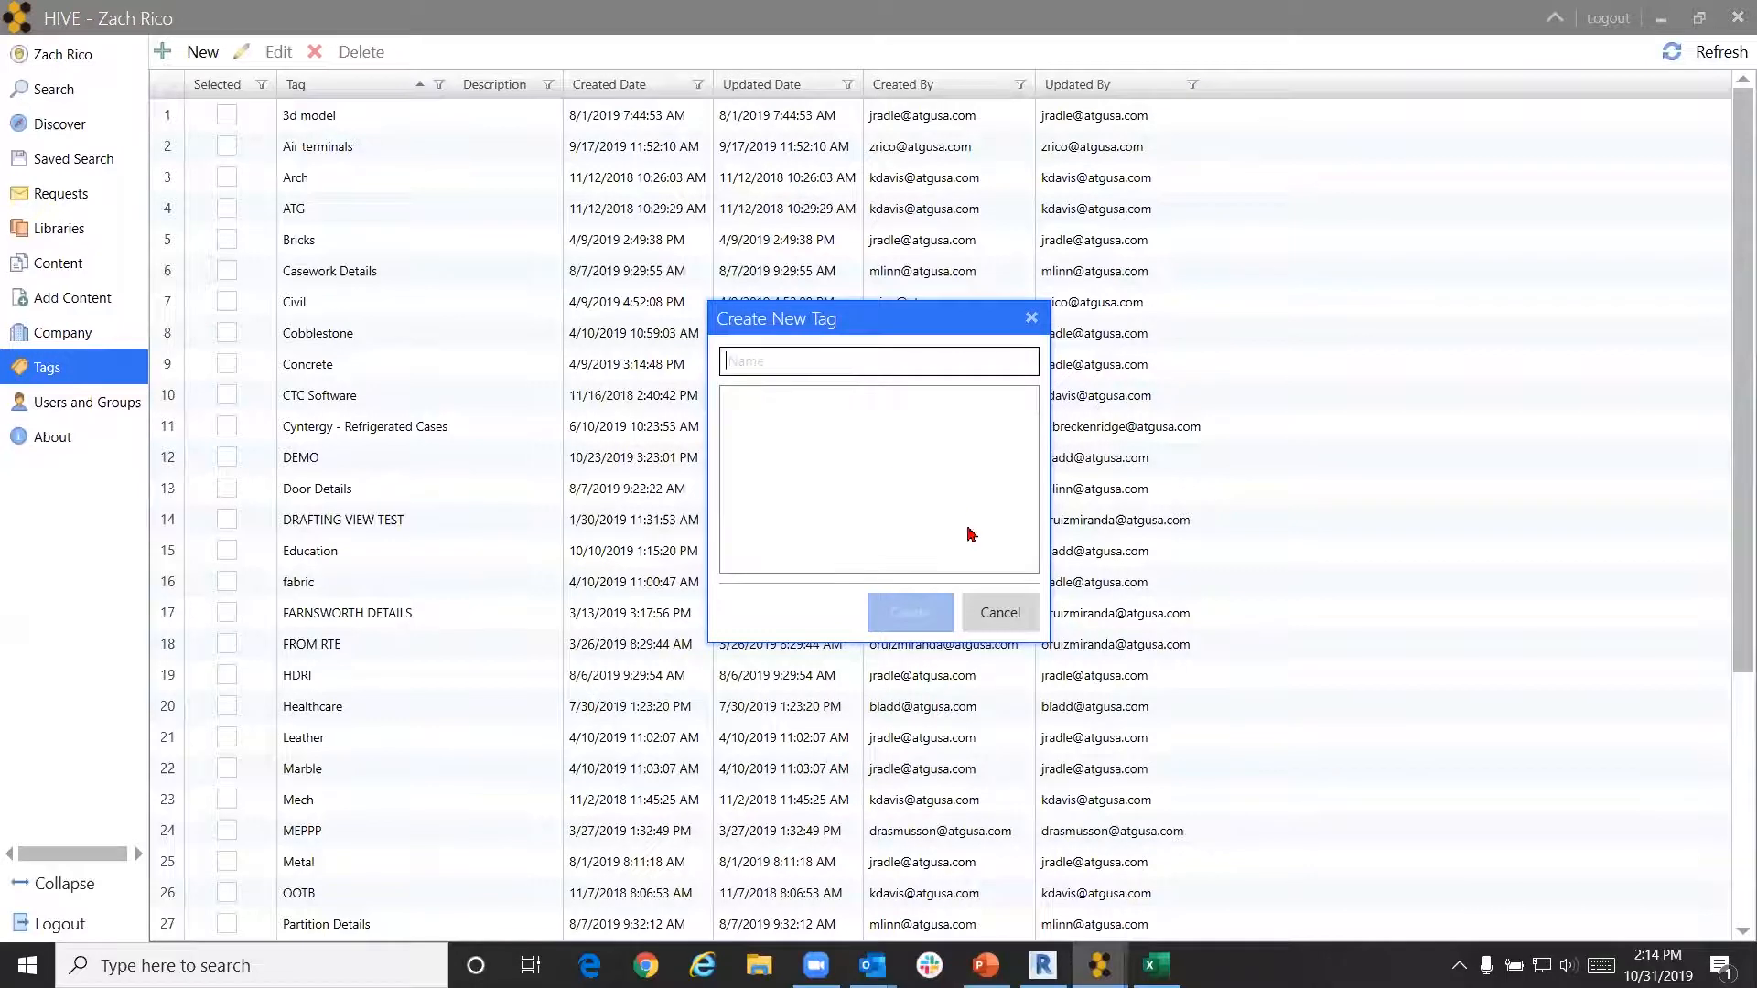
click(998, 610)
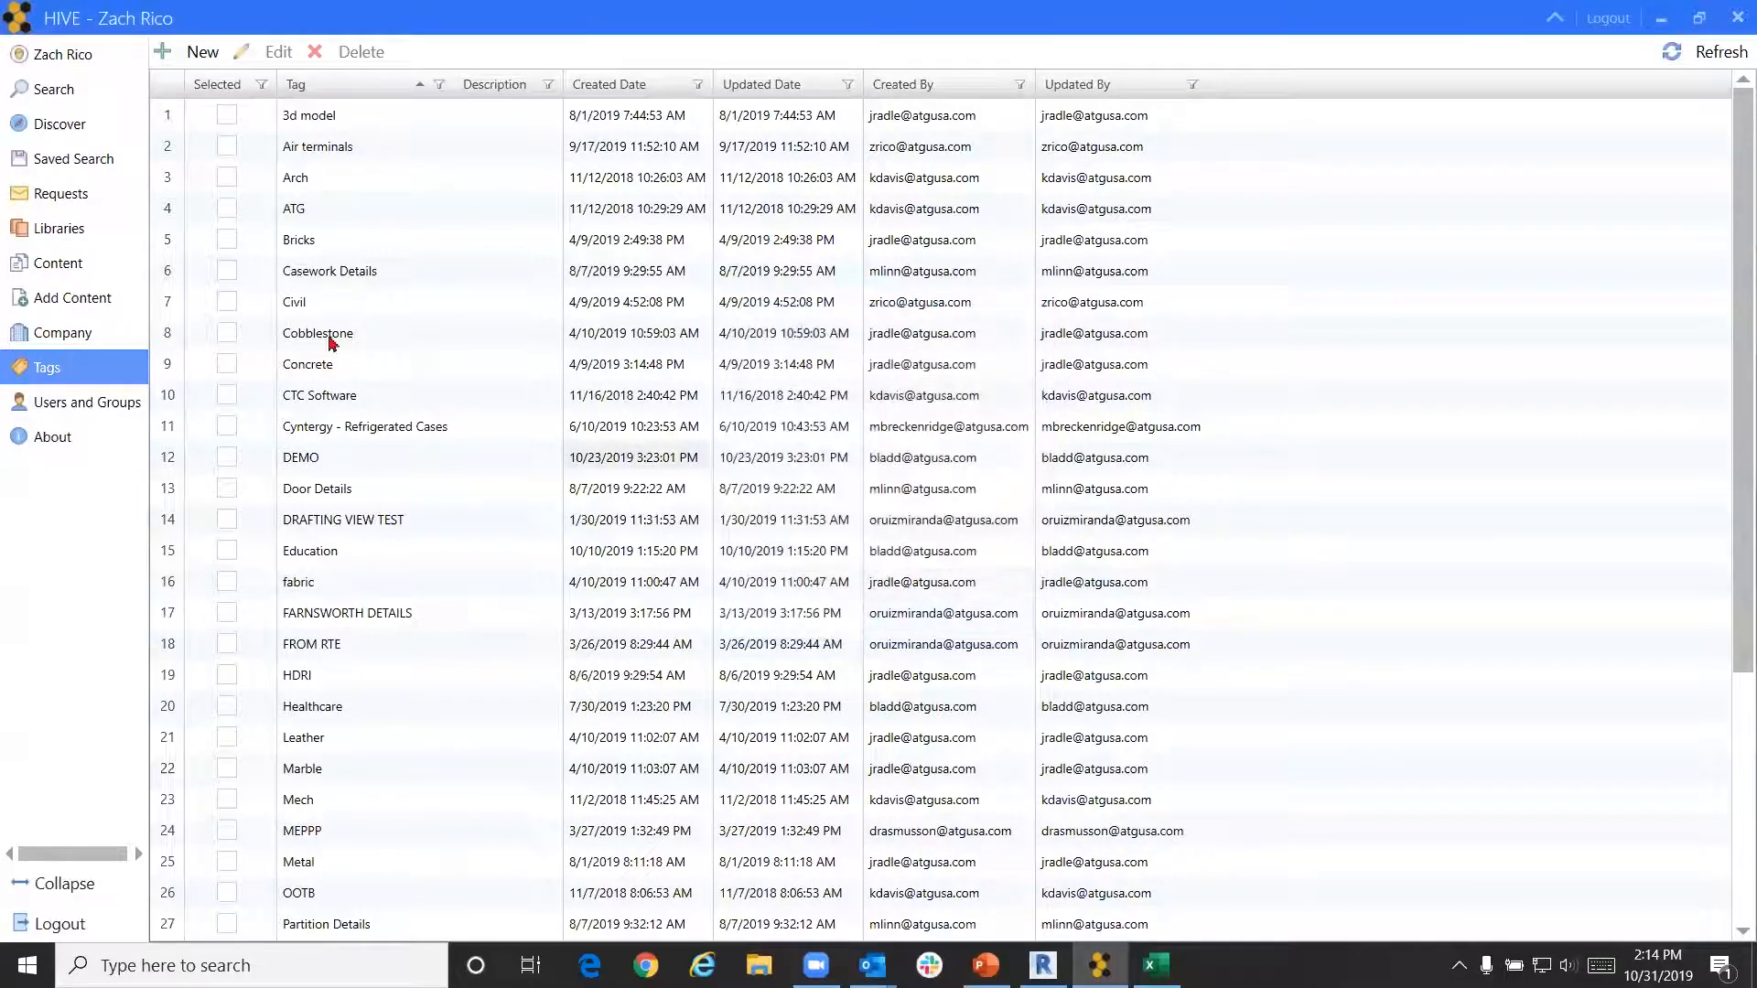
Open Add Content with Rico's Hot Spot as the target library
click(93, 300)
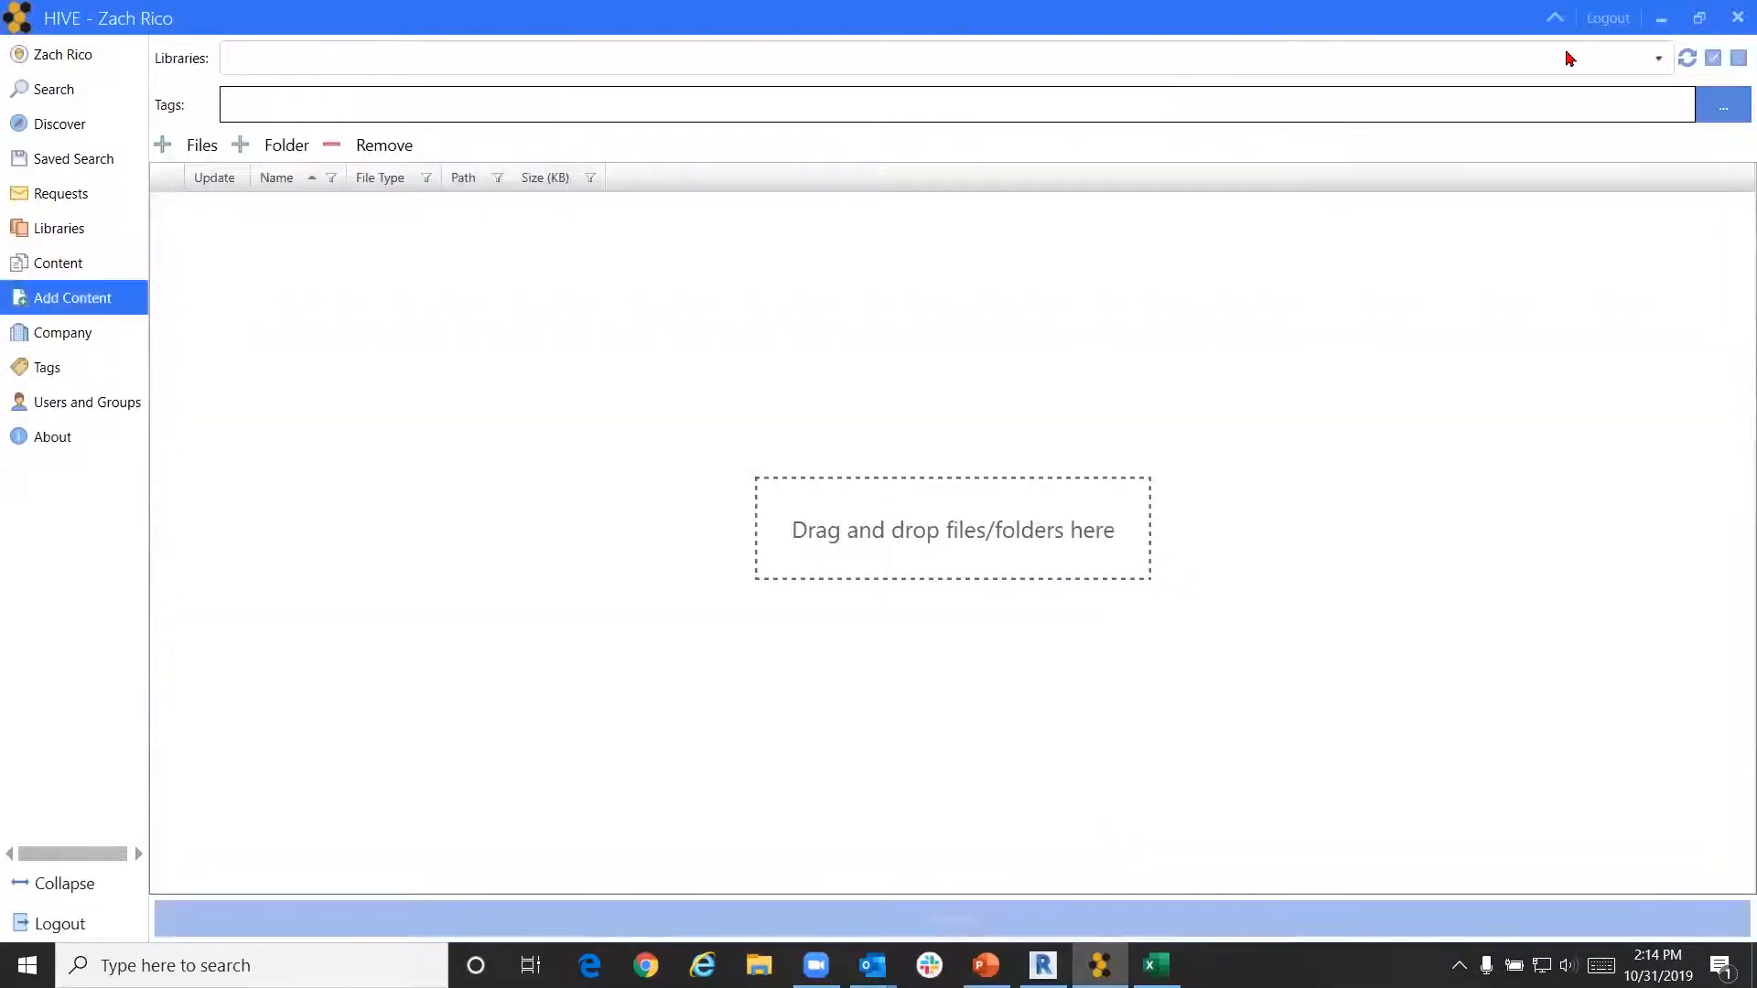
click(1634, 57)
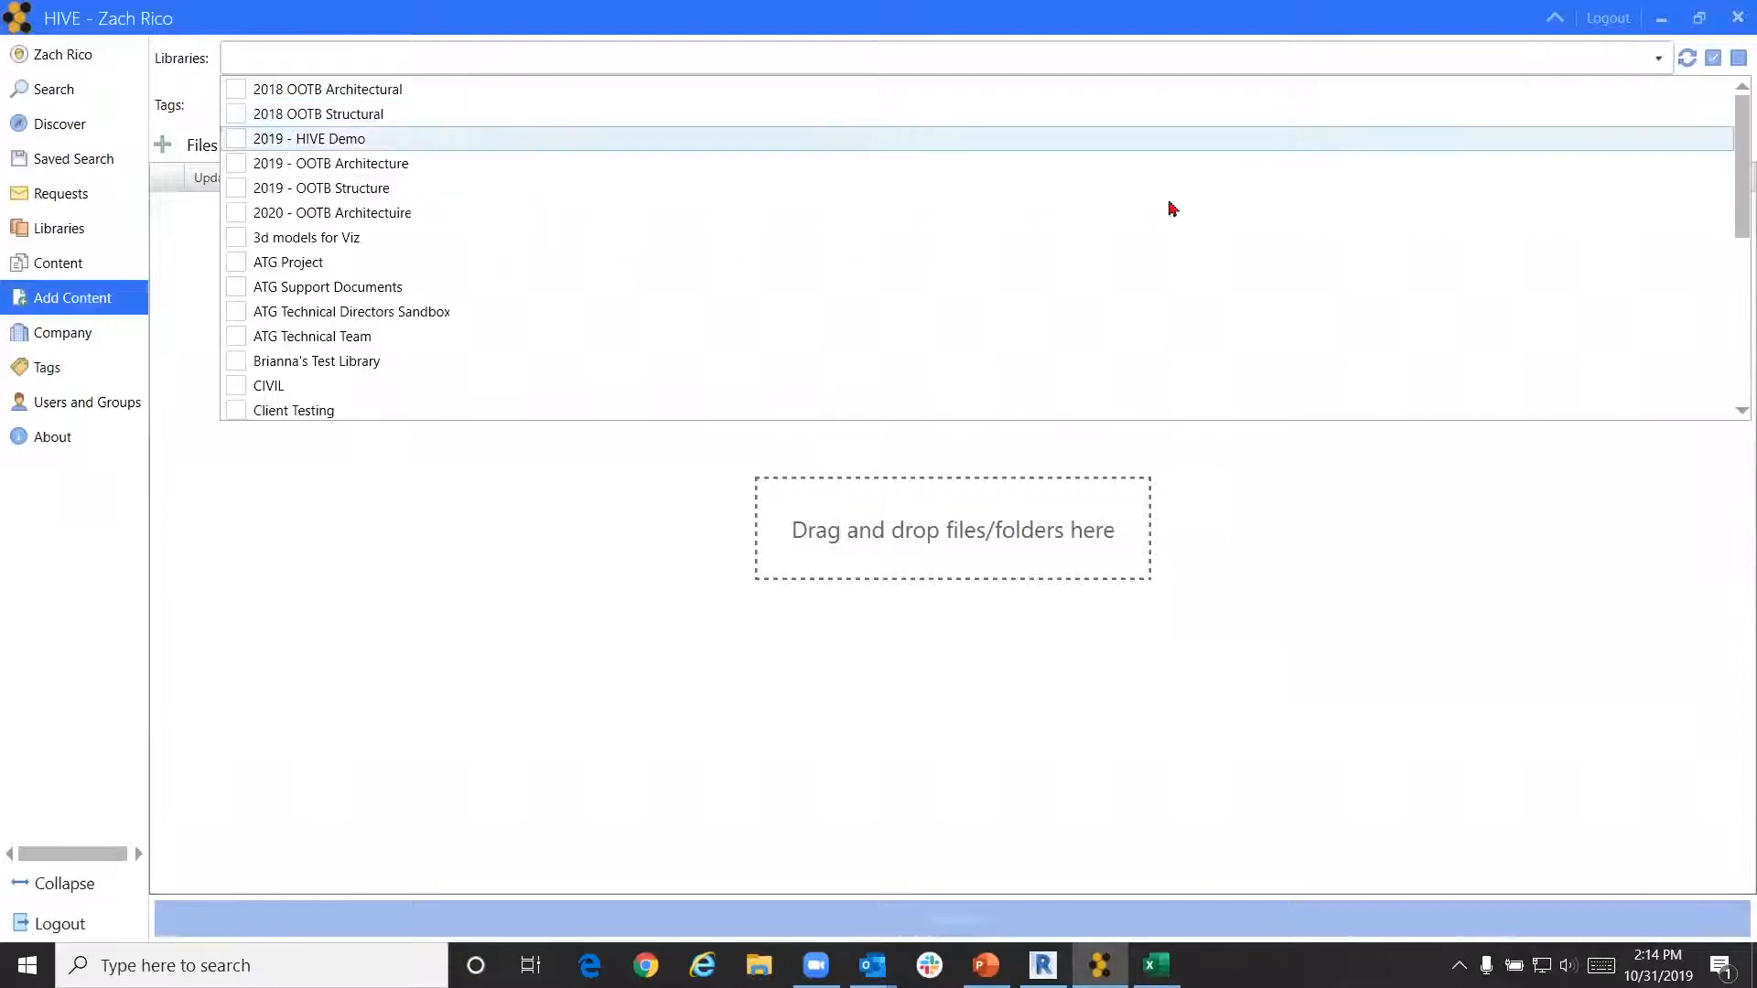
scroll(663, 294, down, 5)
scroll(650, 311, up, 1)
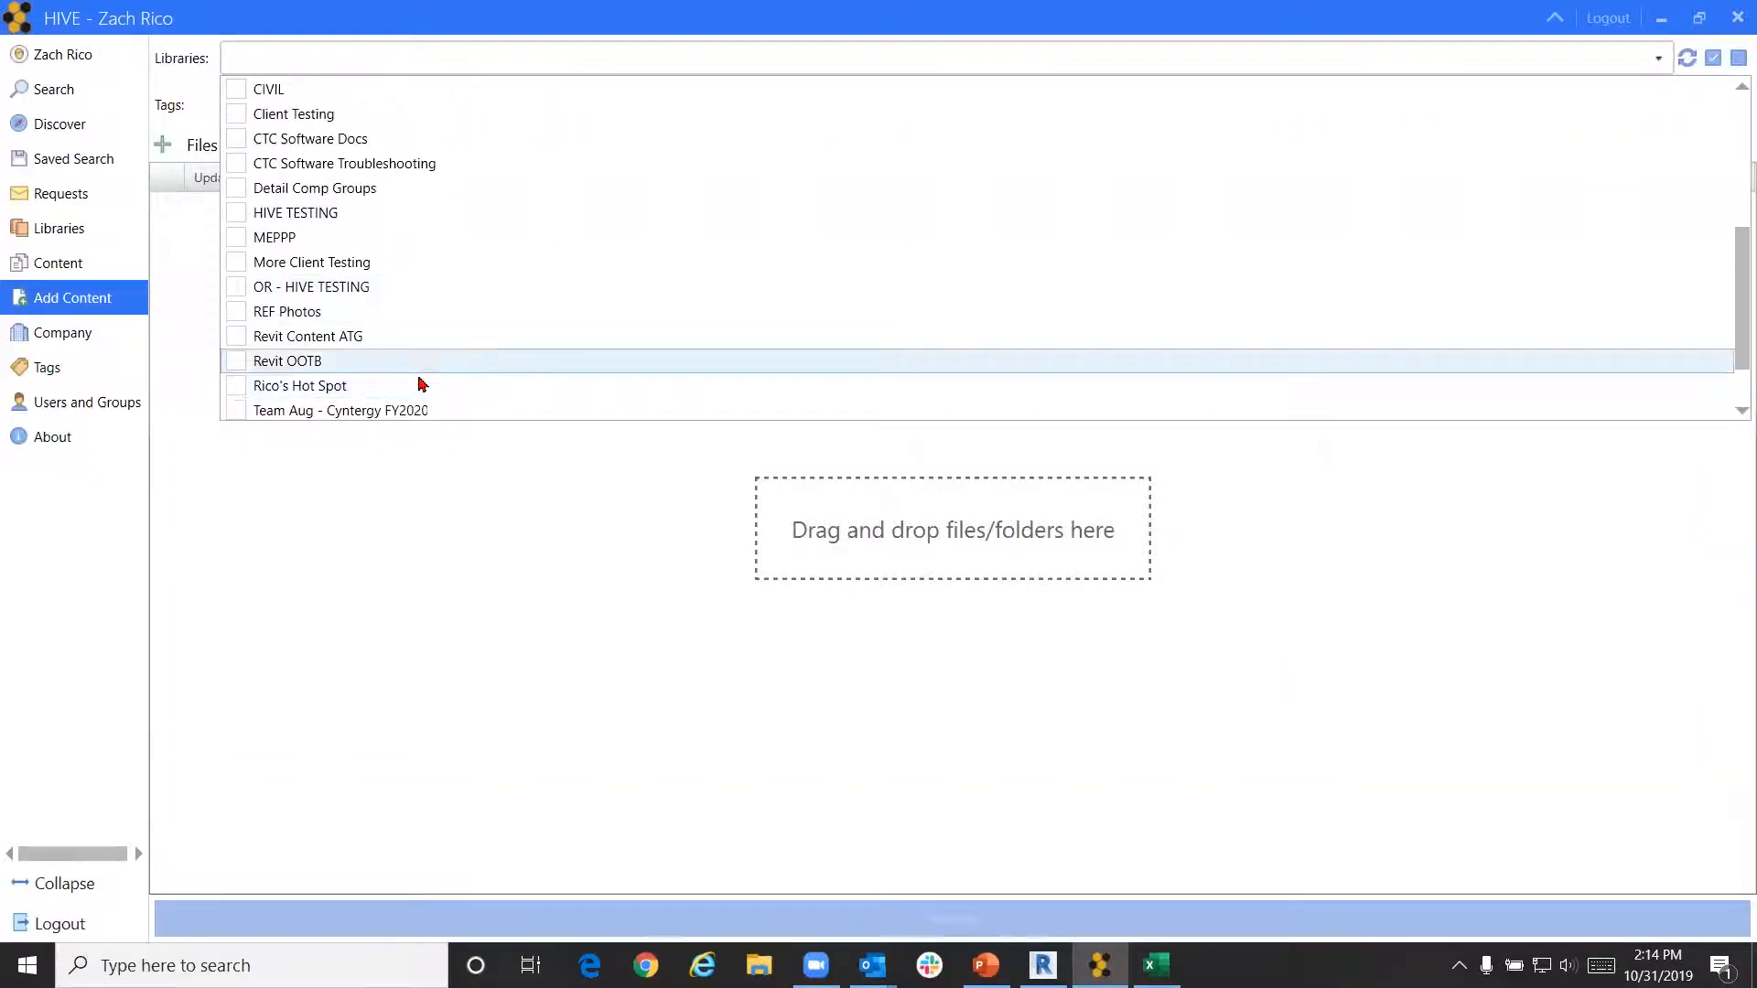
click(237, 385)
click(280, 498)
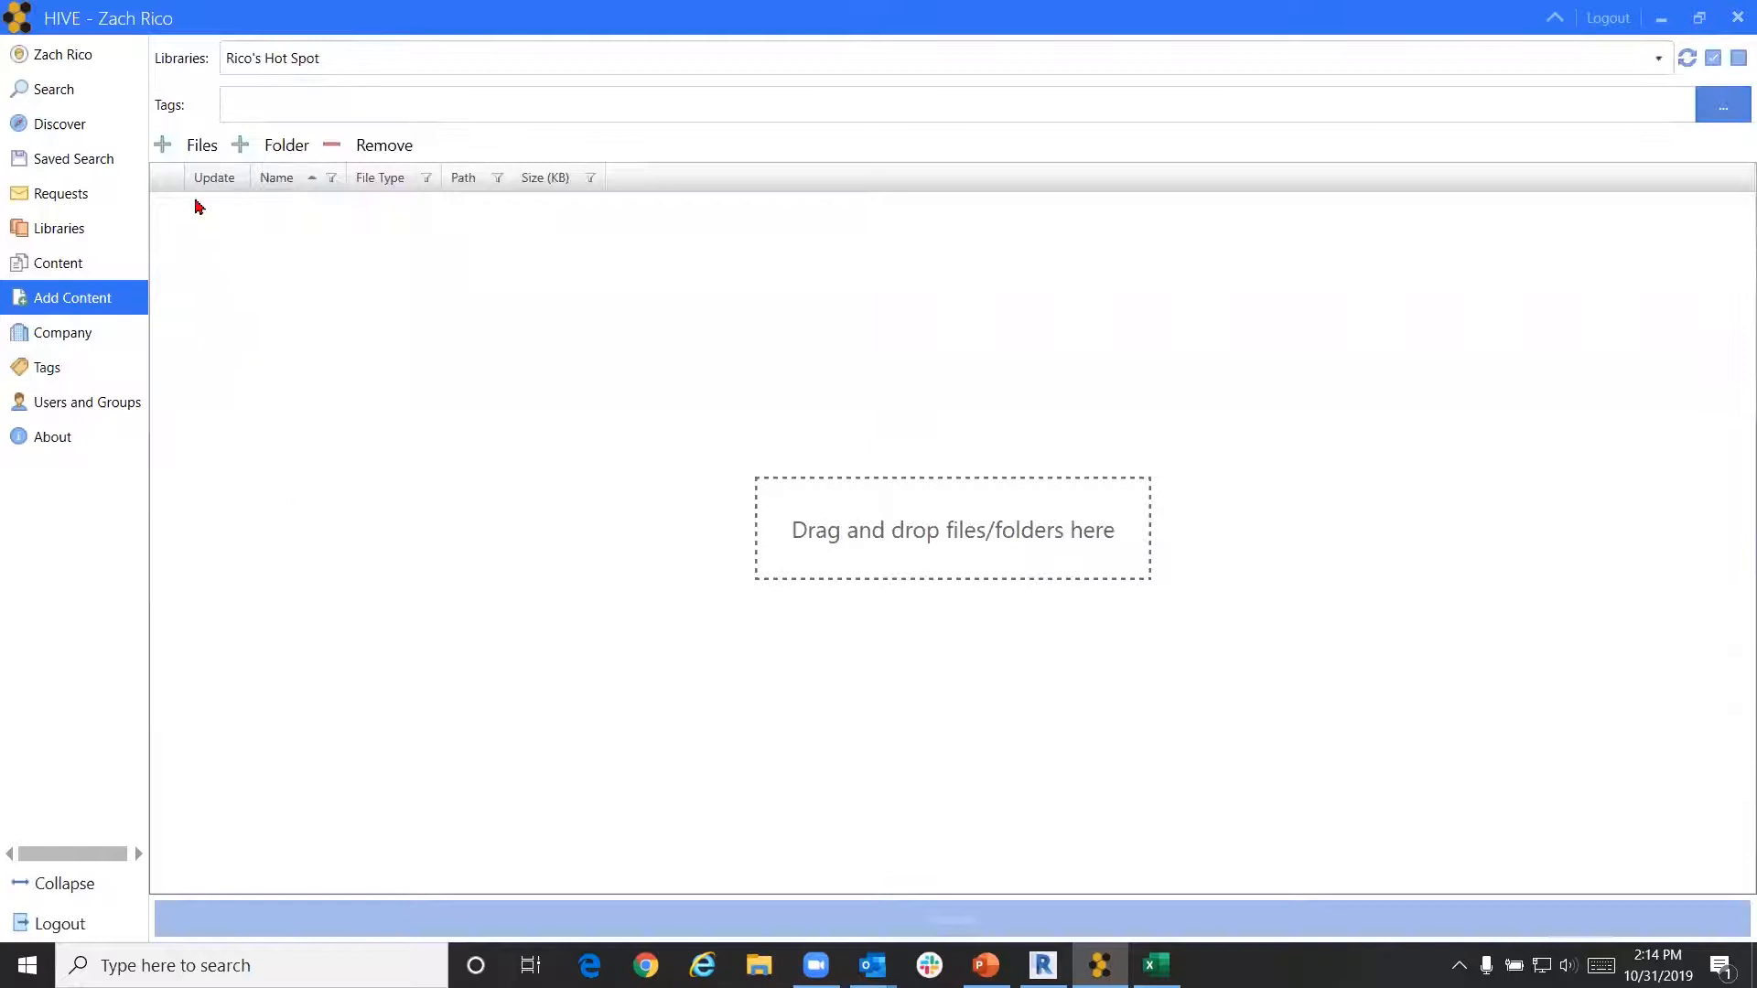
Queue Curtain Wall 1.png and Railing (1).png from Content\Images for upload
click(193, 148)
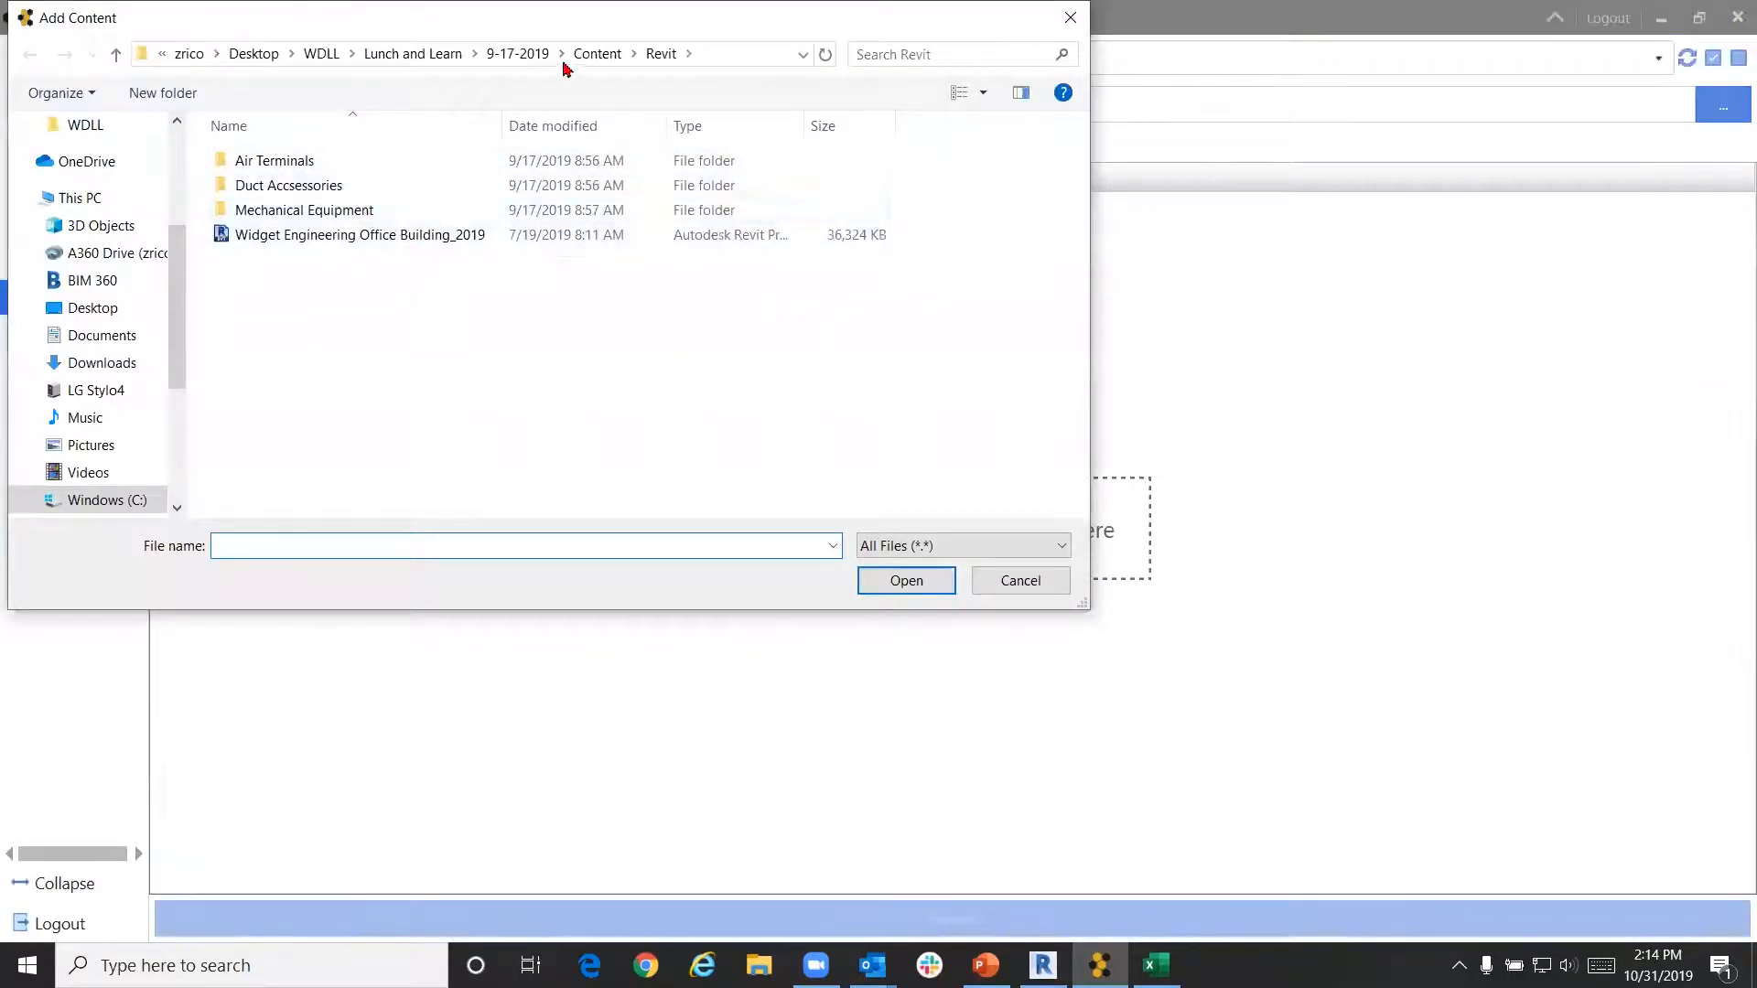
click(593, 54)
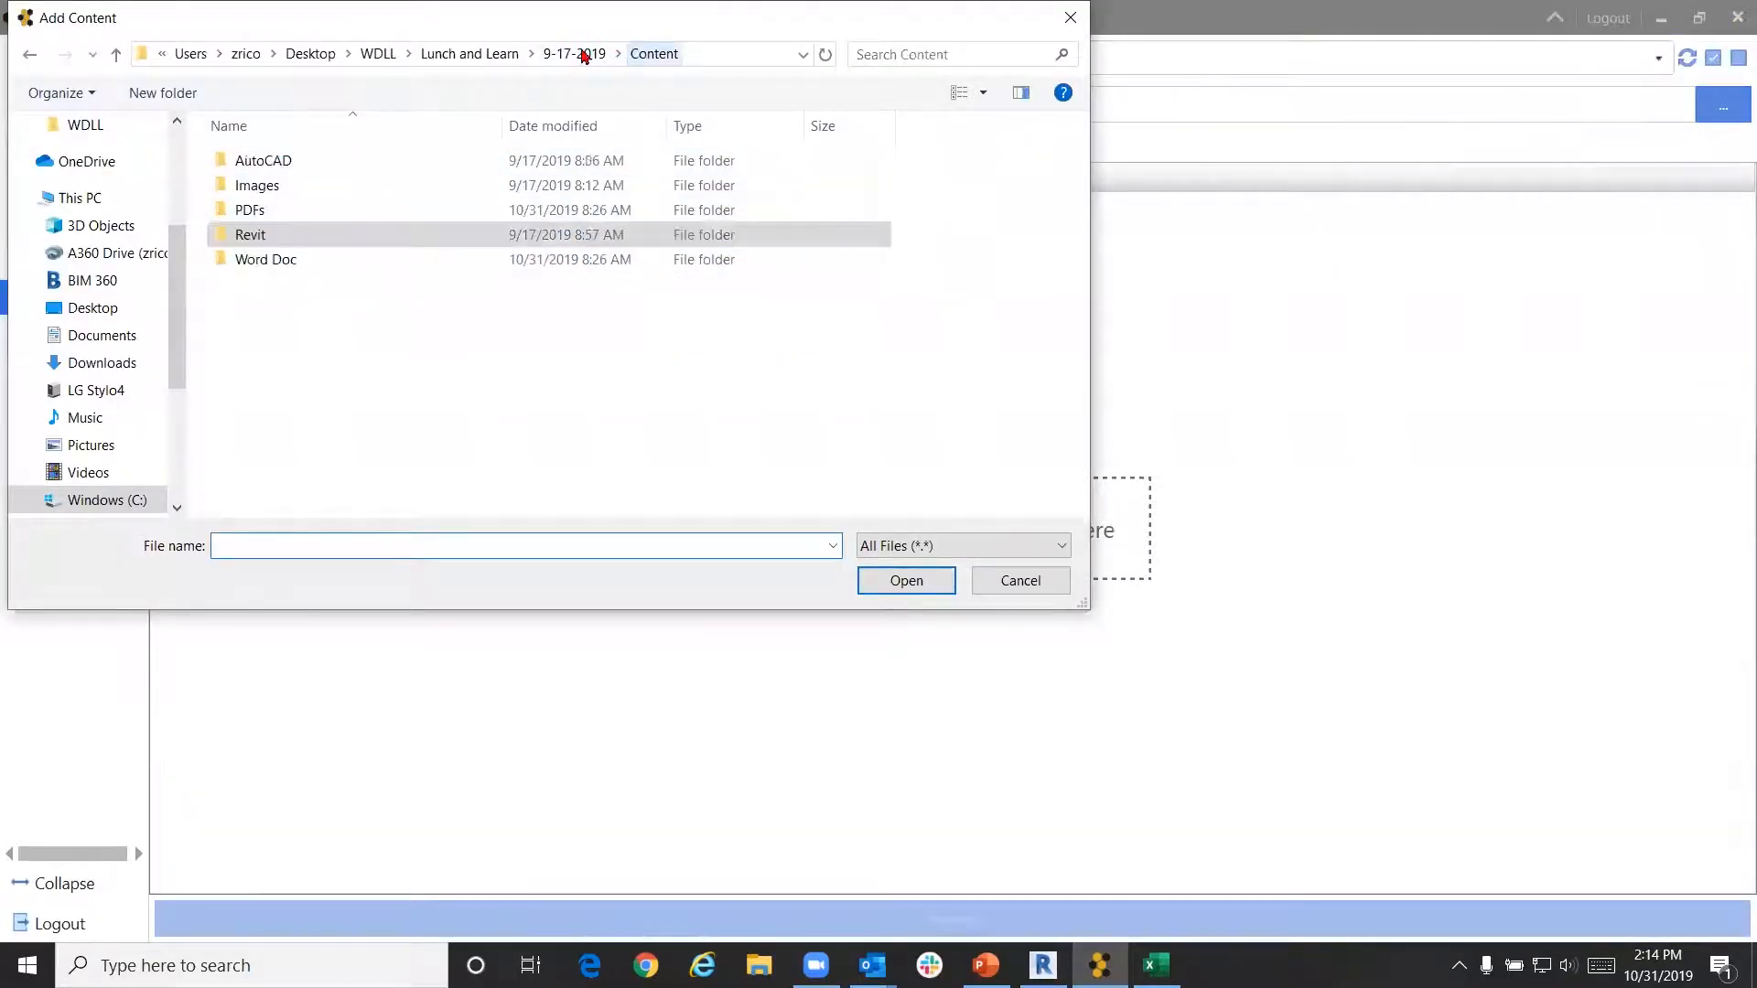
click(306, 183)
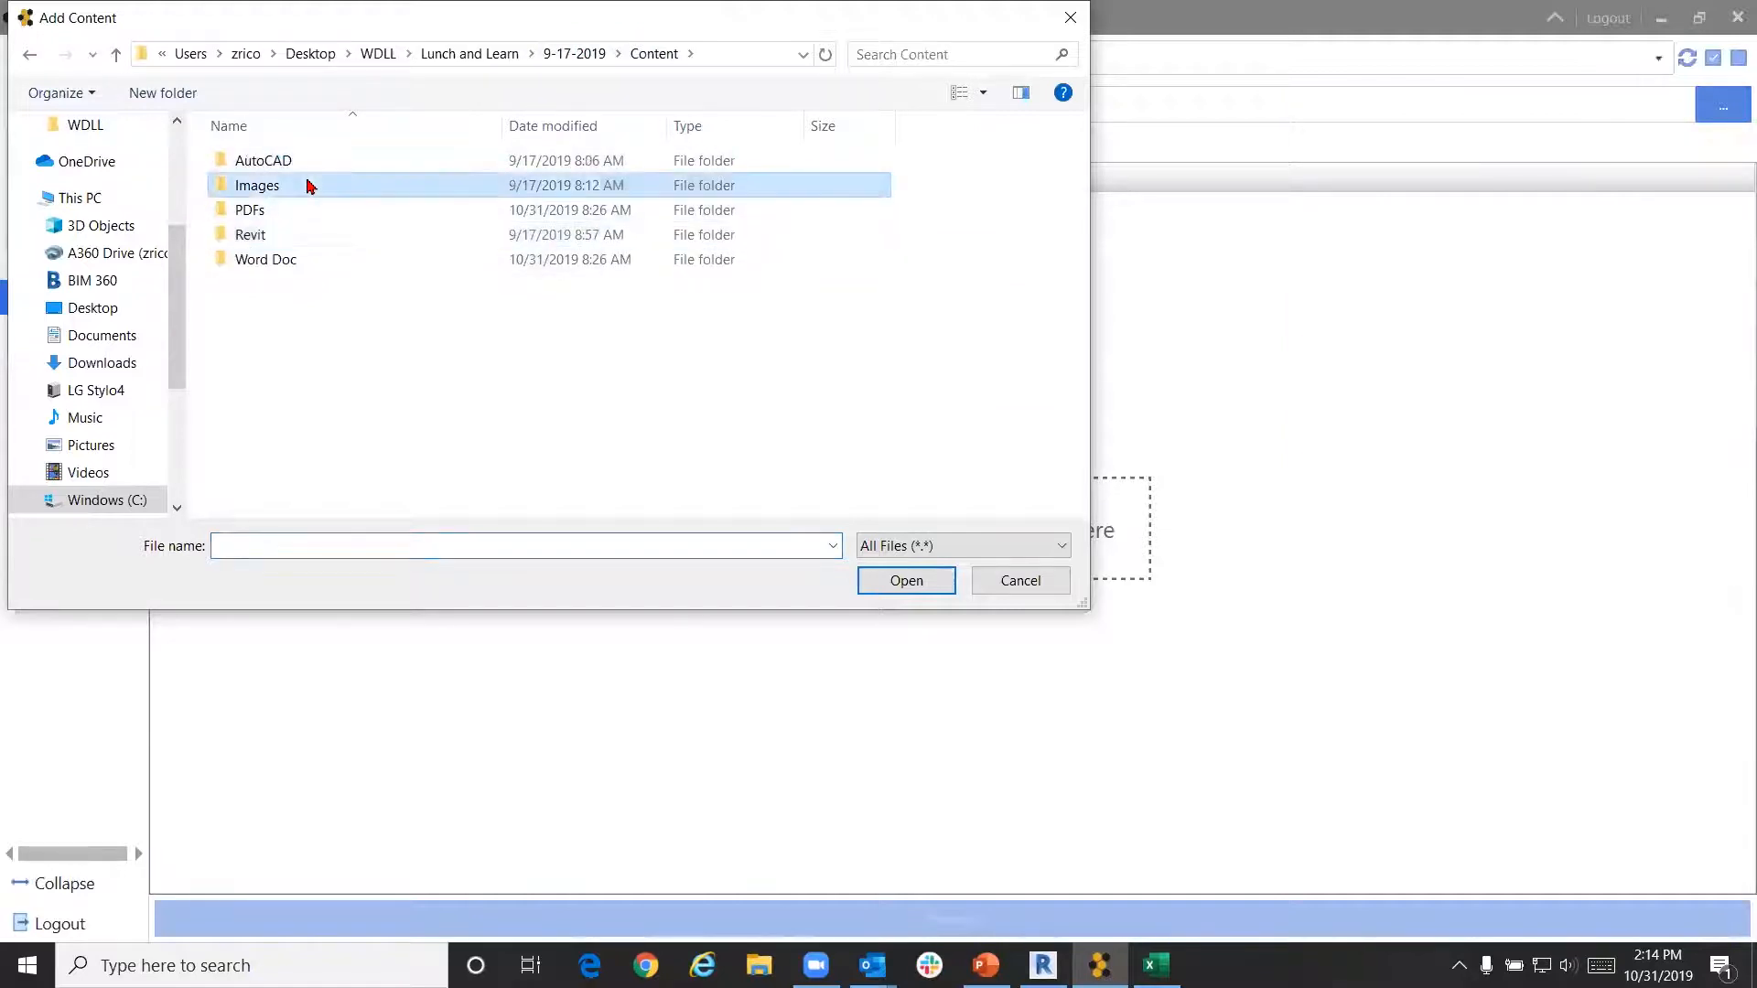
click(906, 580)
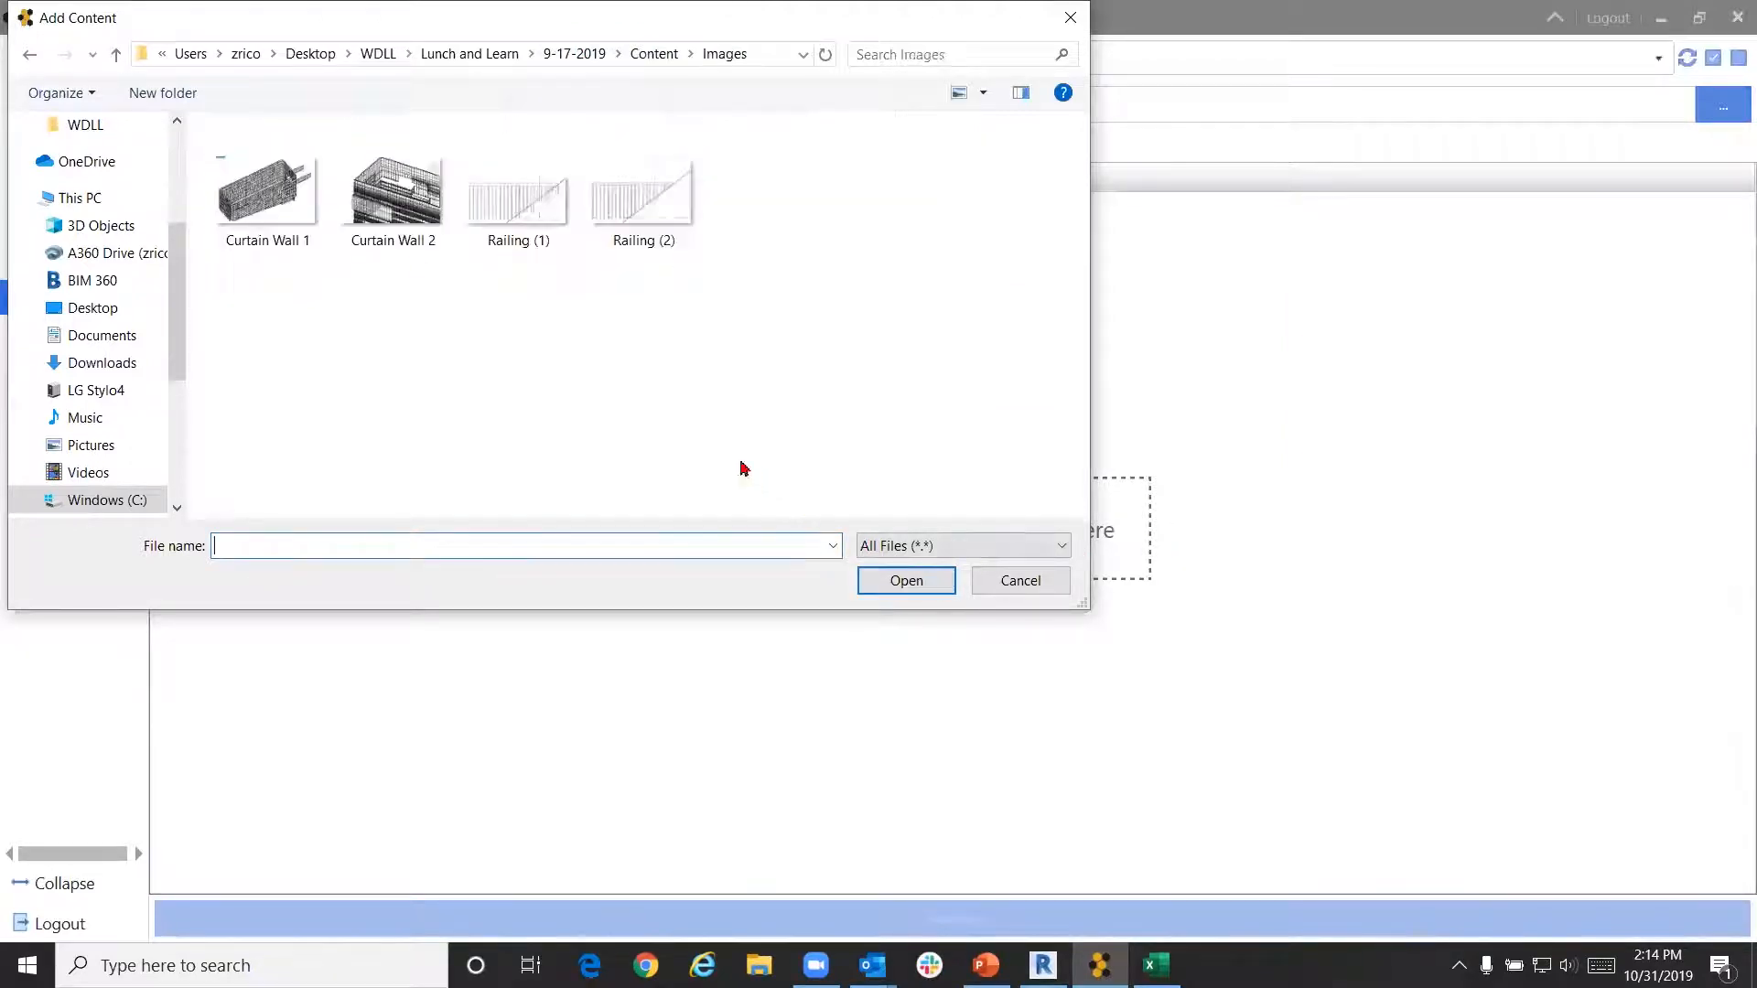
click(533, 224)
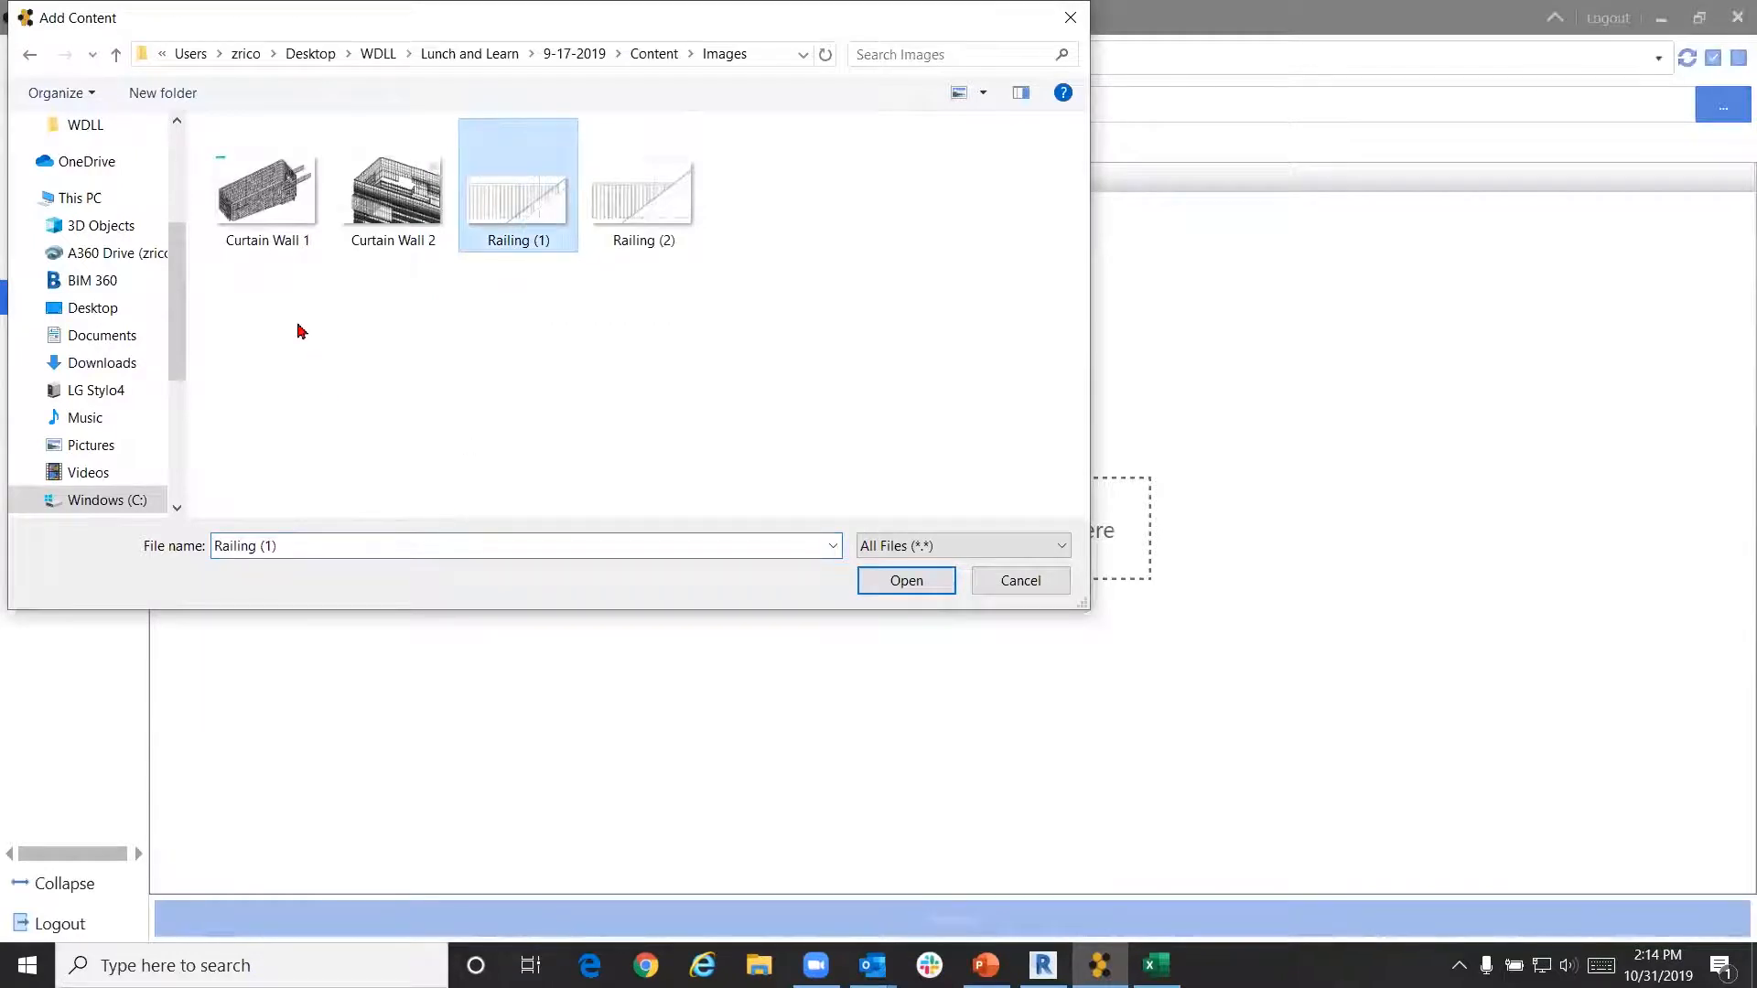
click(267, 210)
ctrl+click(526, 208)
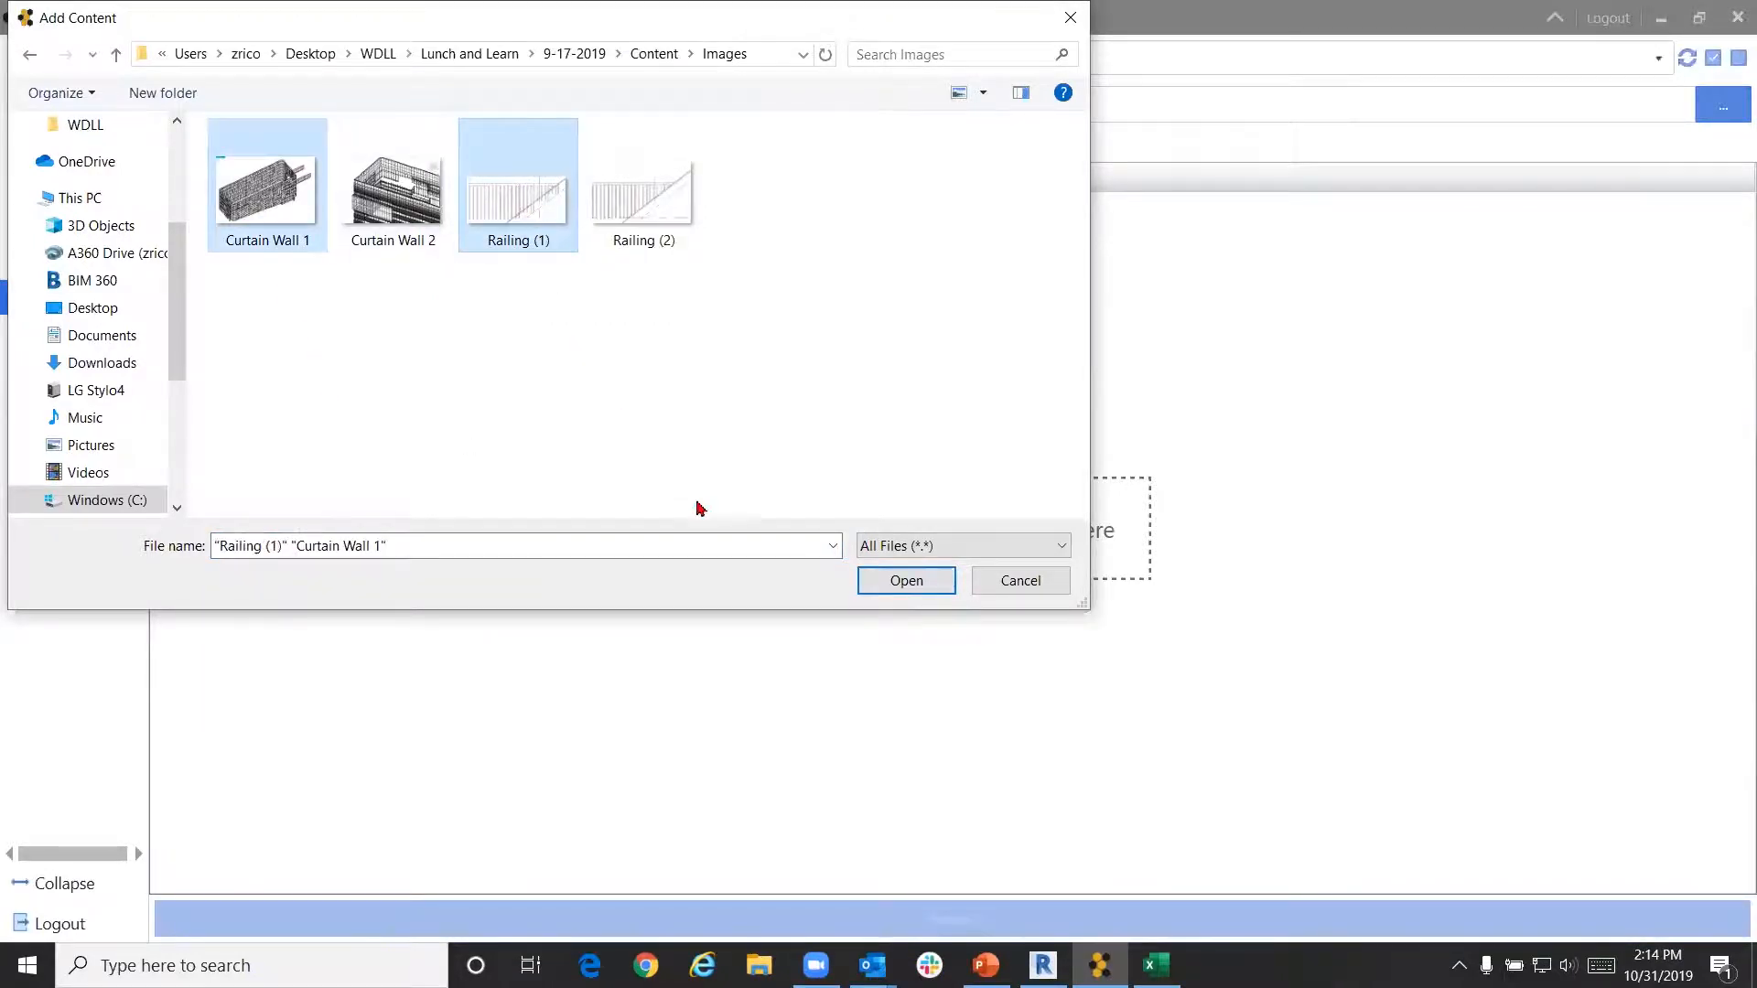
click(939, 582)
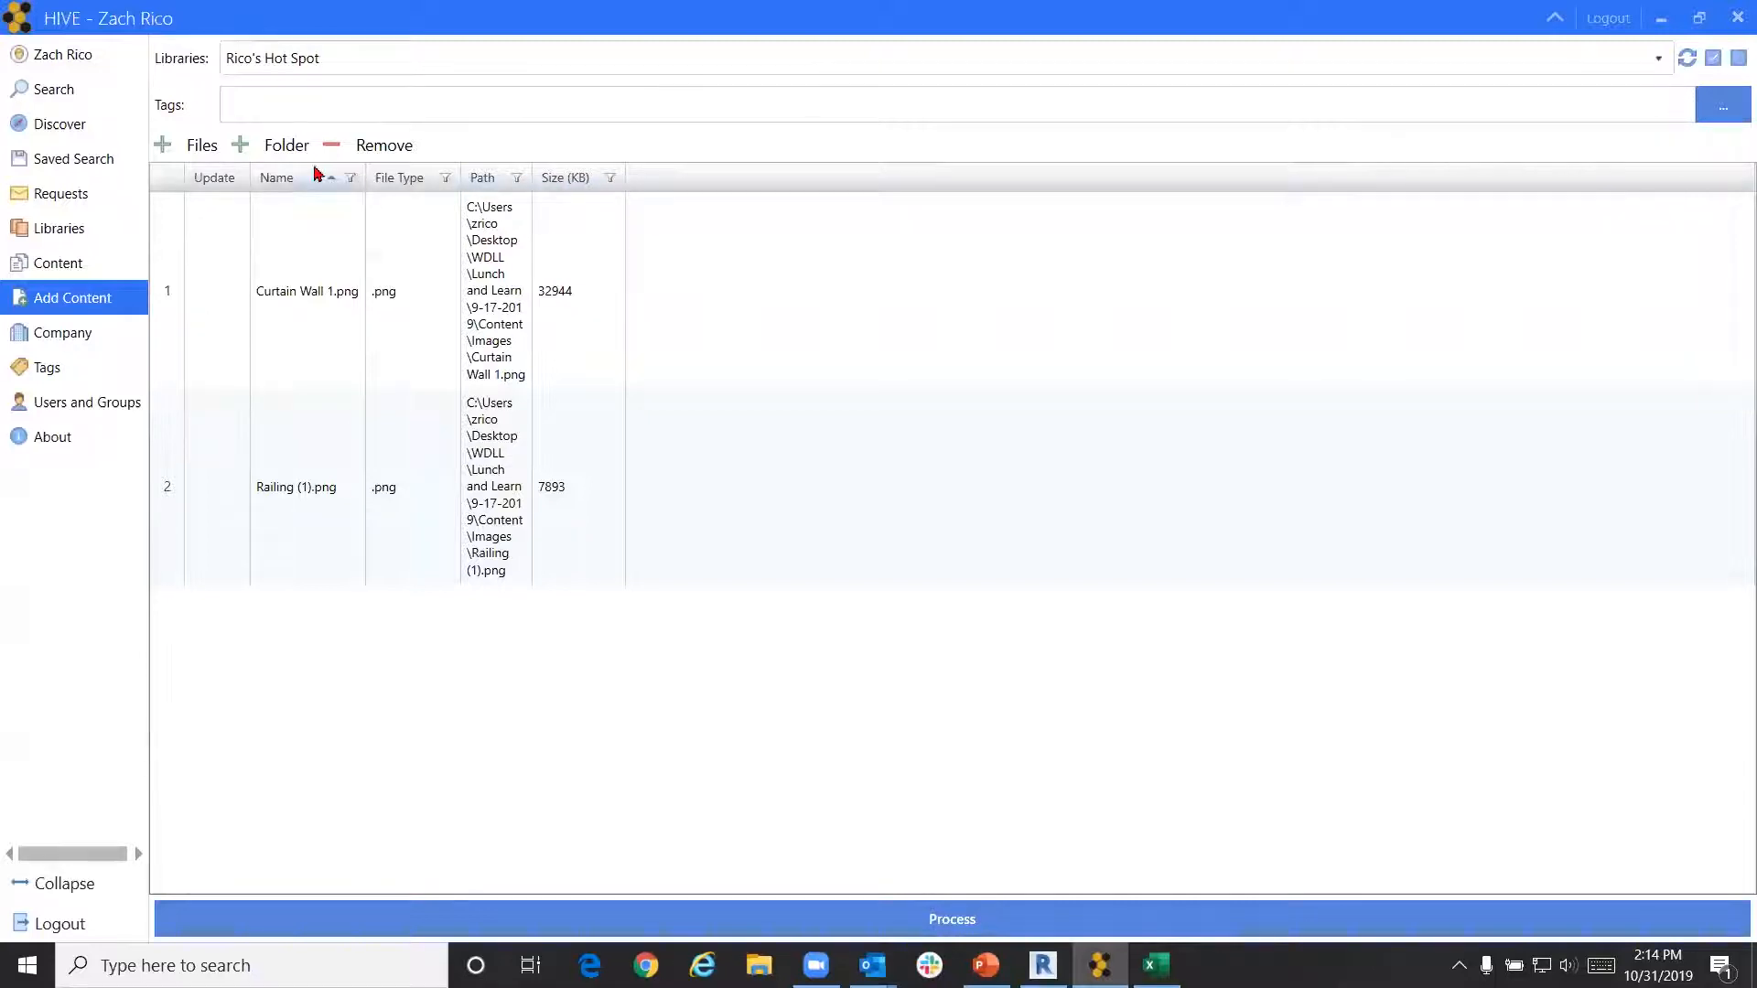
Tick the Arch tag for the queued files and create a new Images tag
click(1729, 107)
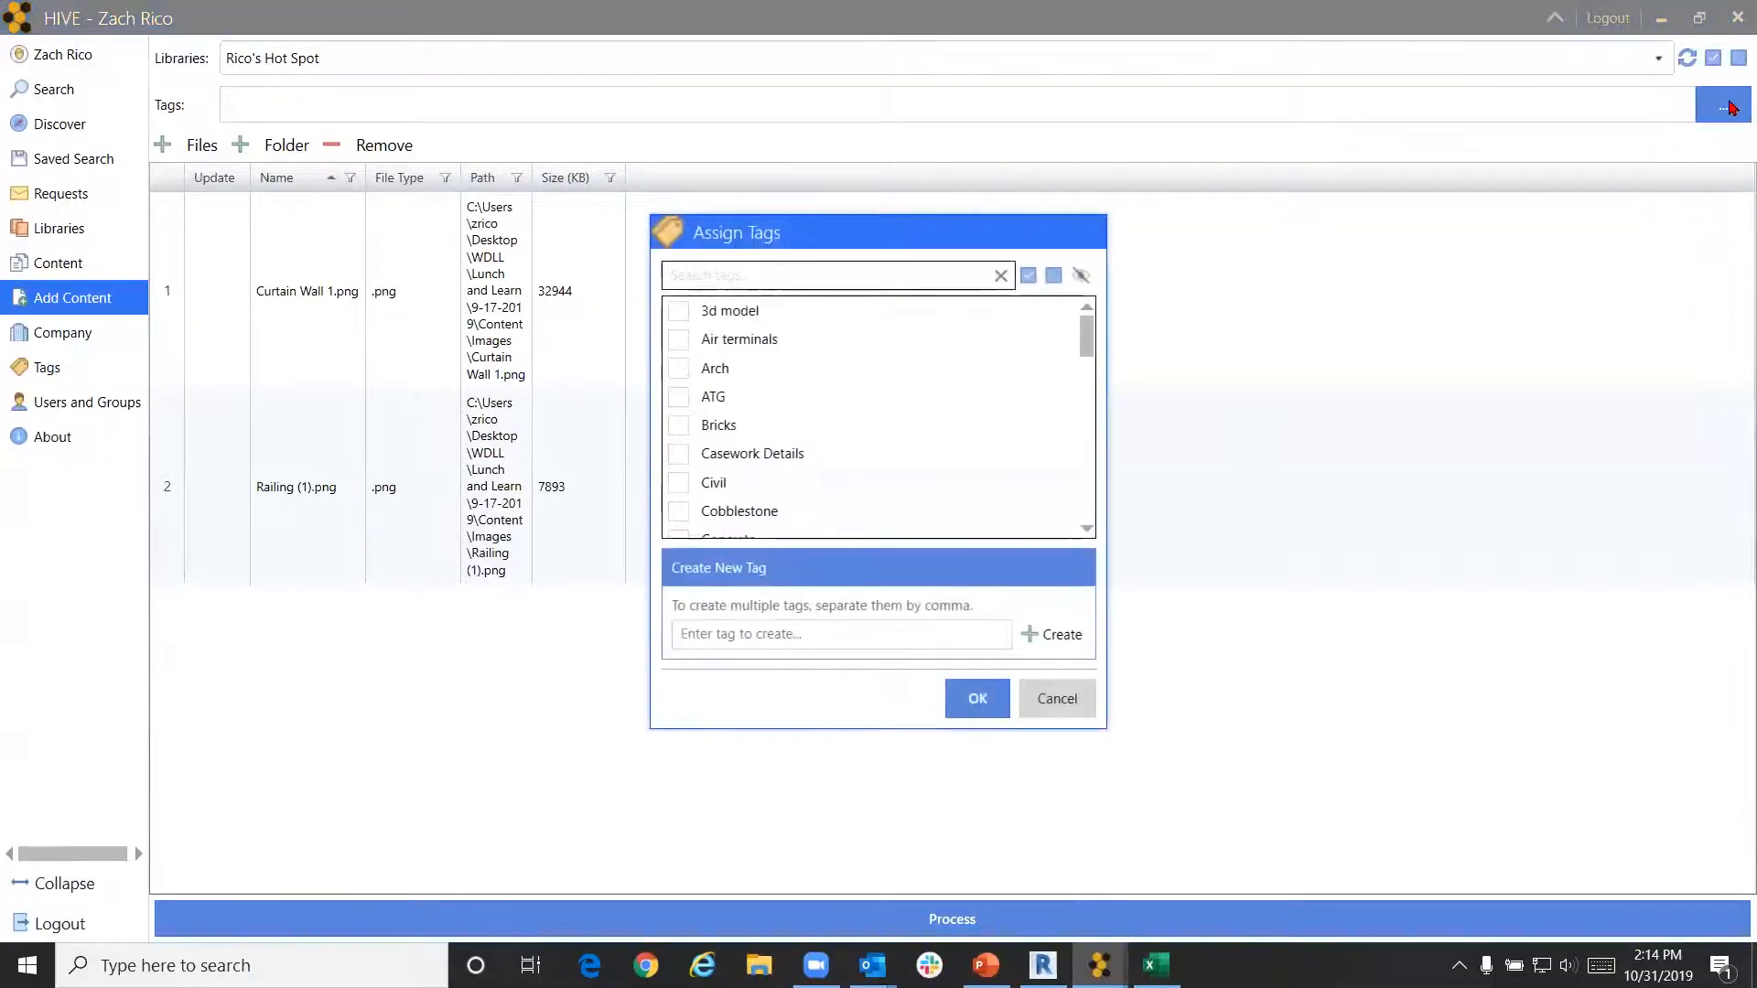
scroll(870, 331, down, 1)
scroll(870, 331, down, 1)
scroll(870, 331, up, 2)
scroll(870, 331, down, 1)
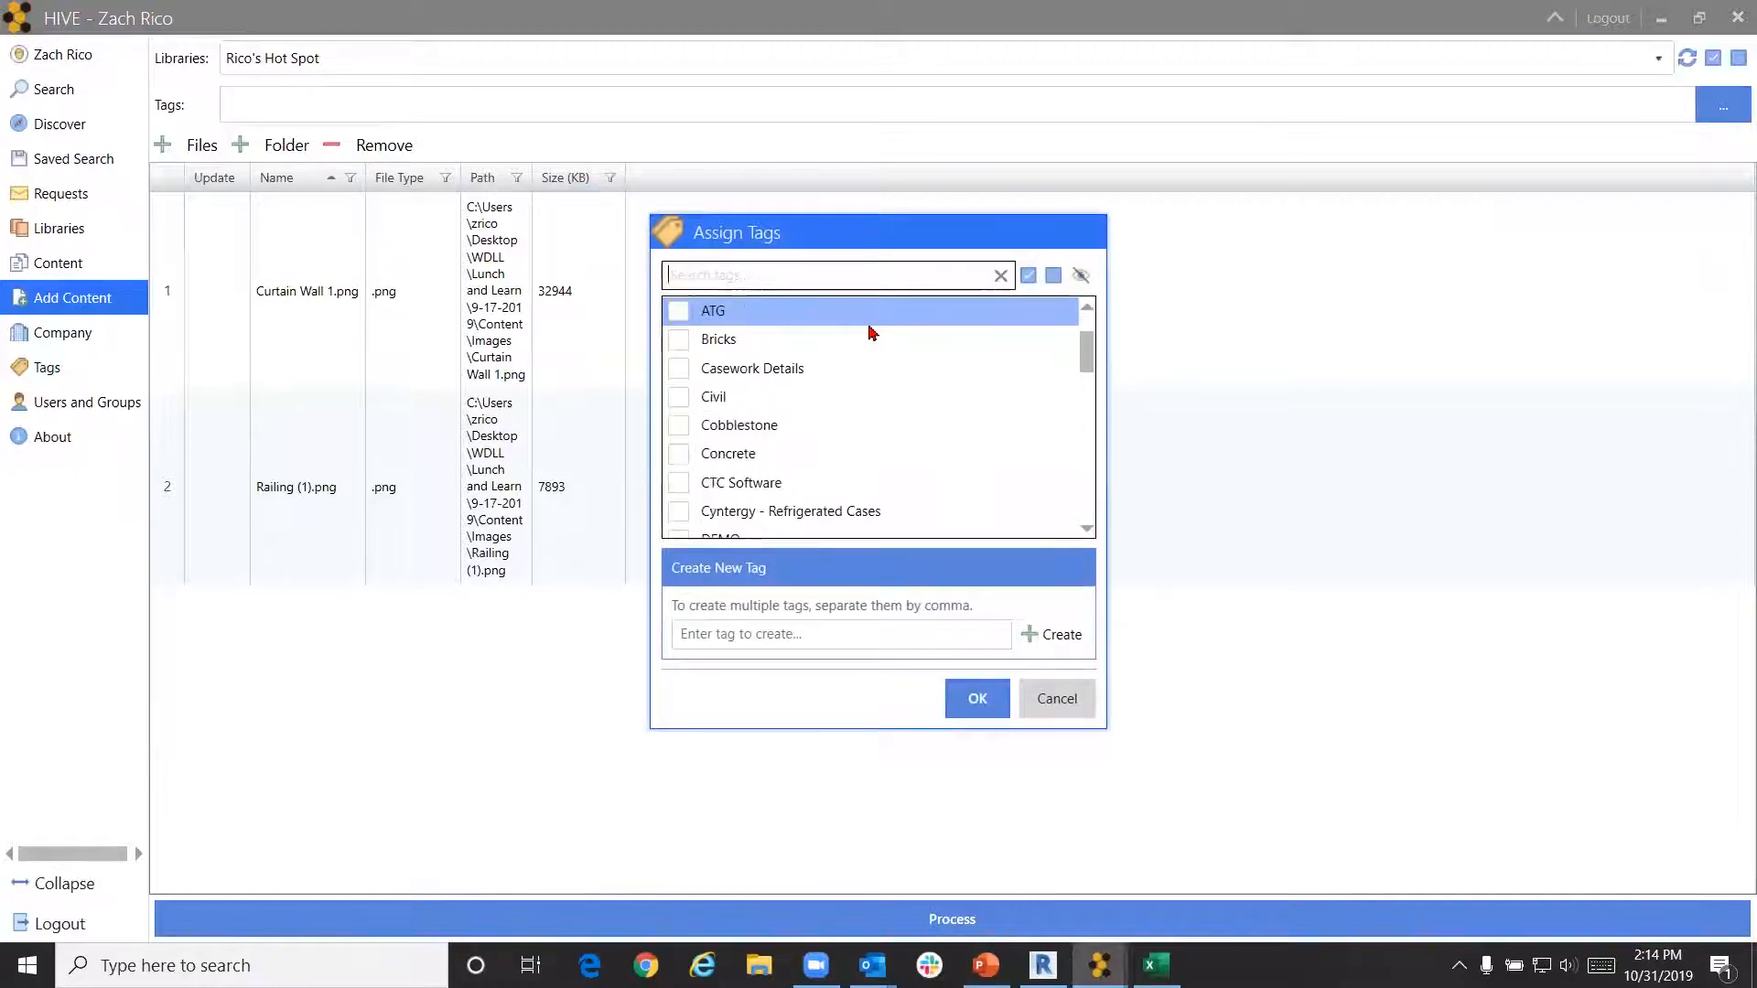
scroll(872, 332, up, 1)
click(679, 369)
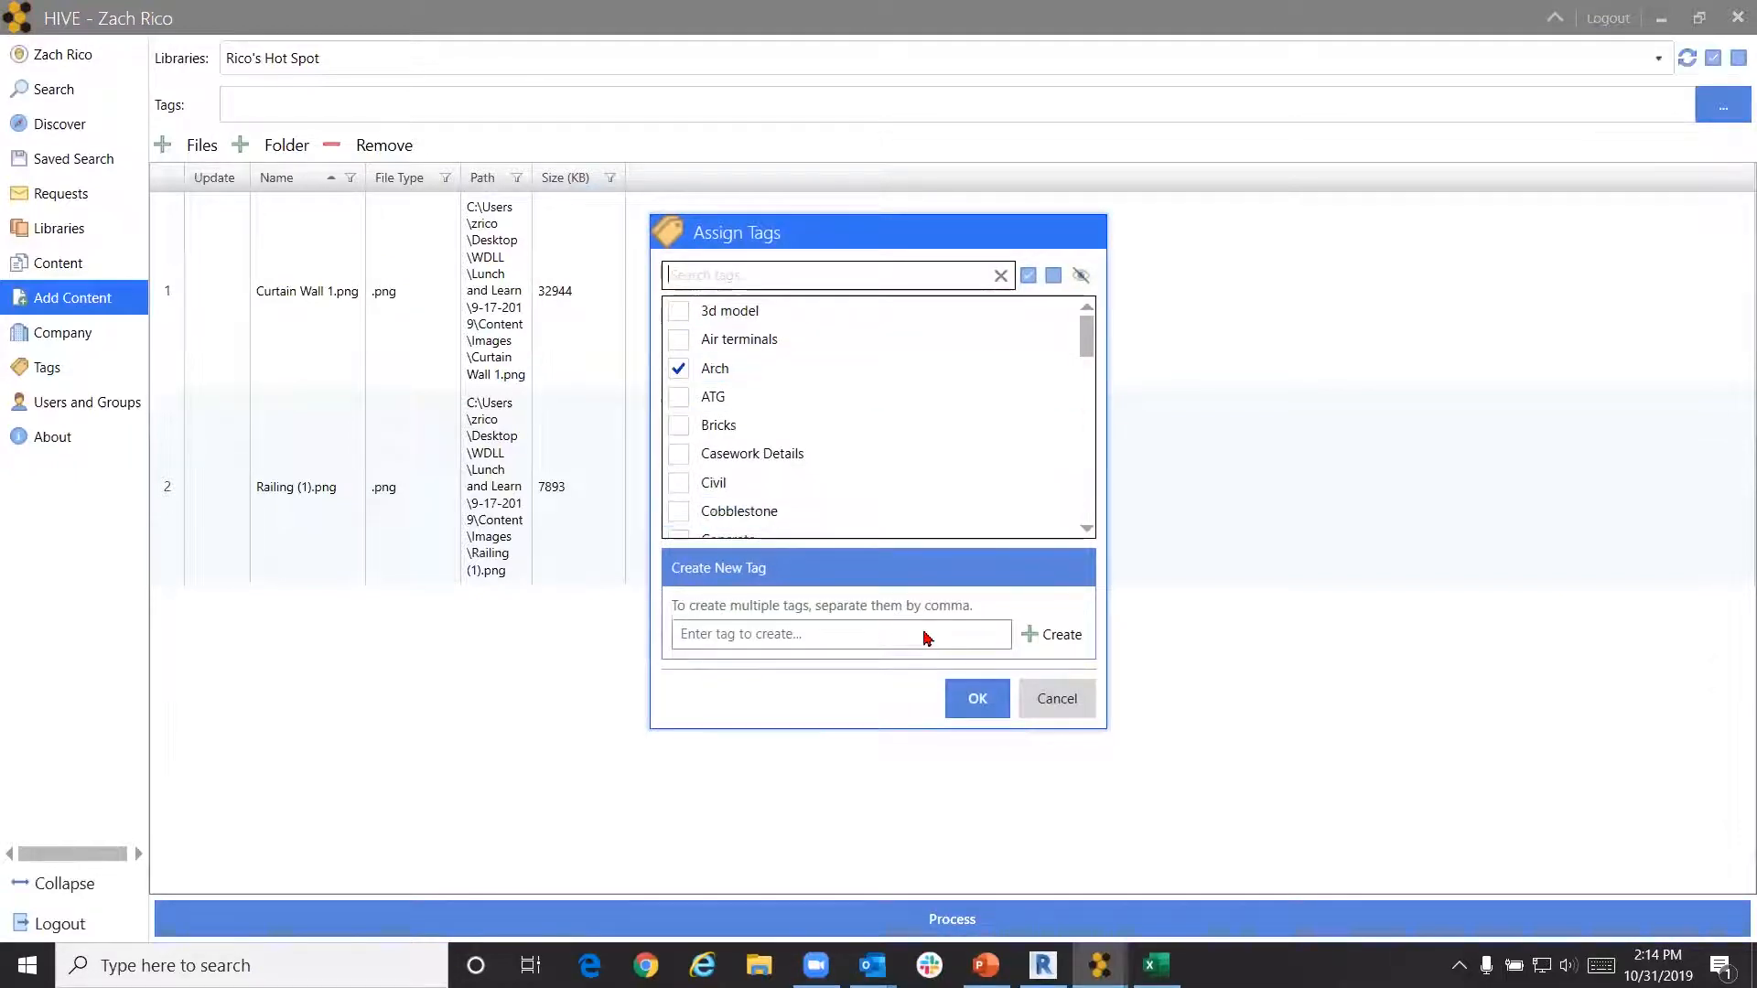
click(957, 638)
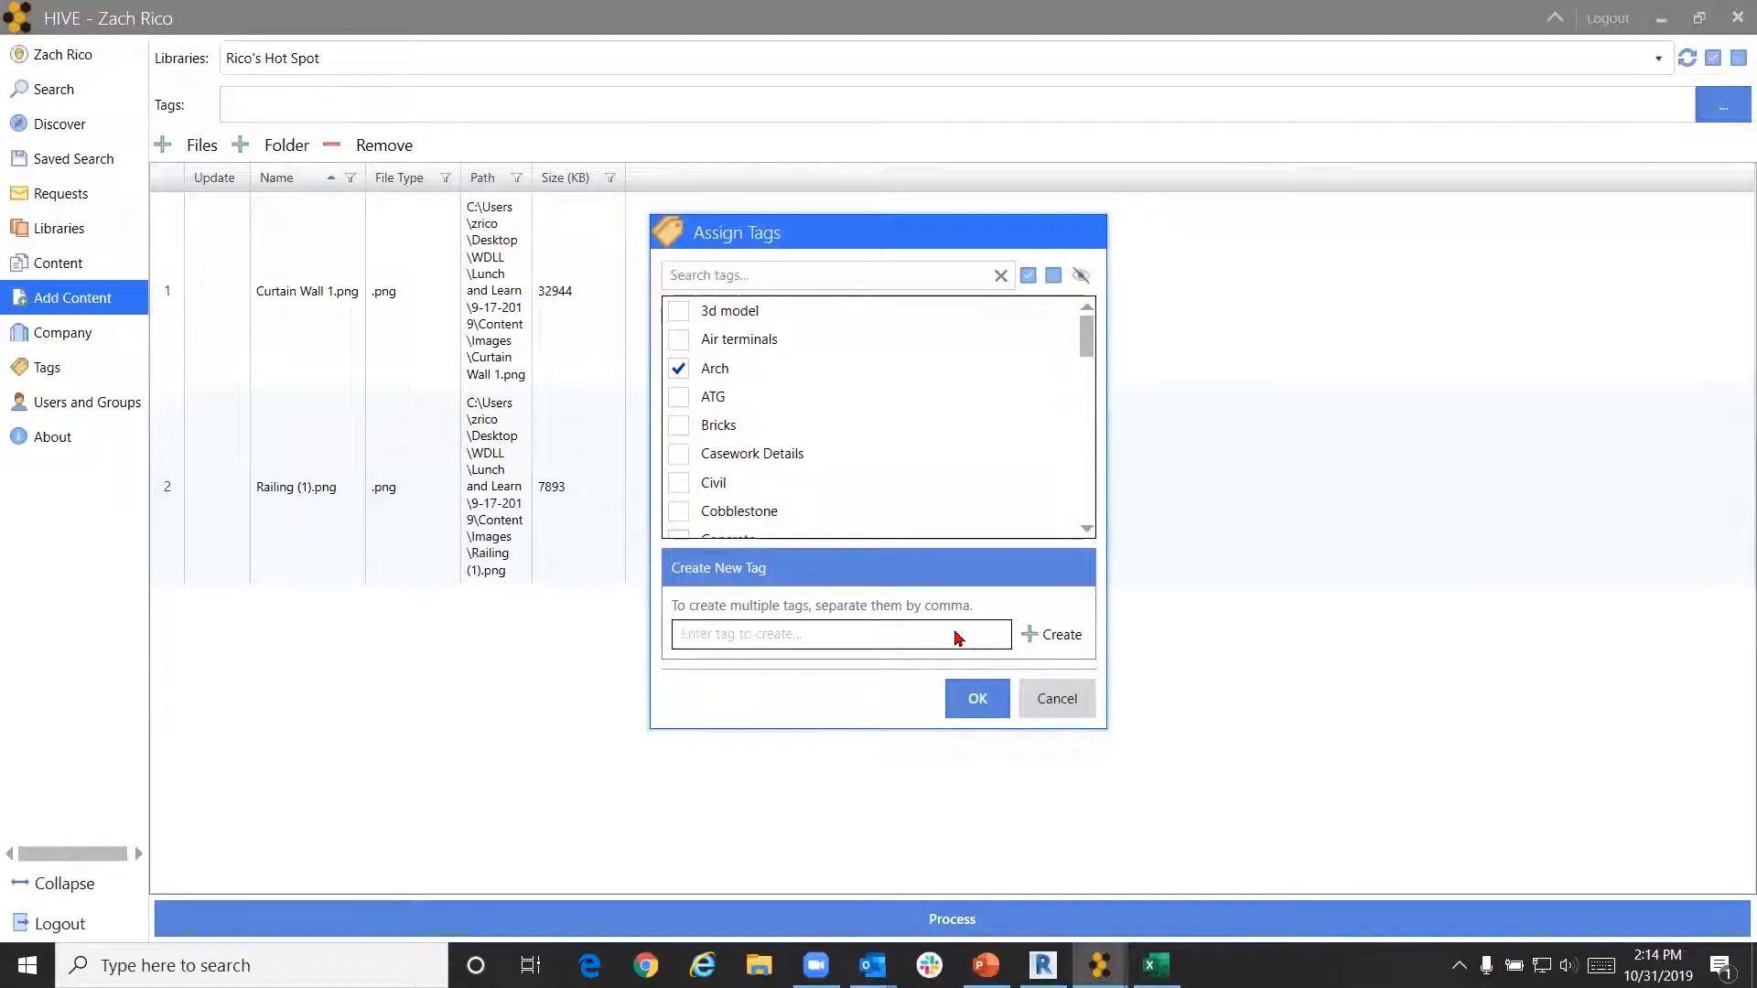
text(Imahge)
key(BackSpace)
key(BackSpace)
text(ge)
click(1070, 638)
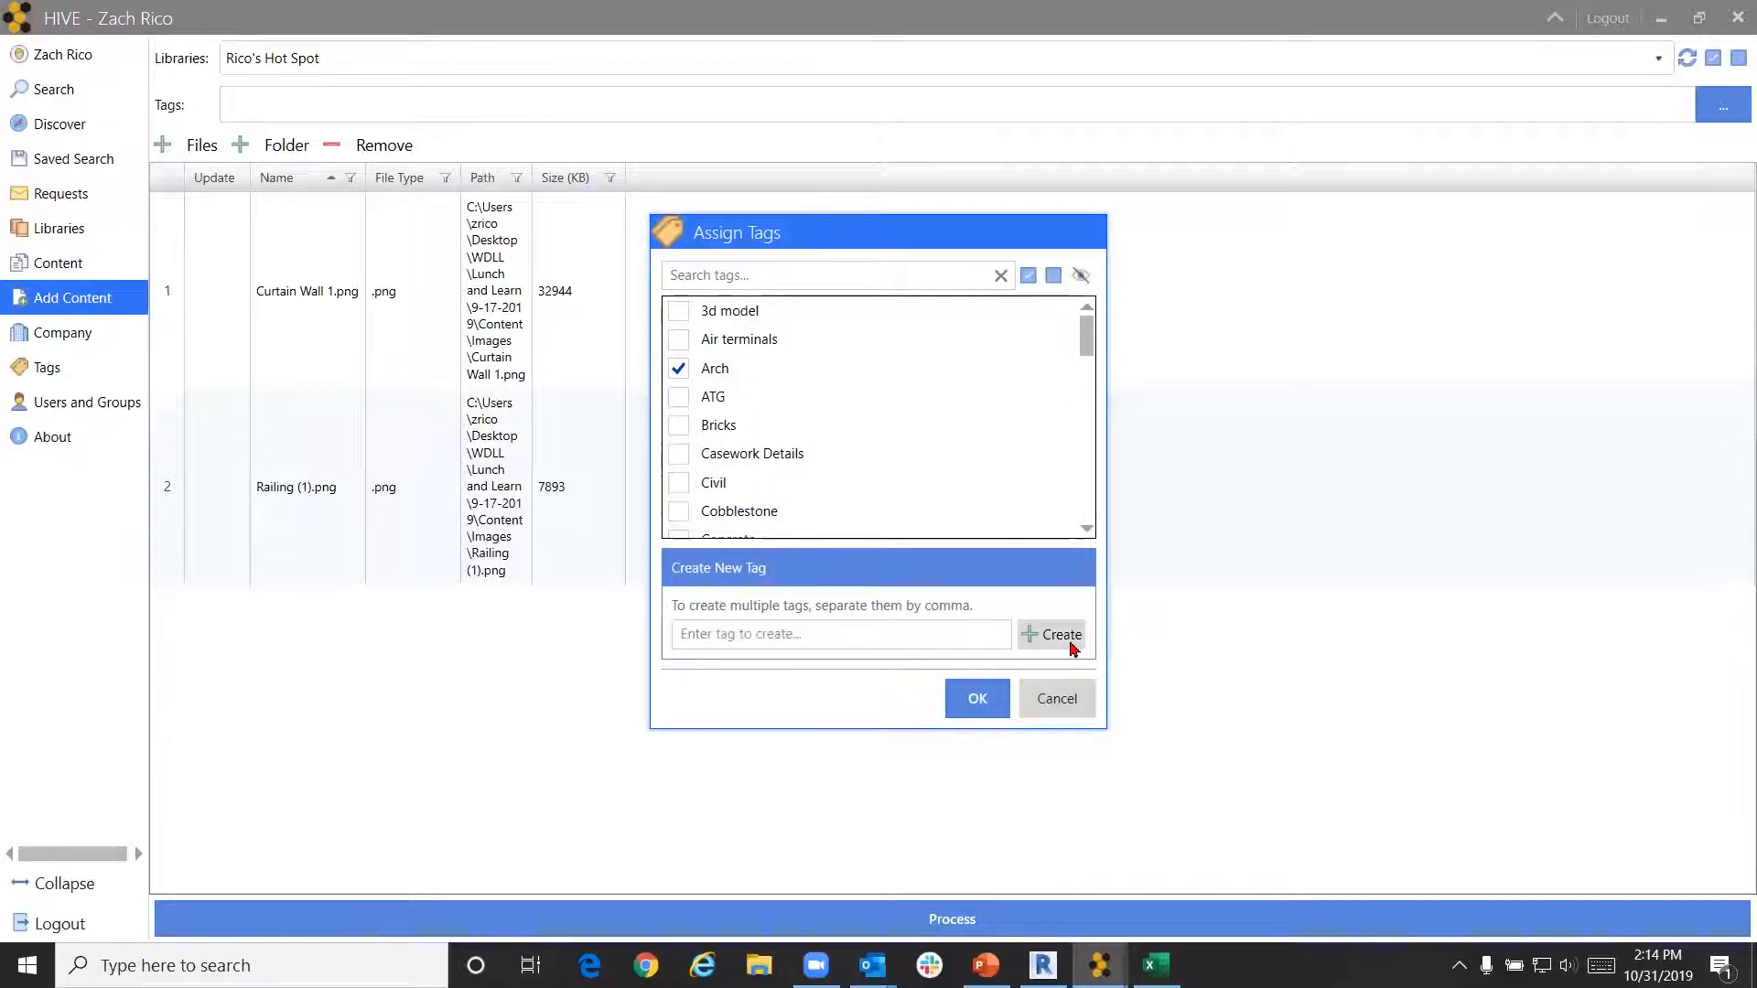
Apply the Arch and Images tags and process both images
scroll(973, 396, down, 3)
scroll(972, 396, up, 1)
scroll(975, 404, down, 2)
scroll(973, 400, down, 1)
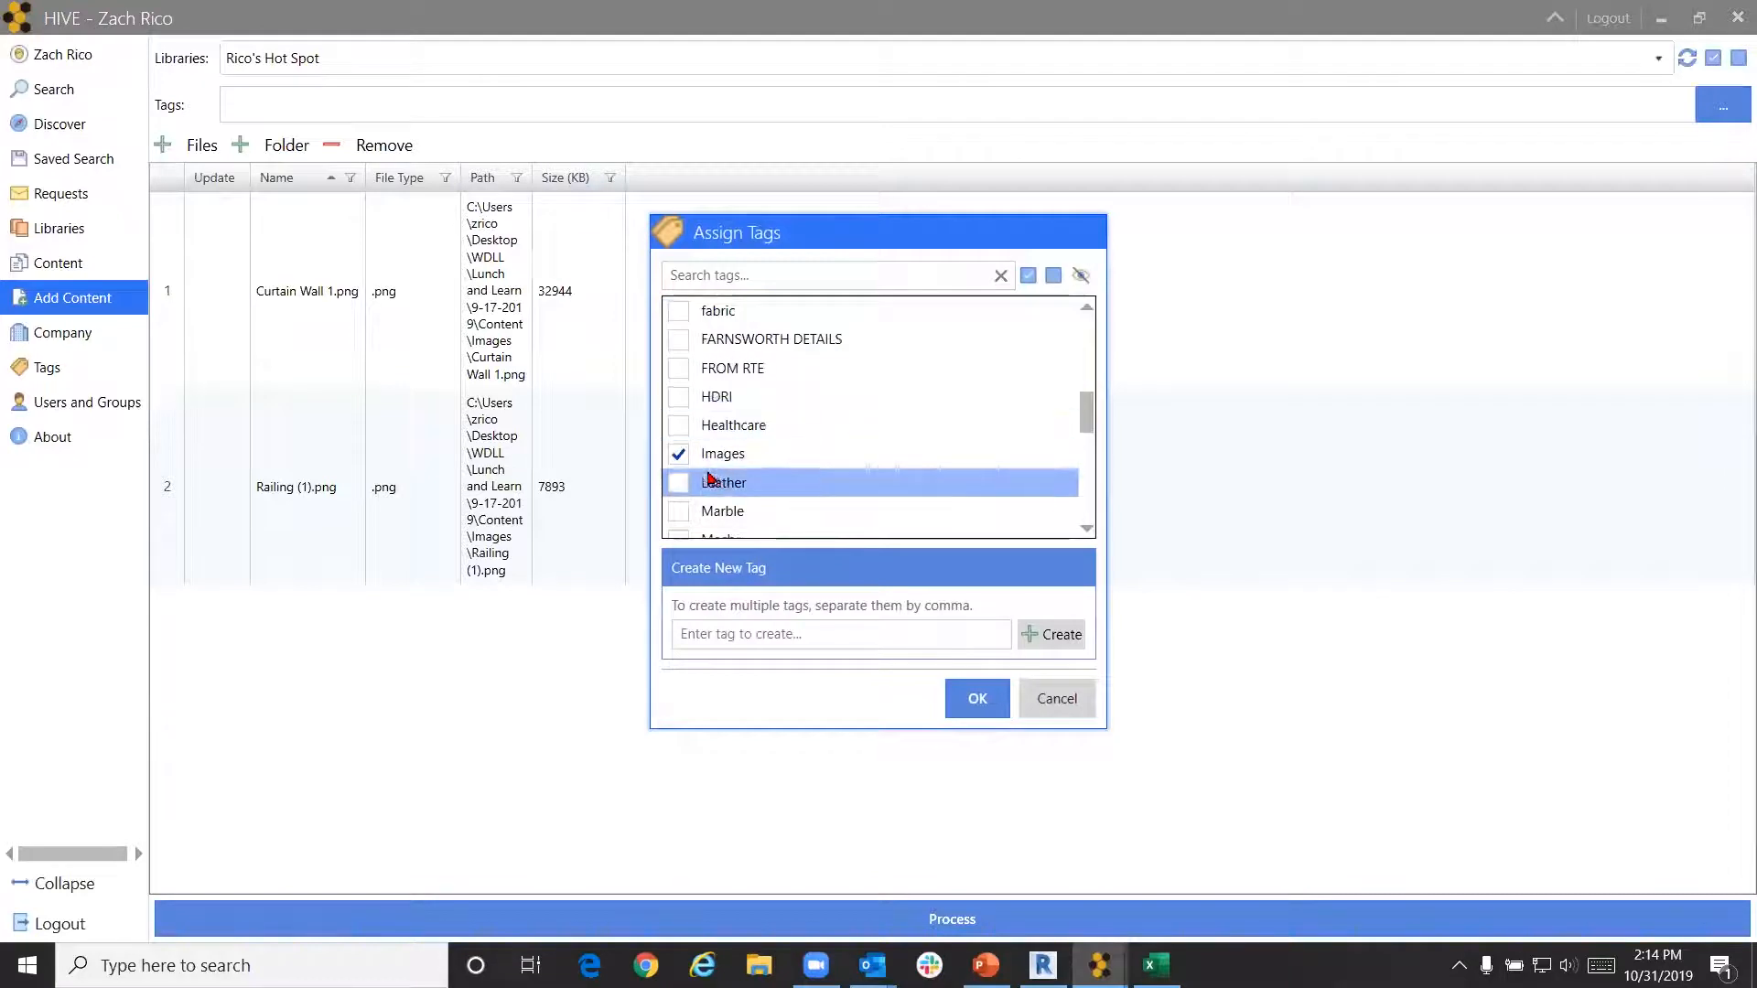
key(ctrl)
key(ctrl)
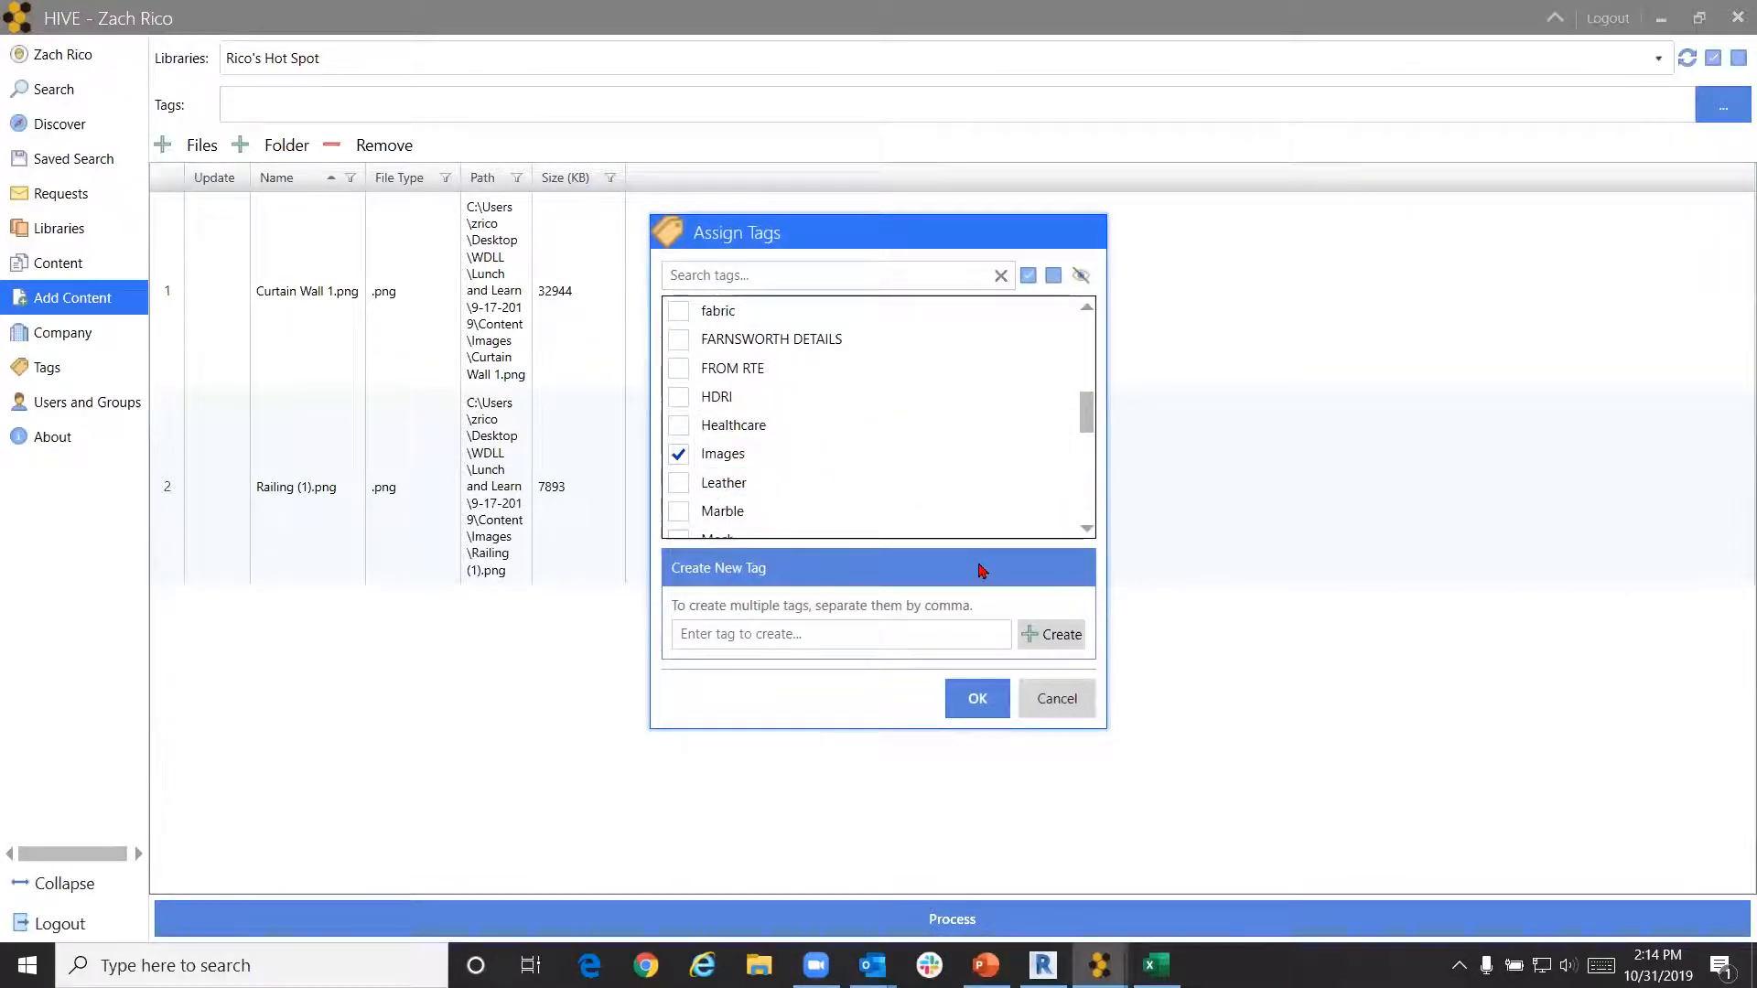
click(977, 693)
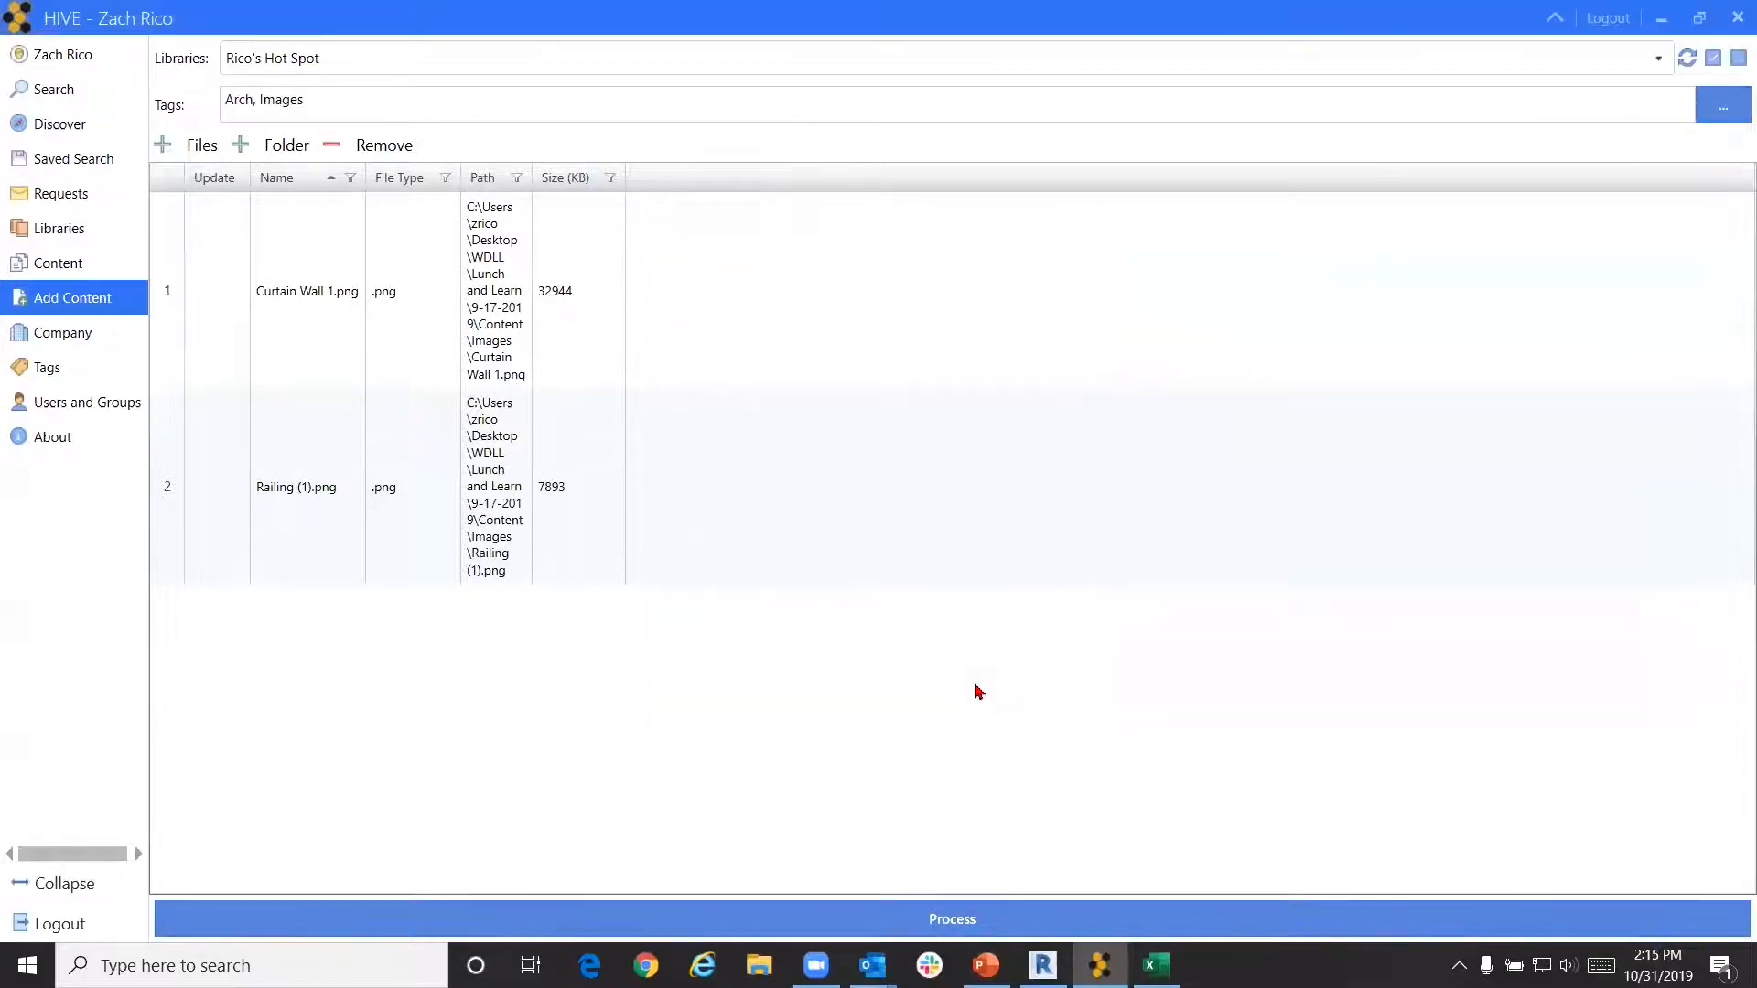
click(963, 918)
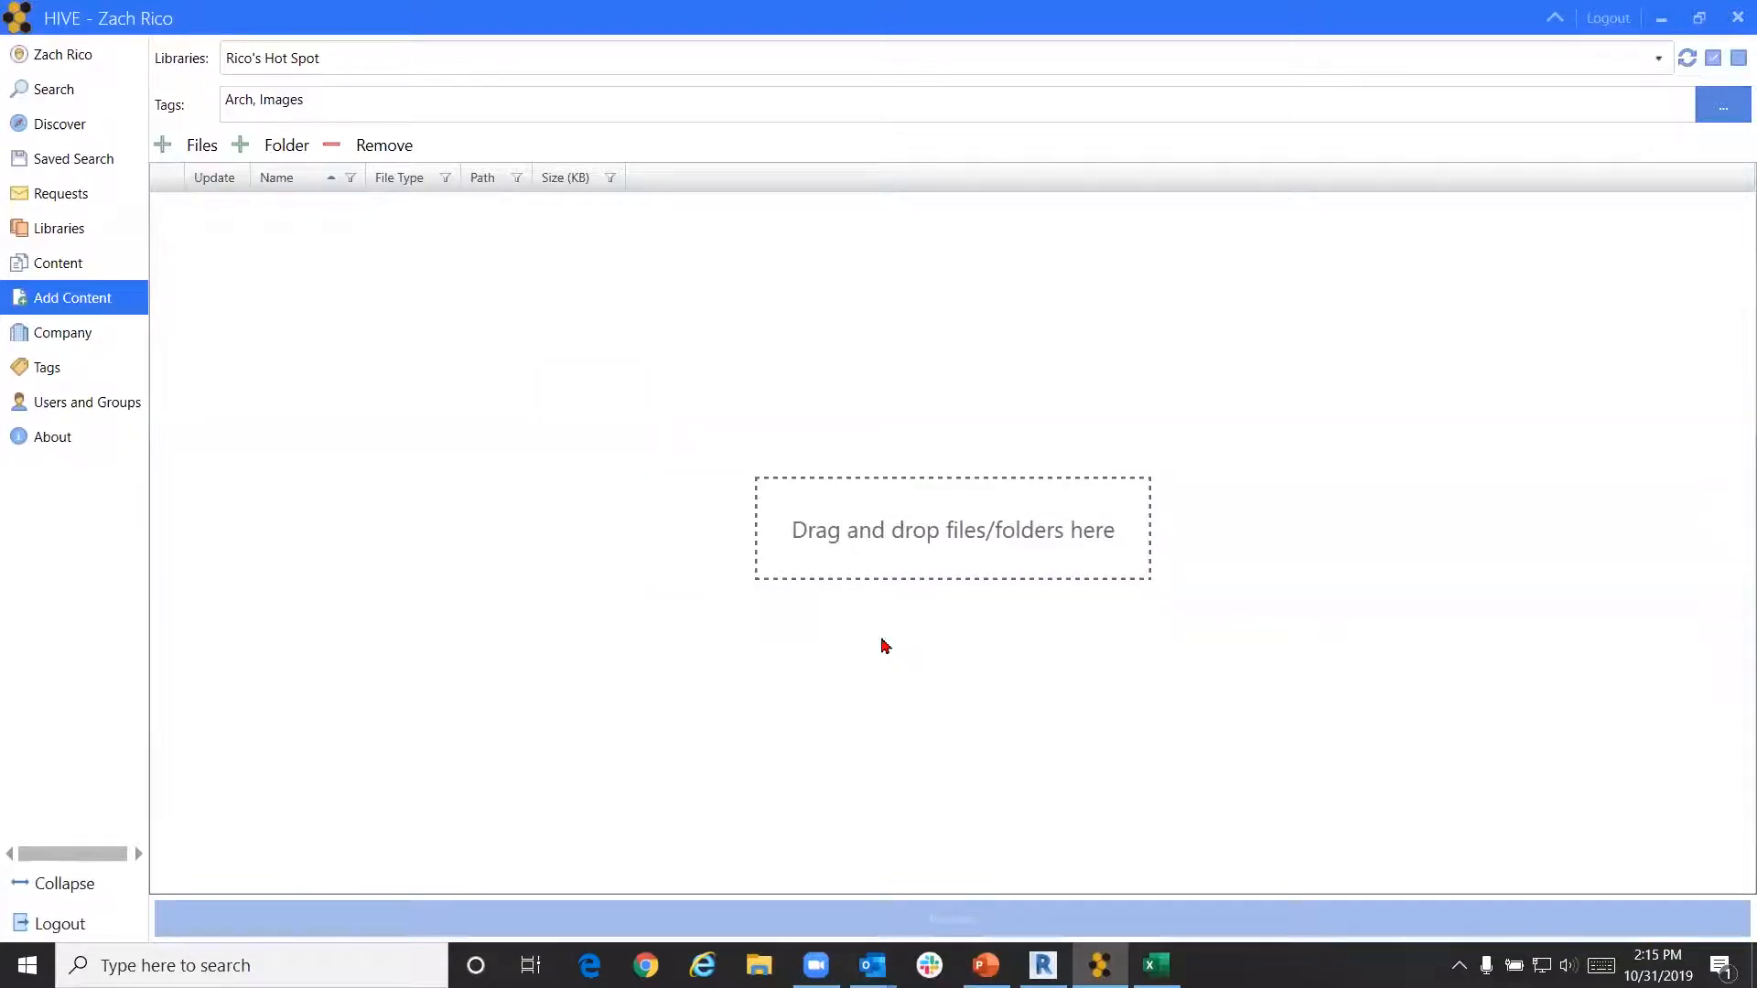
Upload Widget Engineering Office Building_2019 from Content\Revit with the Arch and Images tags
click(202, 145)
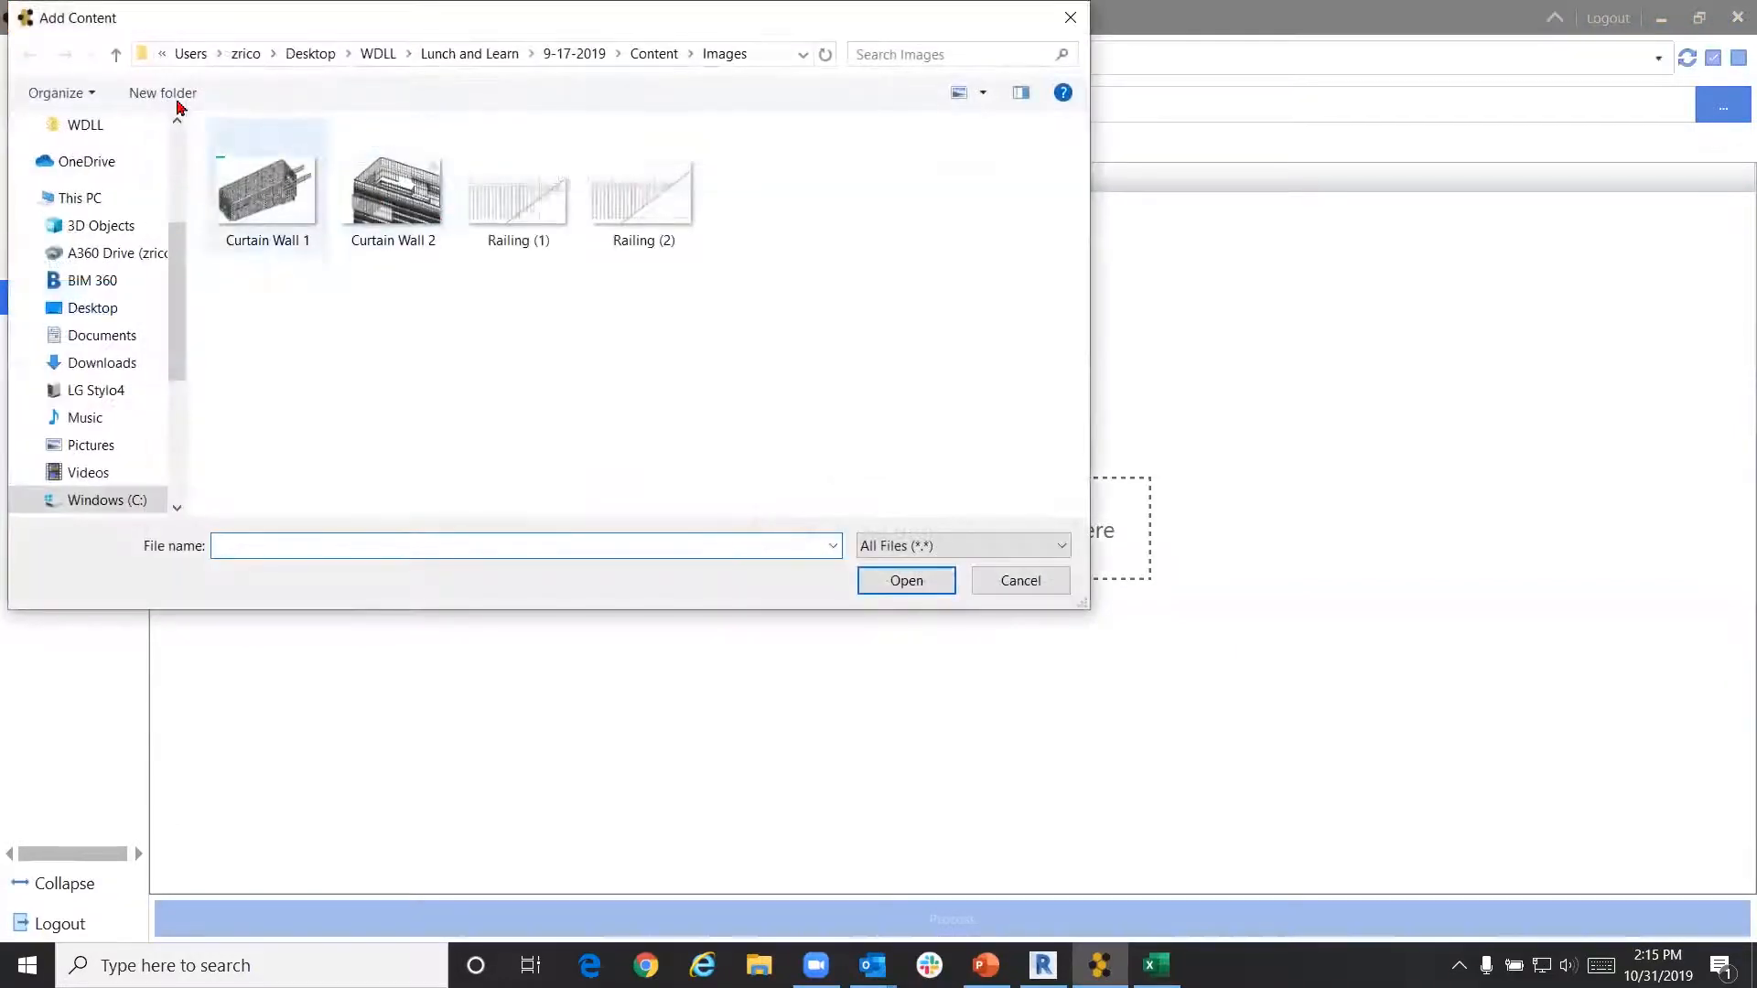
click(665, 58)
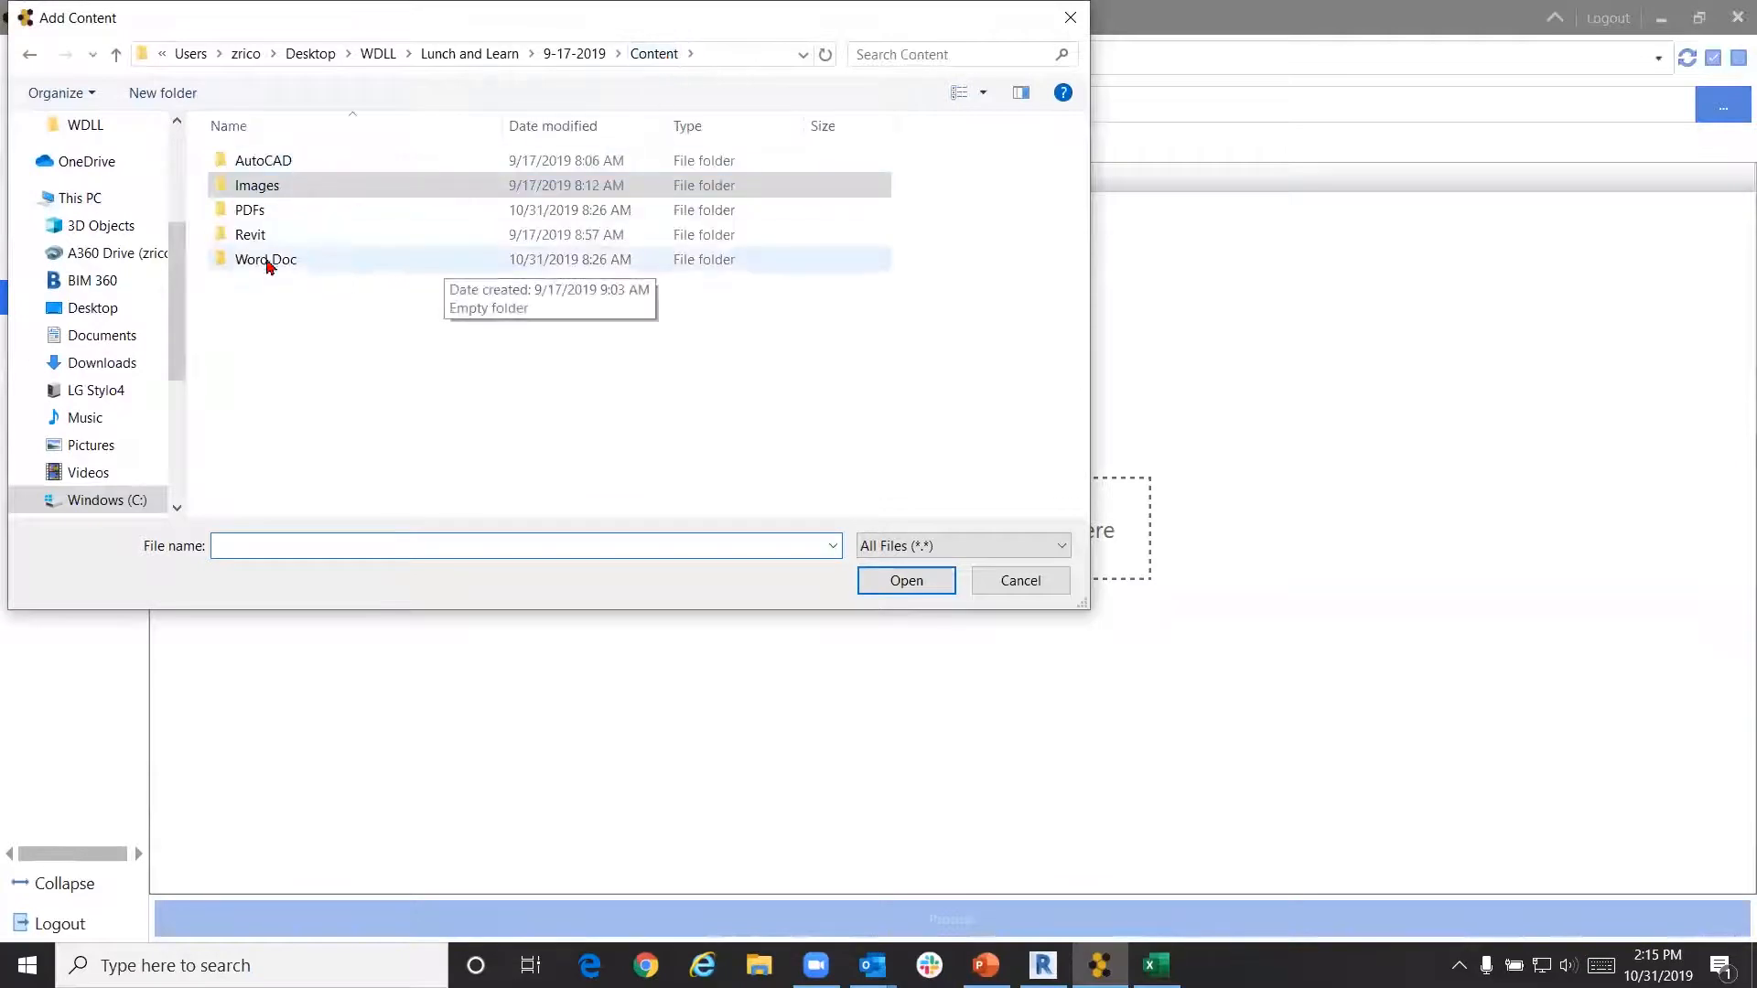
click(283, 237)
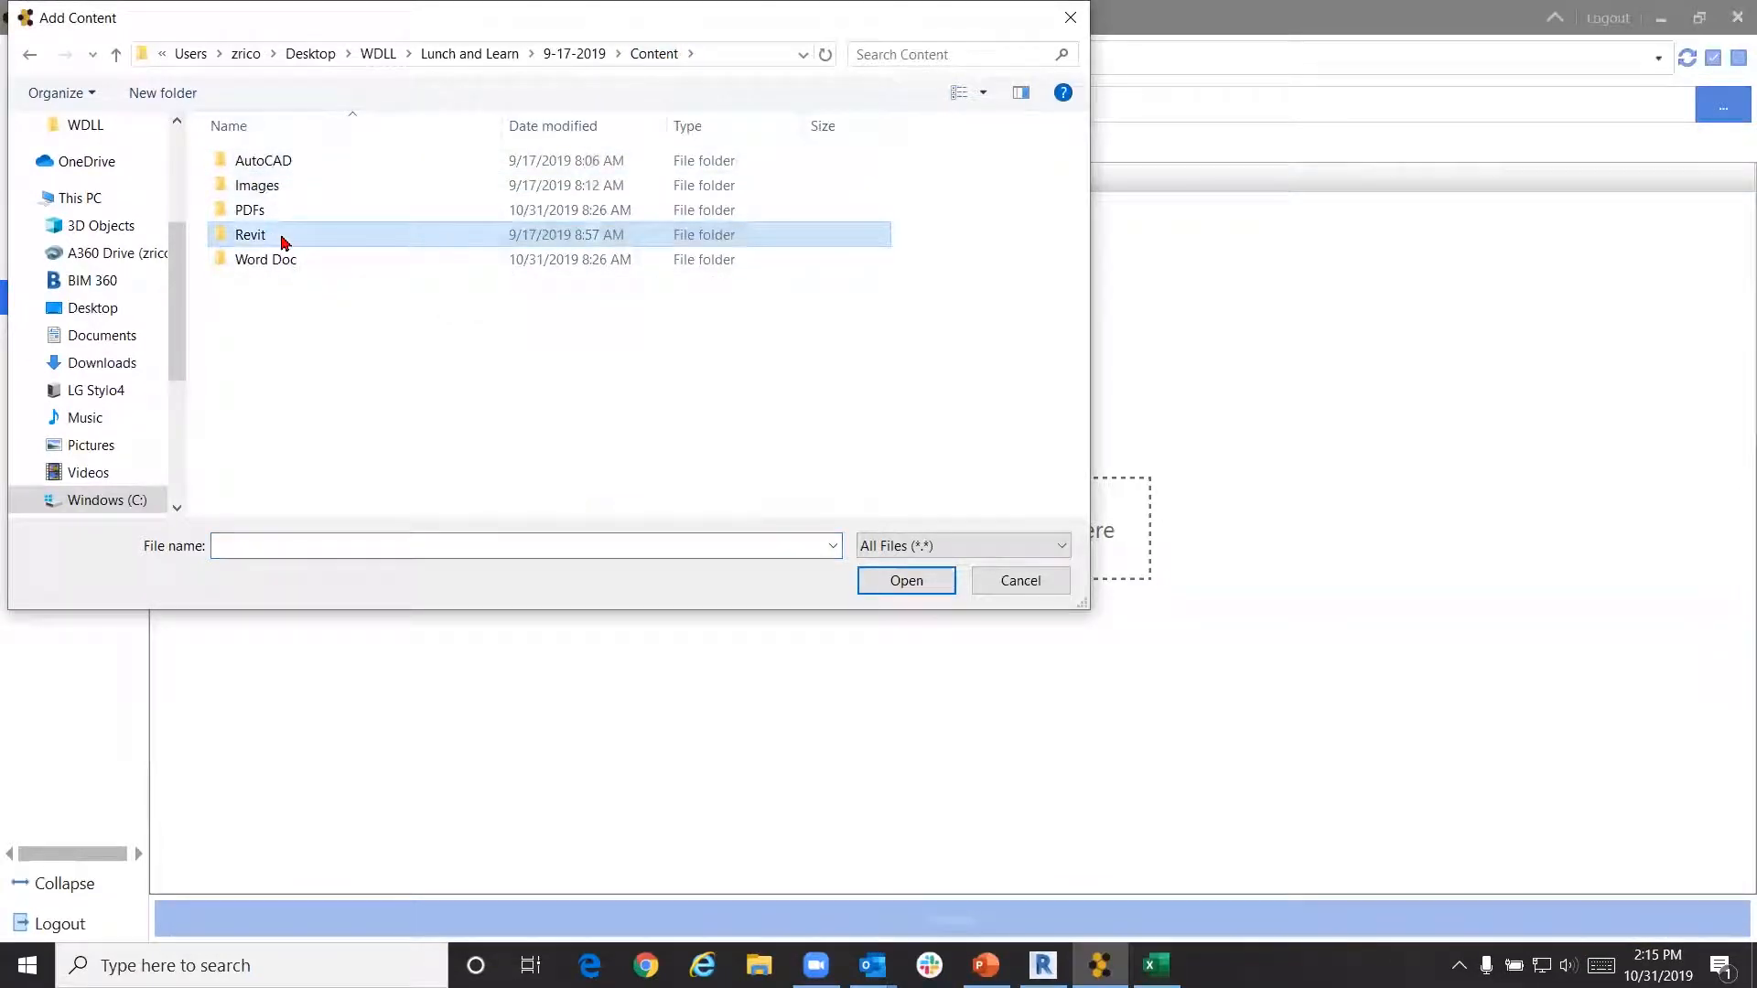
double_click(284, 238)
click(285, 240)
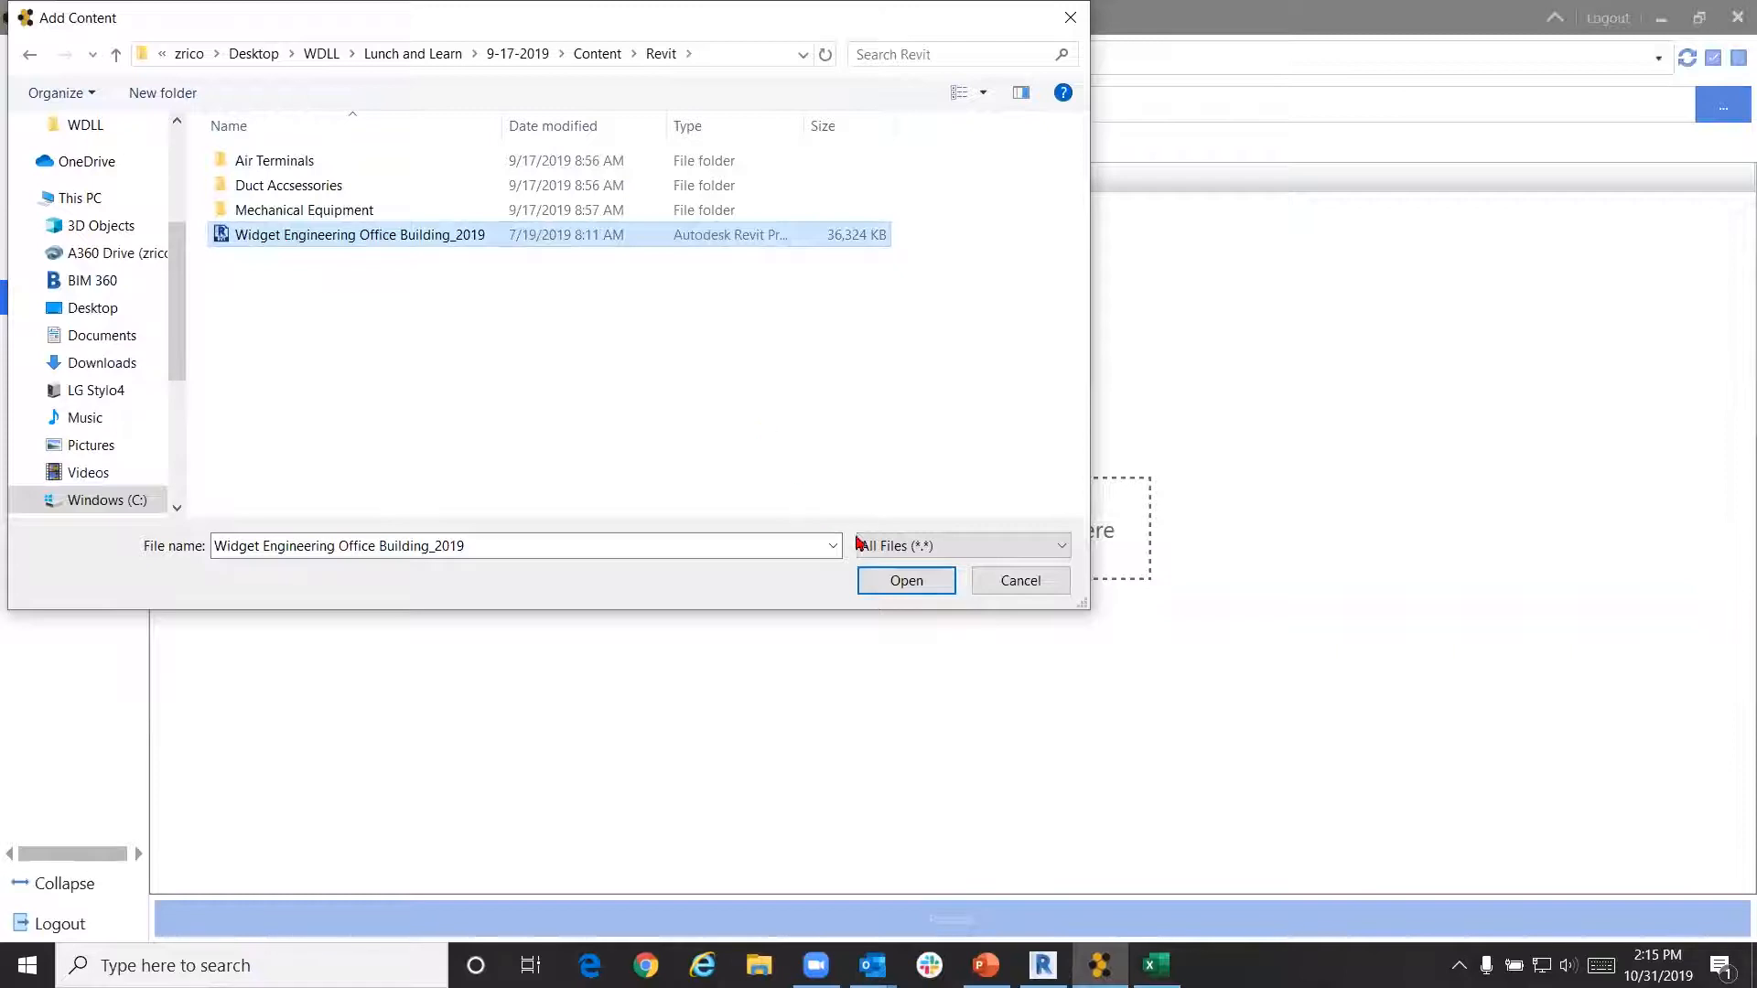
click(886, 581)
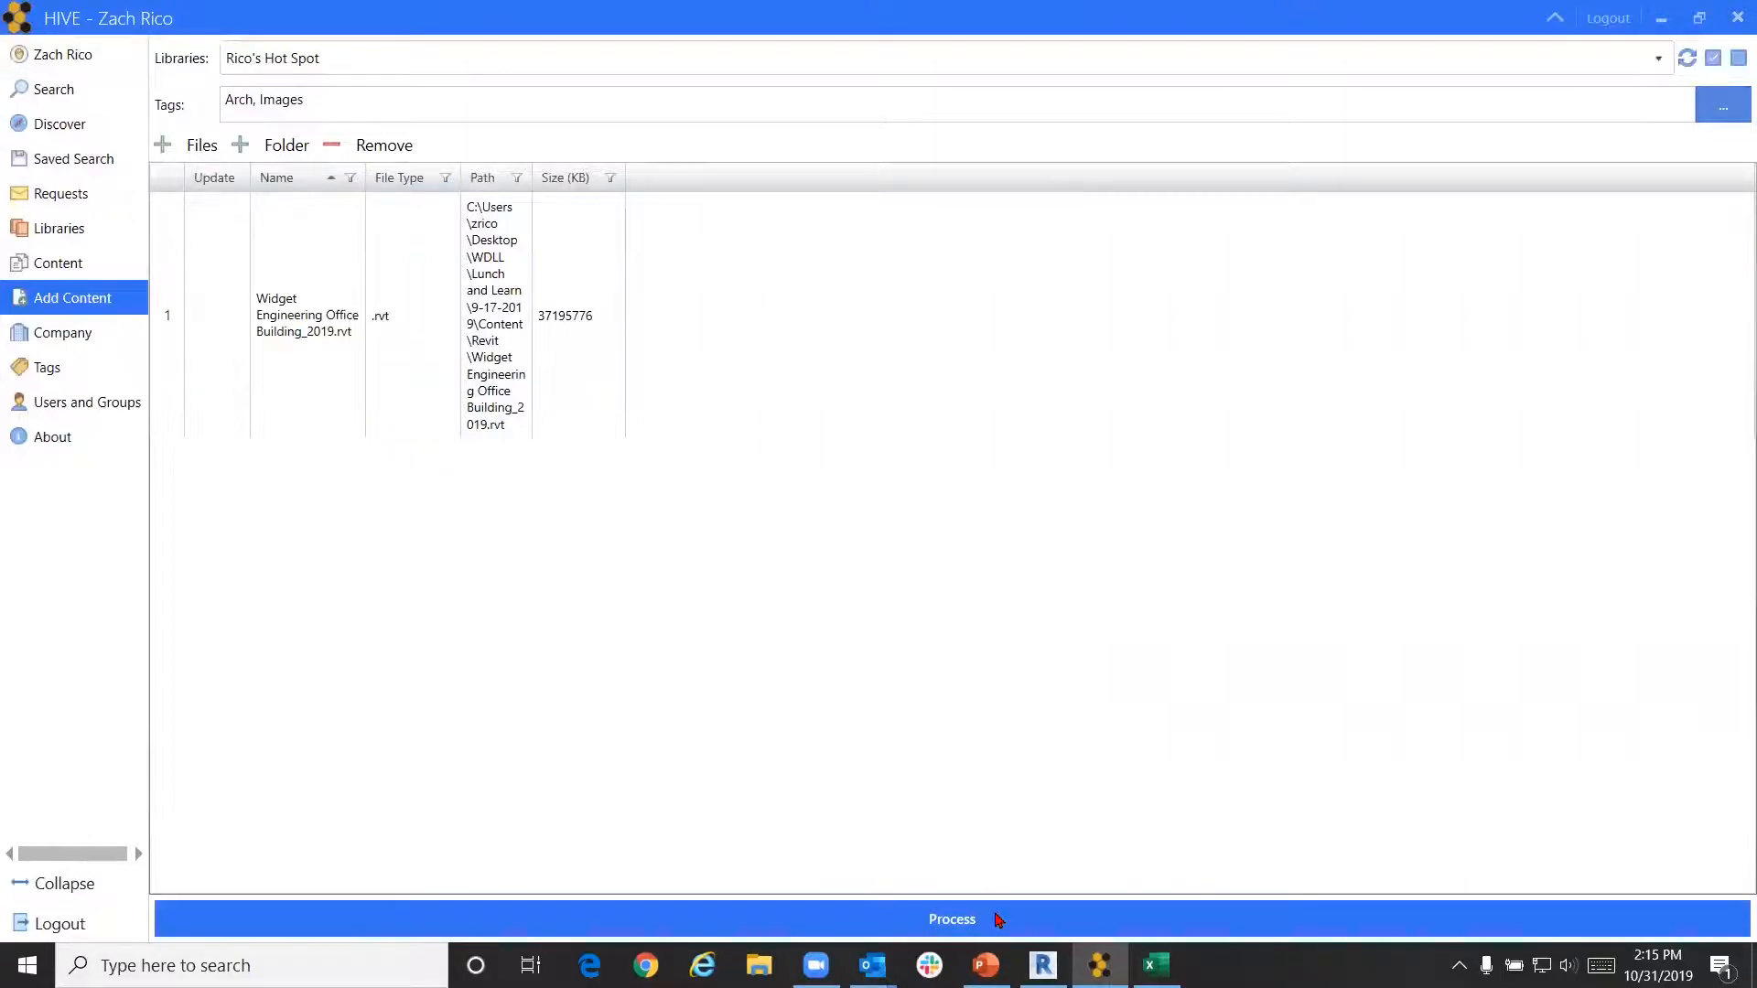
click(997, 919)
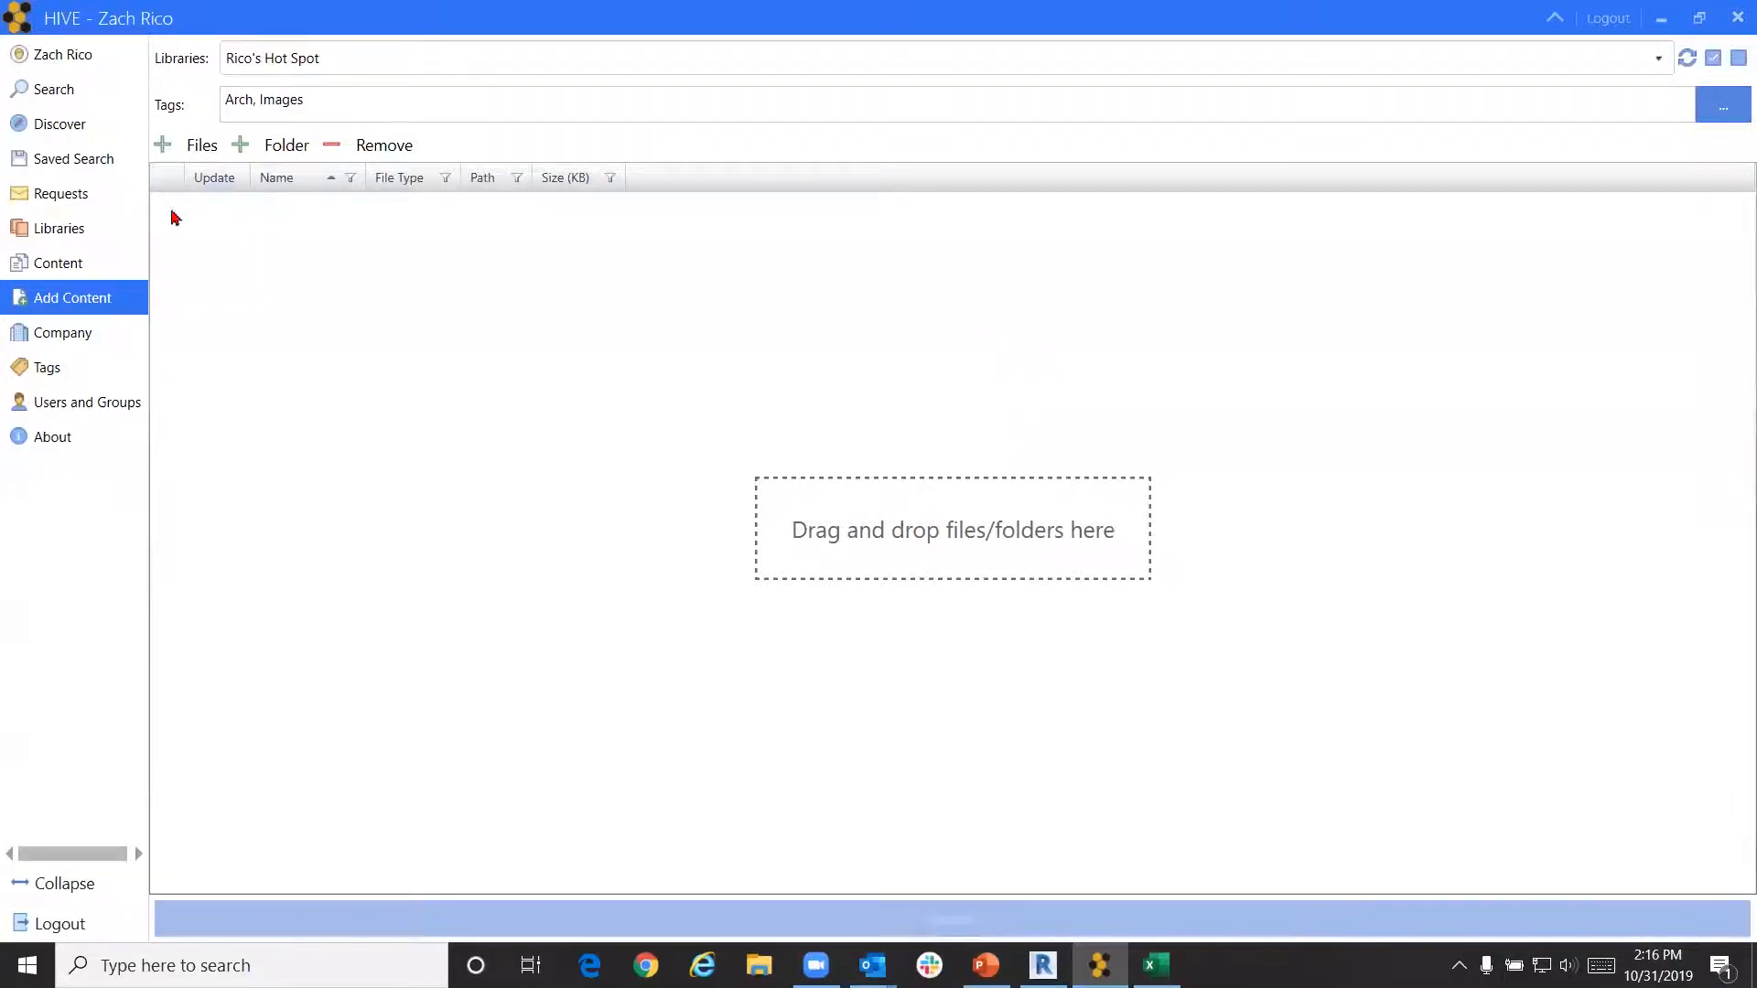
Open Search and list the content of the Rico's Hot Spot library
click(107, 103)
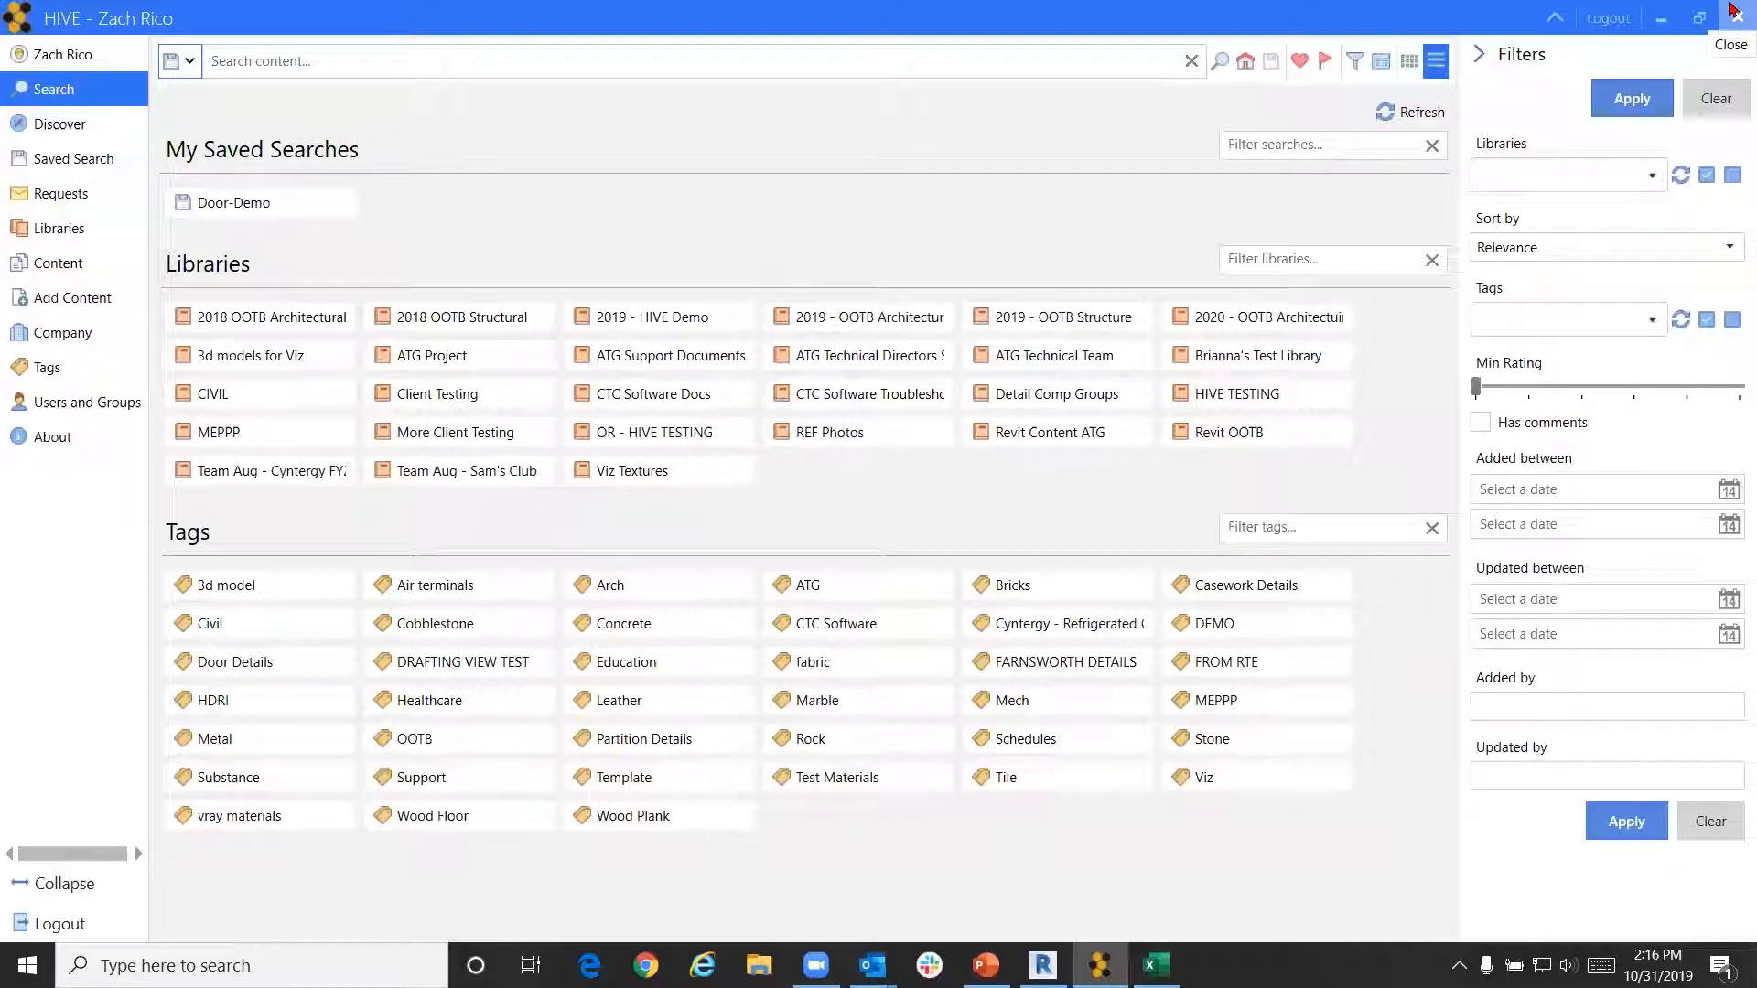
click(1732, 11)
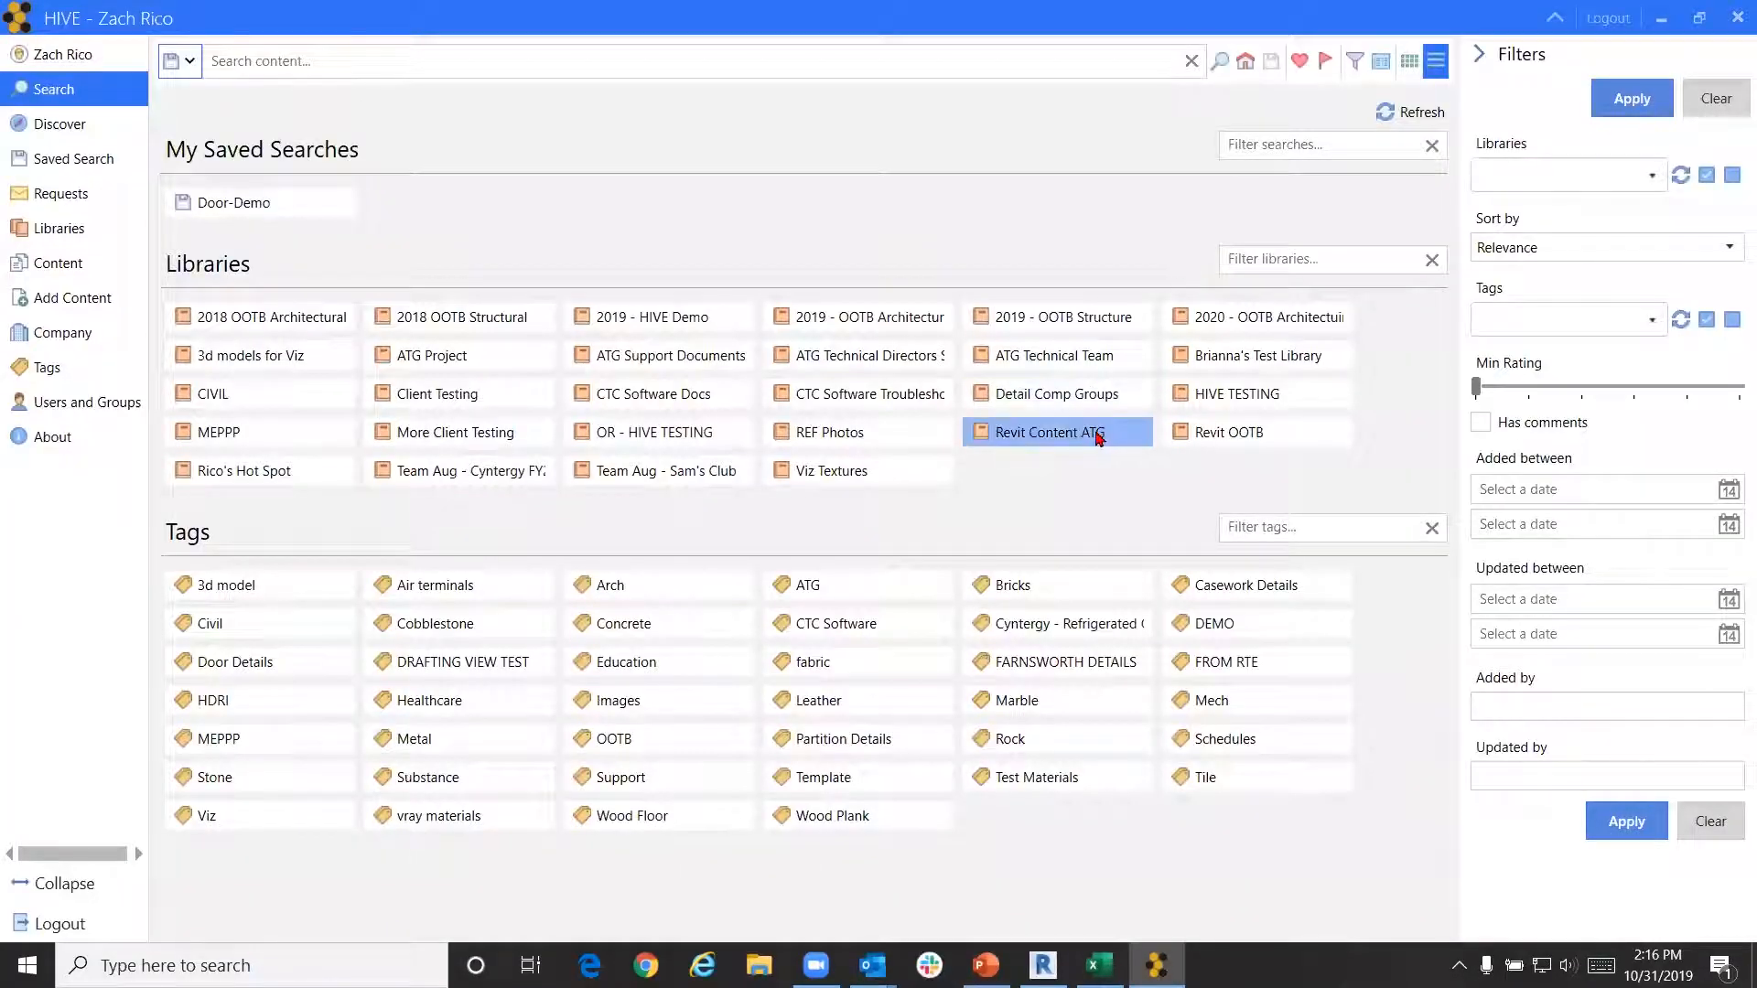
click(280, 480)
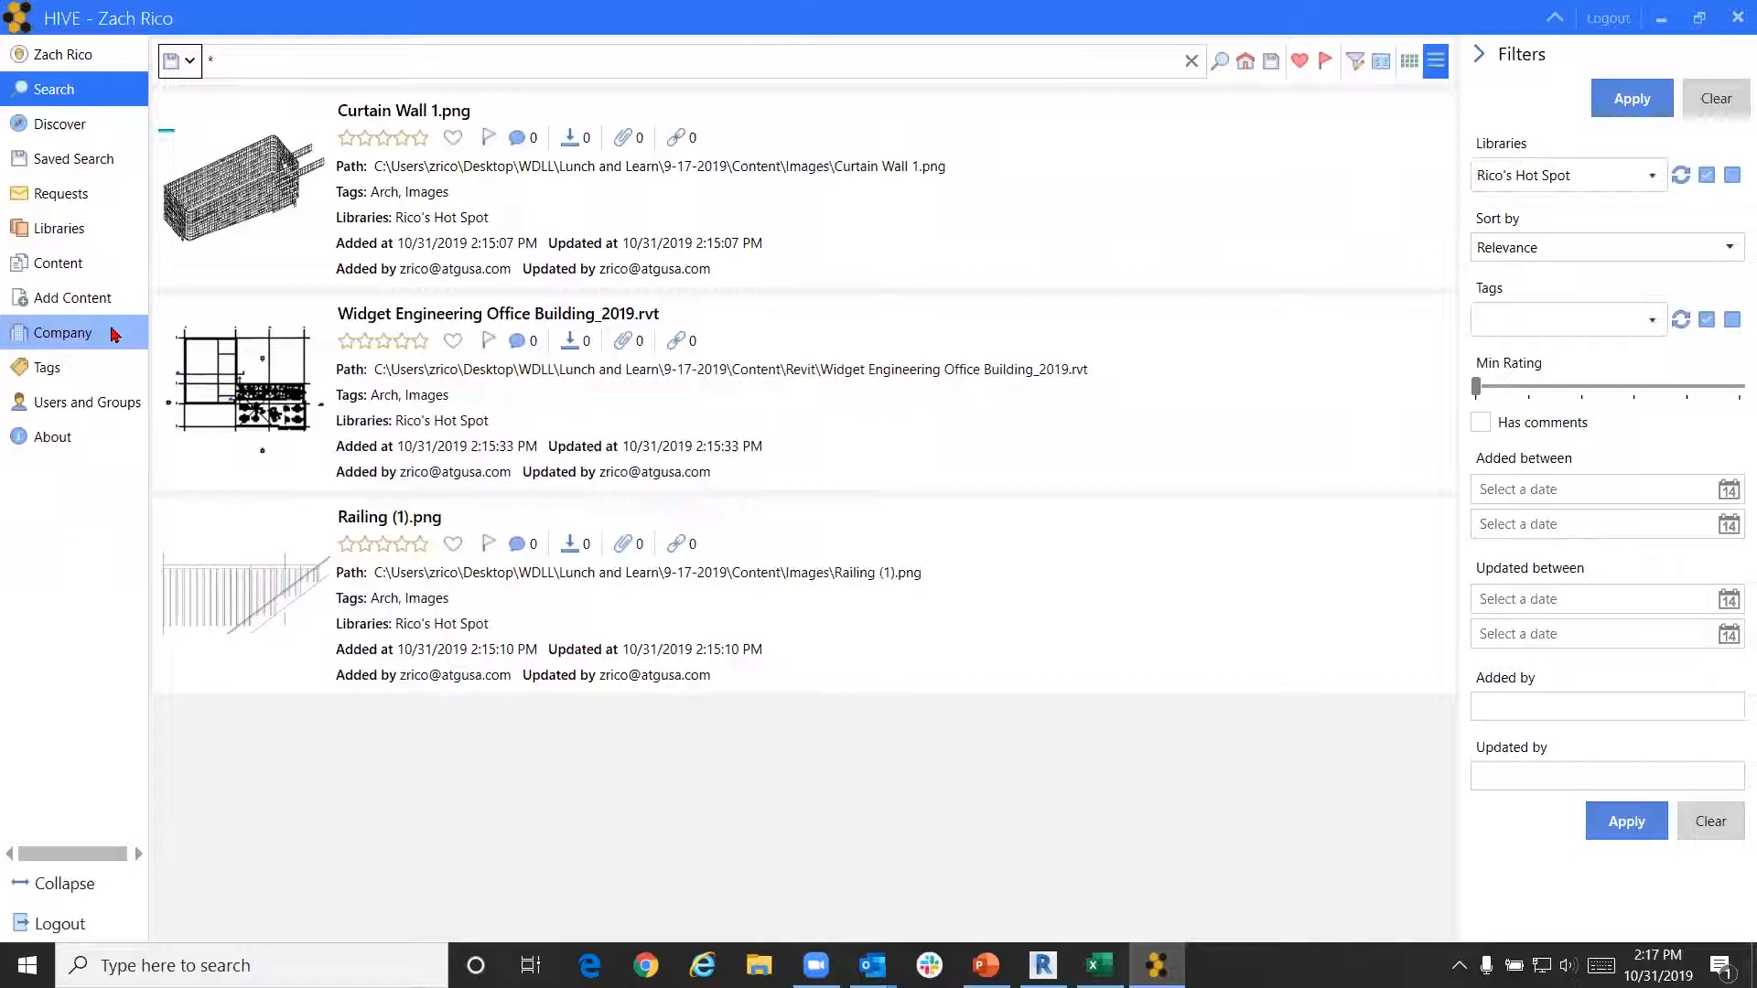
Show the ATG USA Company Settings page with its log and cache paths and user permission options
click(114, 334)
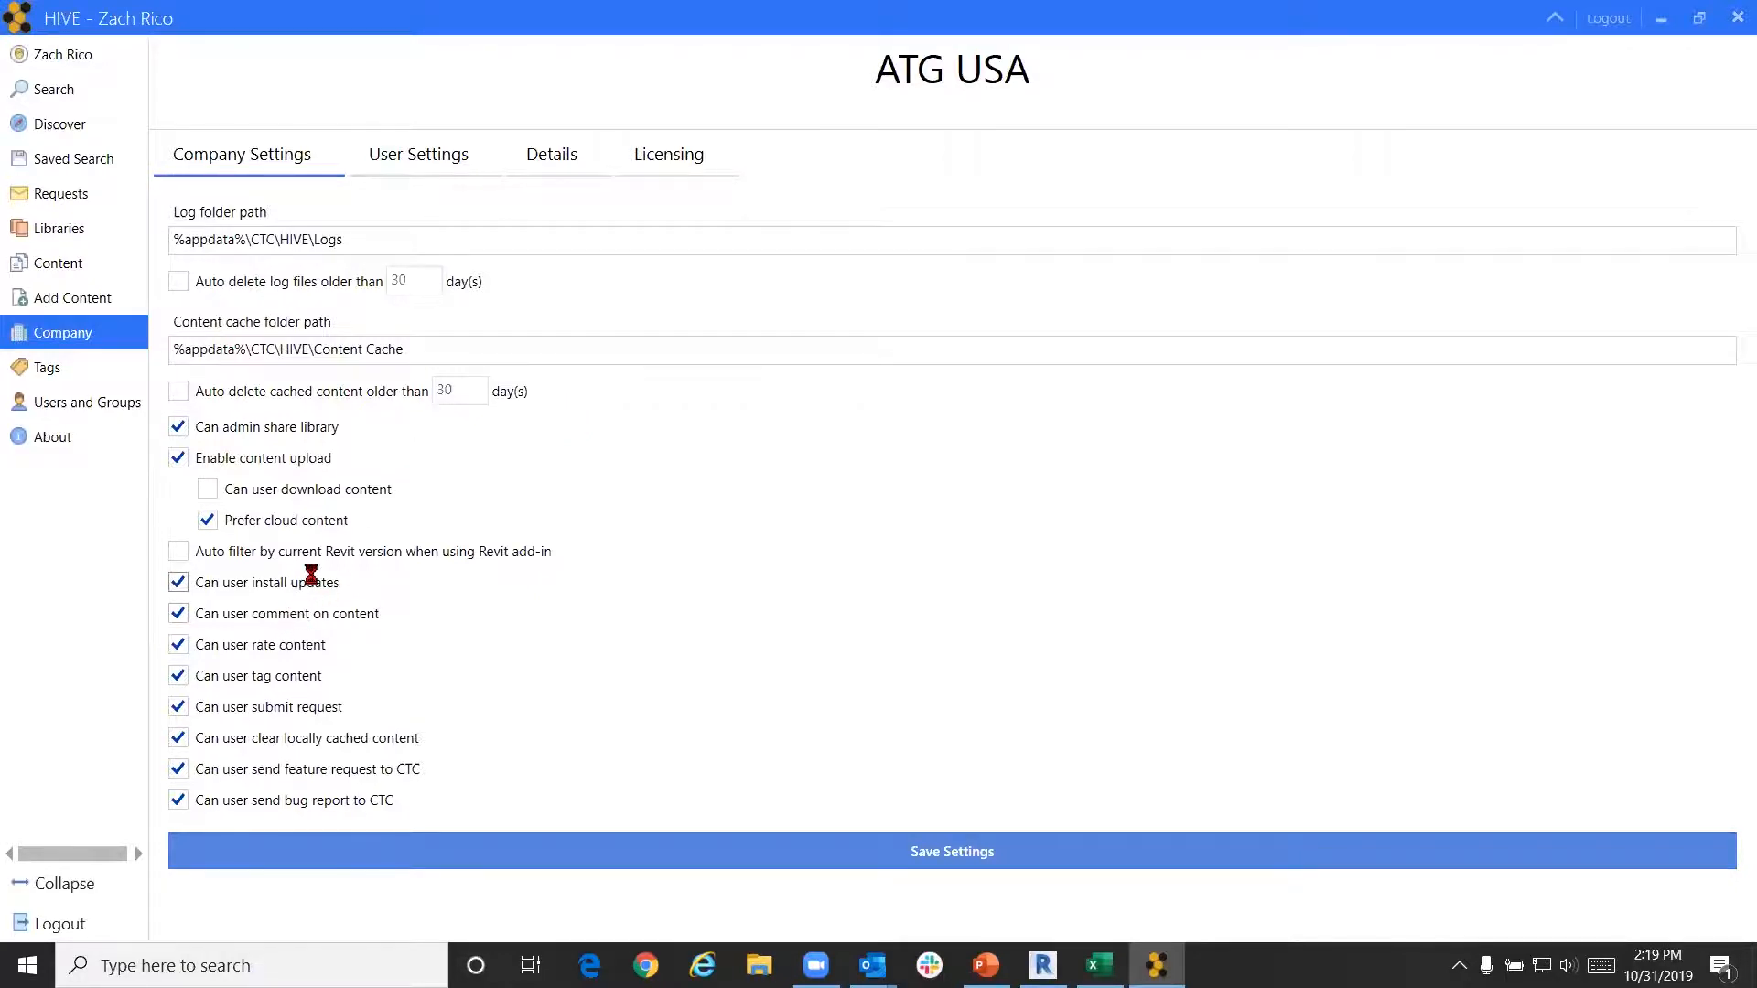
Dismiss the chat notification and view User Settings: 100 items per page and Grid default layout
key(ctrl)
key(ctrl)
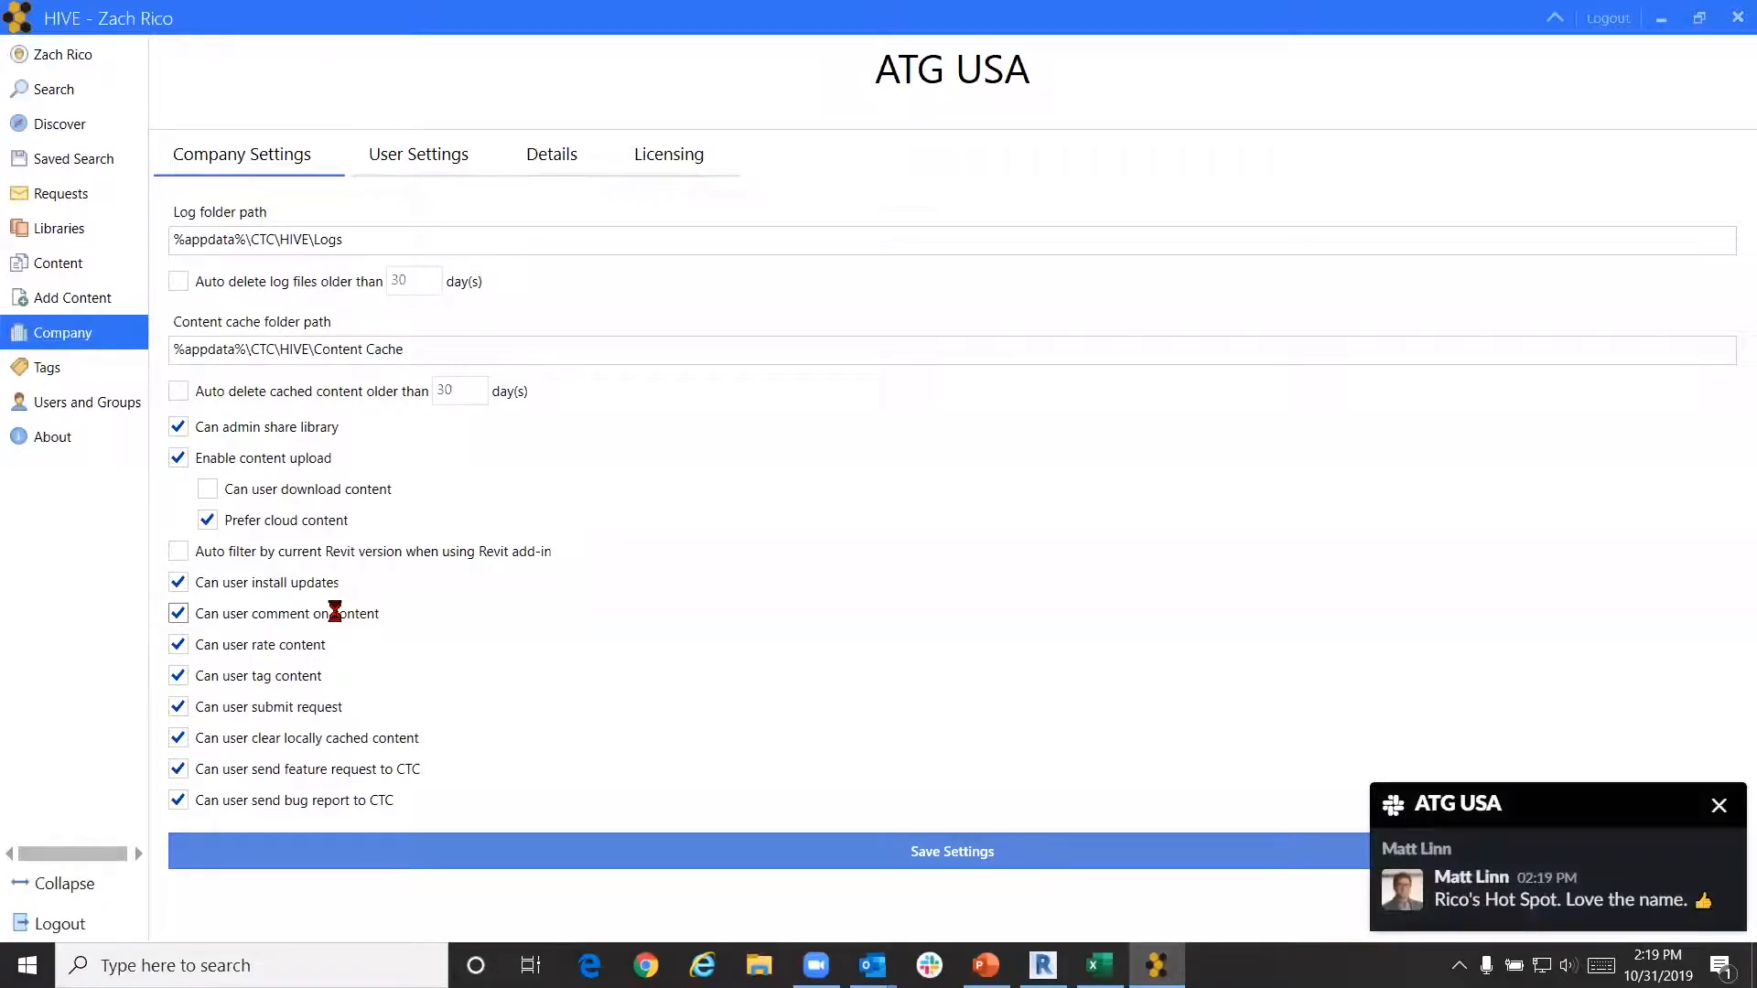
click(1707, 805)
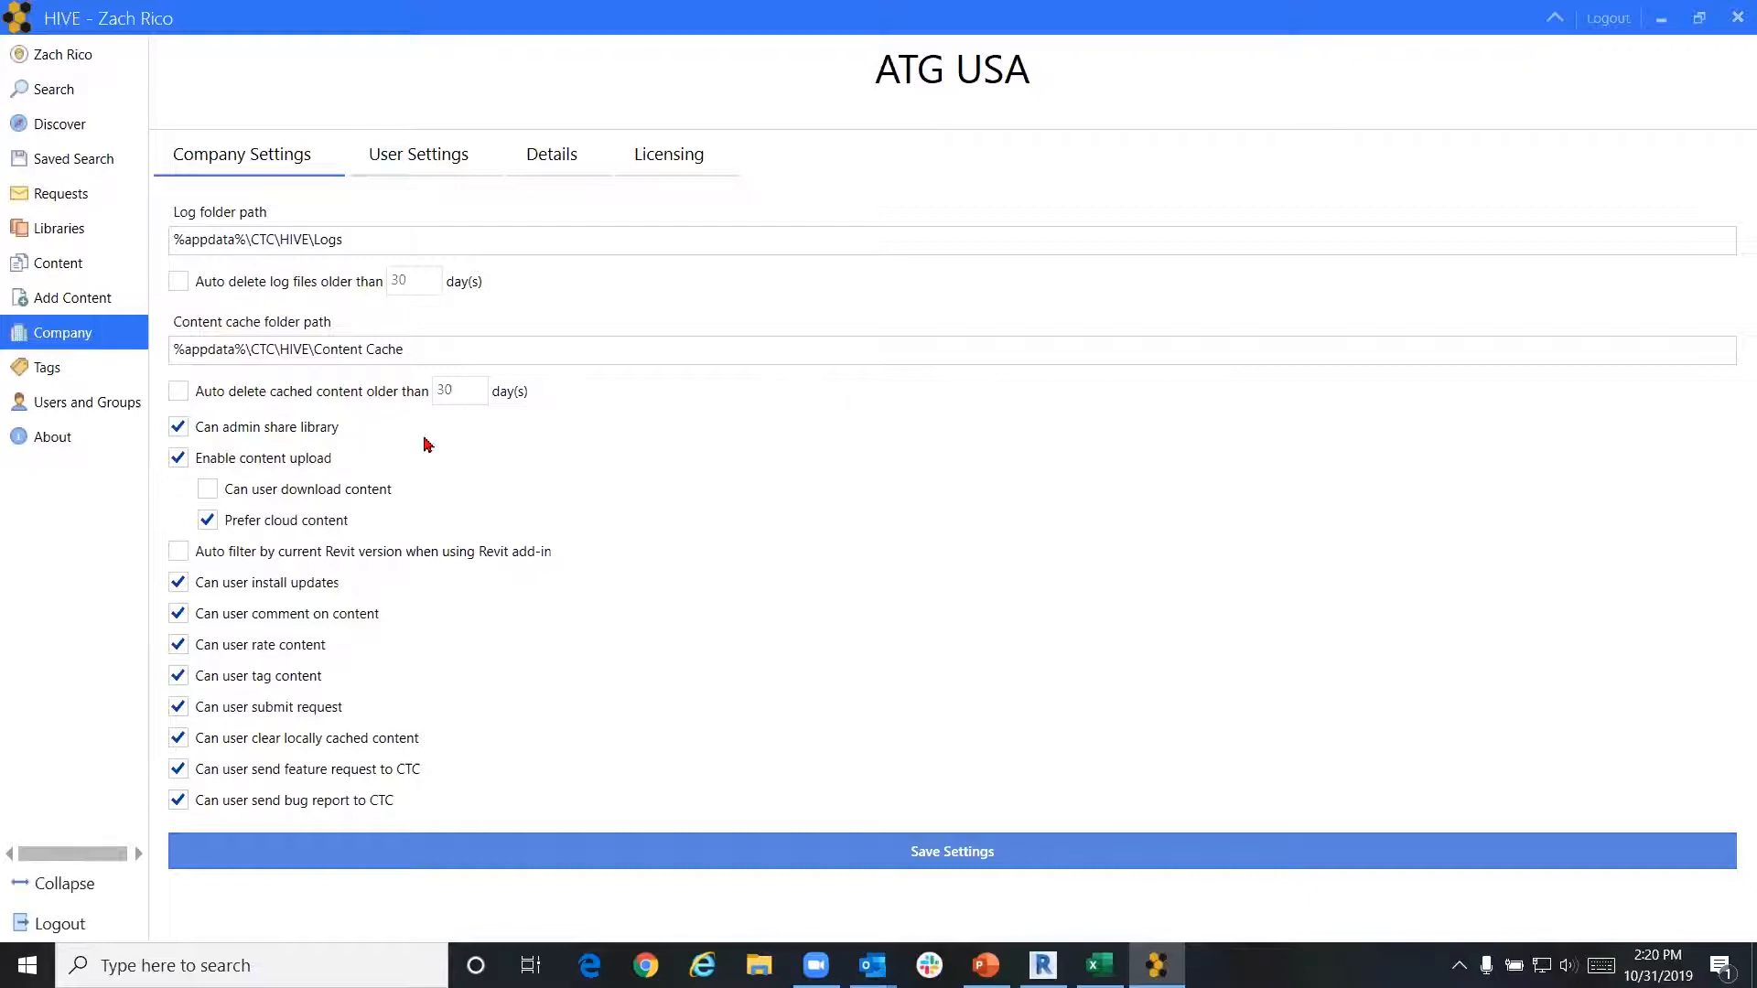
click(420, 152)
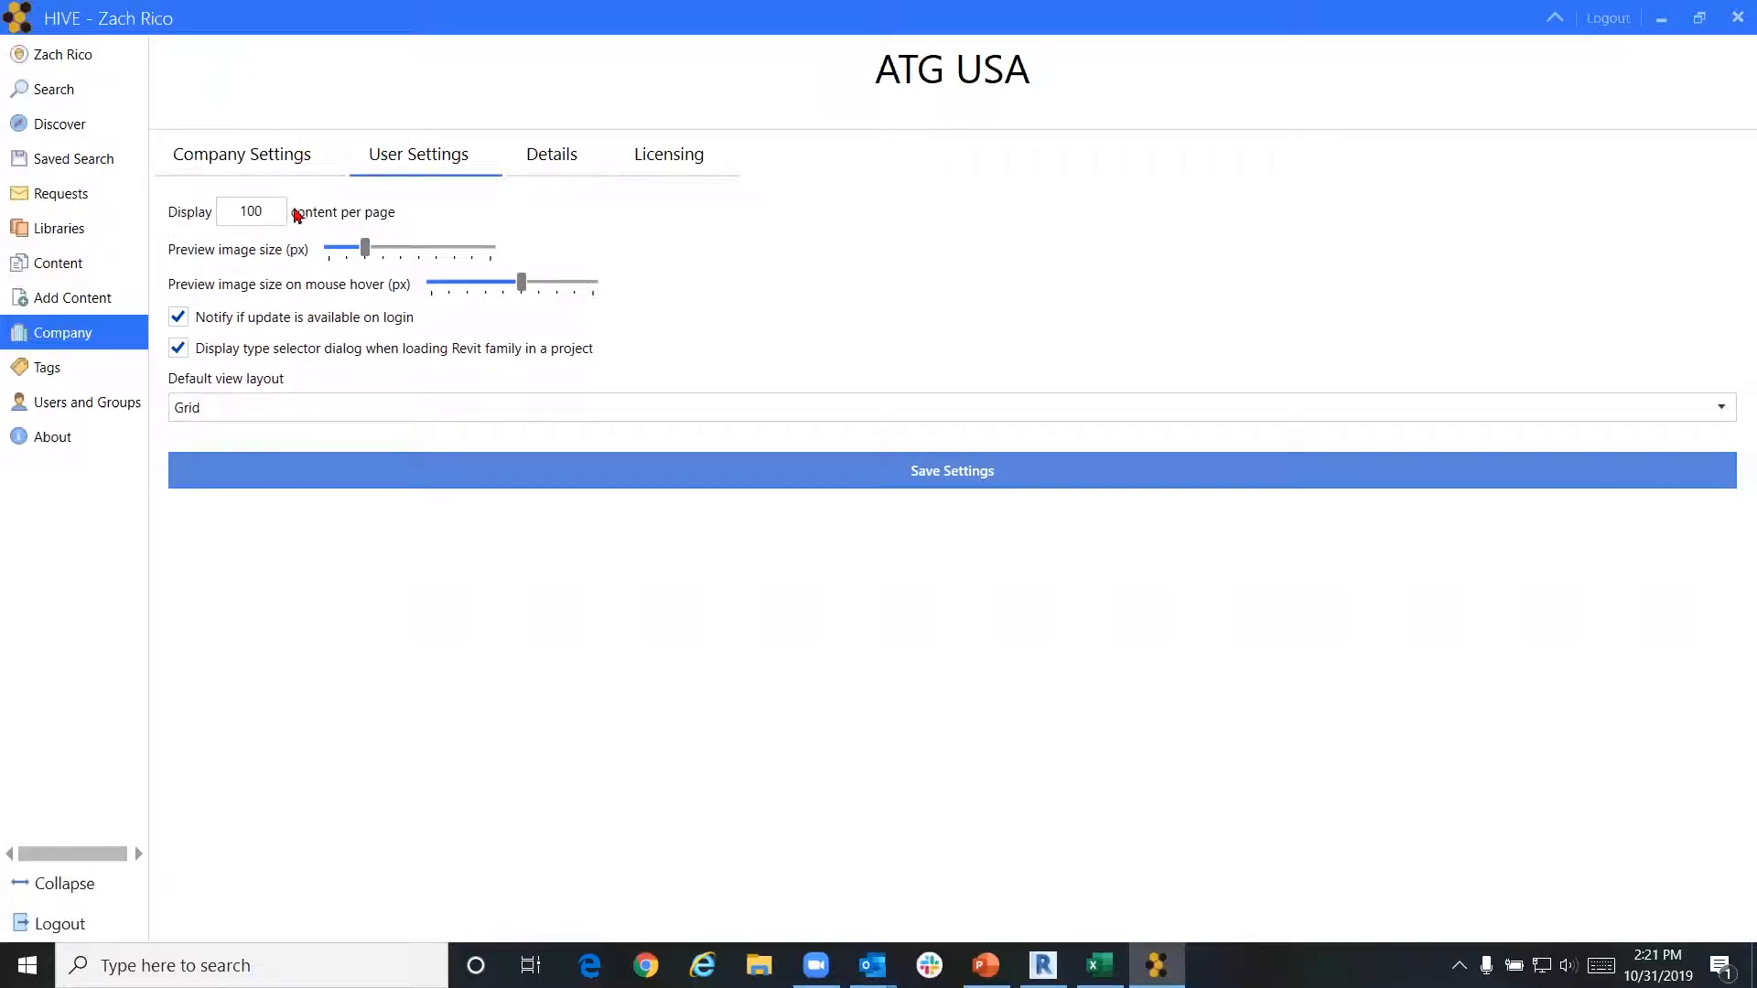
click(114, 69)
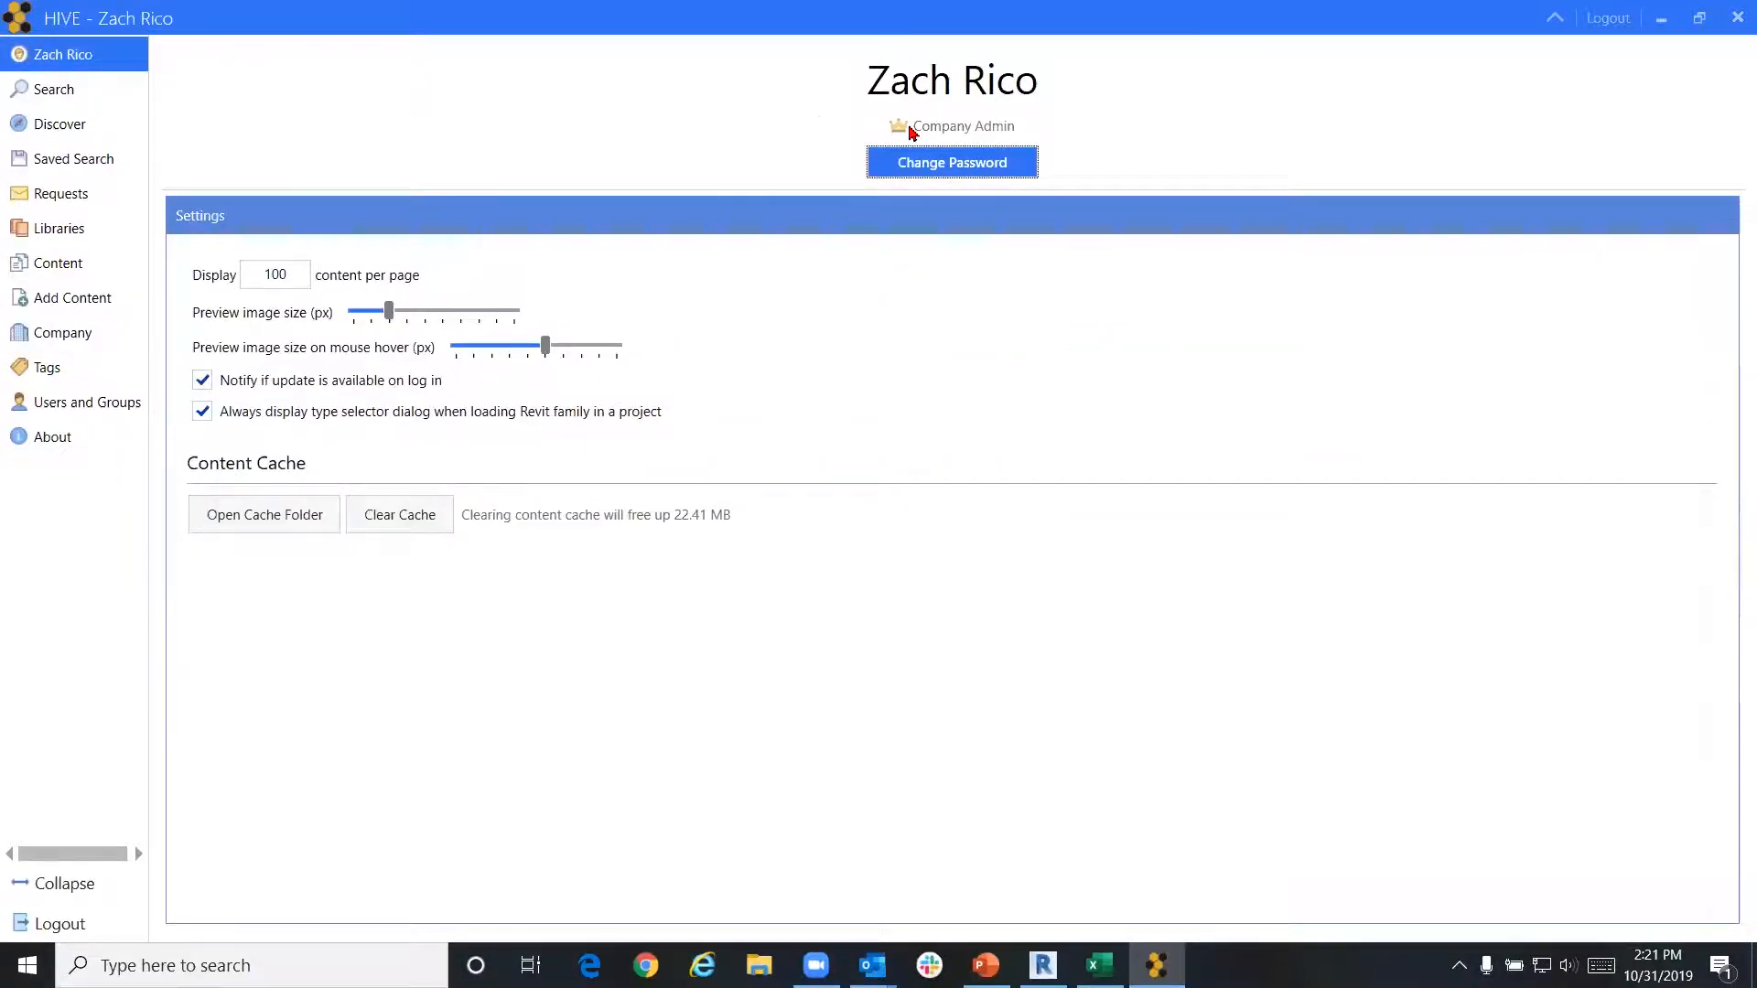
click(914, 163)
click(98, 335)
click(416, 165)
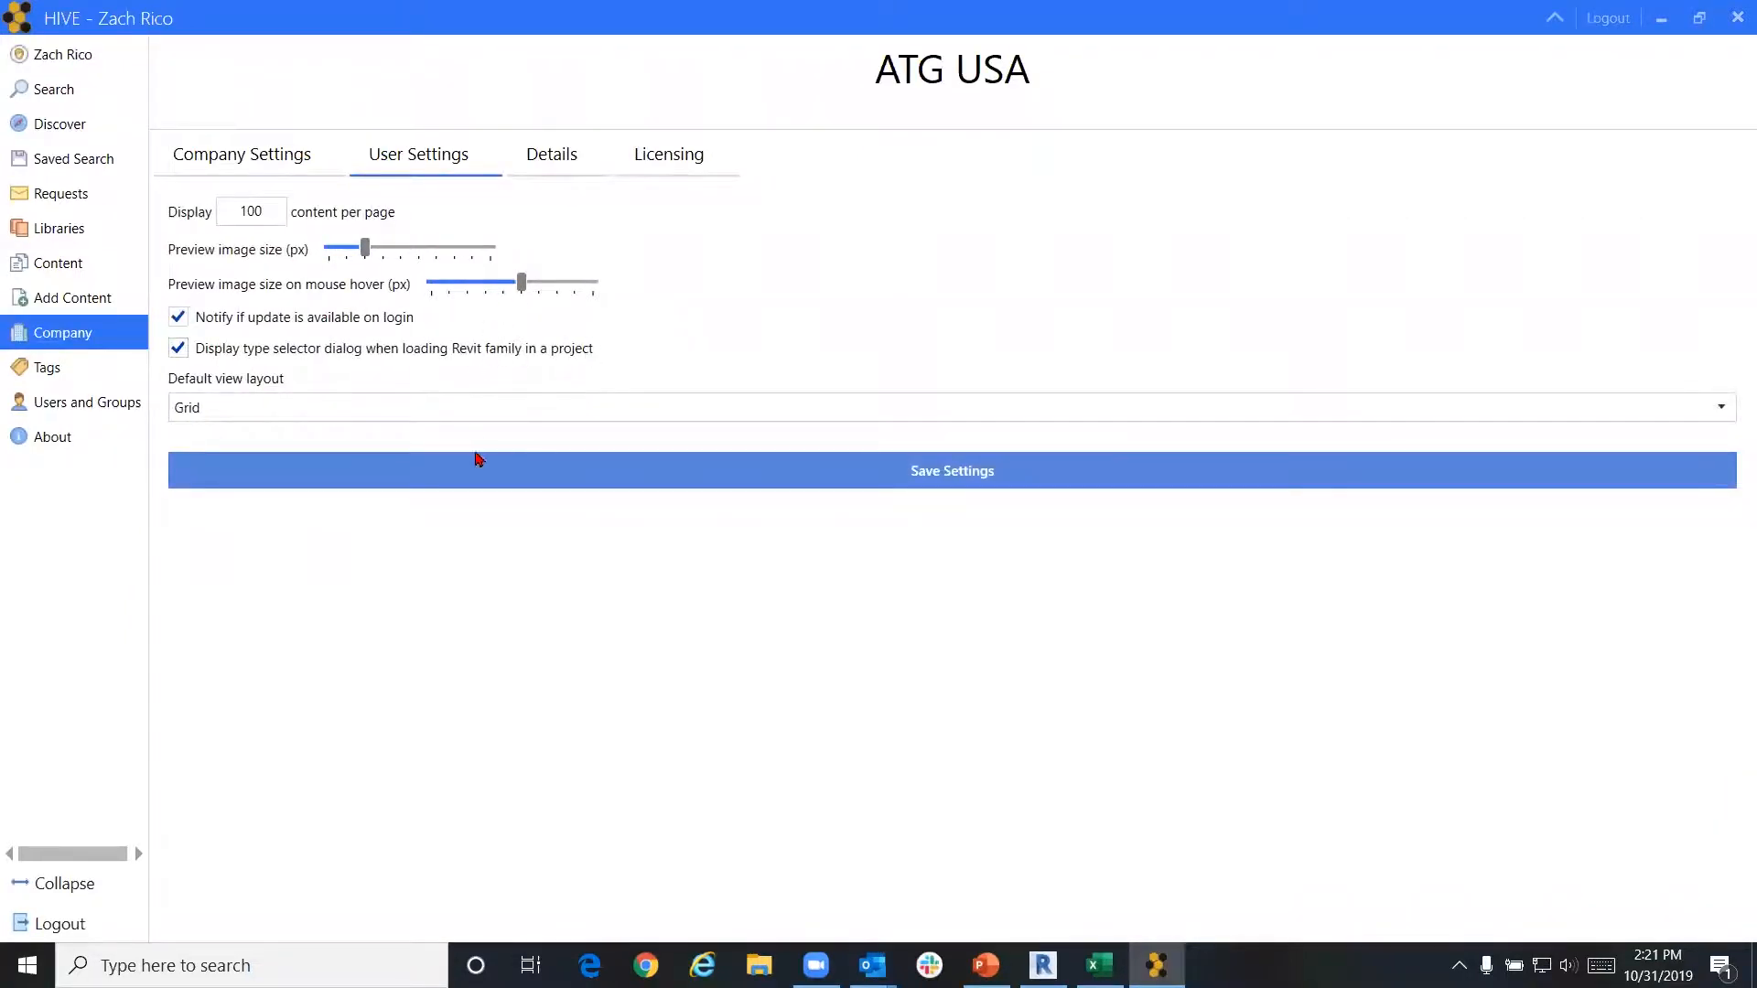
Show the ATG USA Details tab: address, phone and fax fields, added 10/11/2018, updated 3/23/2019
click(570, 158)
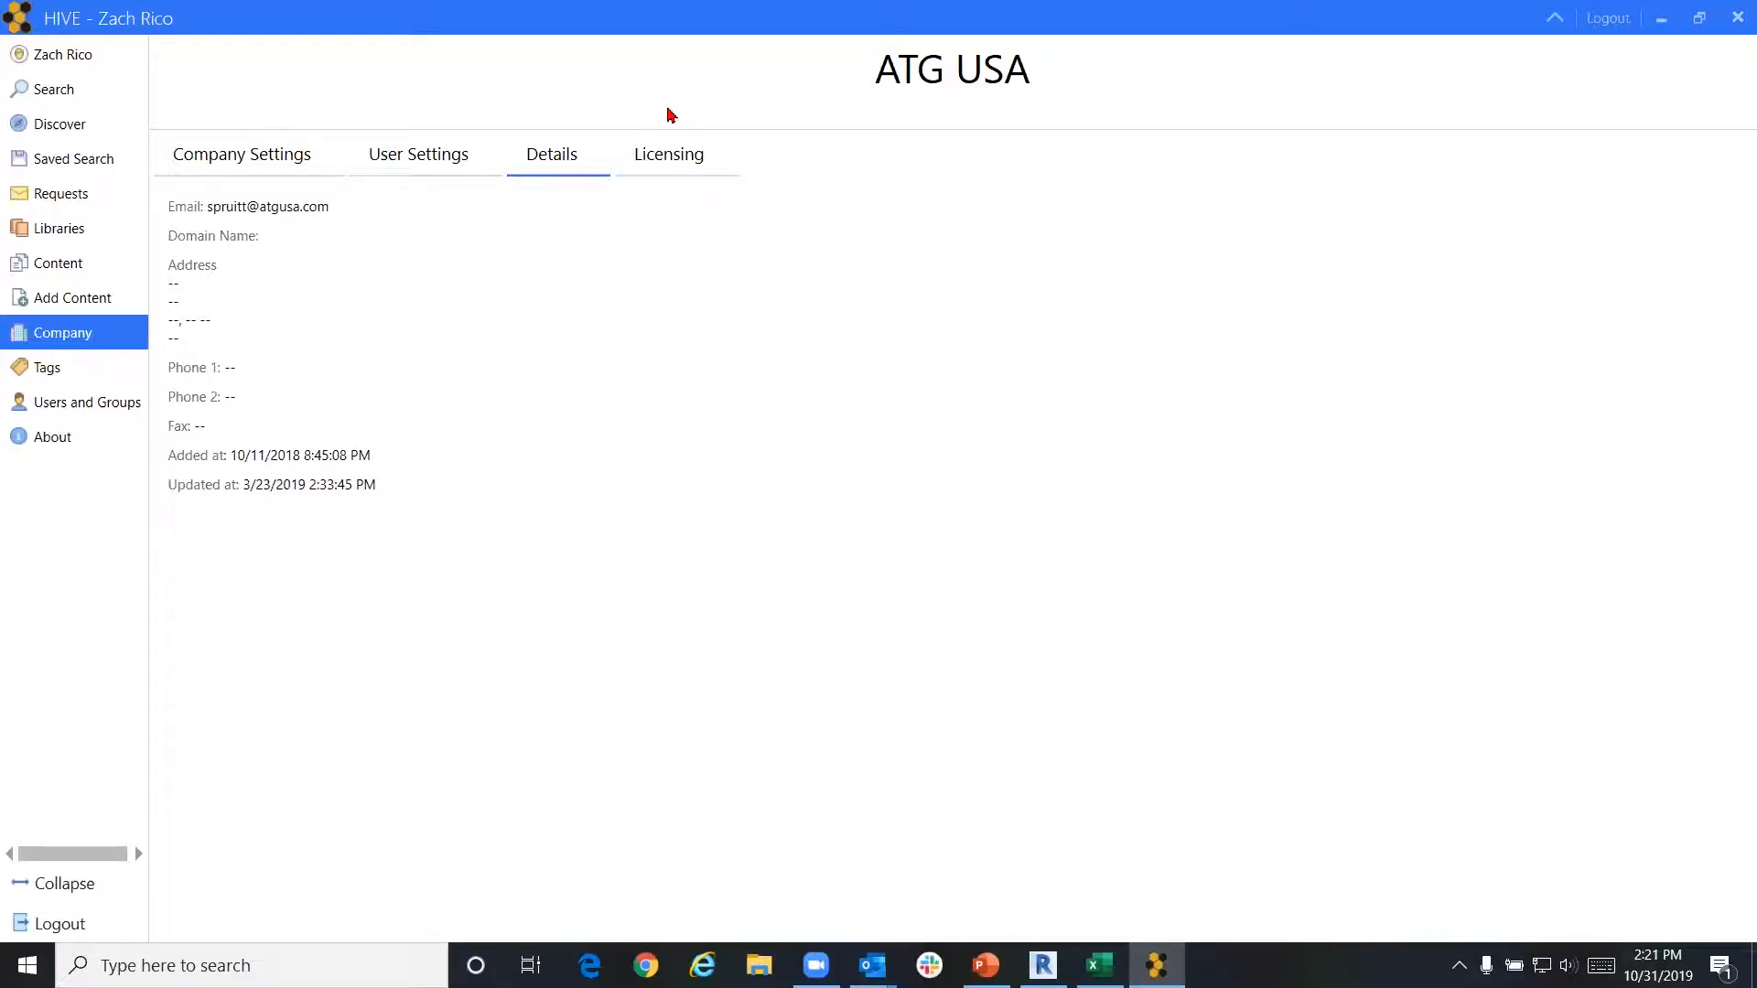
Show the Licensing tab: a paid licence from 11 October 2018 to 30 September 2023
click(706, 165)
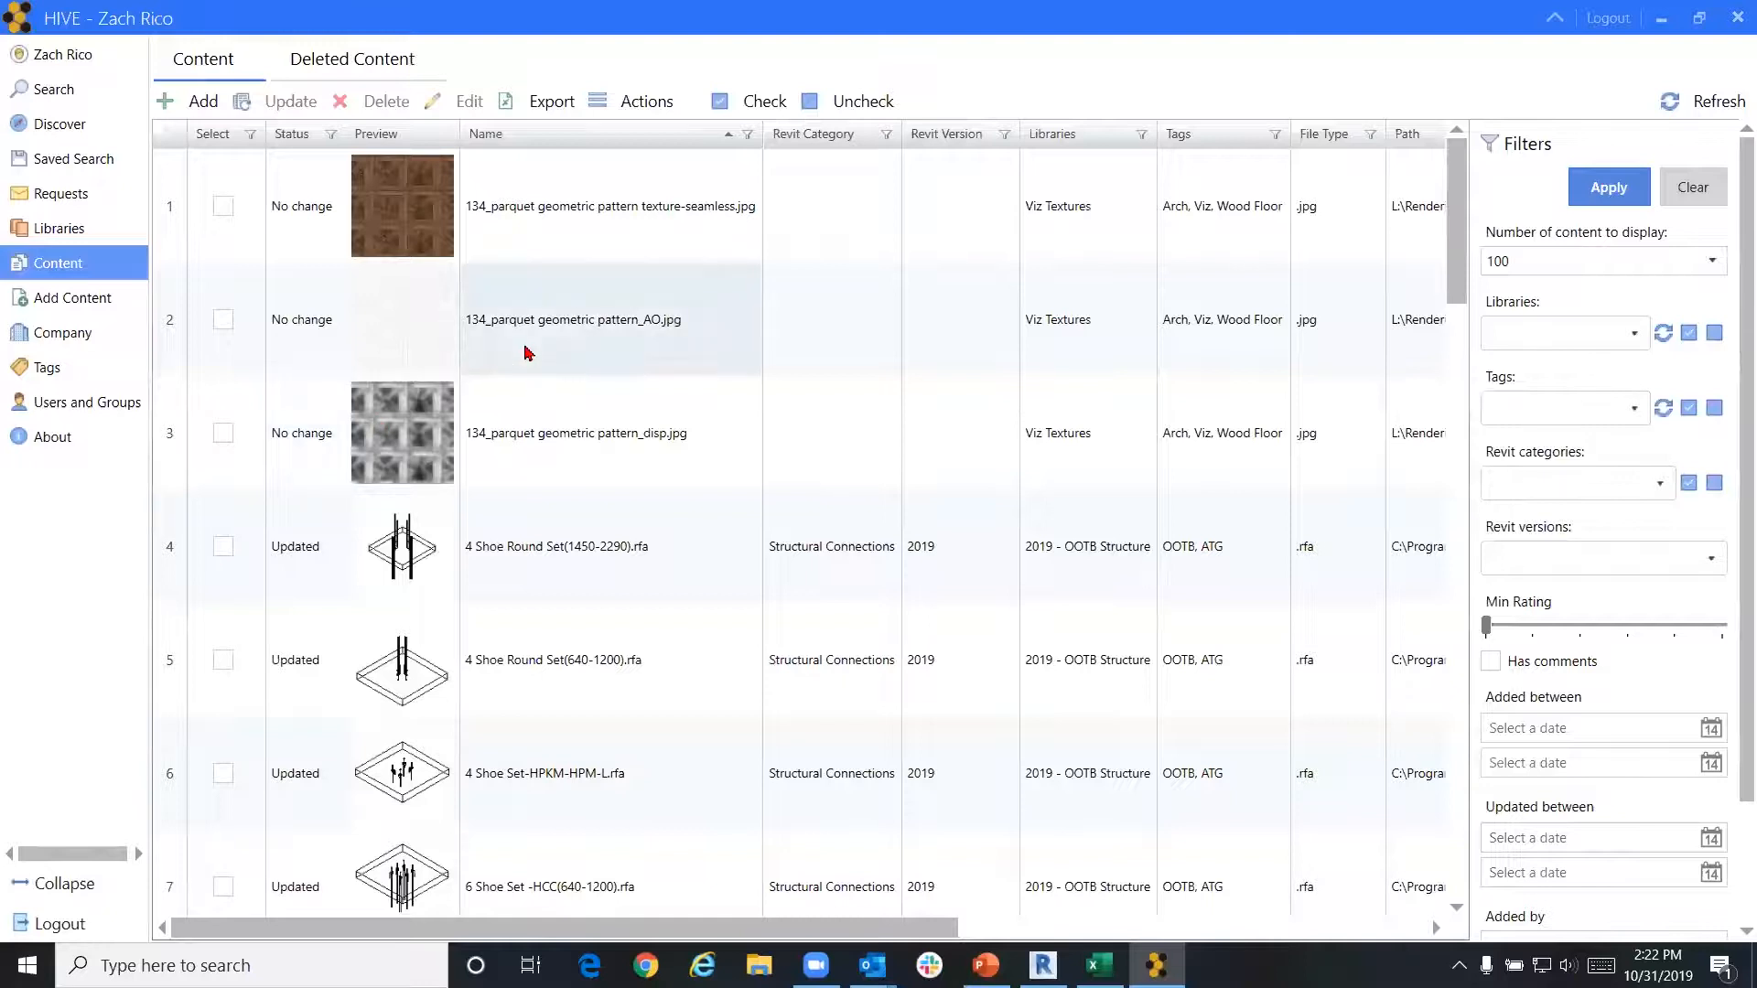
click(743, 225)
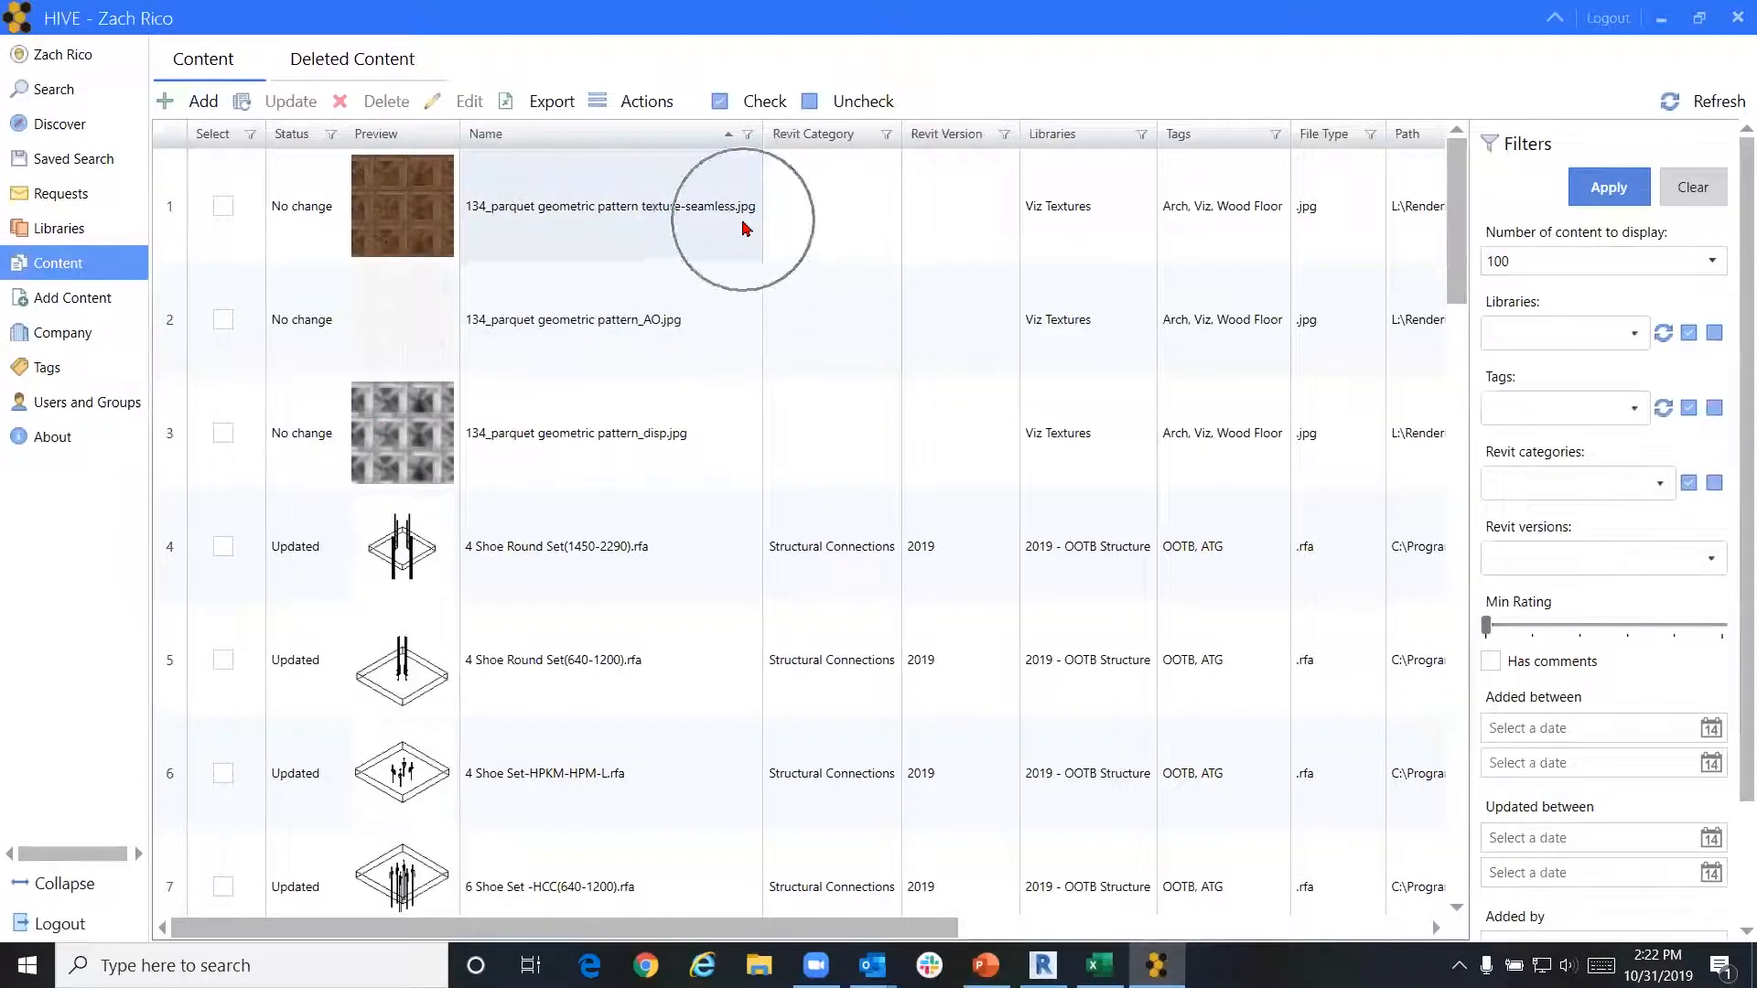
scroll(691, 289, down, 3)
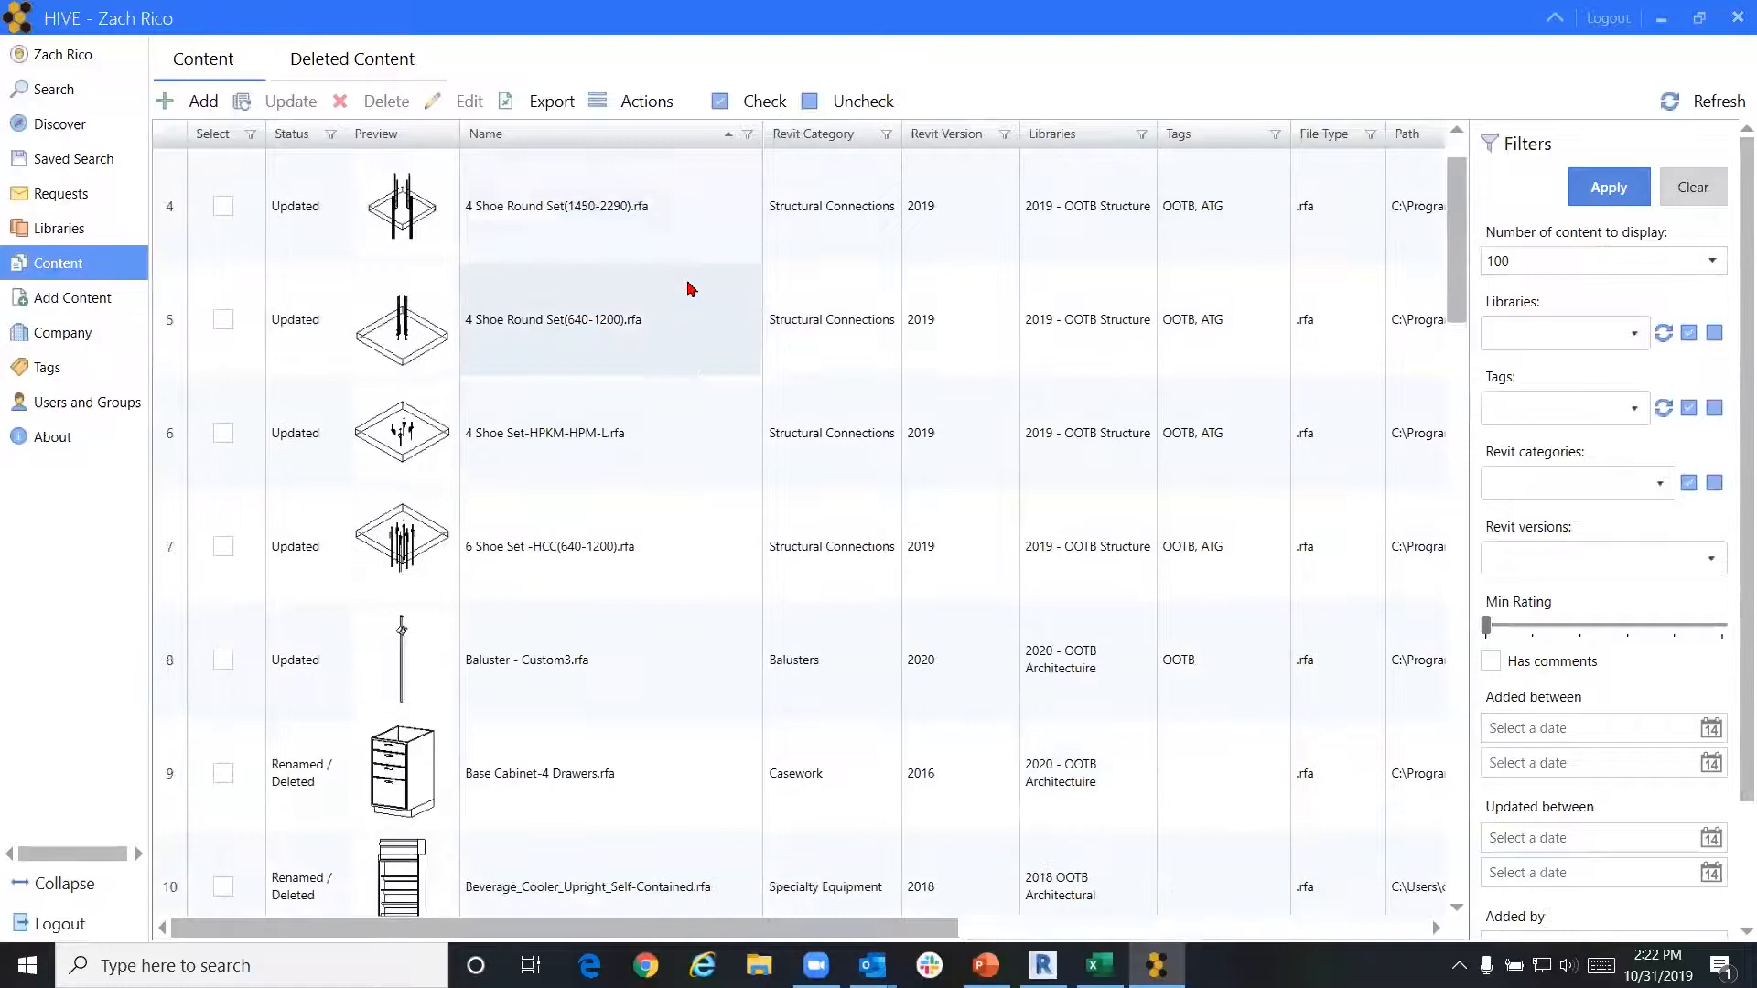
scroll(686, 302, down, 3)
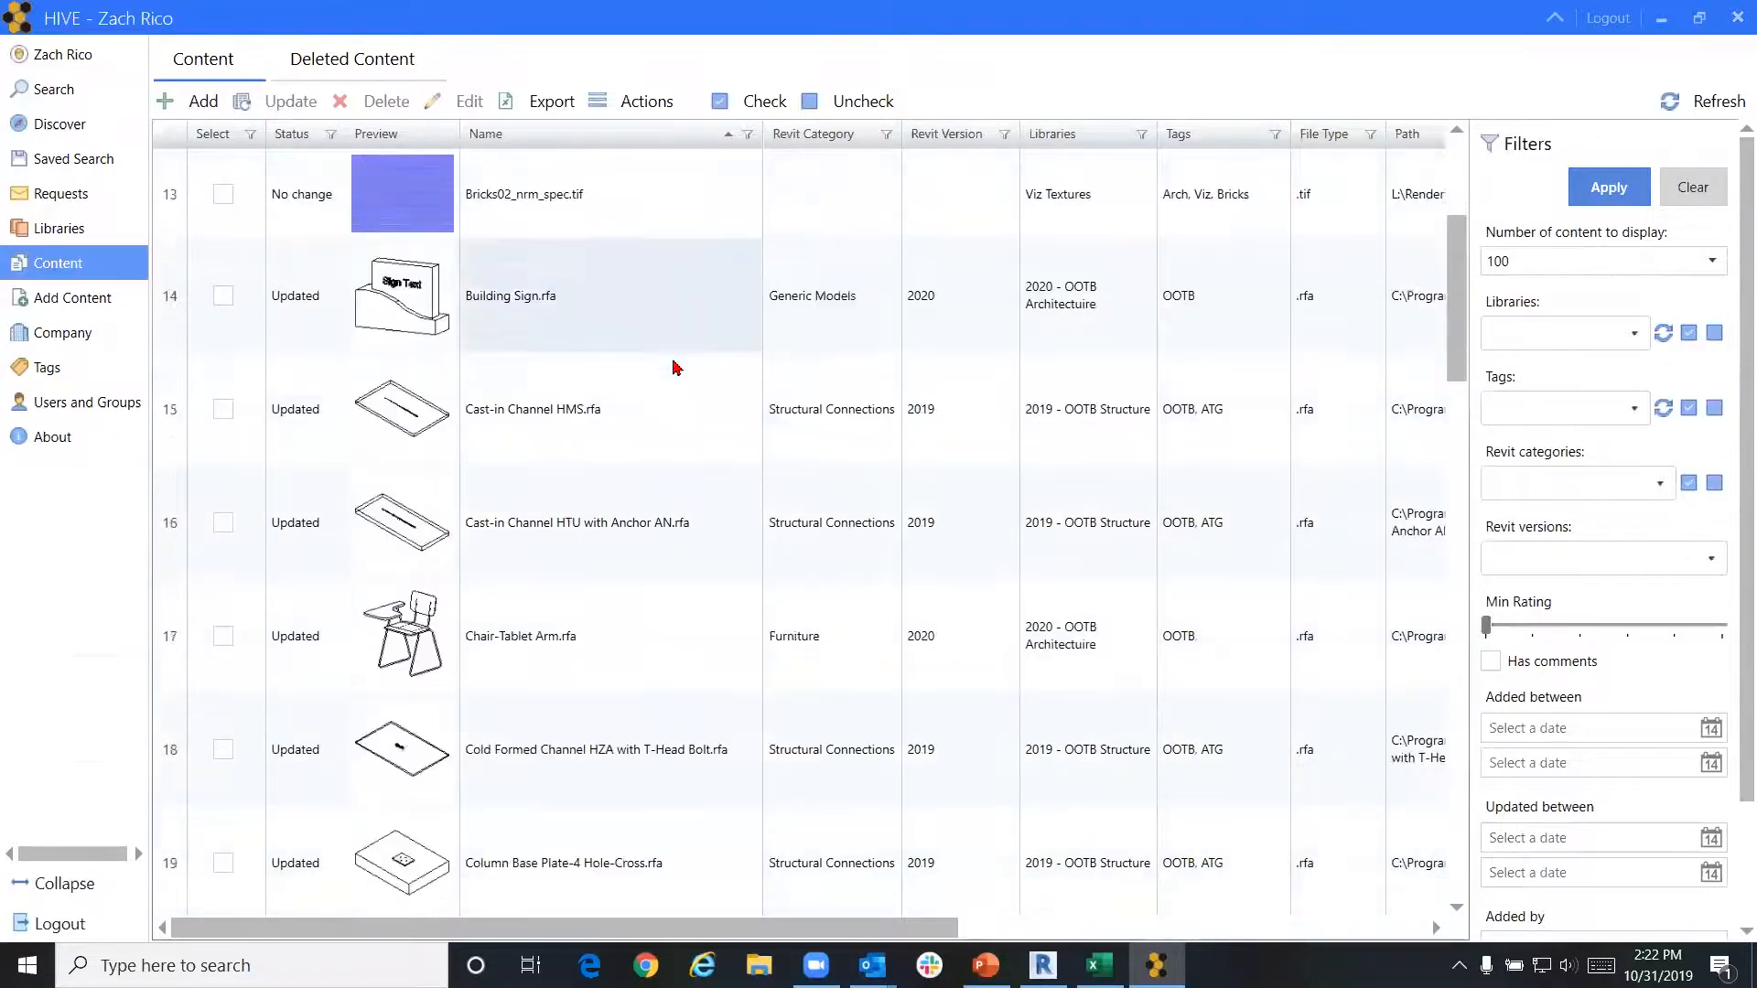
scroll(676, 367, down, 2)
scroll(676, 367, down, 3)
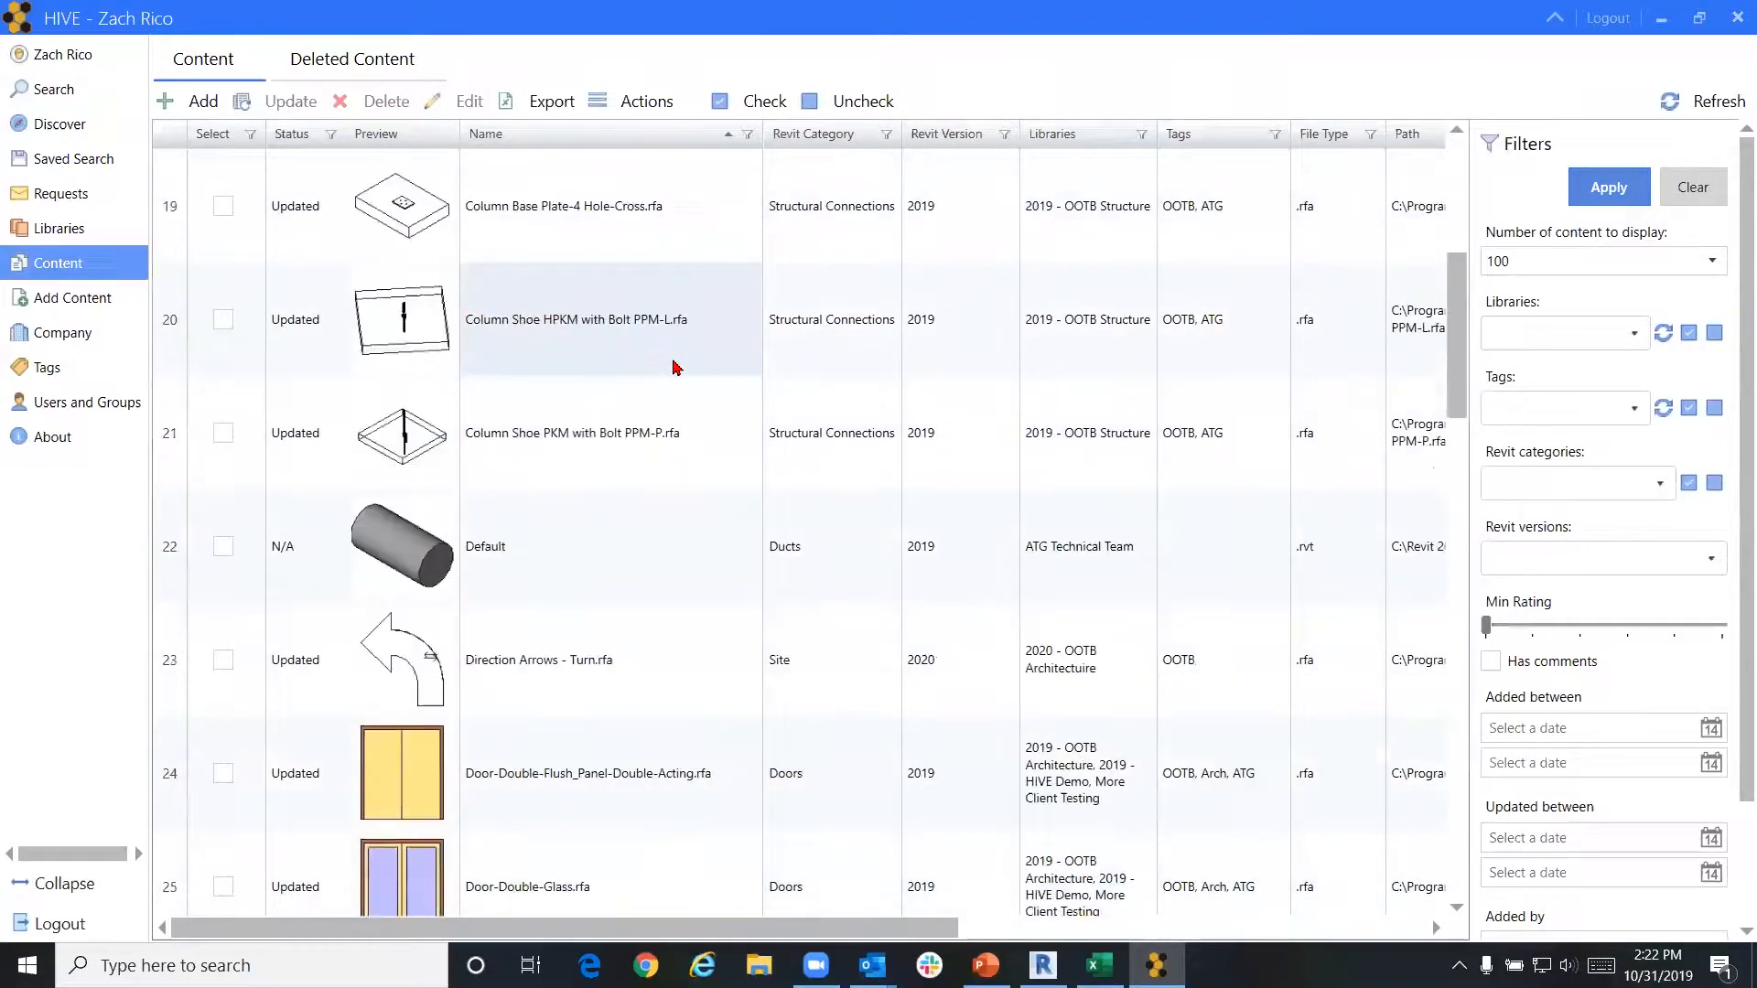
scroll(676, 367, up, 1)
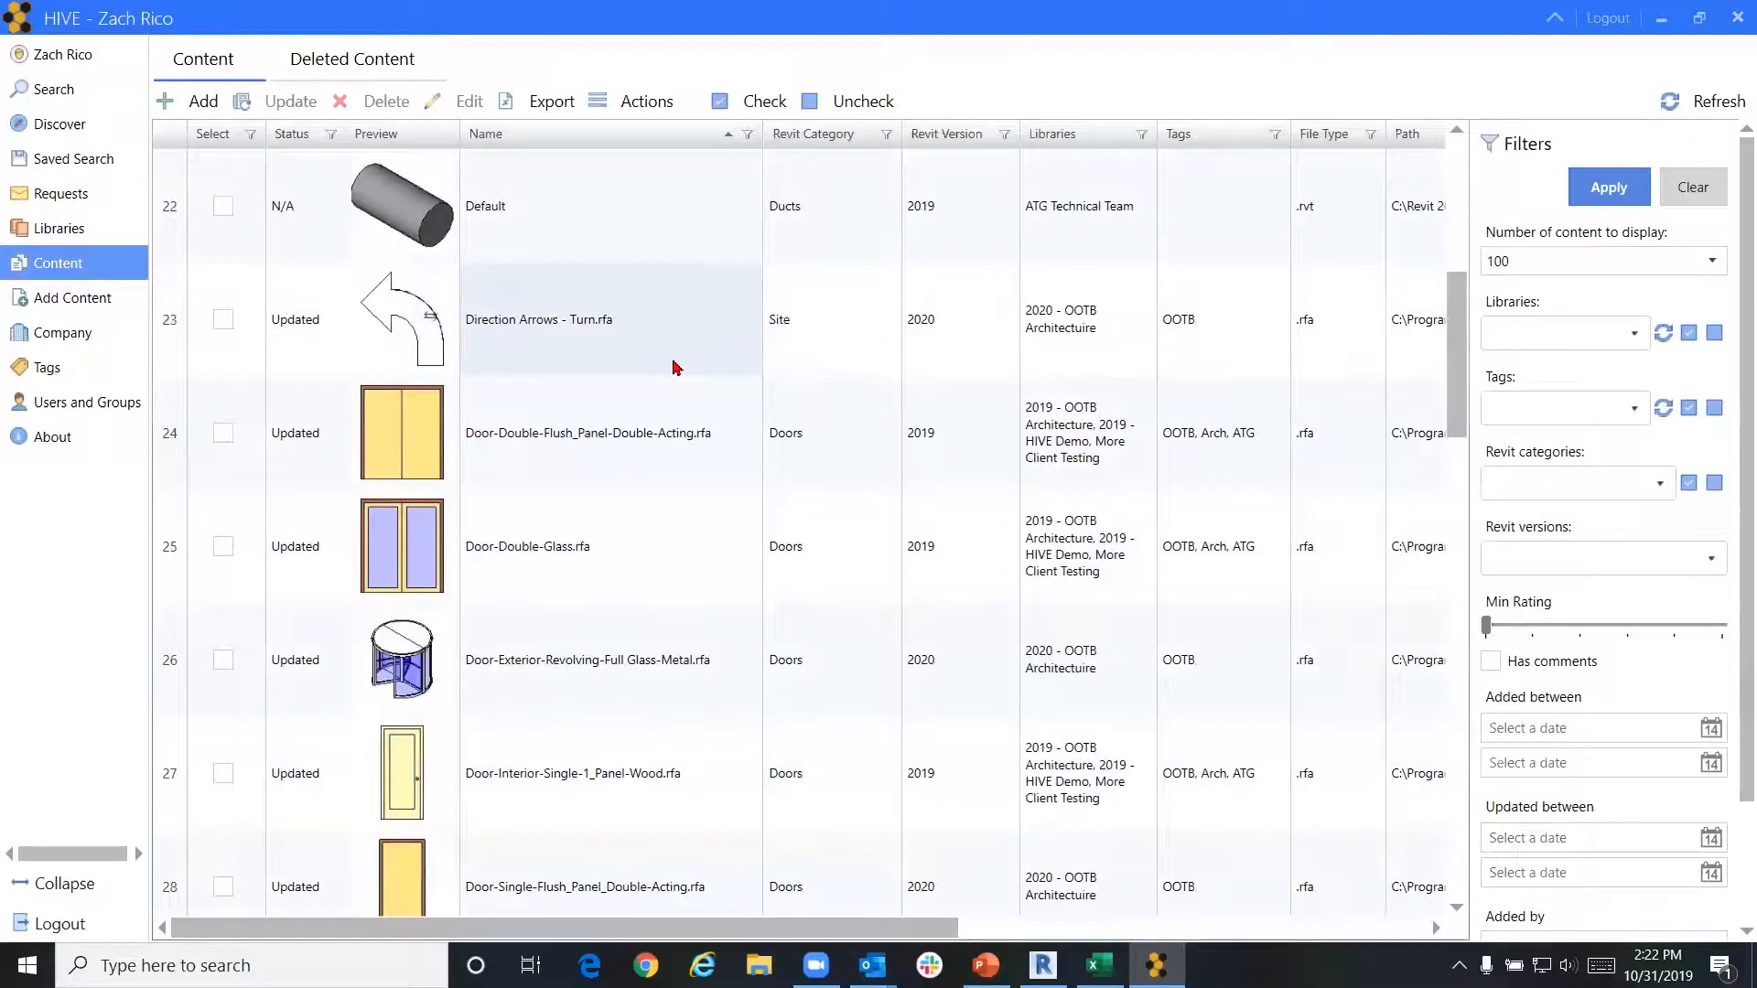
scroll(676, 367, down, 3)
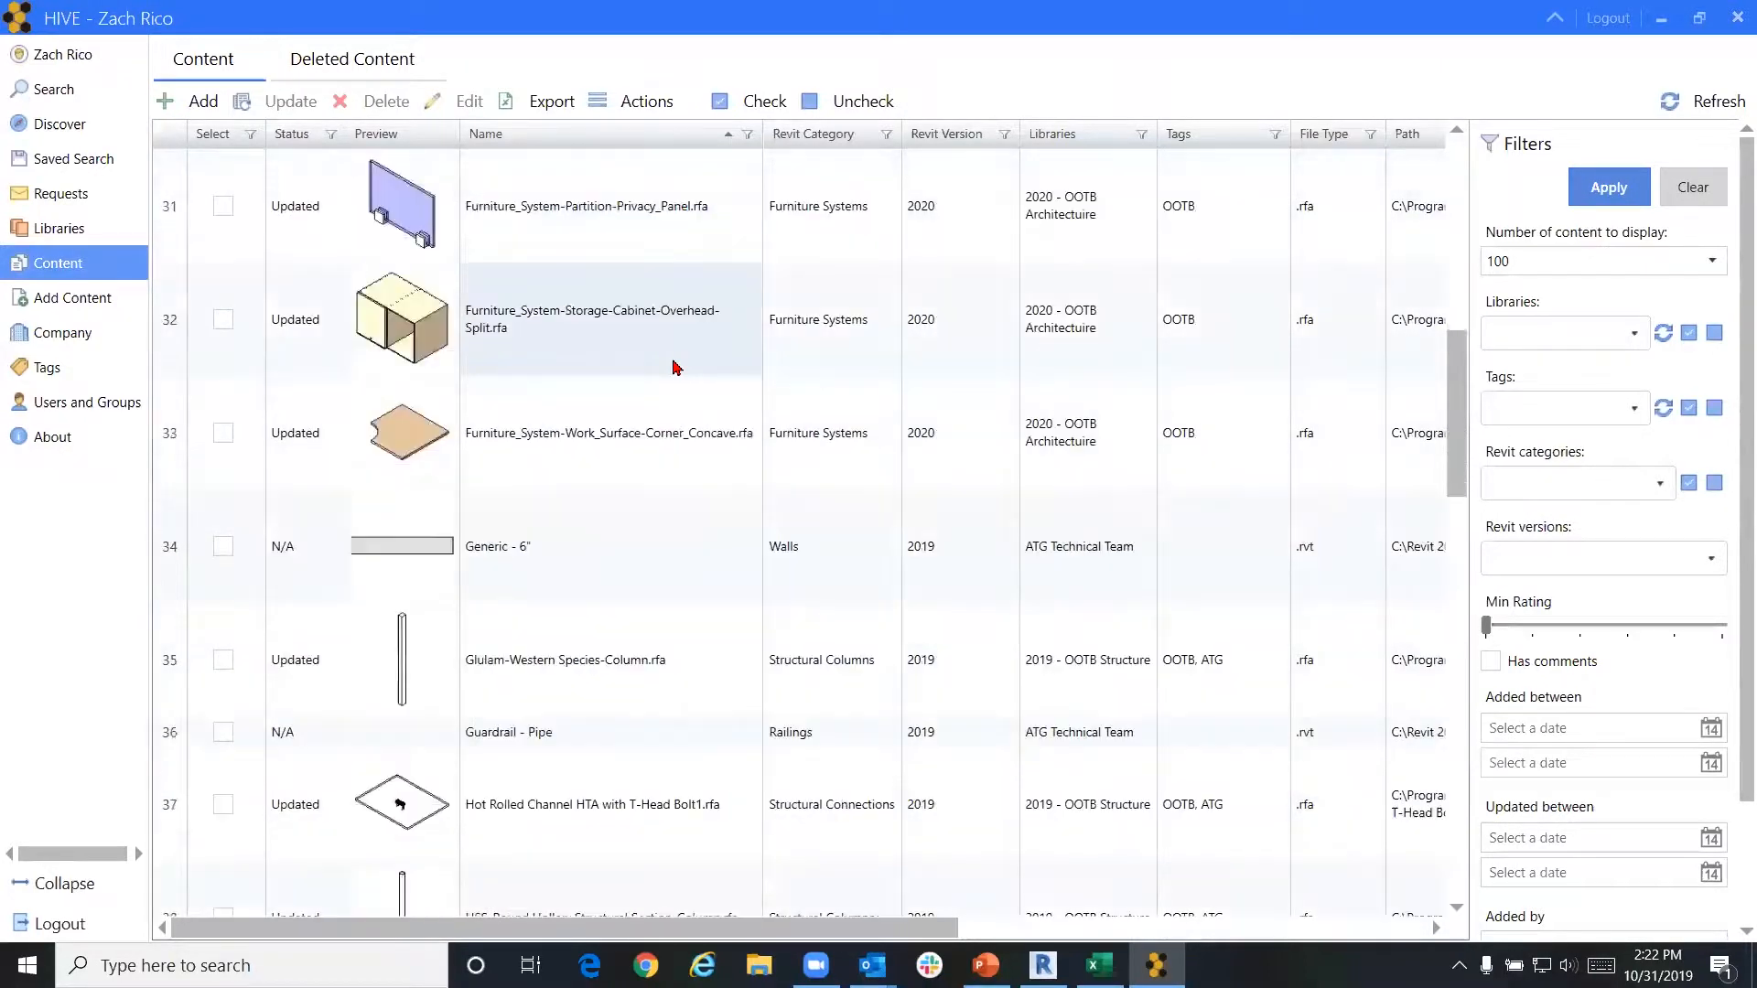
scroll(676, 367, down, 3)
scroll(657, 373, up, 1)
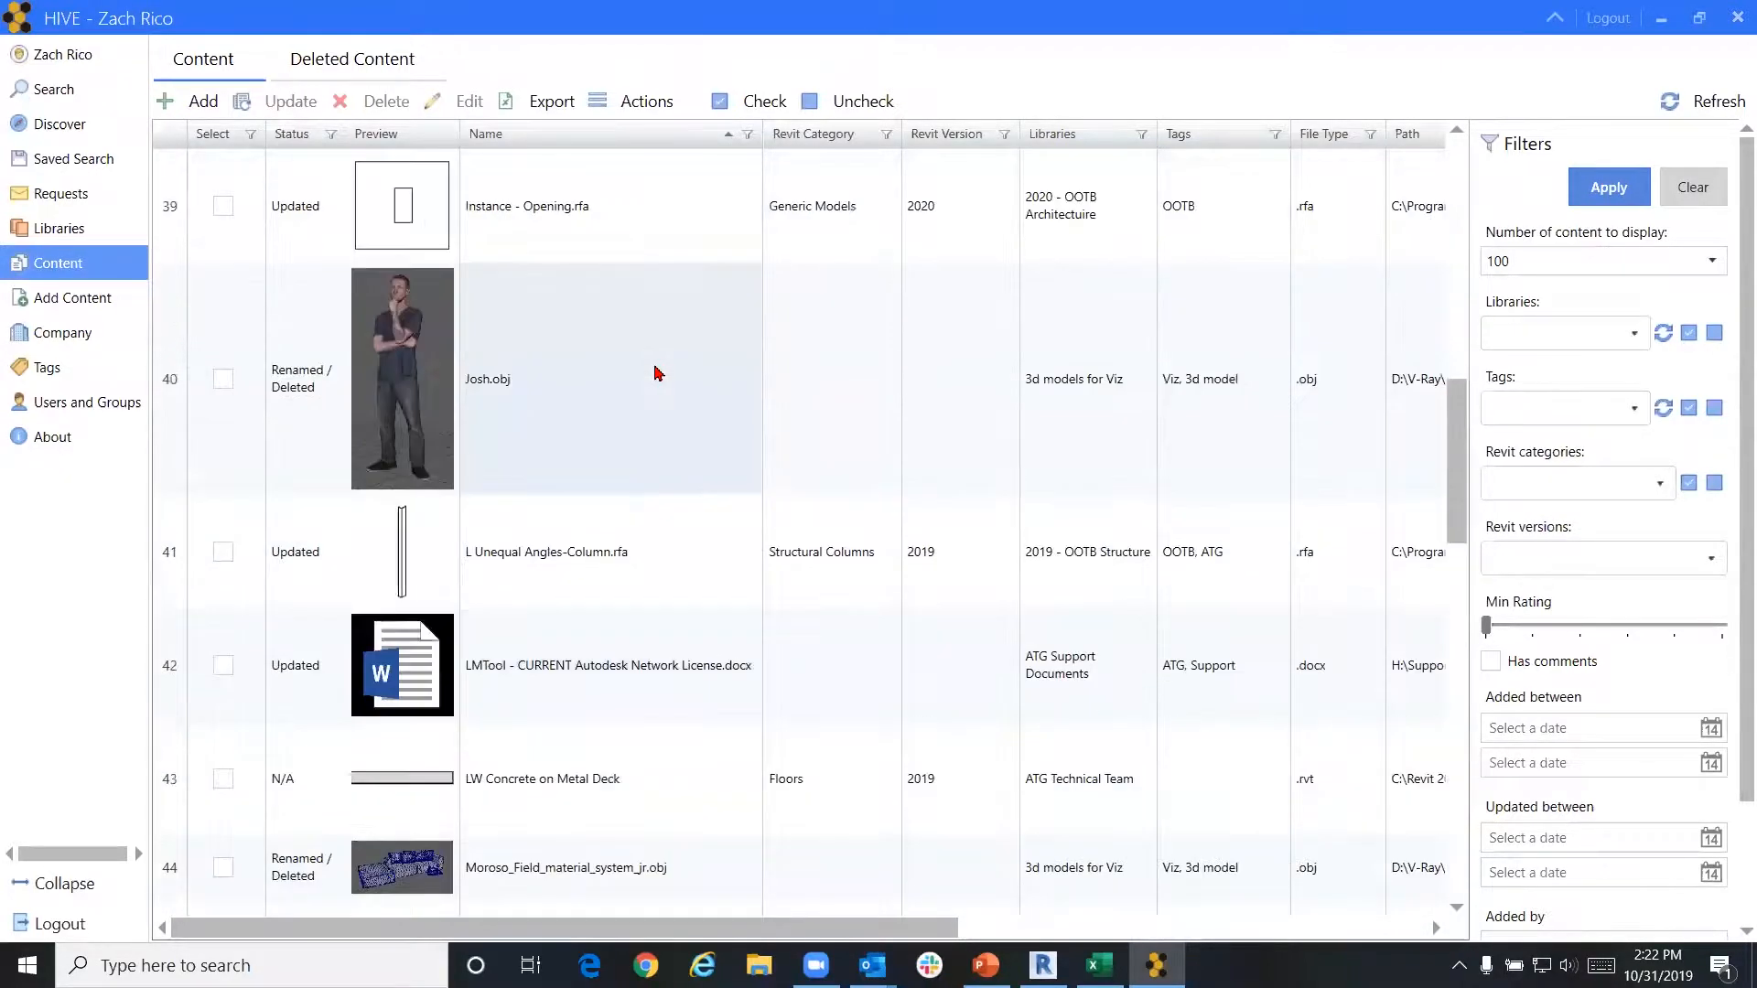
mouse_move(416, 414)
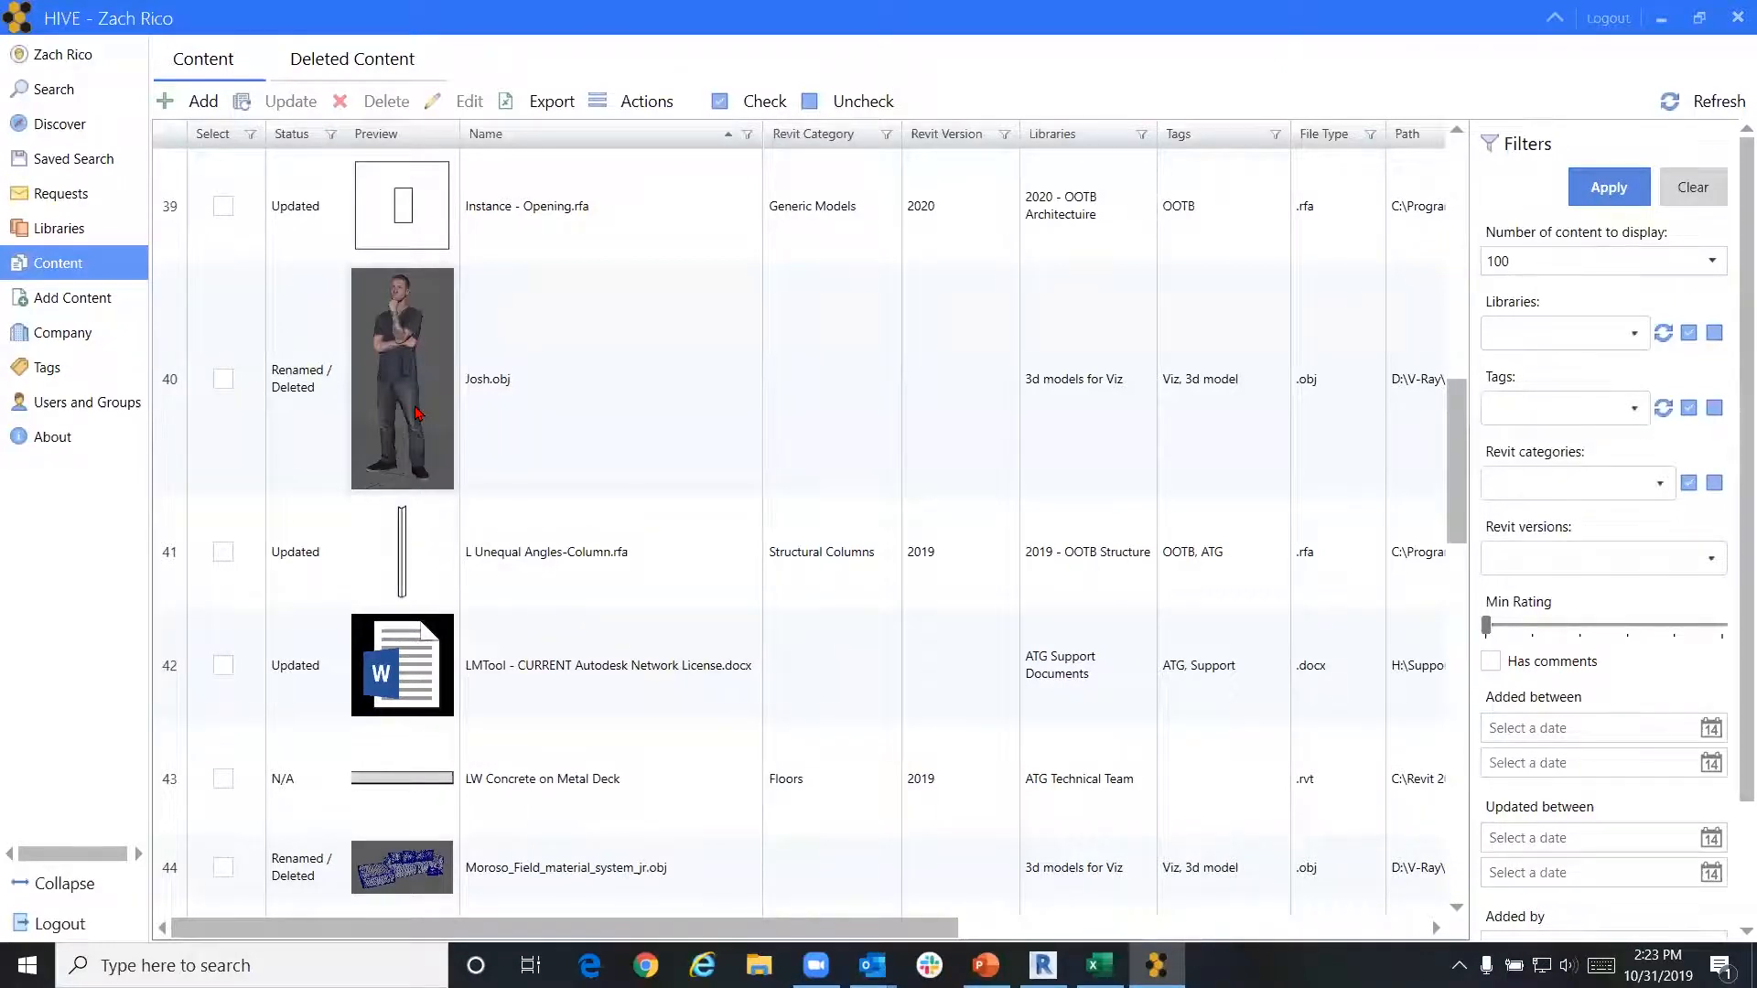
mouse_move(443, 631)
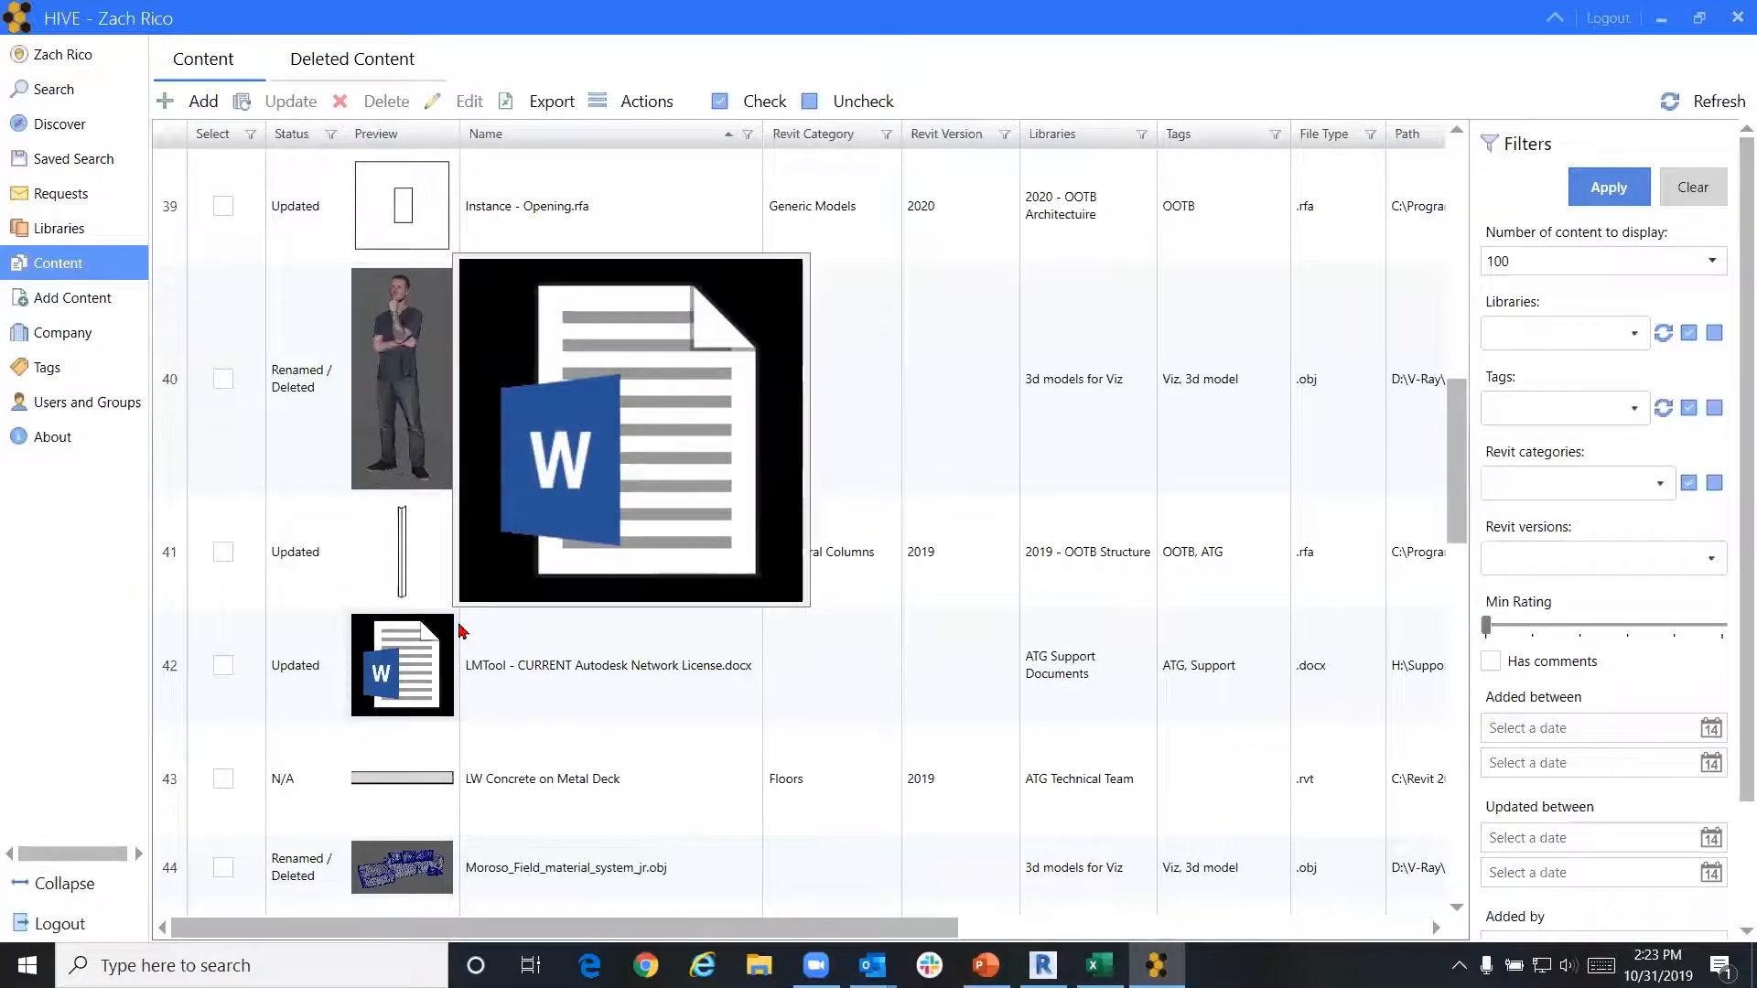
scroll(224, 340, up, 5)
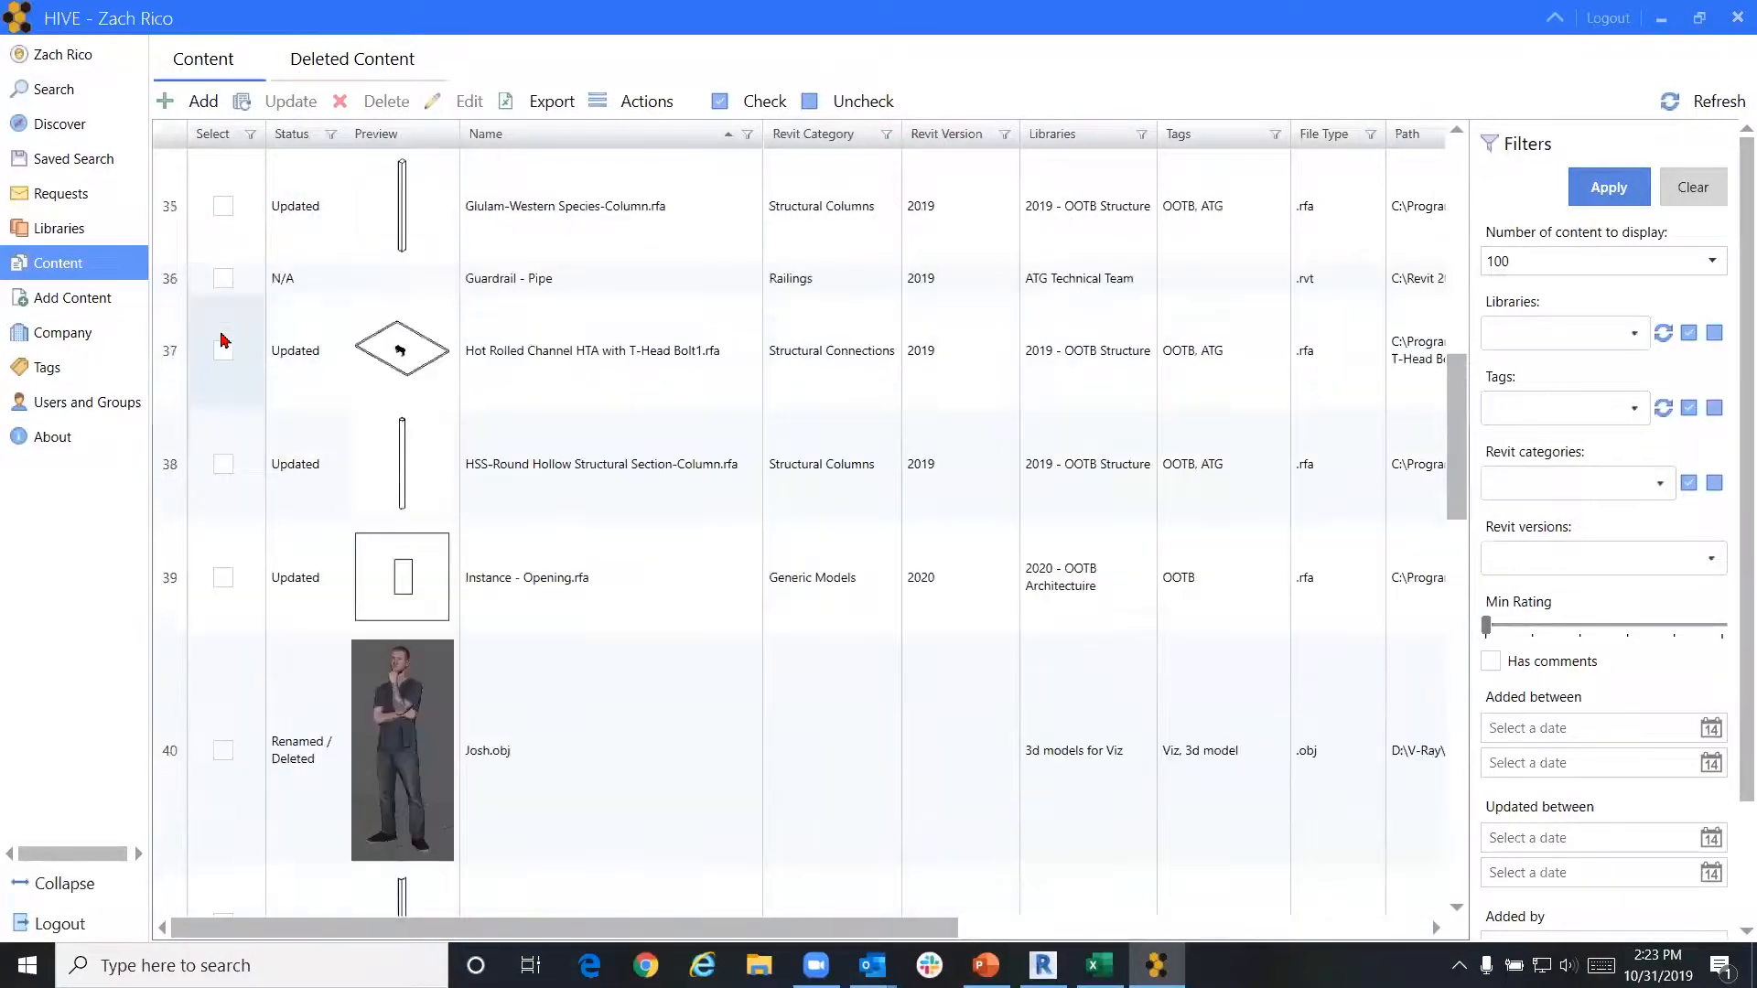
scroll(224, 340, up, 8)
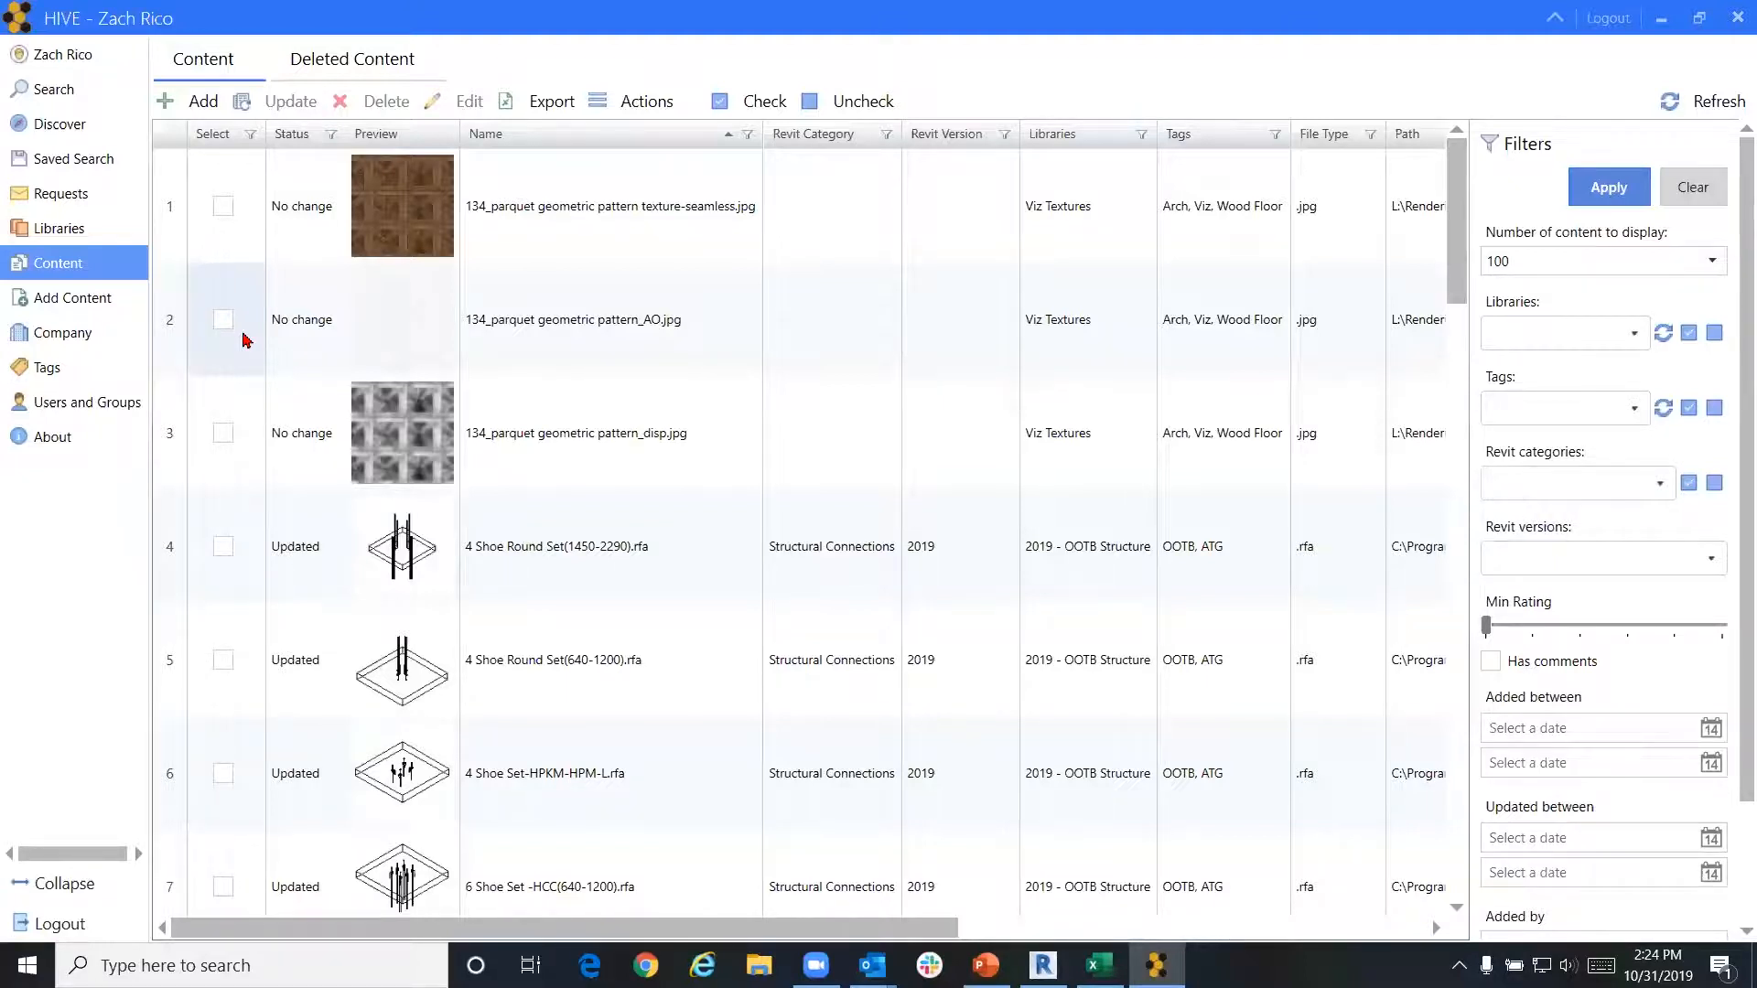
Check the seamless and AO parquet textures, then cancel their deletion so both stay listed
click(229, 211)
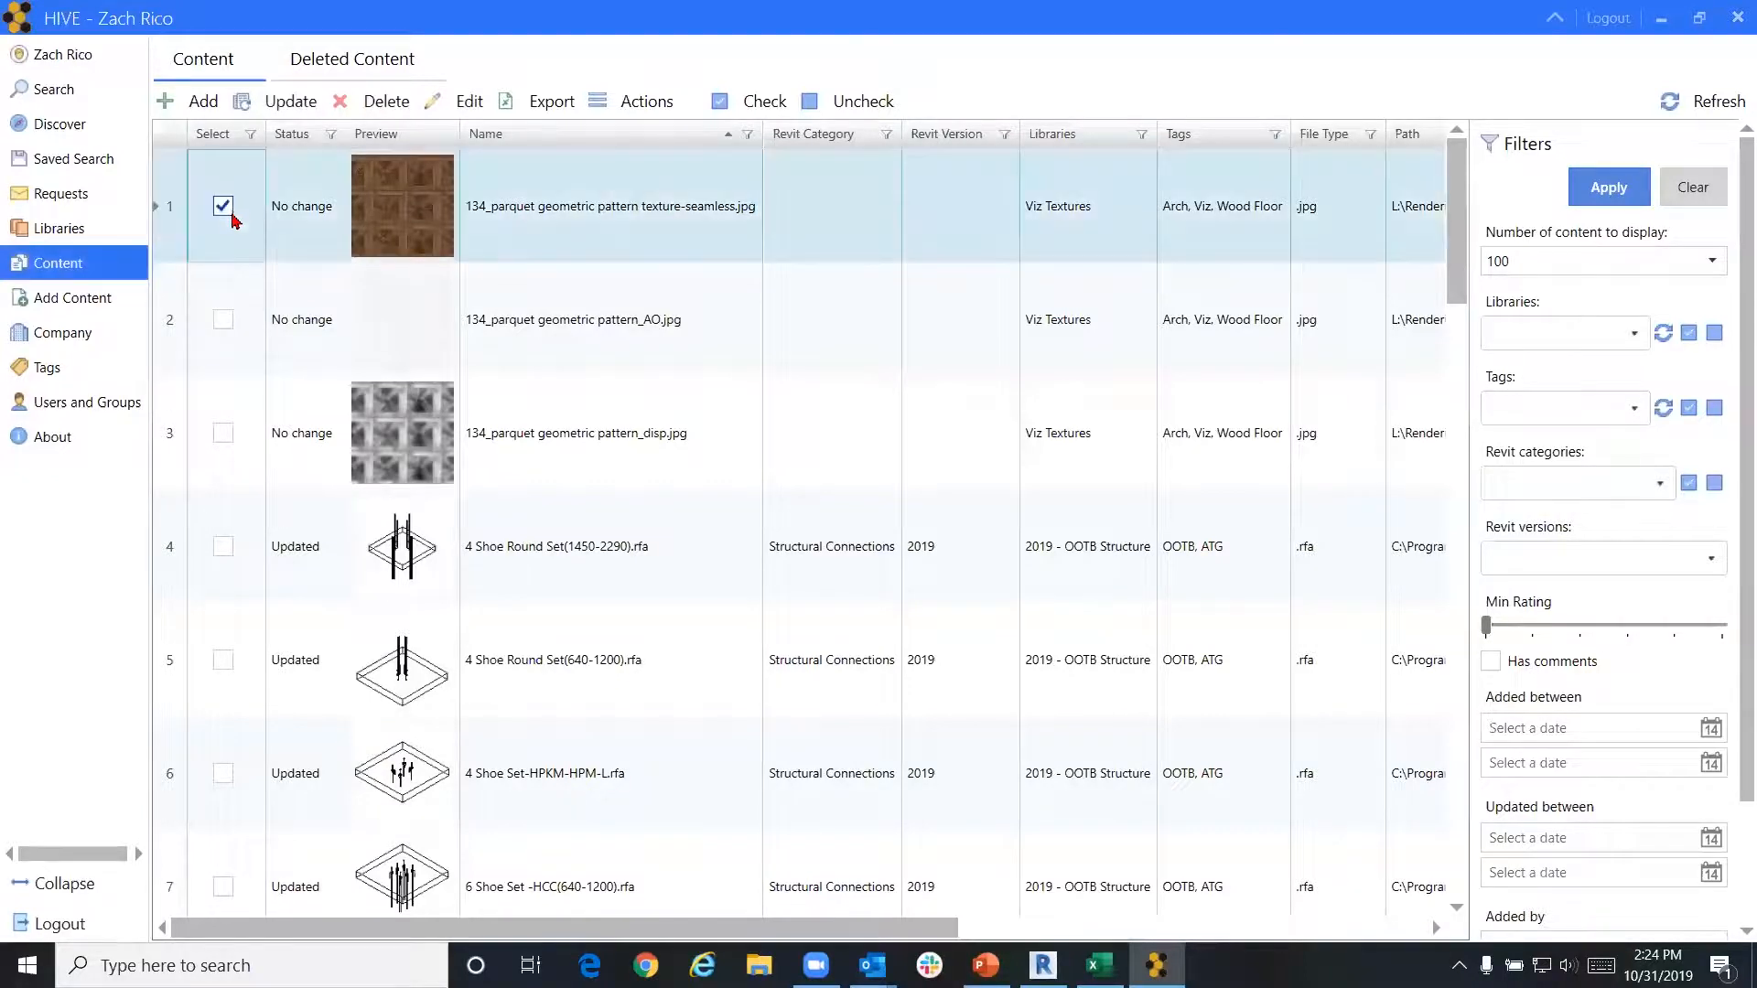
click(223, 322)
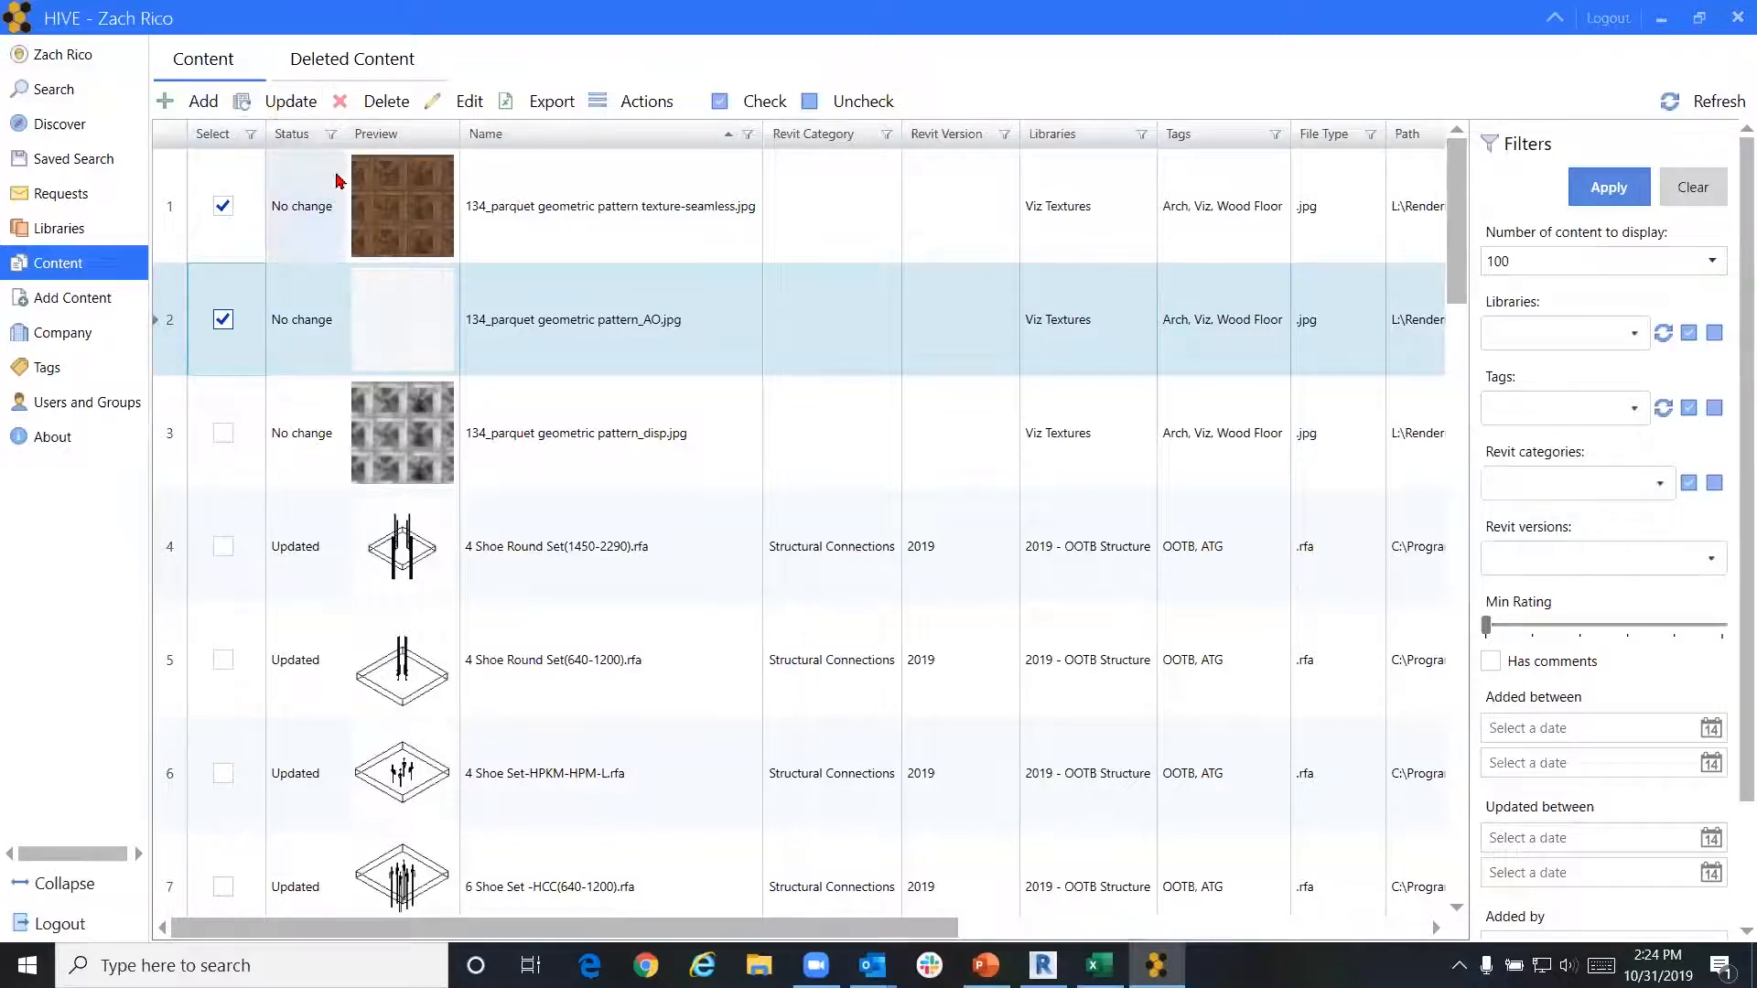
click(386, 115)
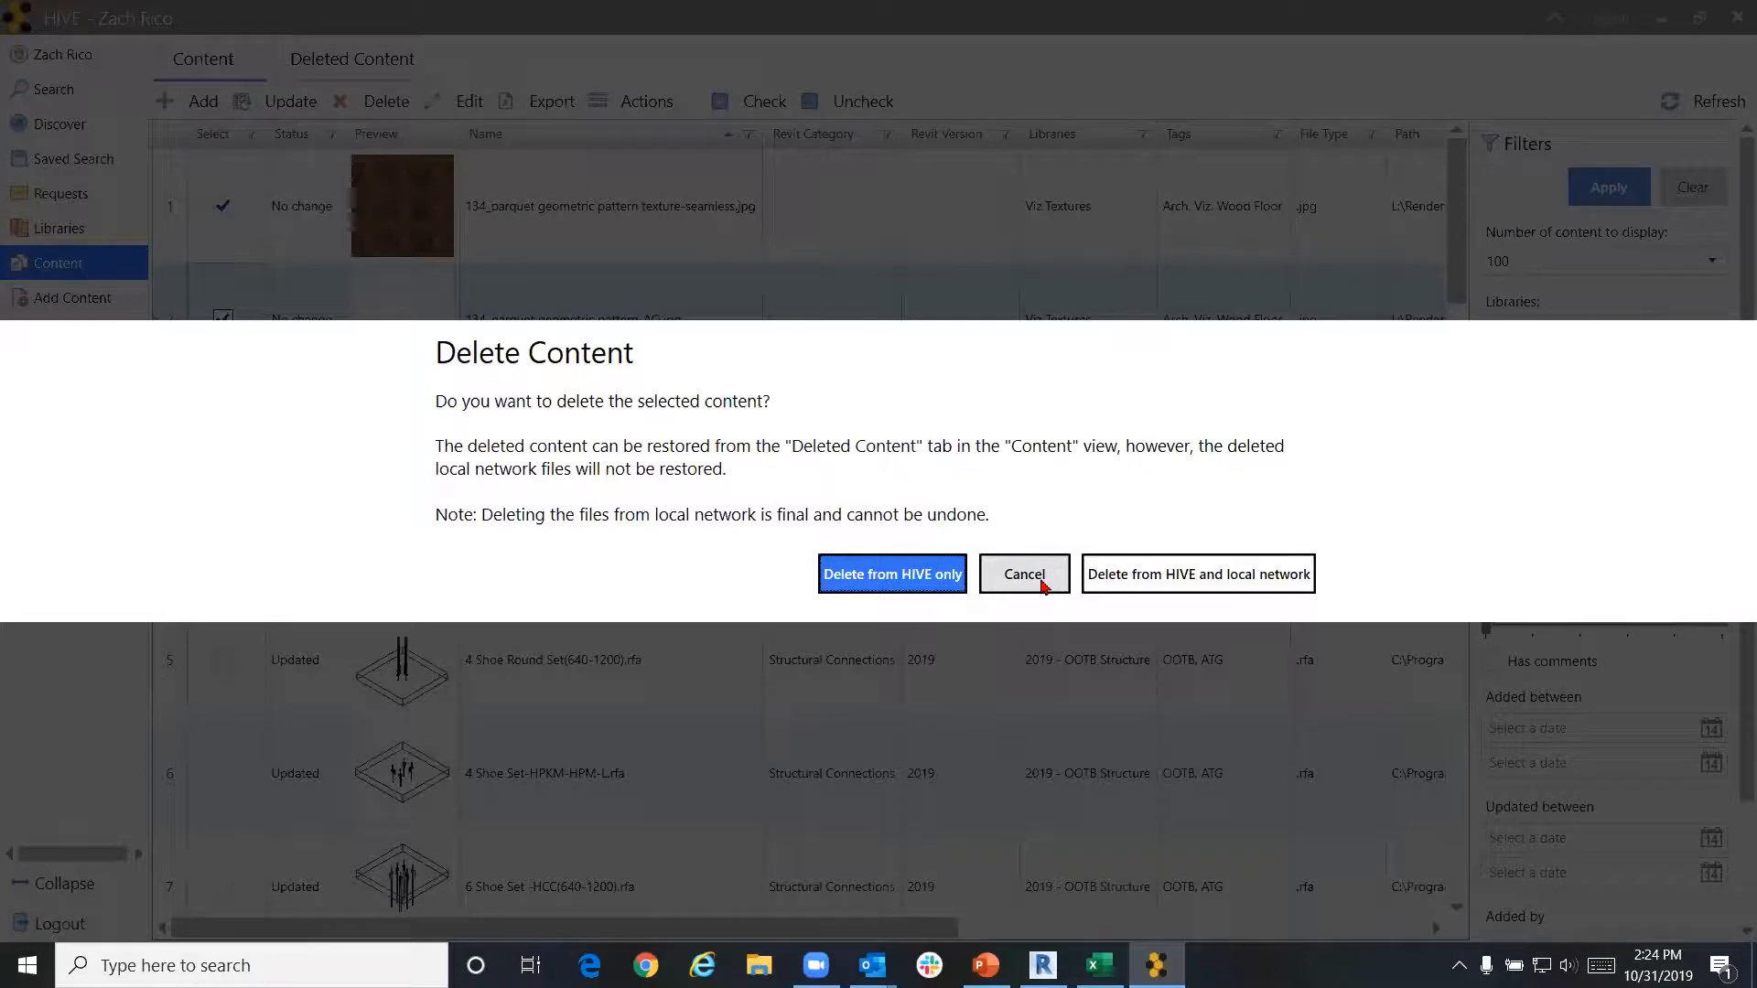
click(1042, 583)
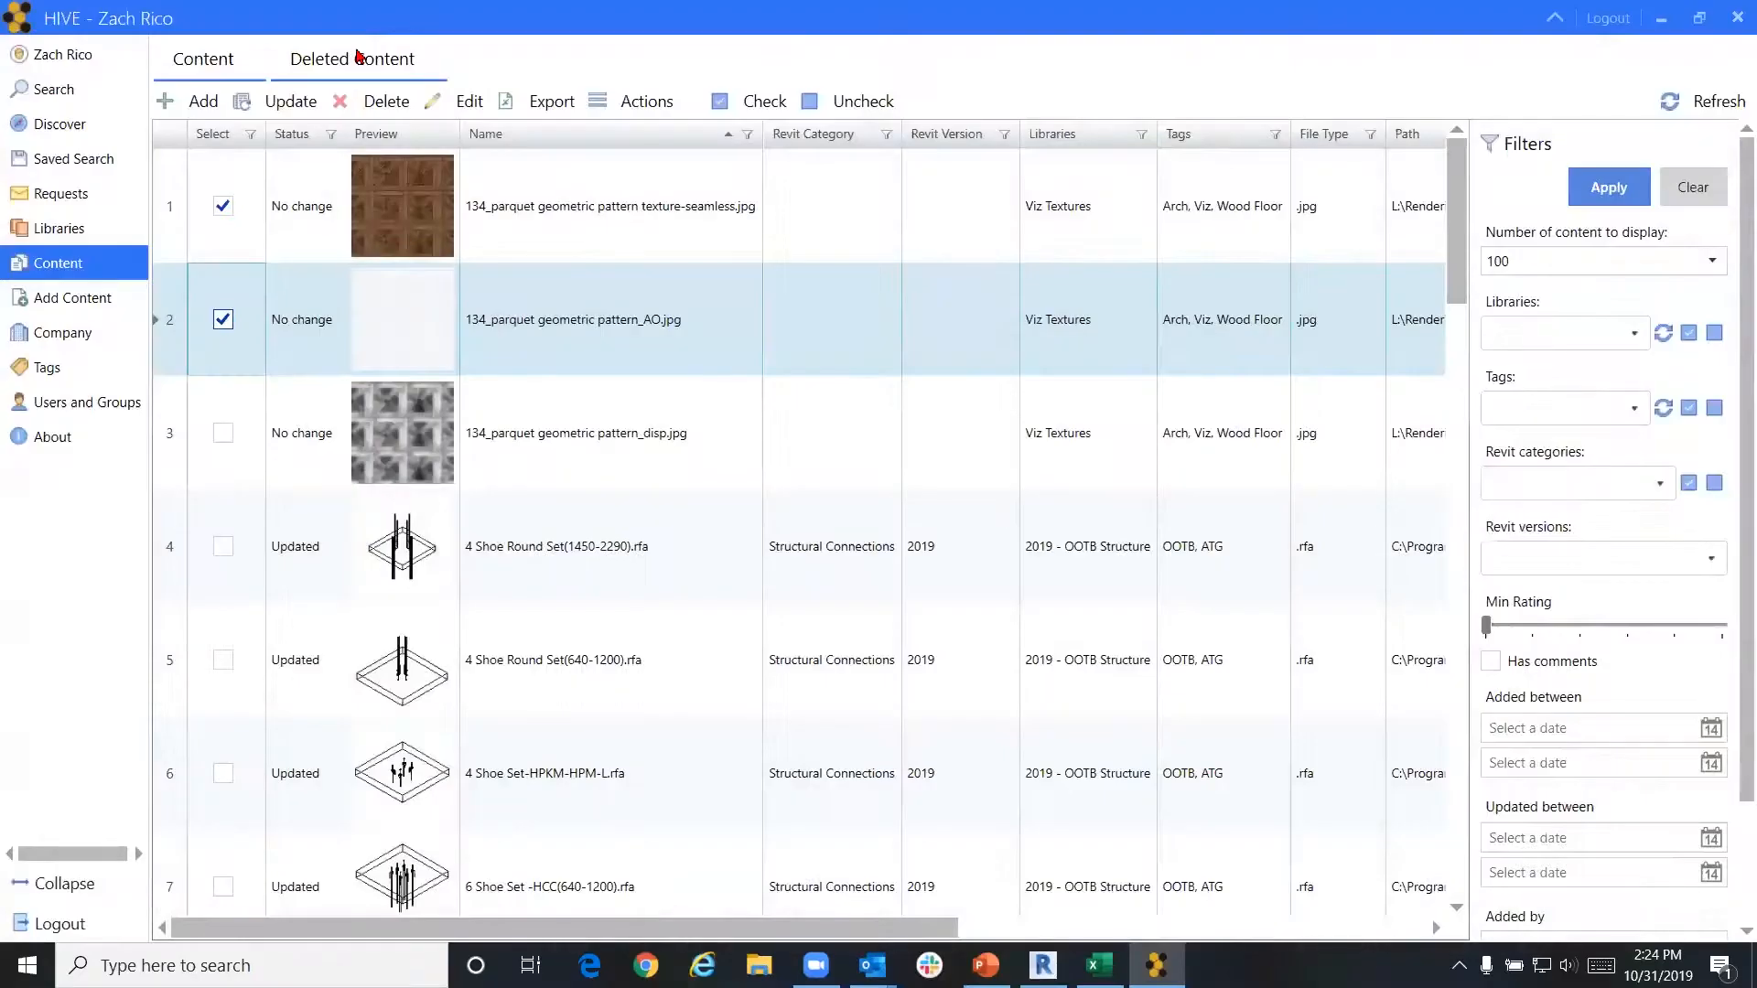
Check the Gutter - Bevel 5" x 5" item in Deleted Content, then go to the empty Requests page
click(357, 58)
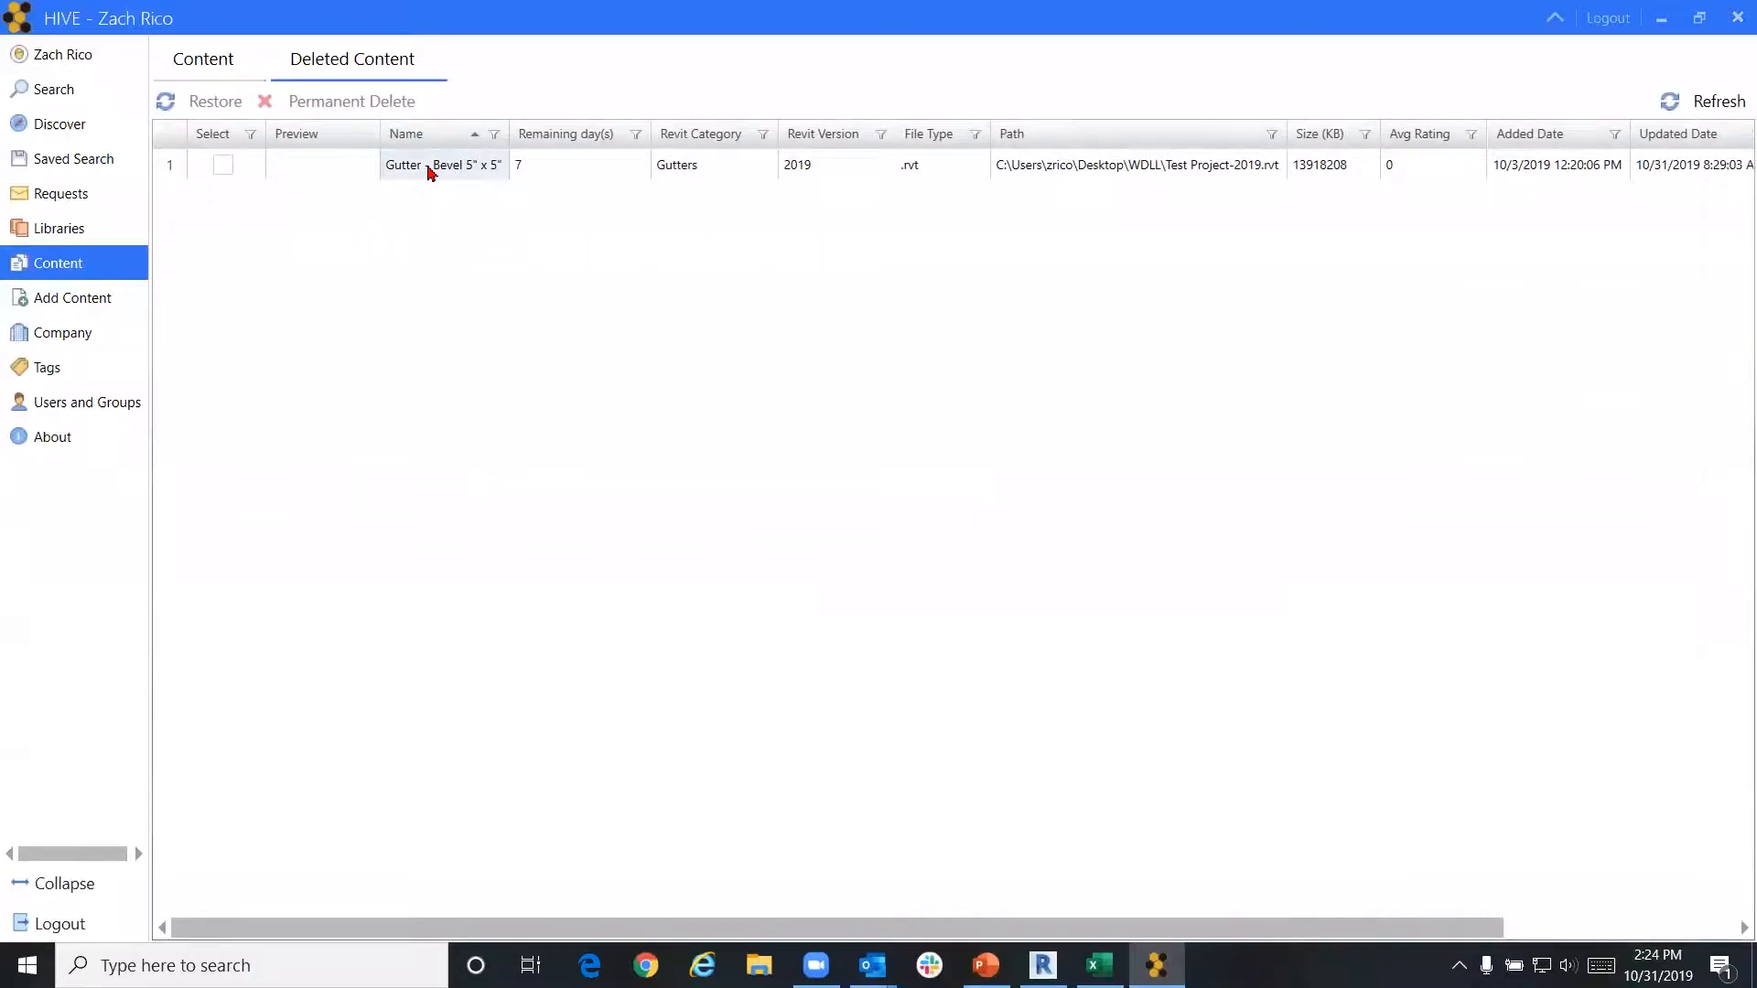
click(224, 165)
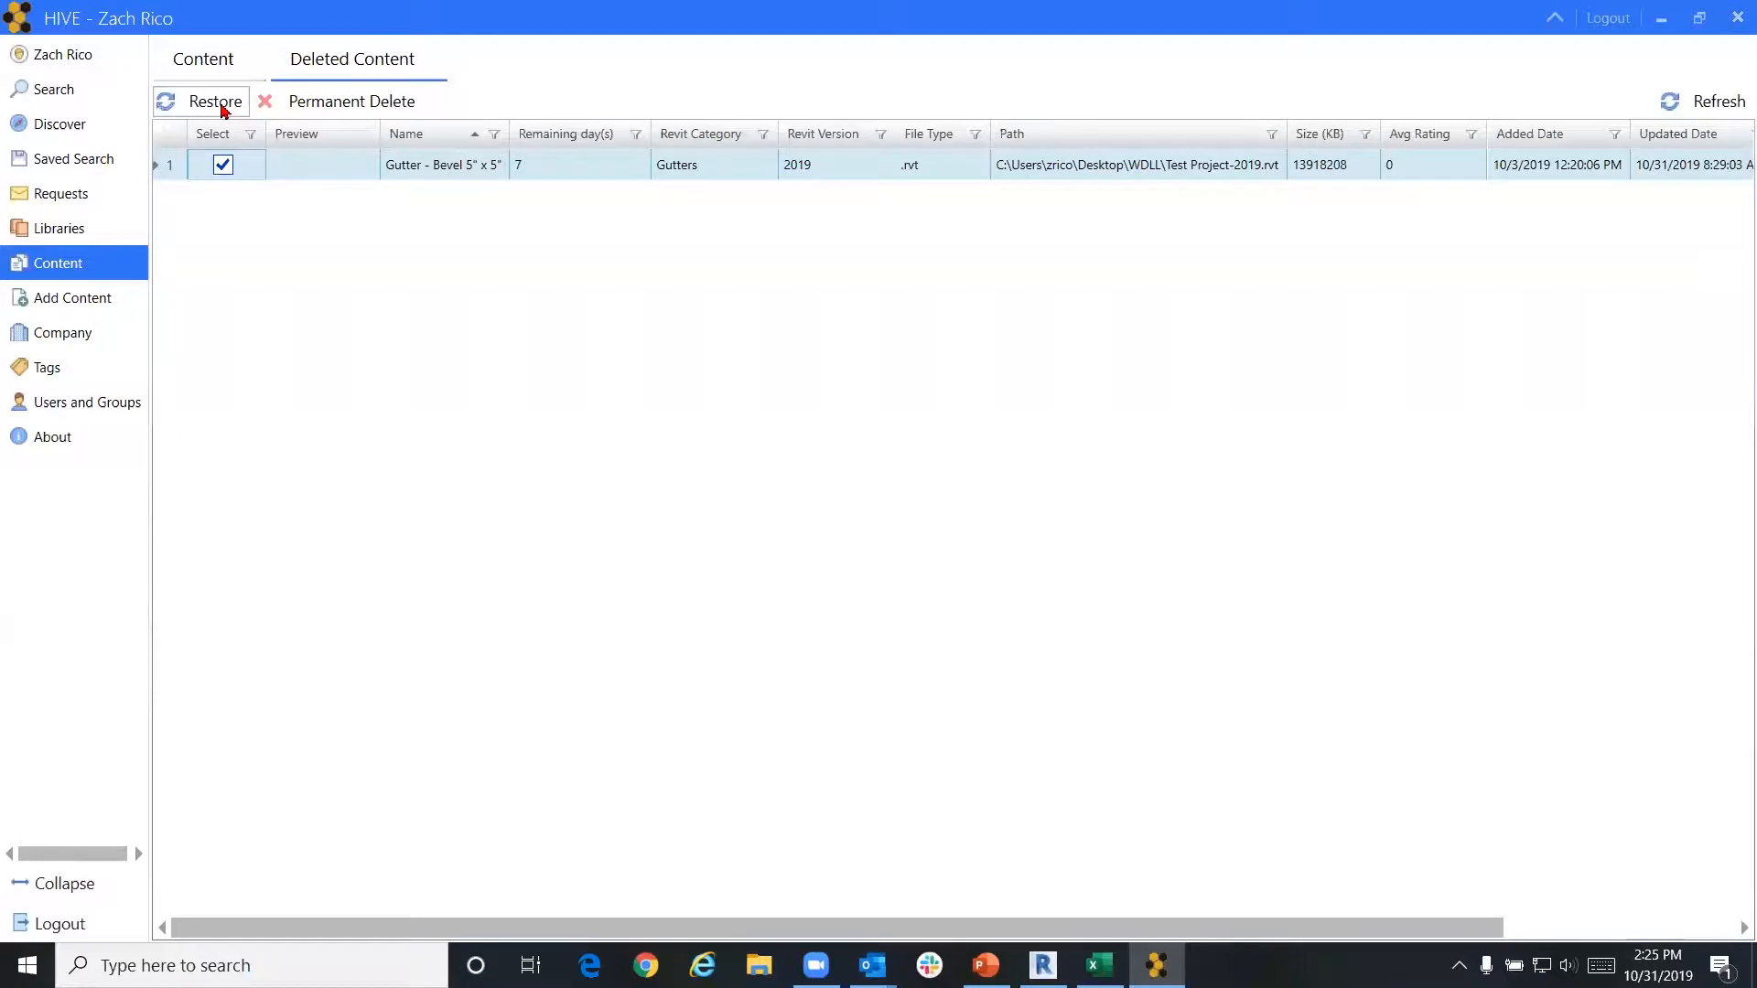
click(121, 194)
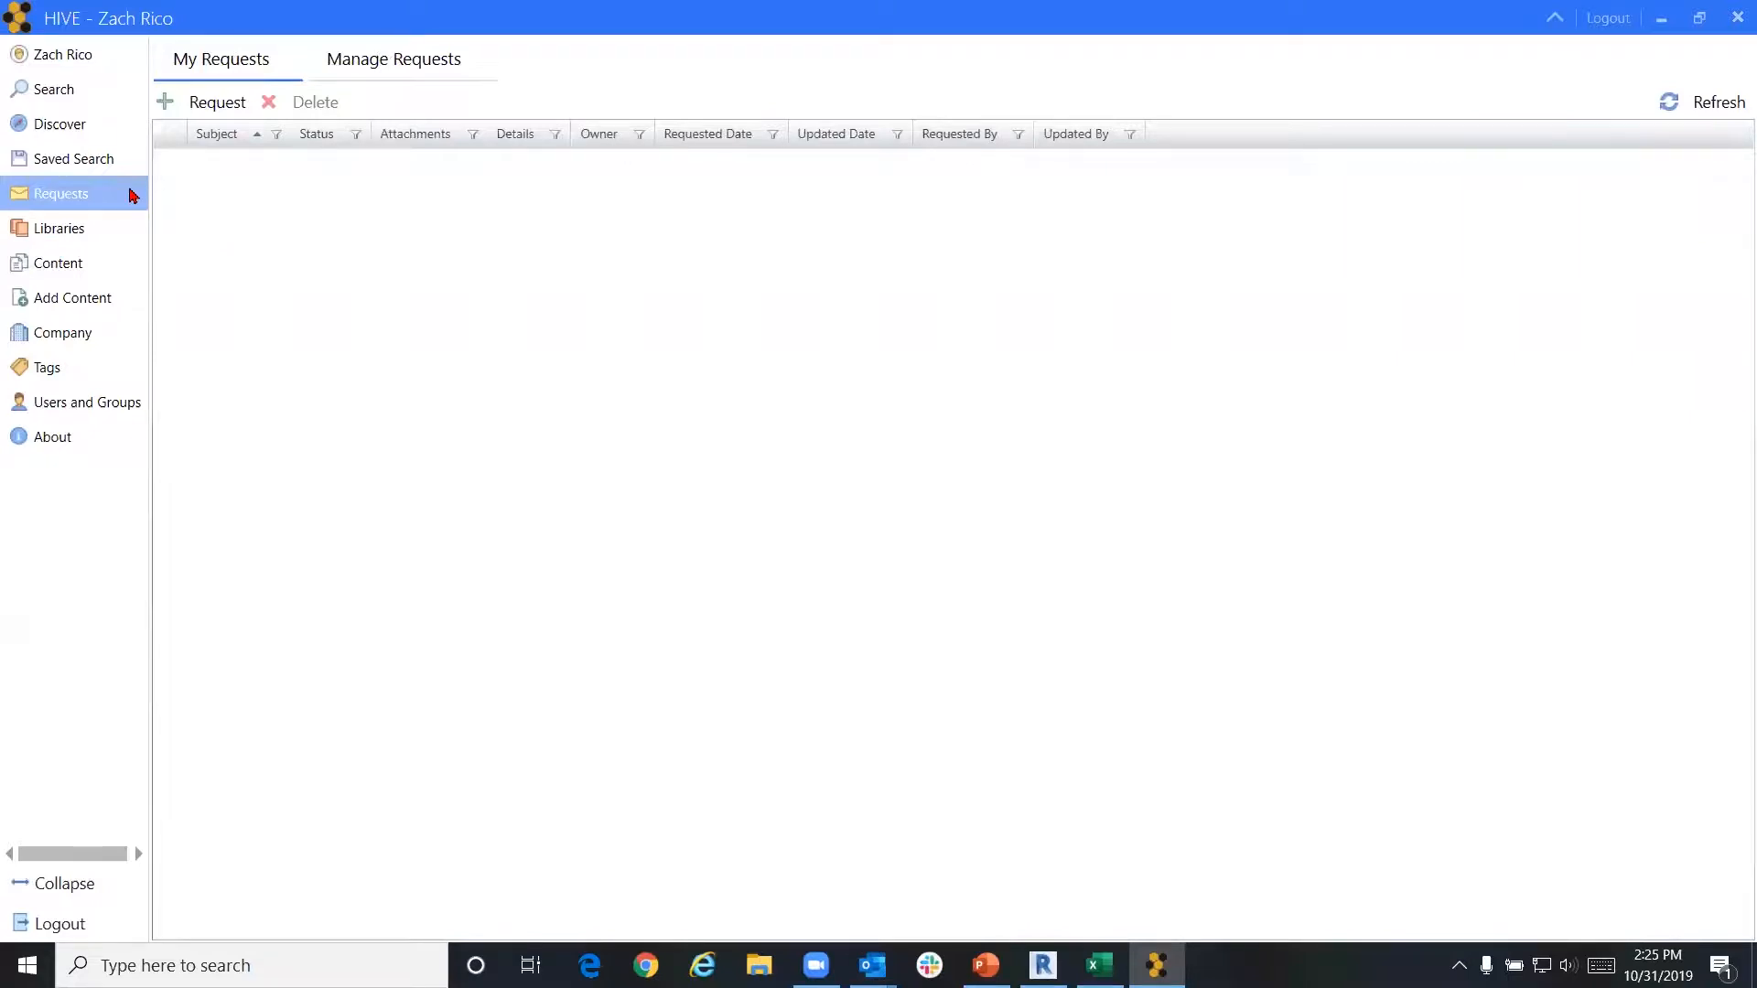
Start a new content request targeting the user's Hot Spot library
click(224, 108)
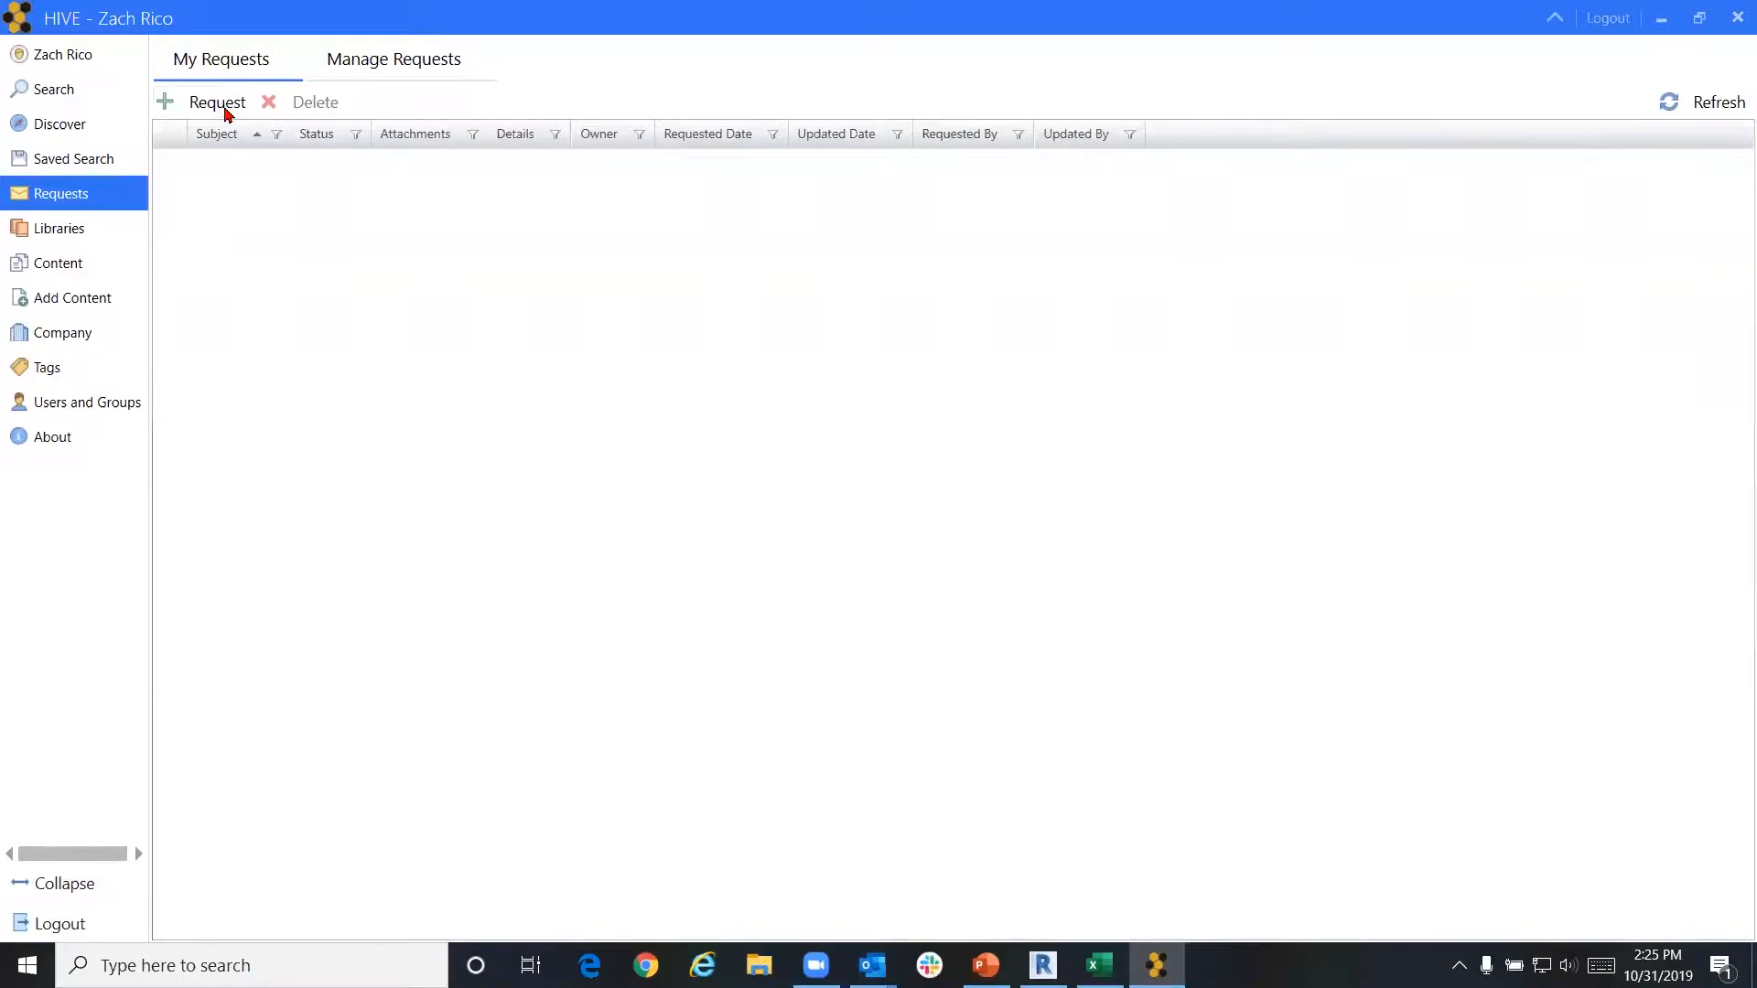
click(180, 75)
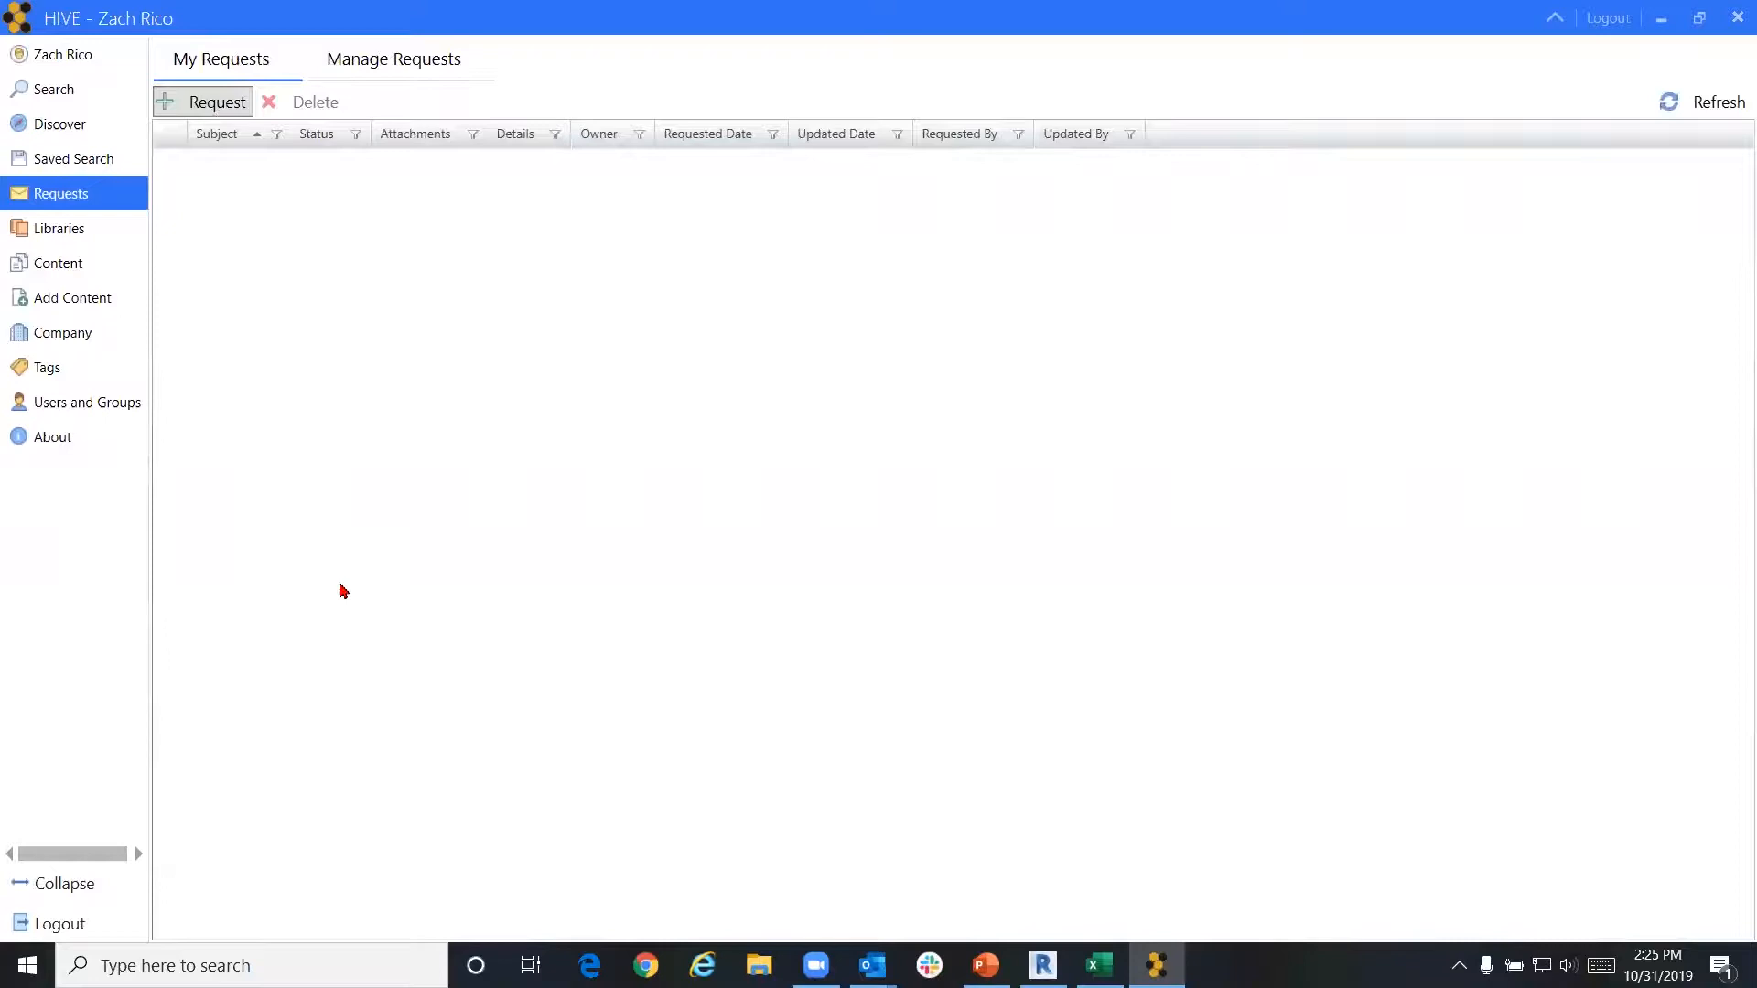
click(183, 105)
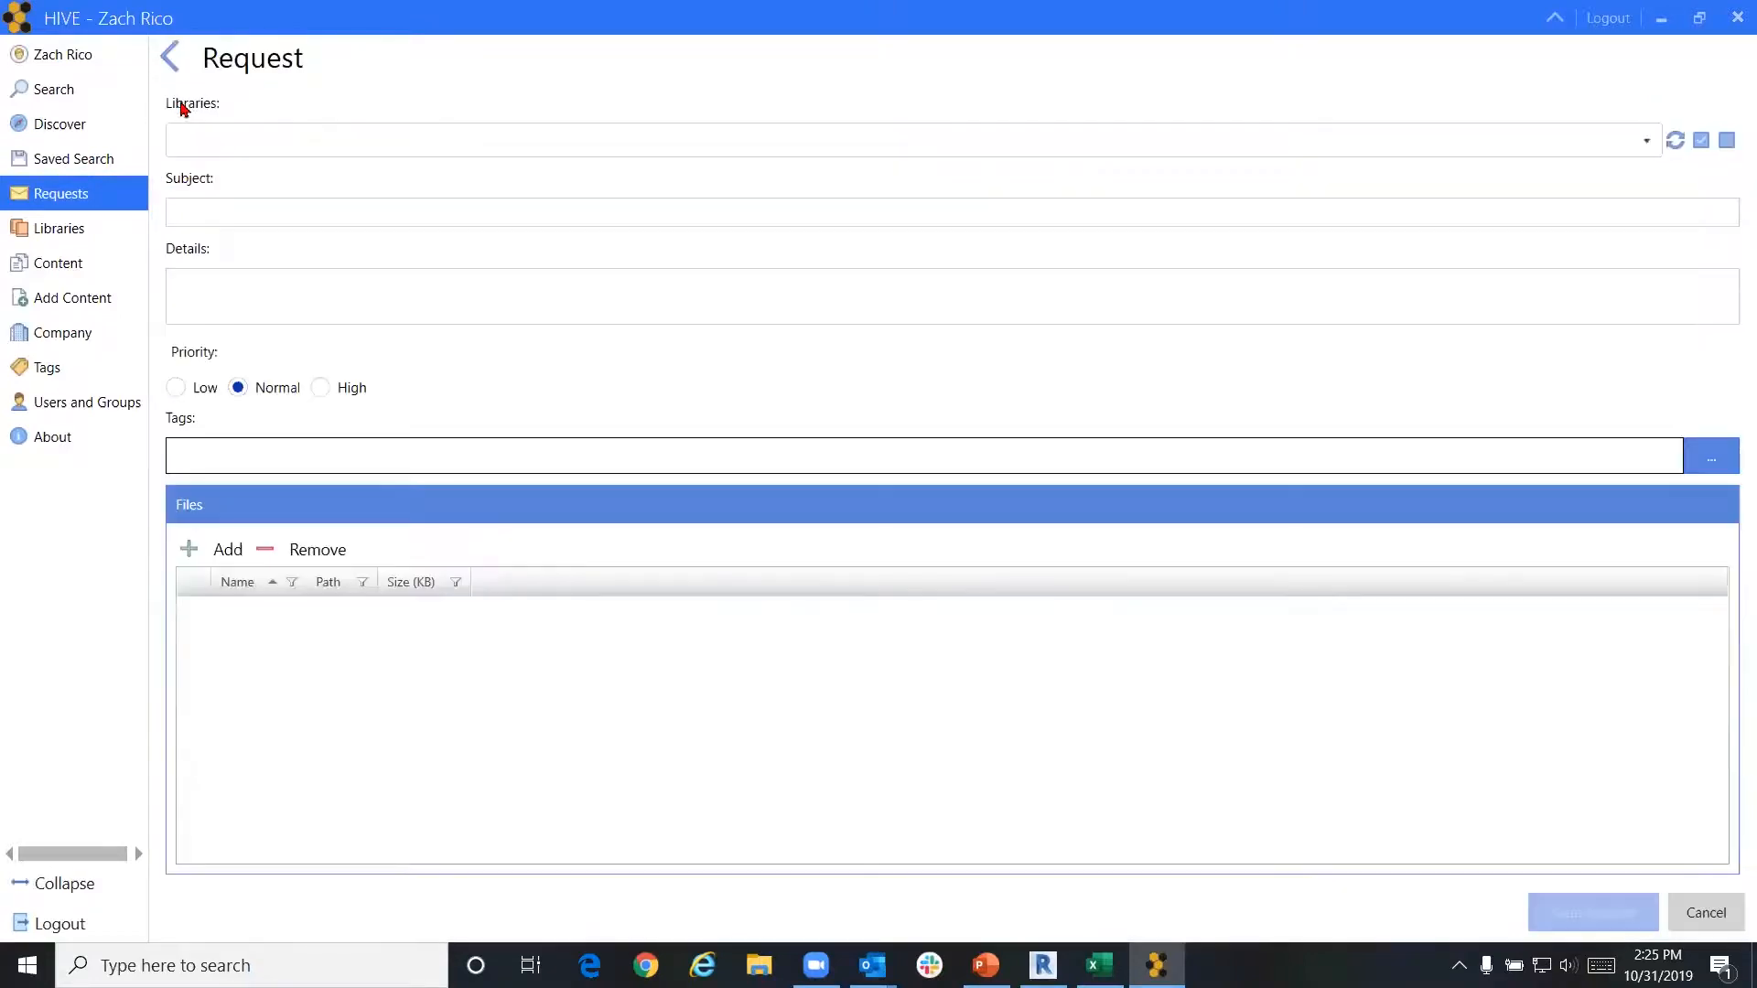
click(189, 150)
scroll(249, 326, down, 4)
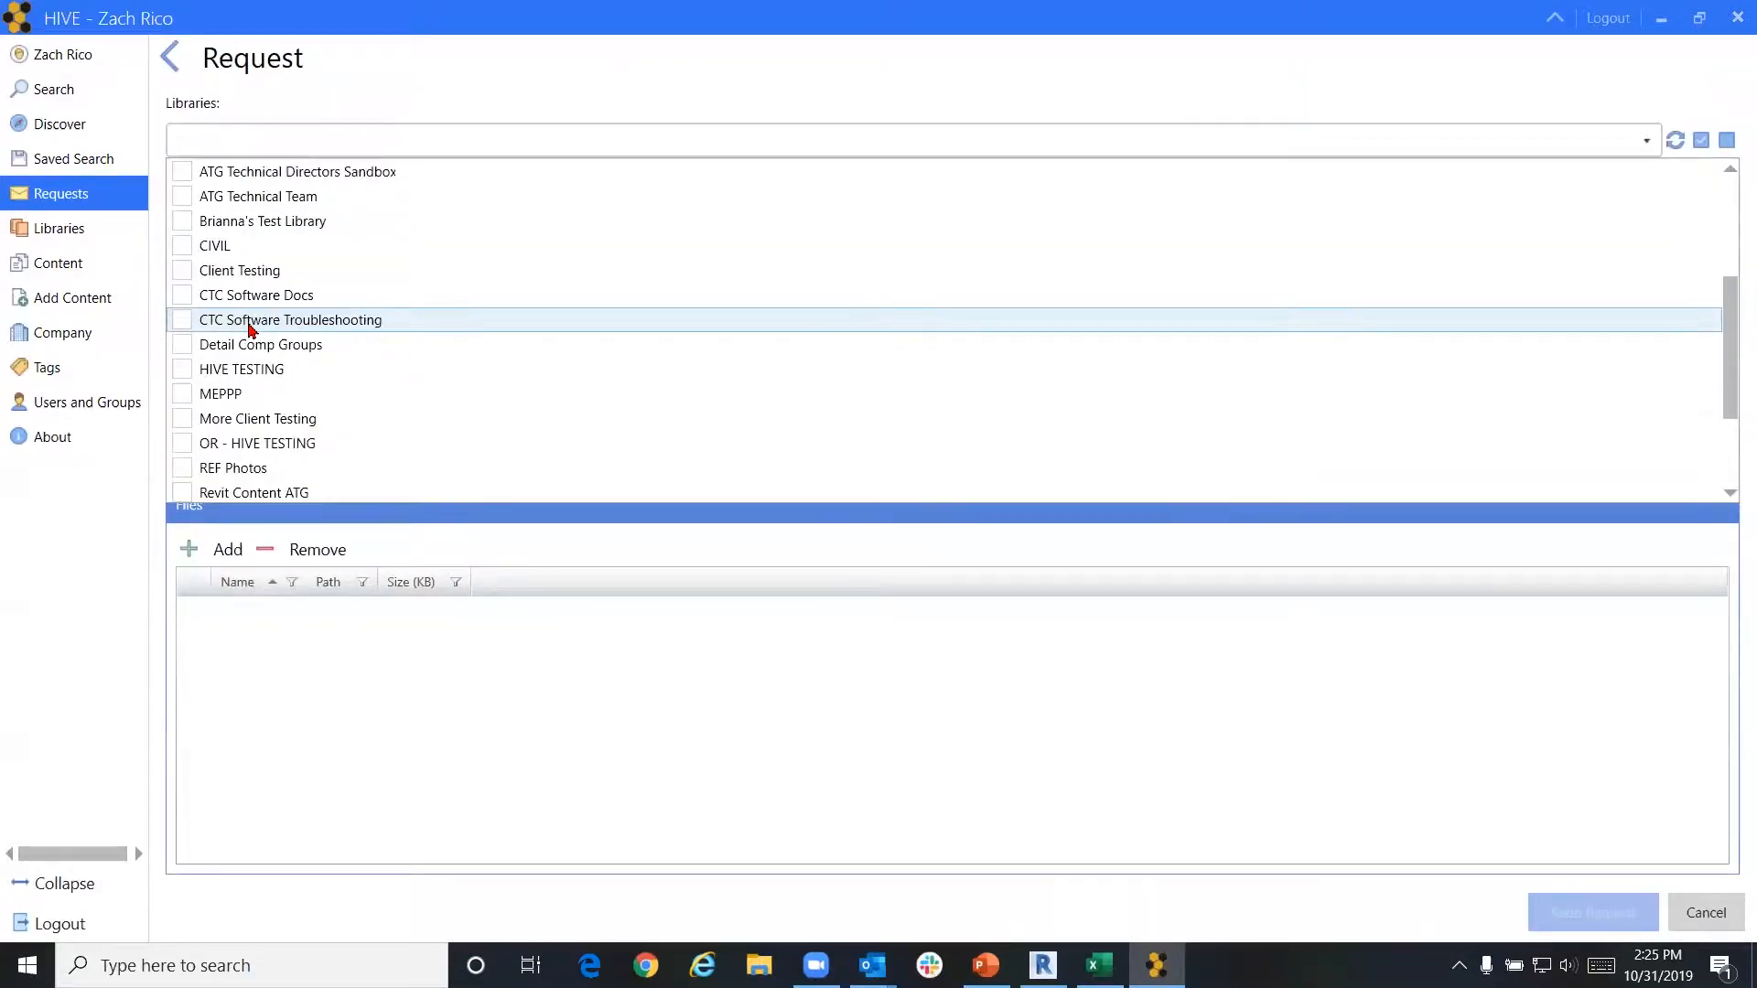
click(184, 469)
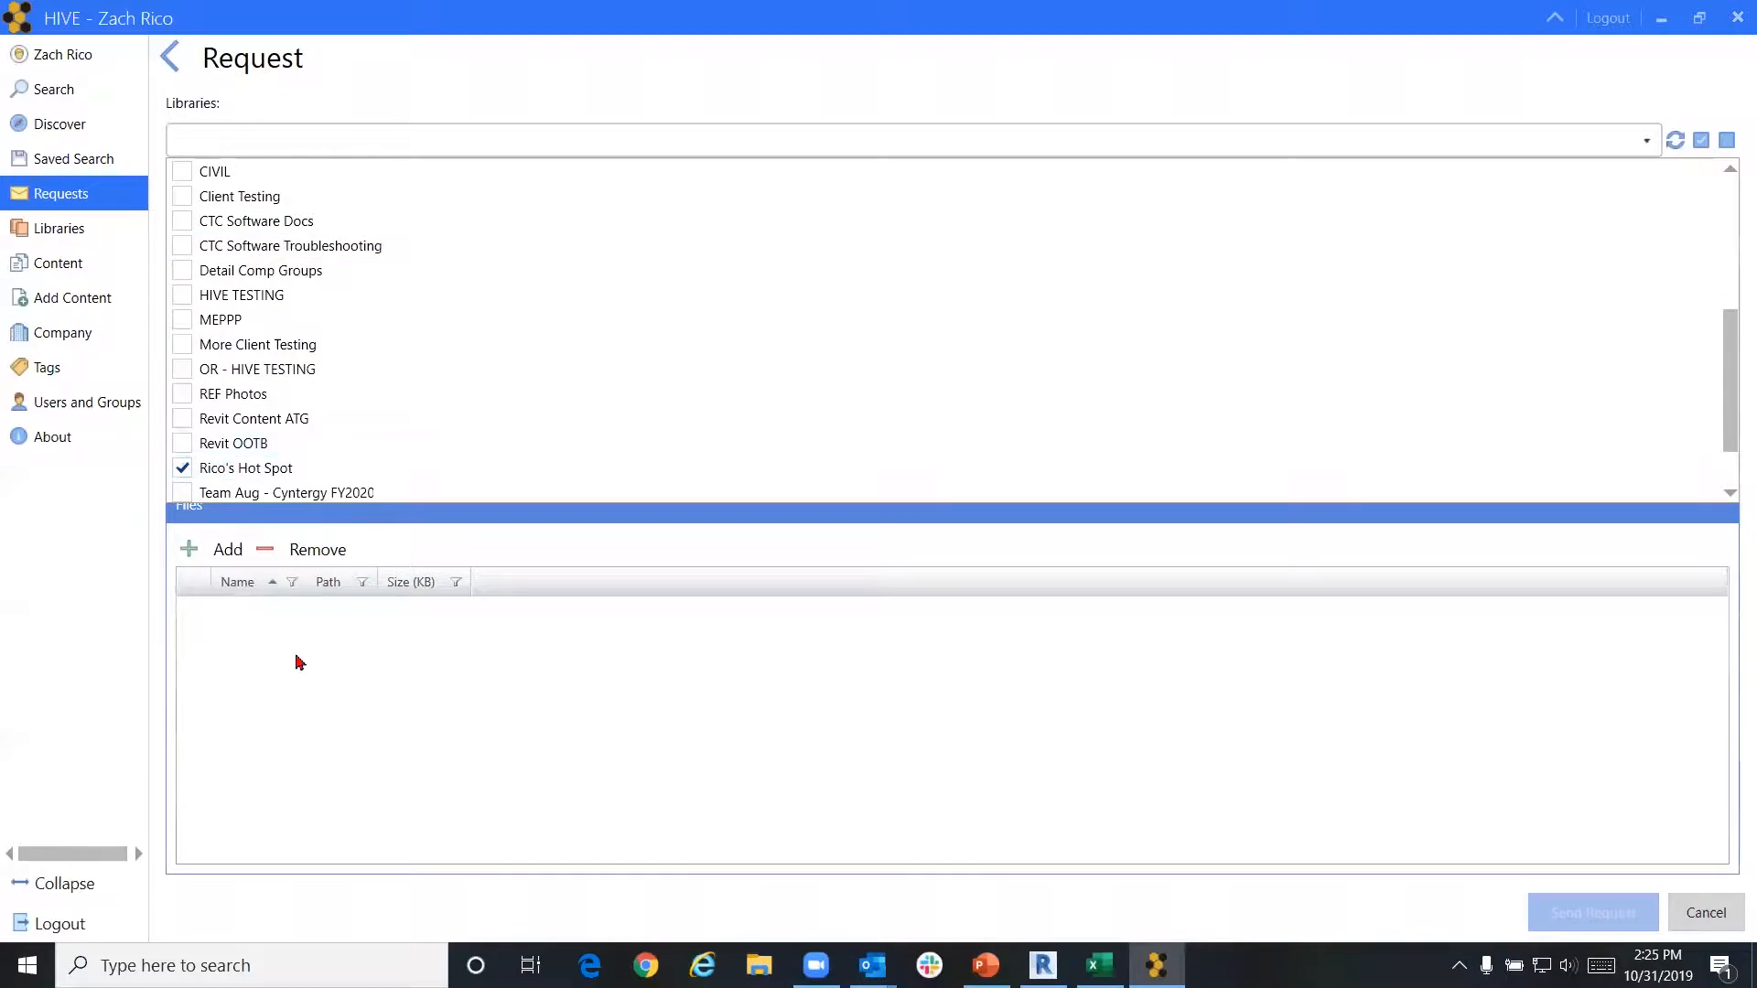
click(302, 677)
Enter subject 'Needing new material for chairs', details 'neding wood chairs for desks', and High priority
click(277, 211)
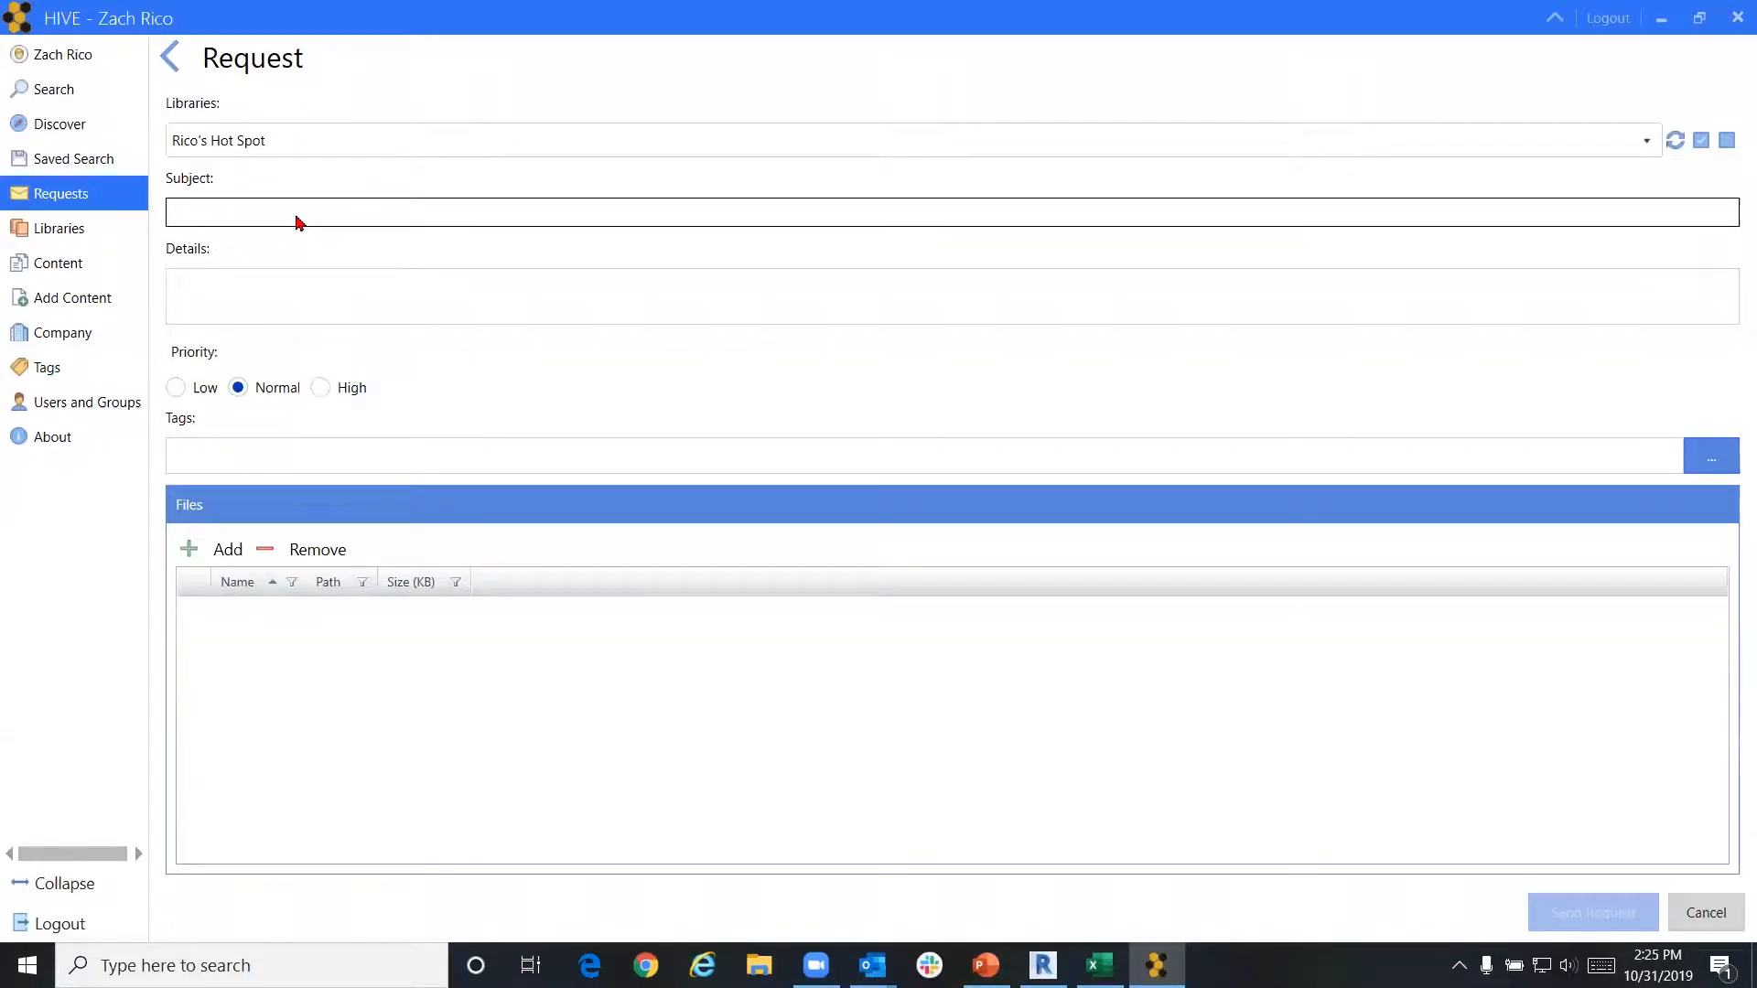
text(Needing)
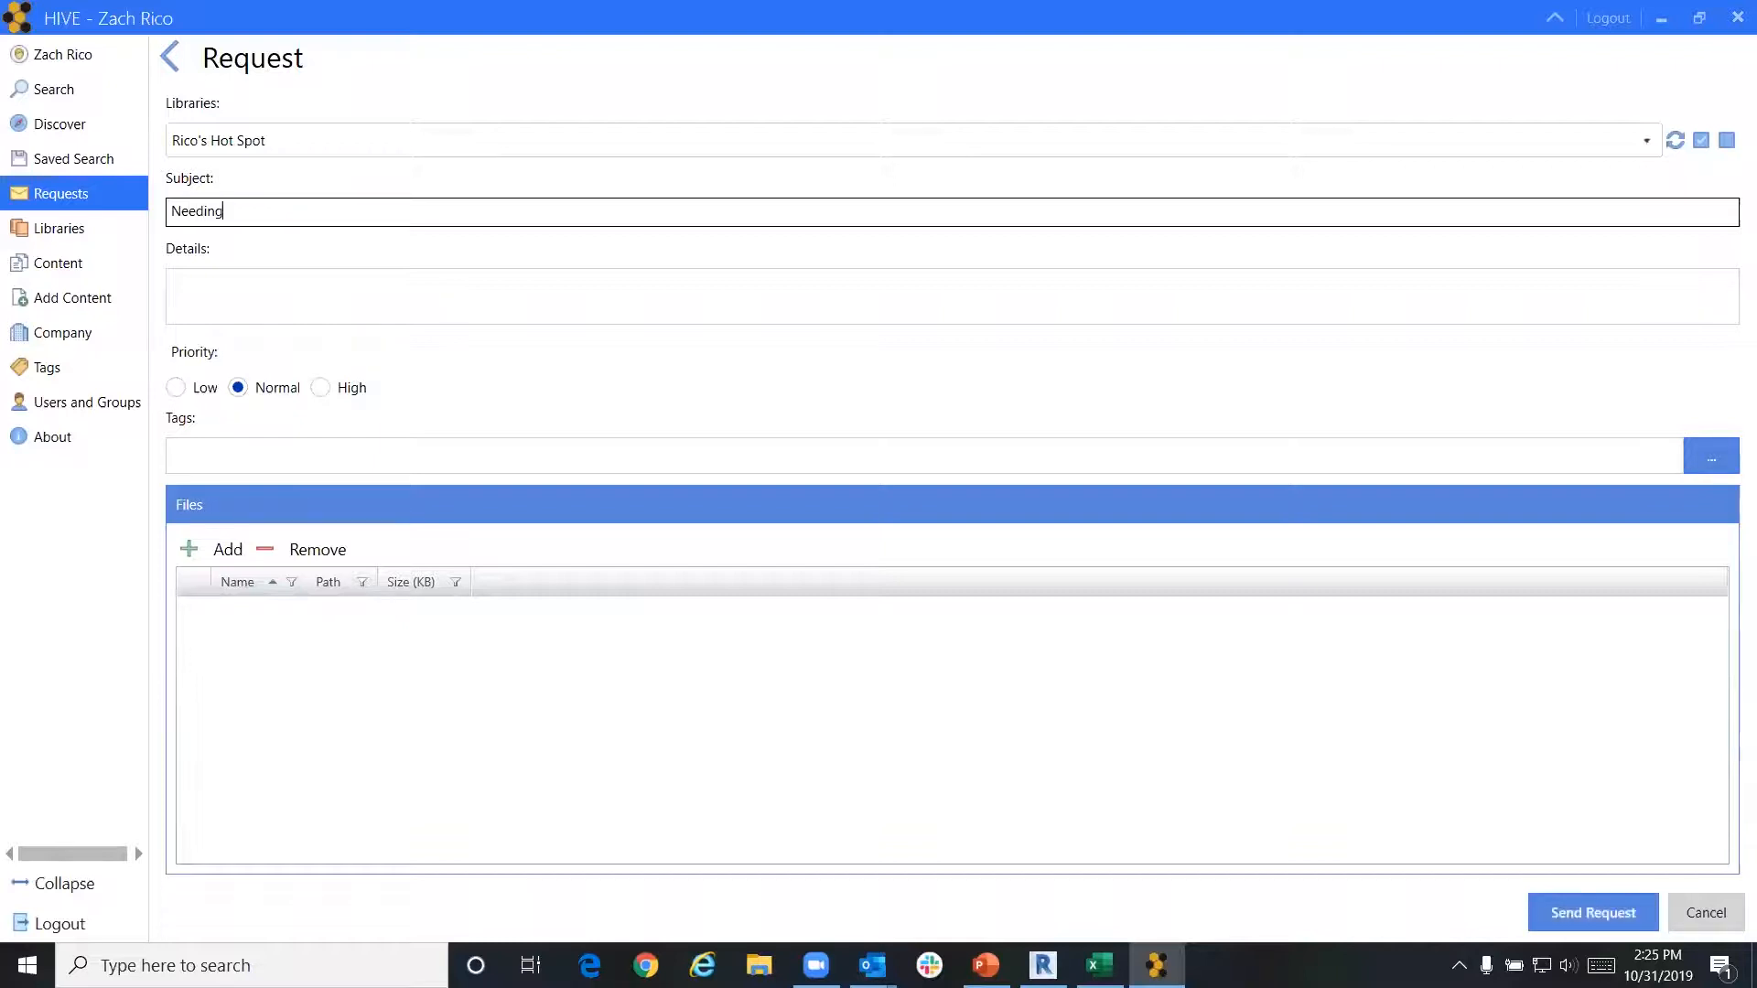
text( new material for chairs)
click(267, 308)
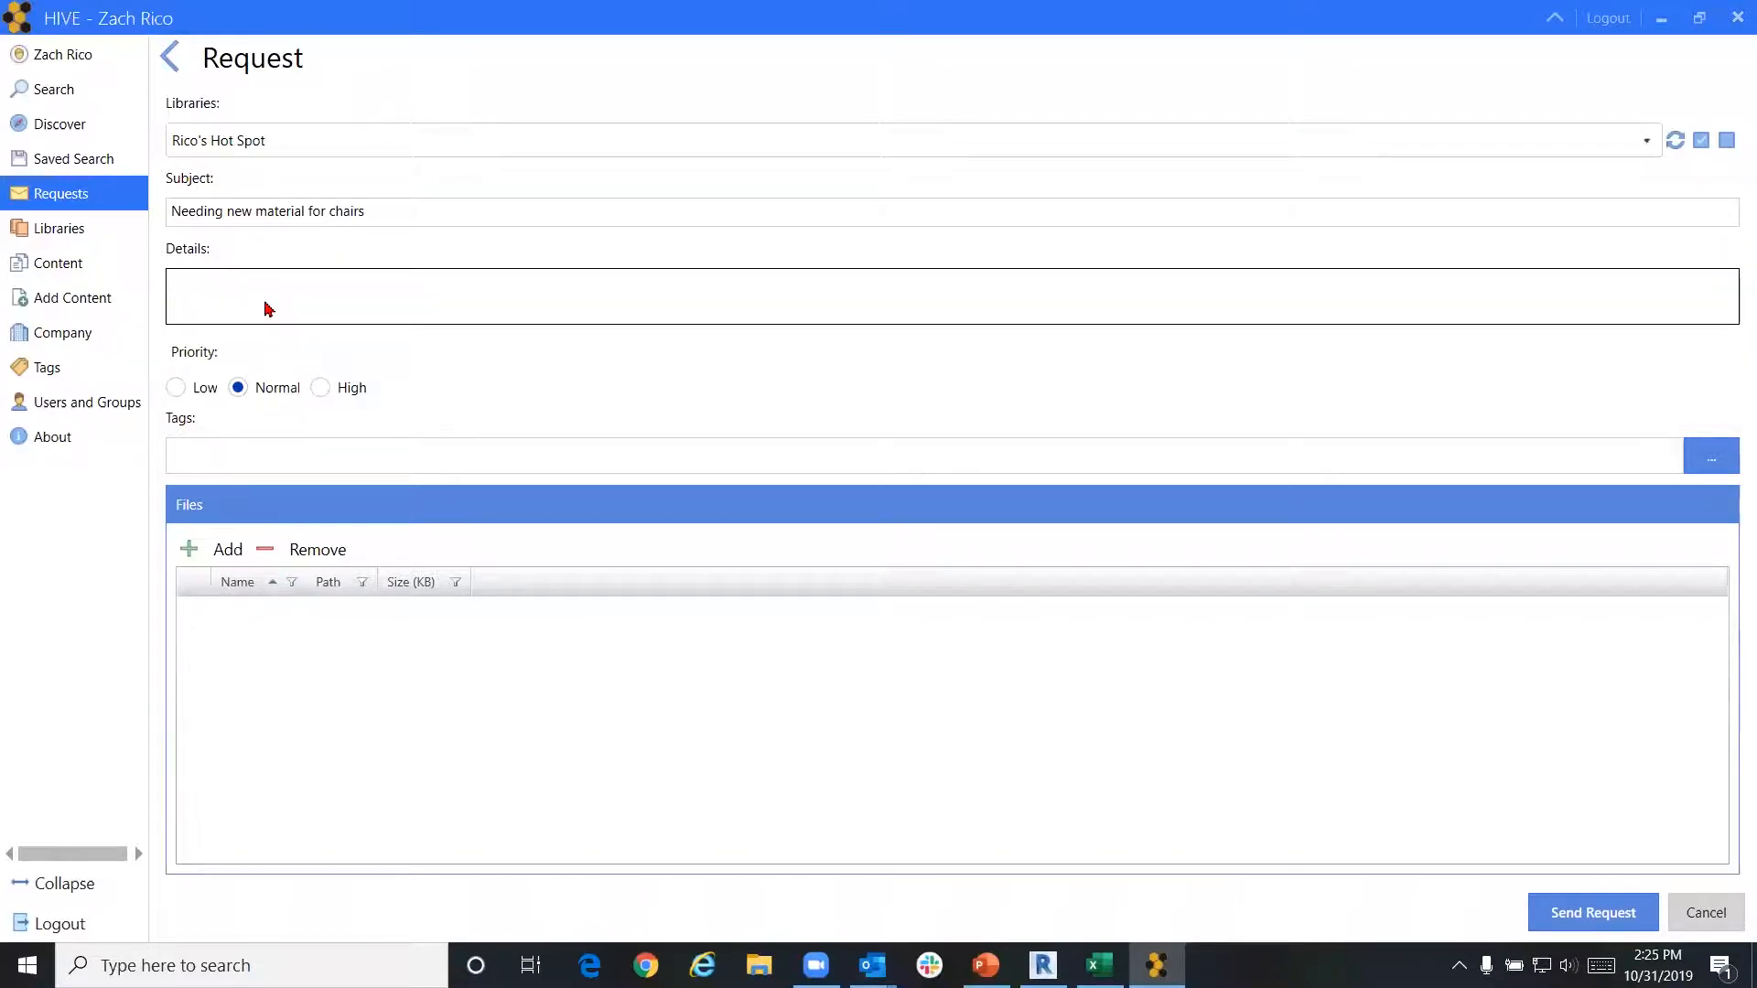
text(neding wood chairs for desks)
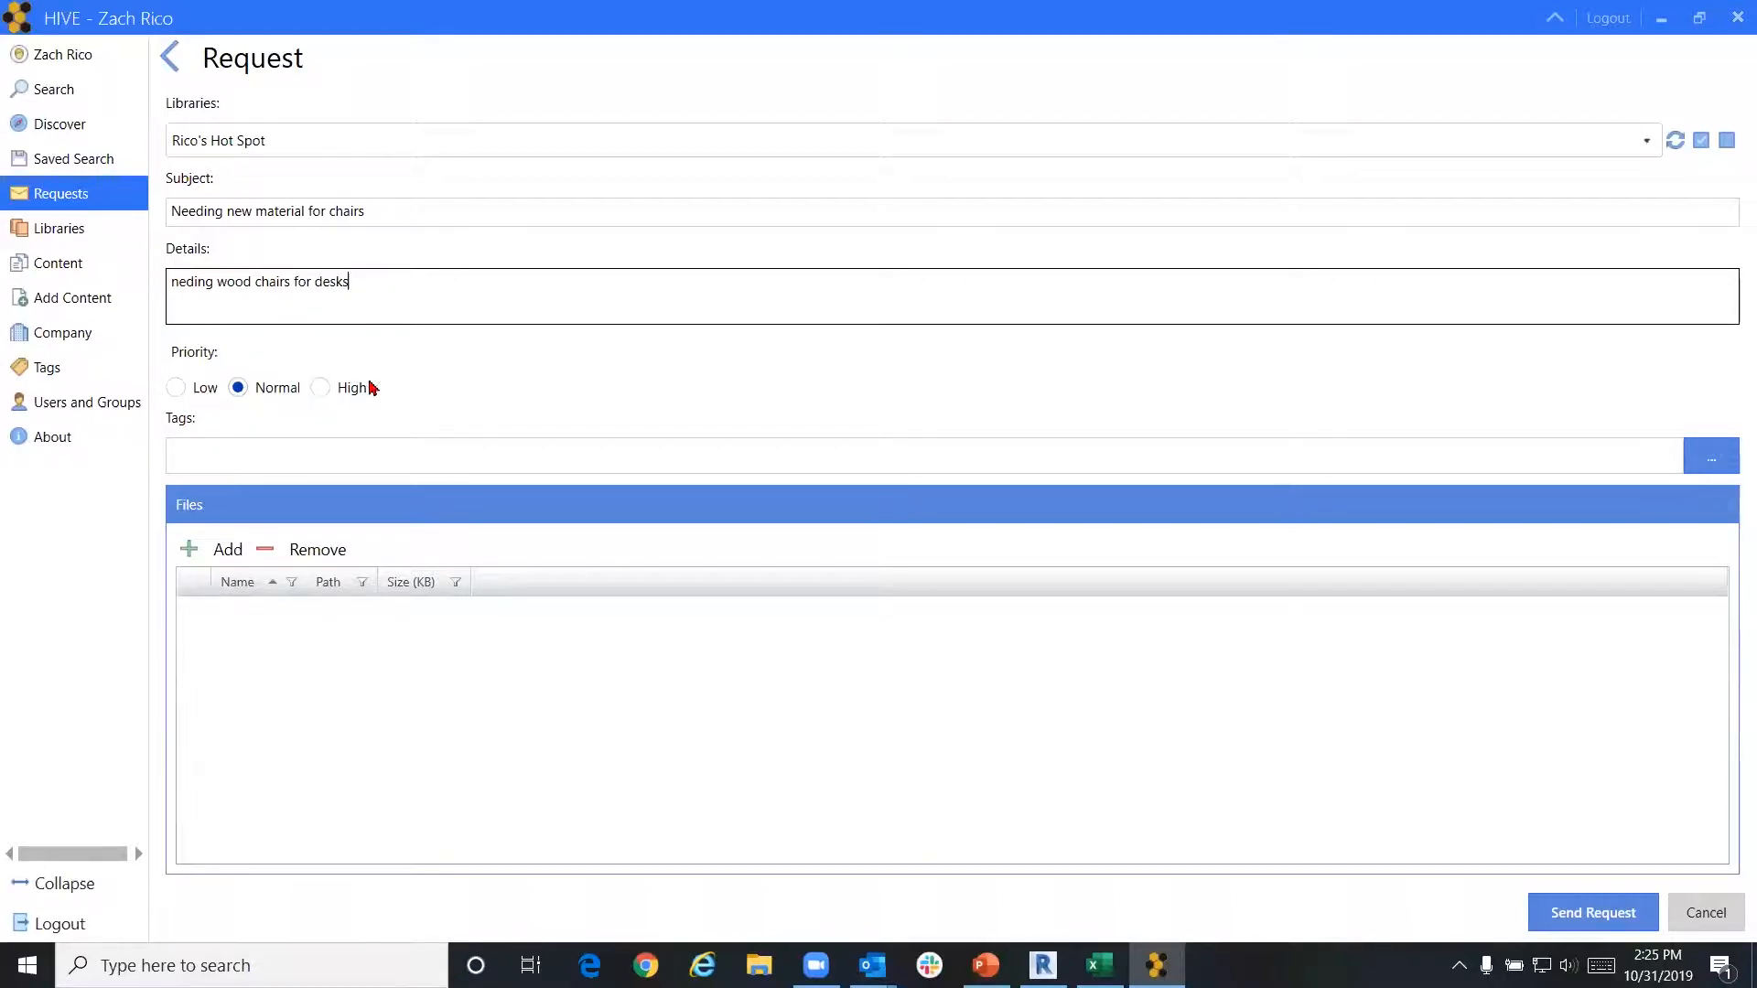
click(321, 394)
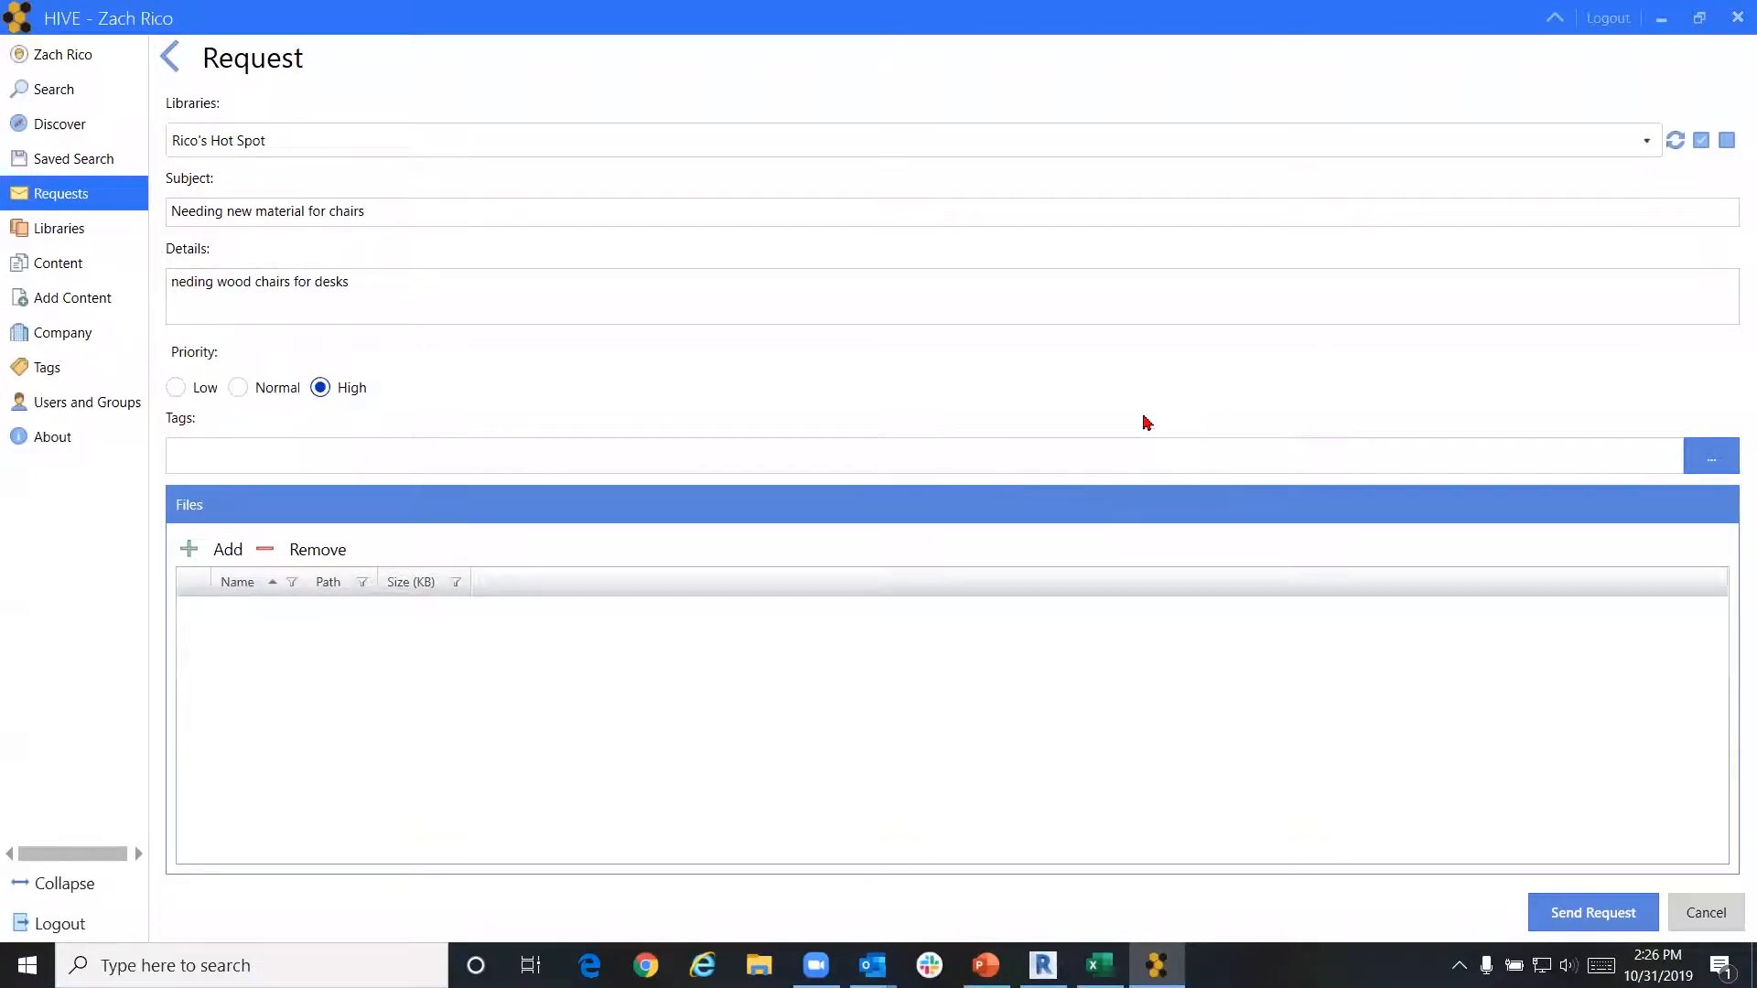
Open the tag picker for the request and close it without adding any tags
click(1709, 456)
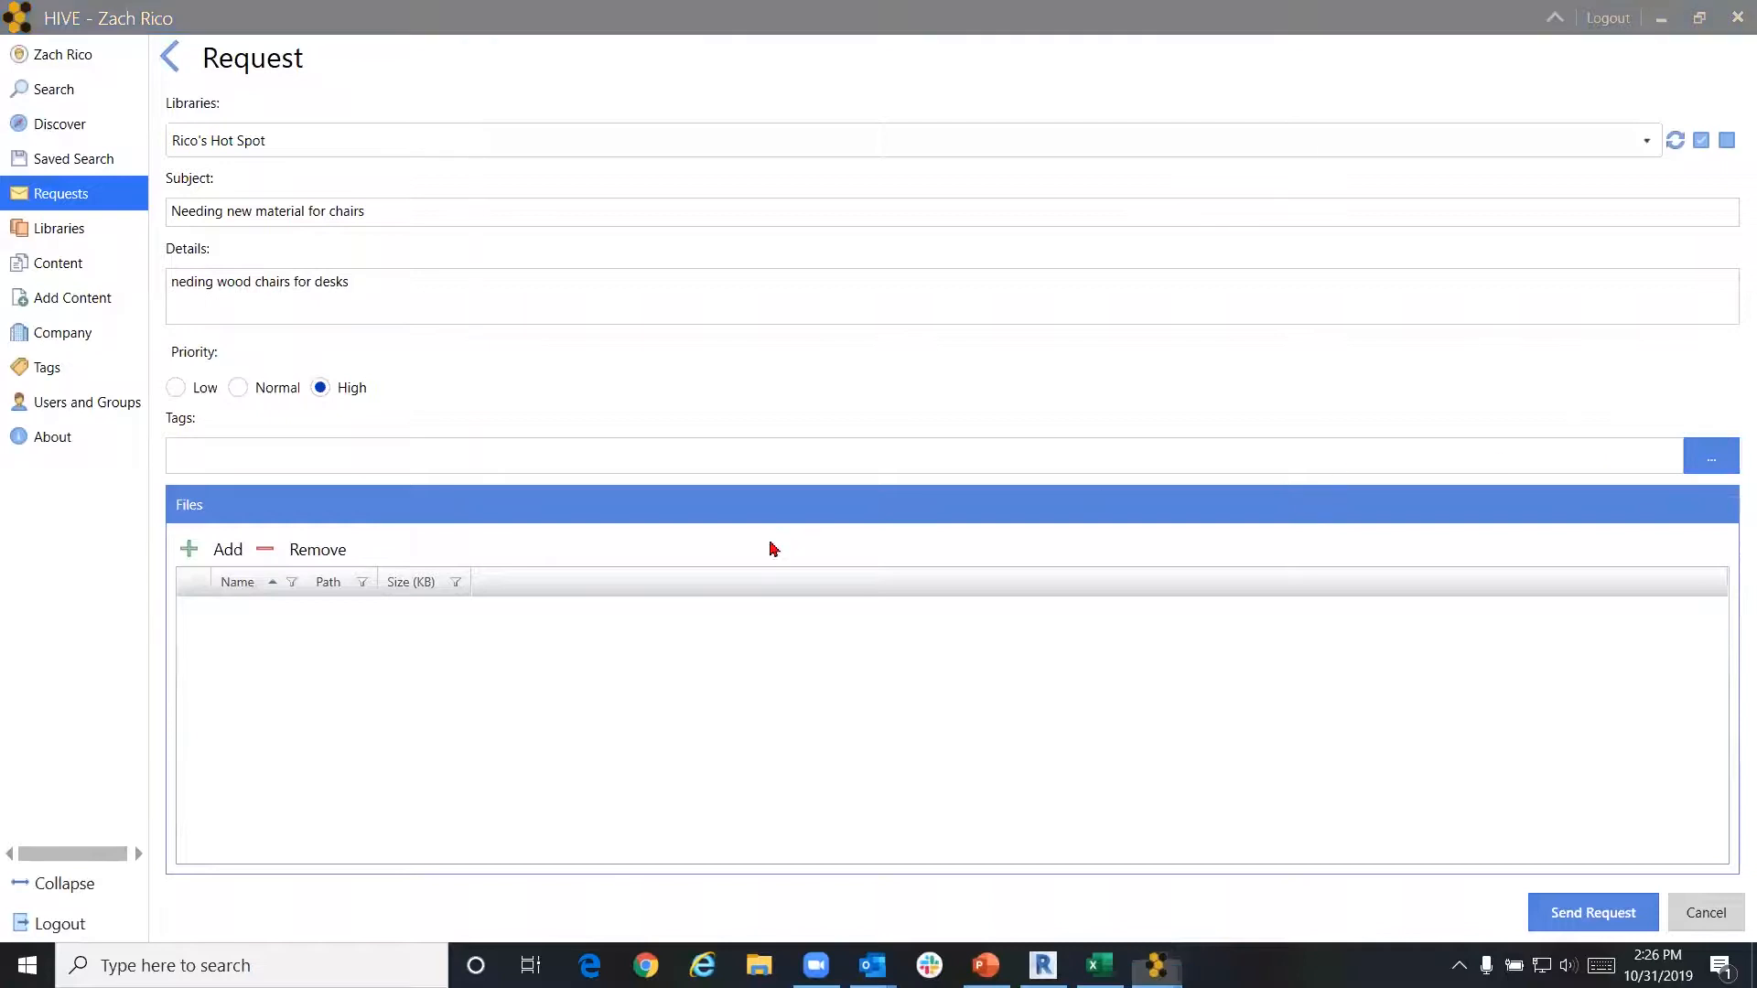
scroll(788, 440, down, 8)
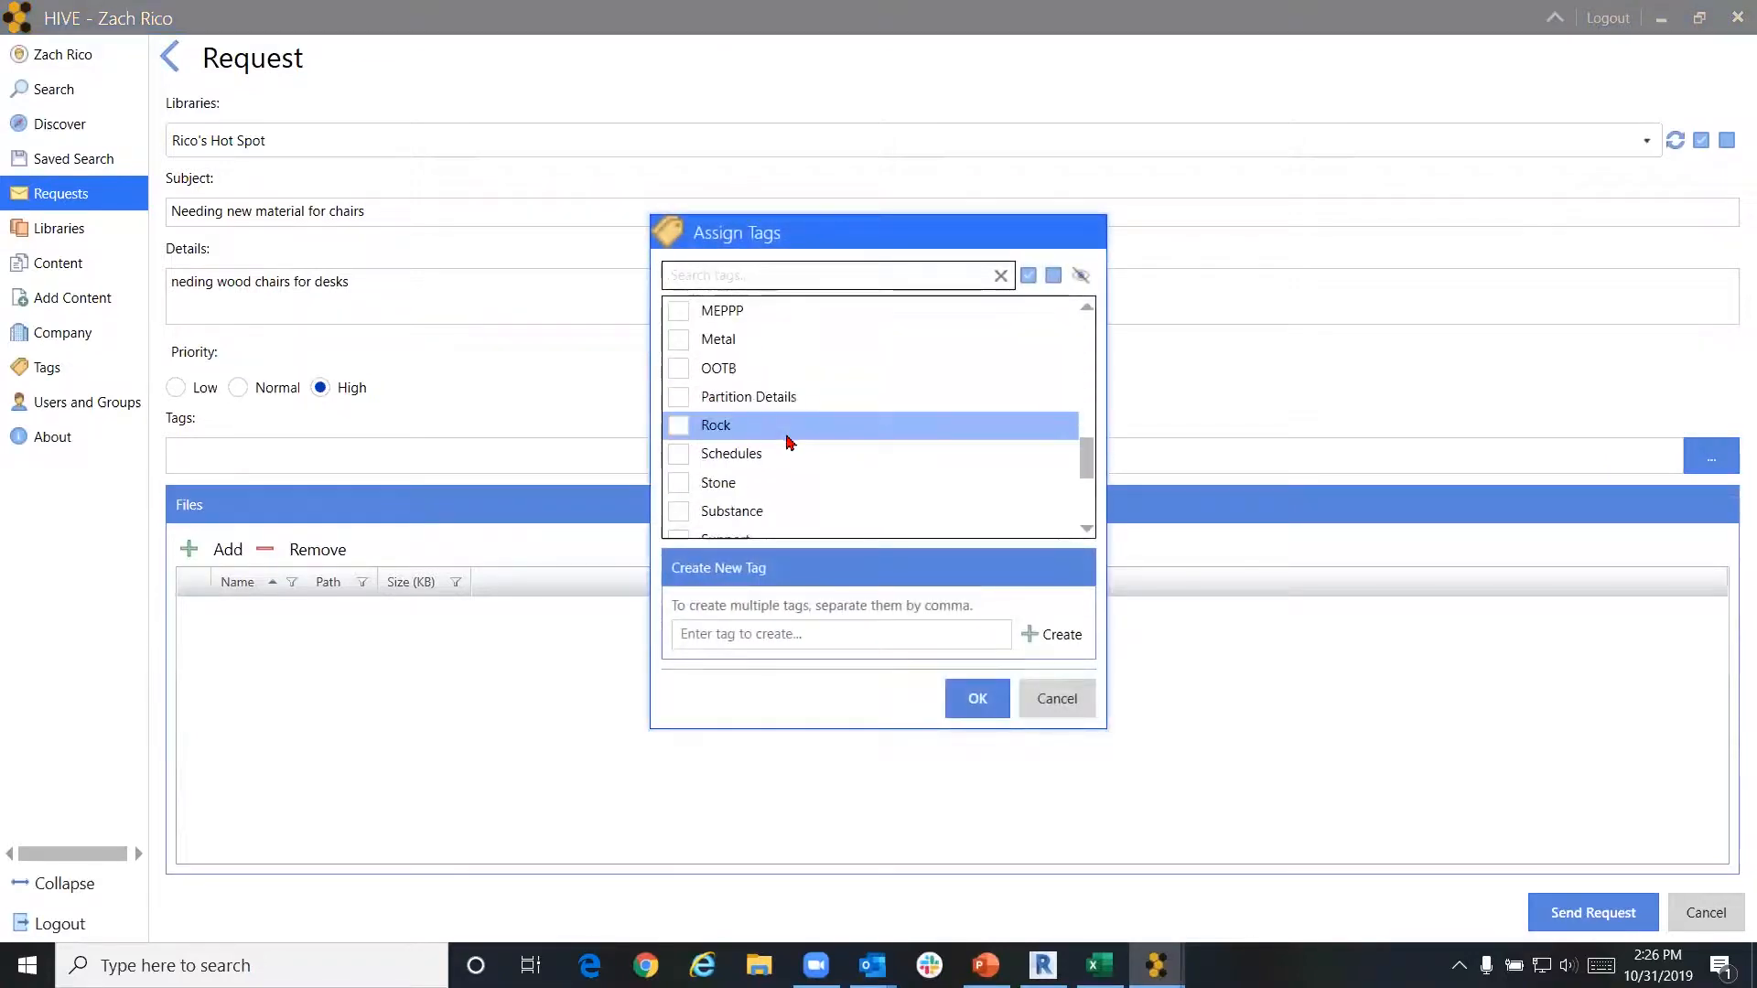
scroll(788, 437, up, 1)
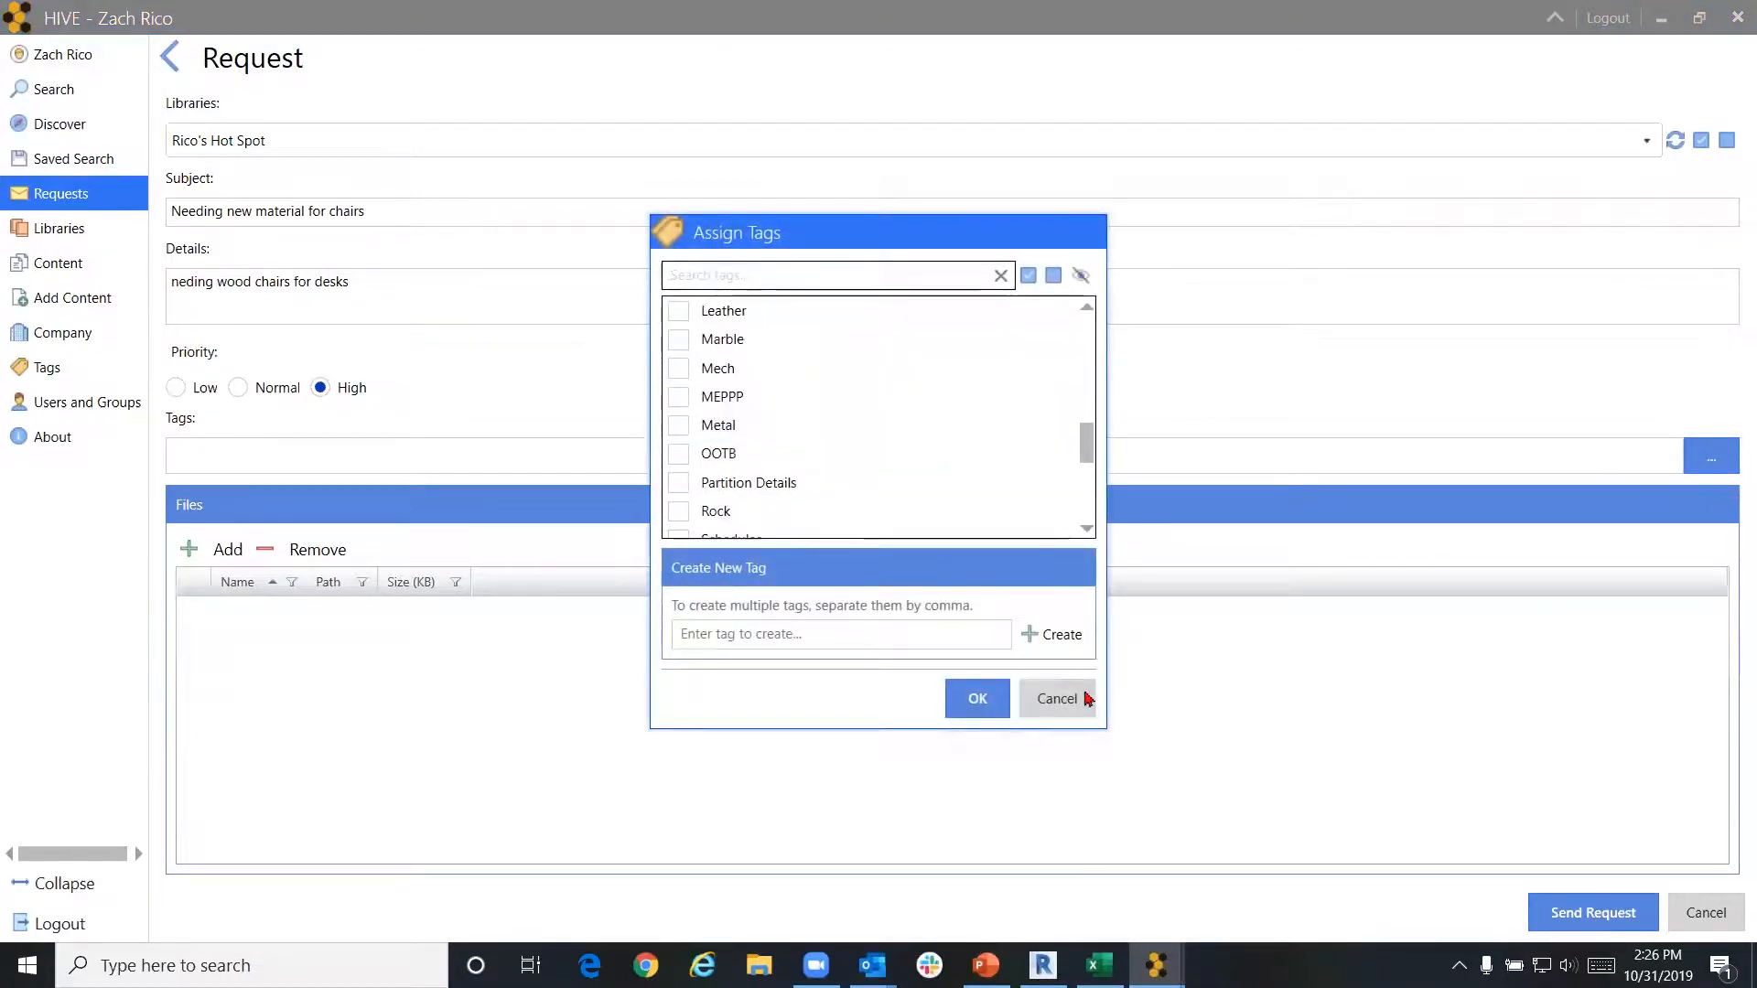
click(1084, 698)
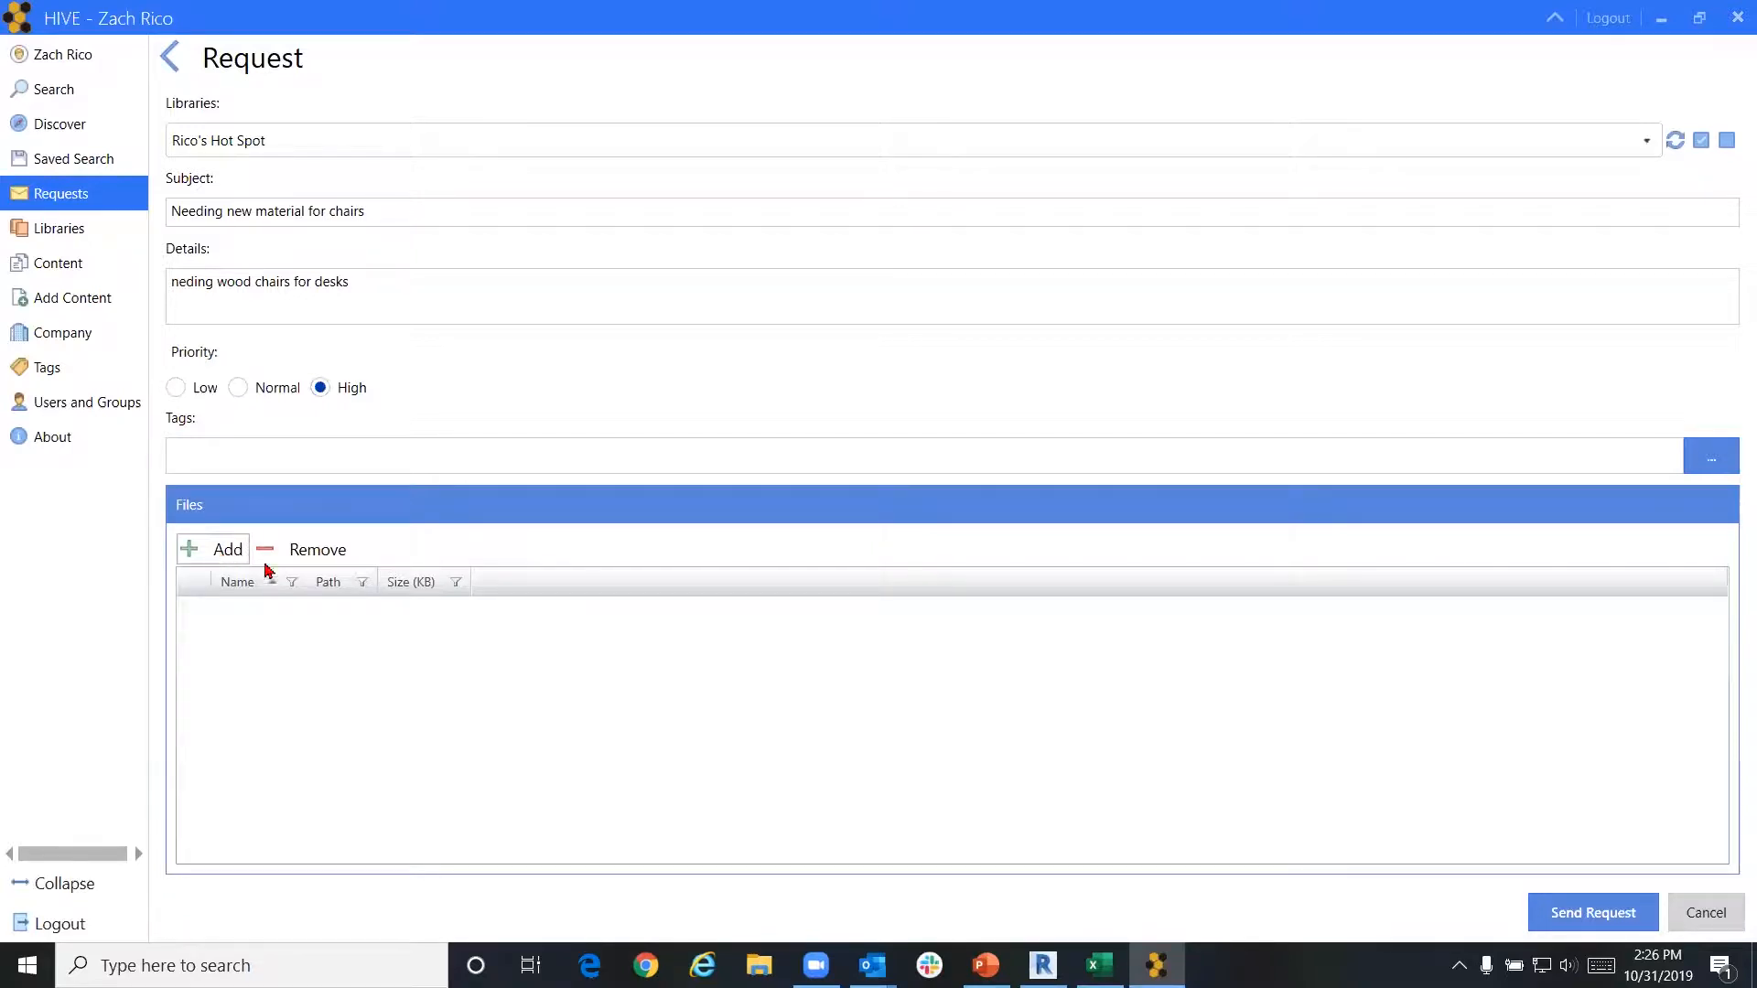
Send the chair-material request as Pending and view the nine company requests under Manage Requests
click(1608, 915)
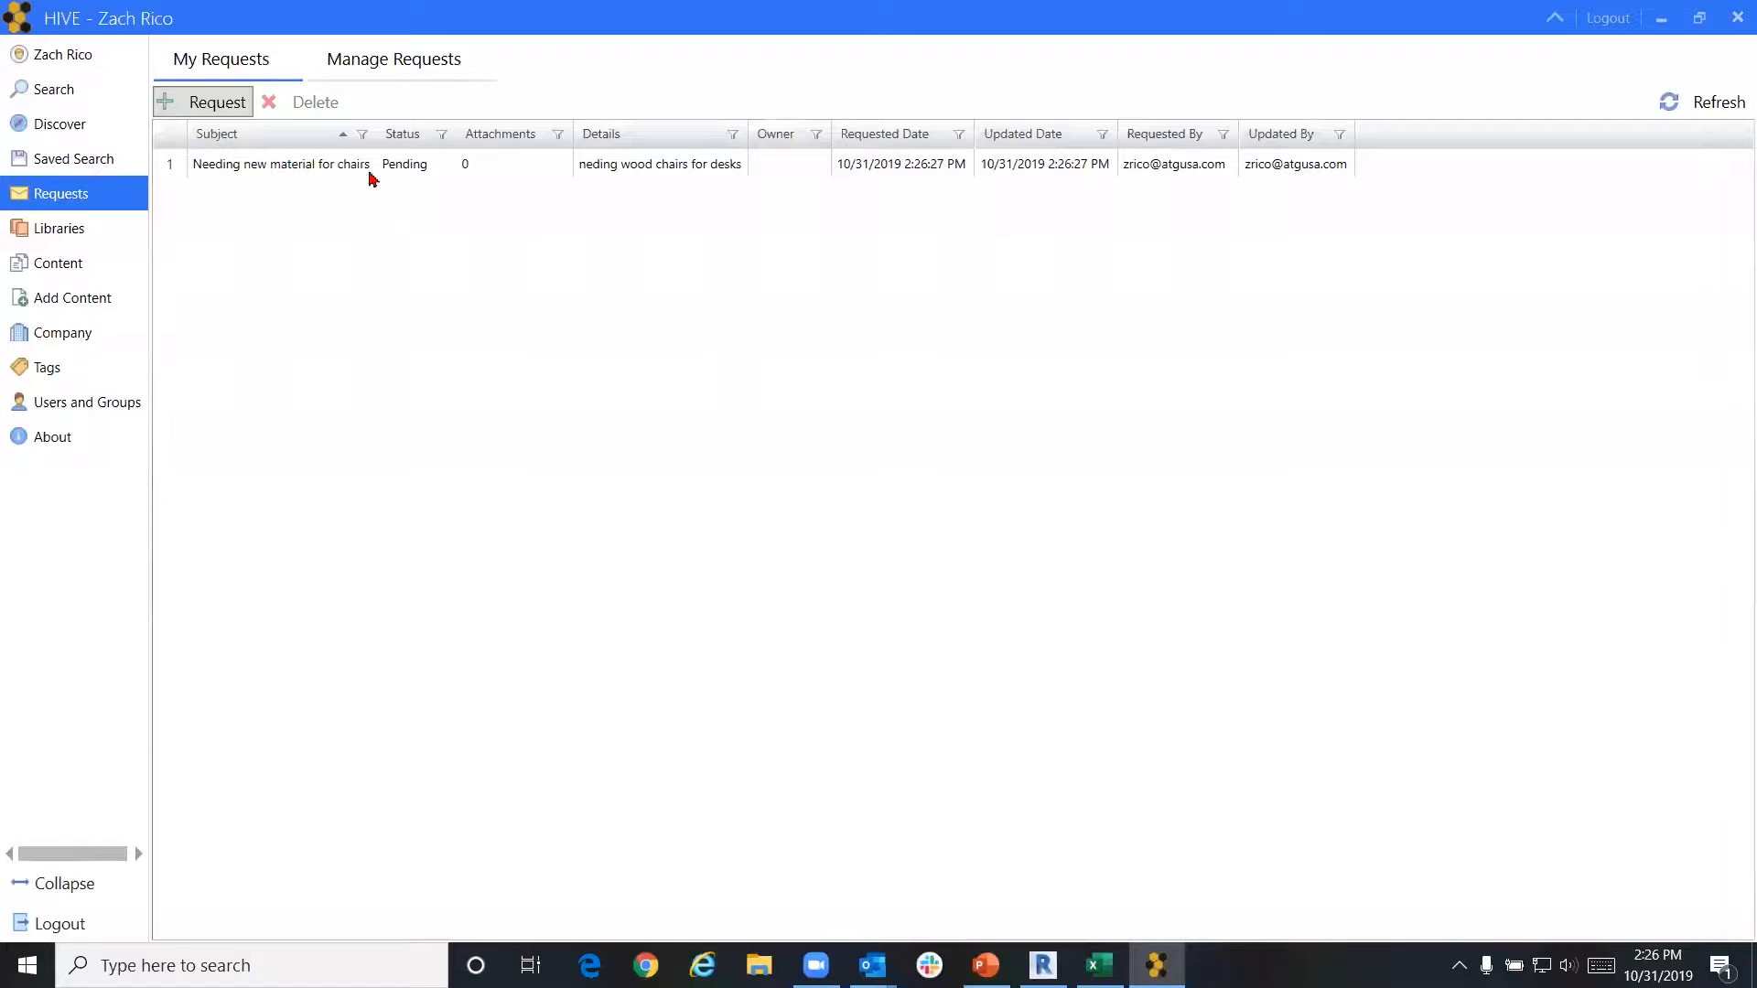
click(404, 169)
click(453, 60)
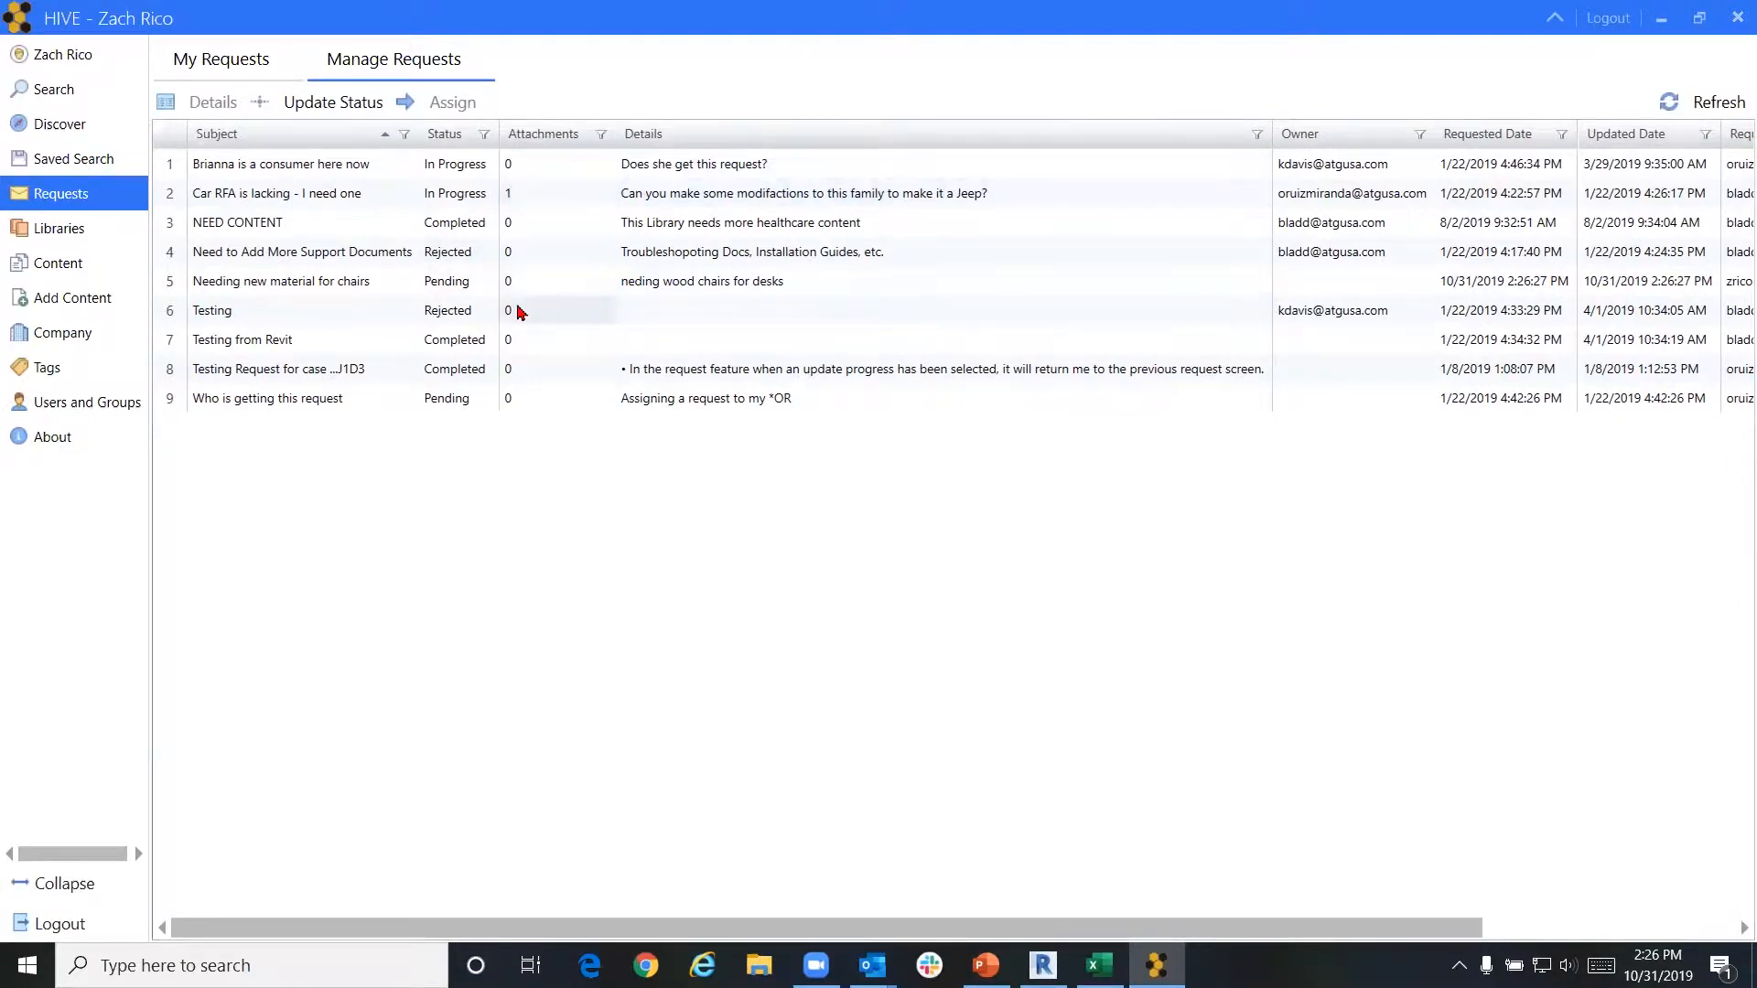
key(ctrl)
key(ctrl)
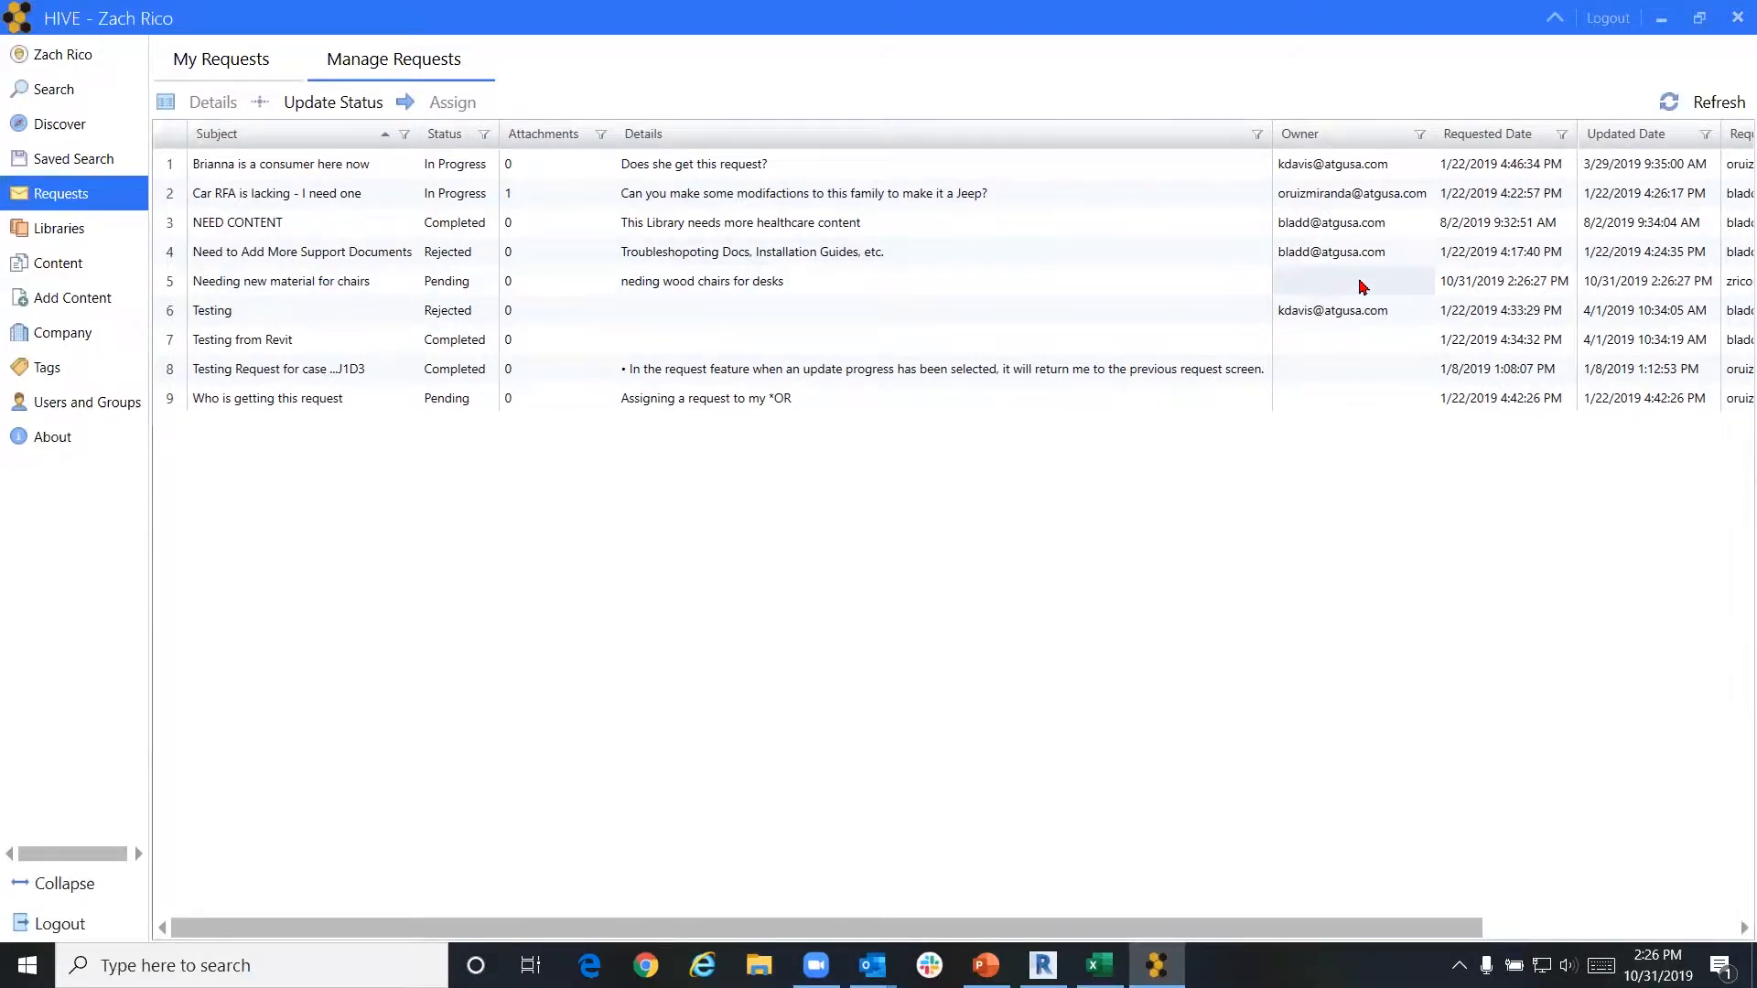
click(475, 286)
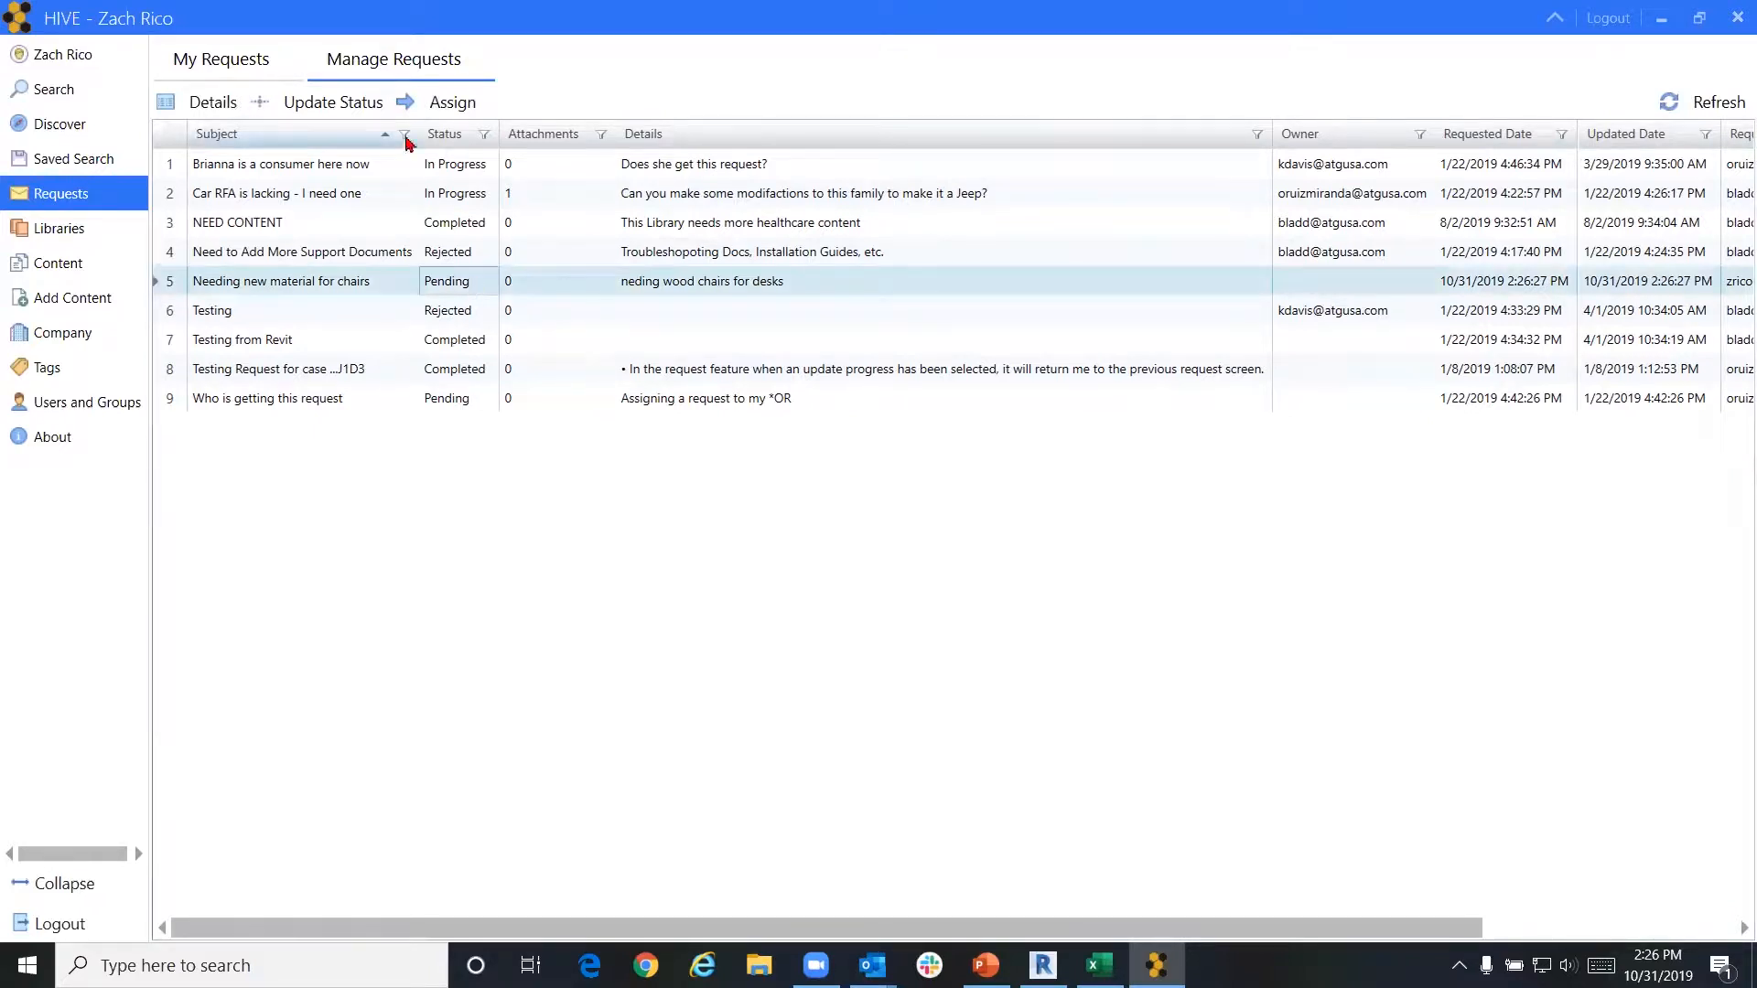
click(372, 108)
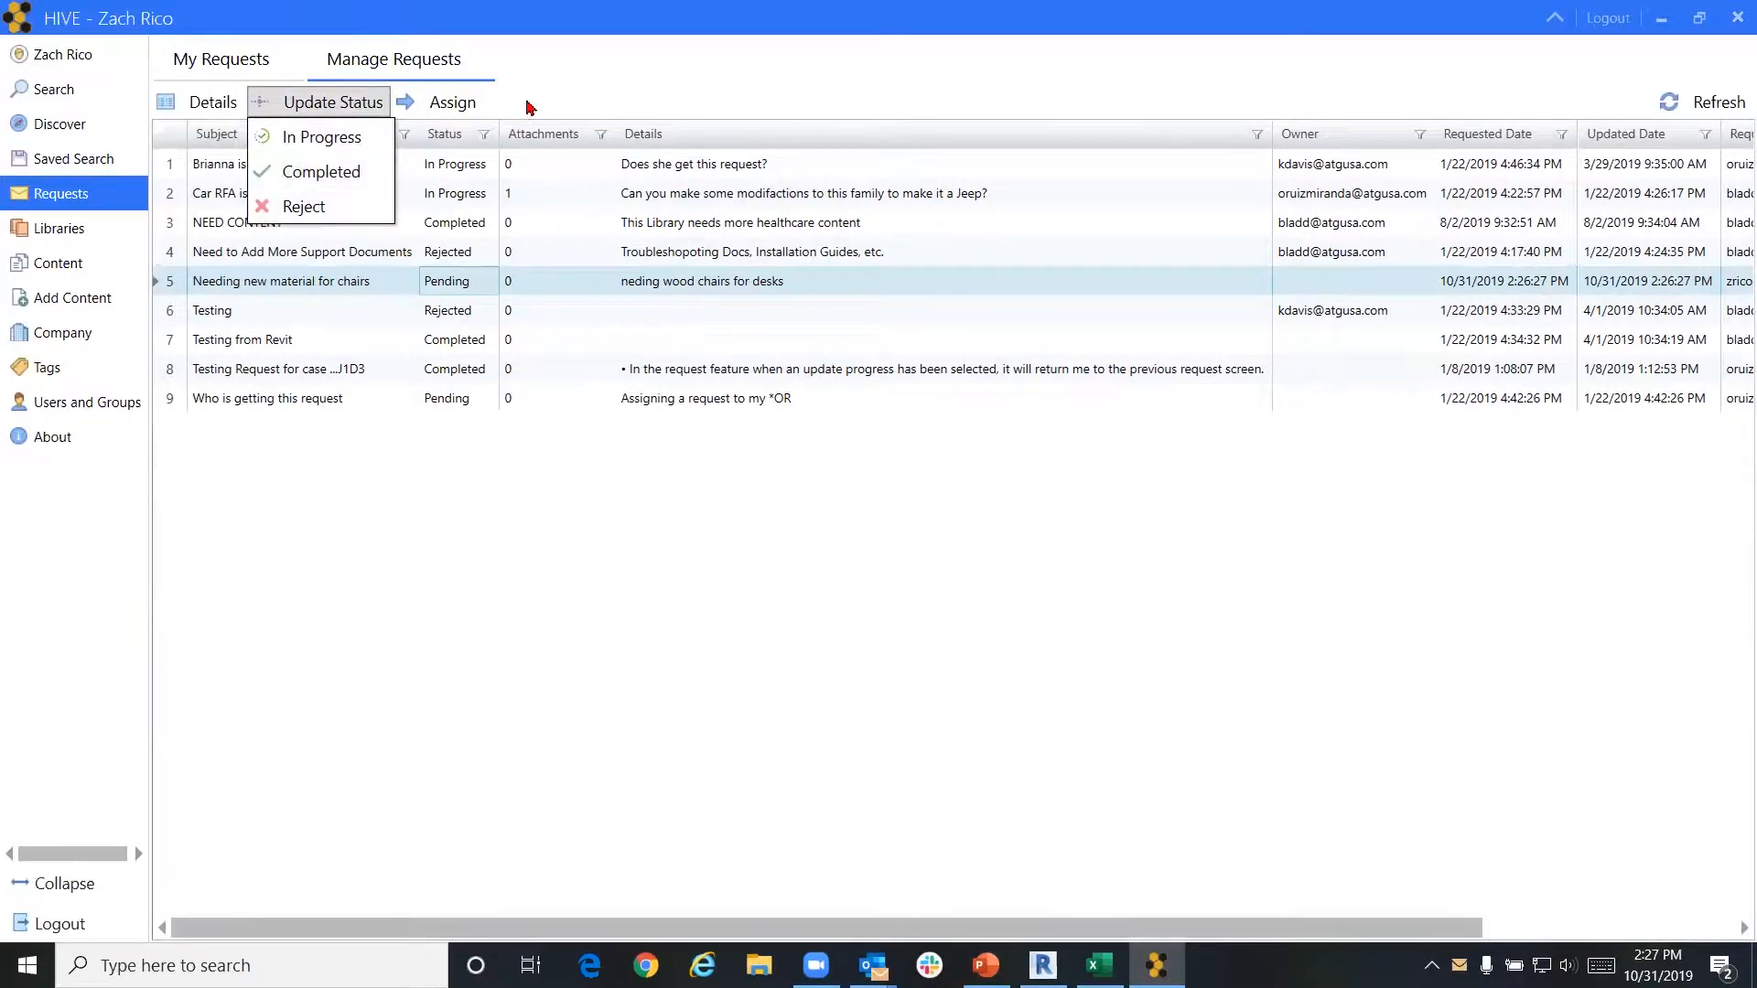
click(474, 107)
click(464, 104)
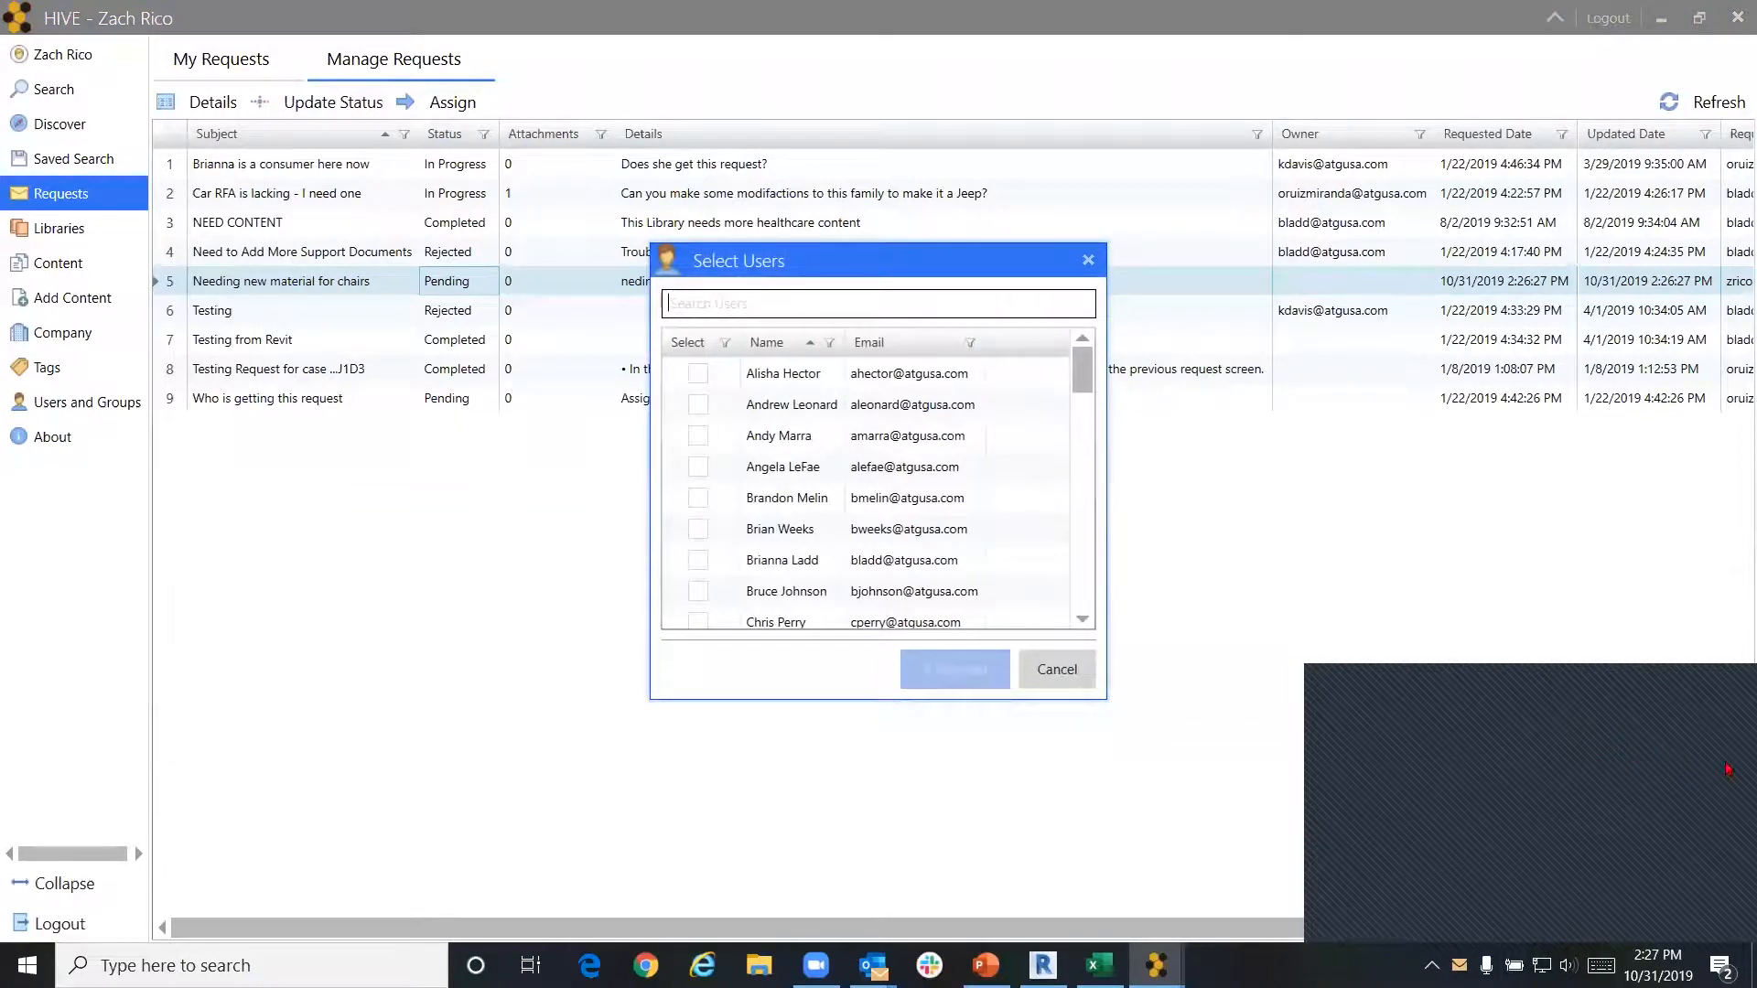
drag(1083, 387, 1071, 579)
click(697, 445)
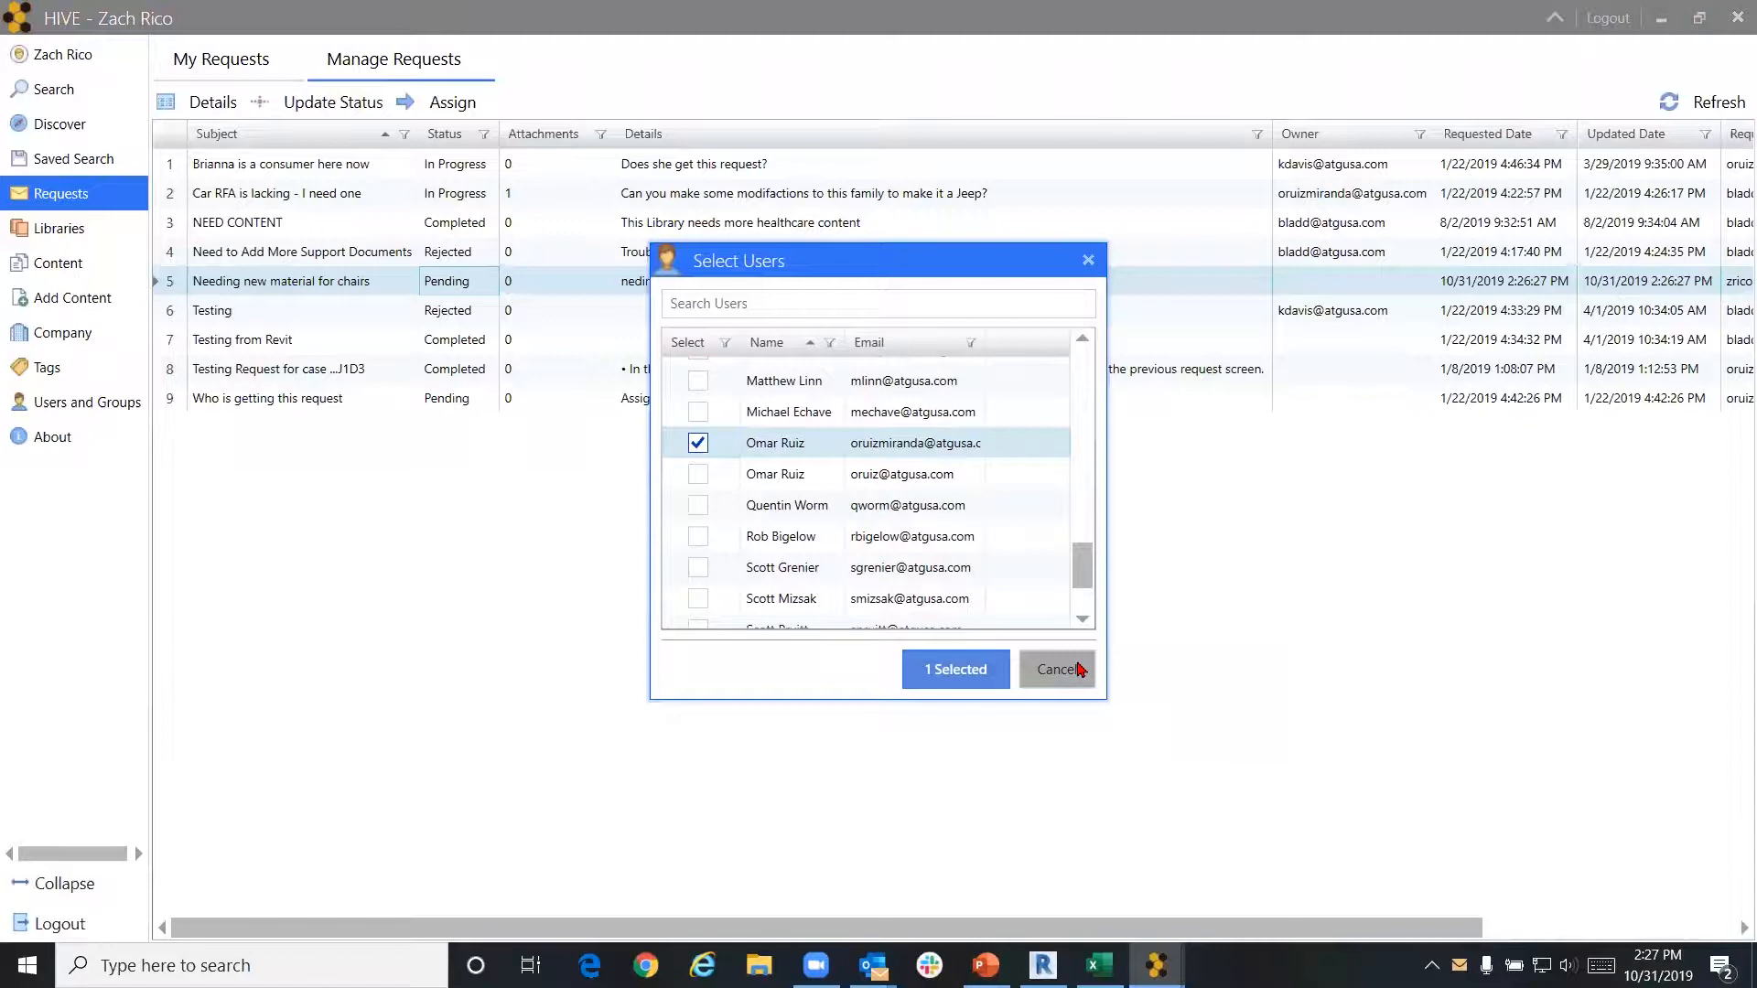
click(1080, 669)
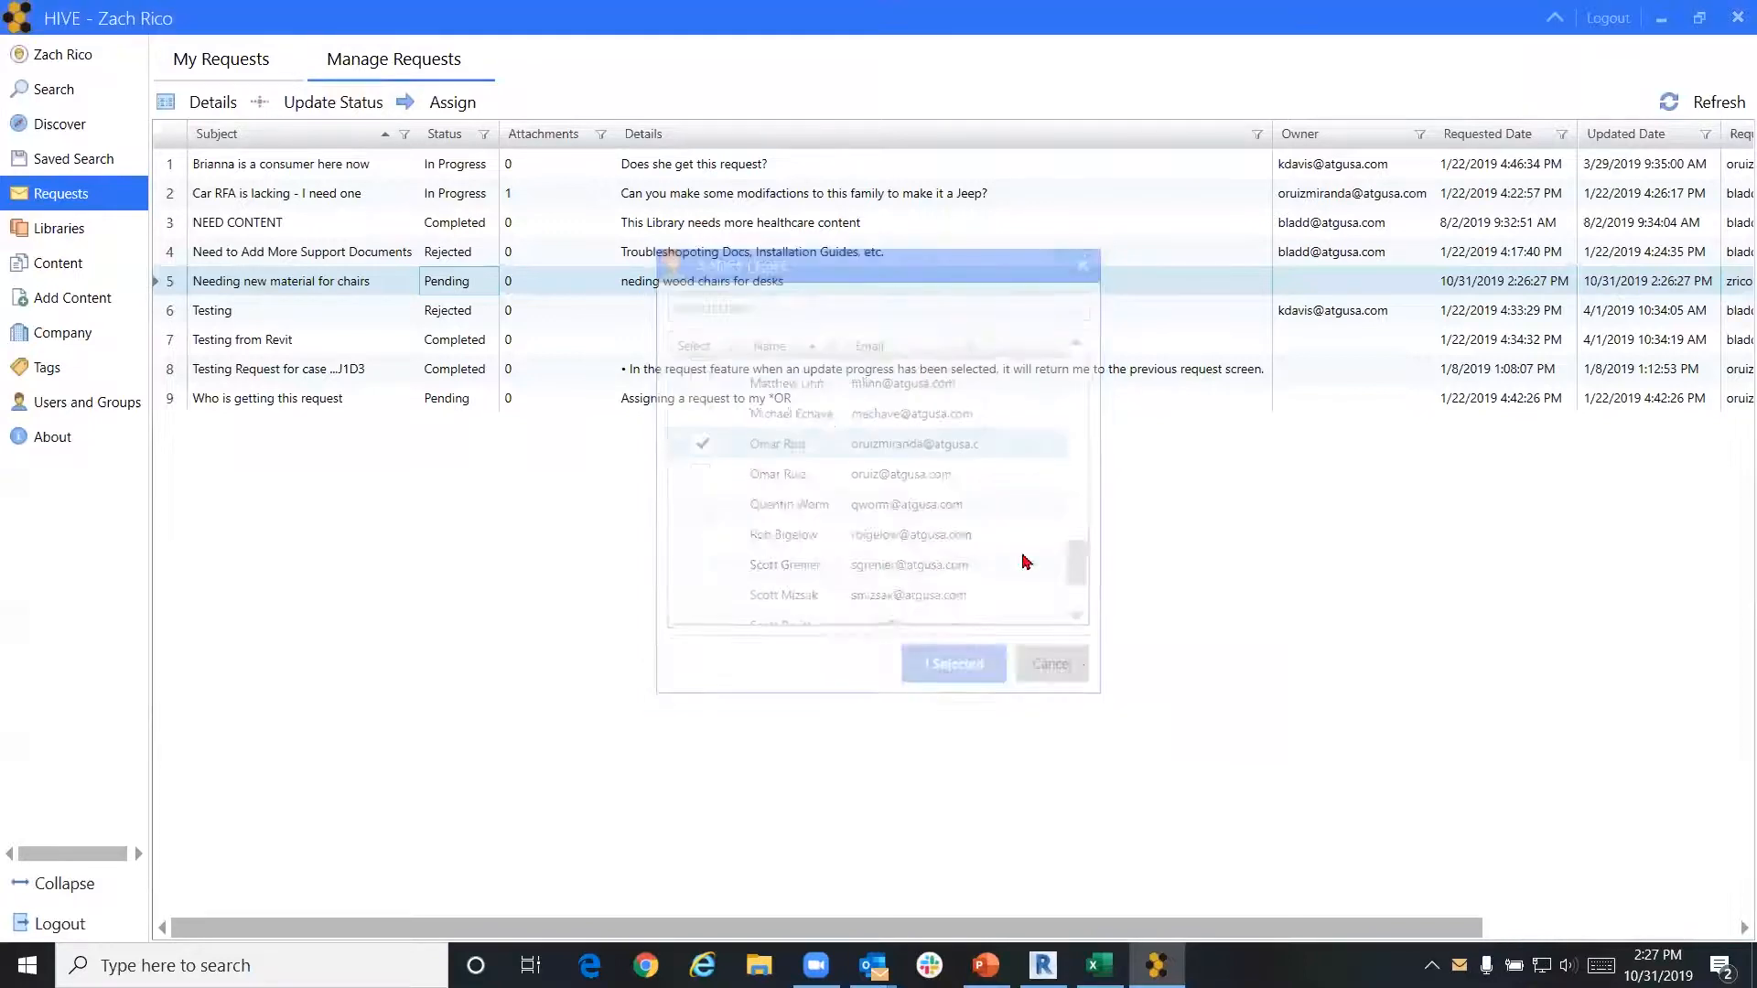
Mark the chair-material request In Progress, then update its status to Rejected
click(220, 110)
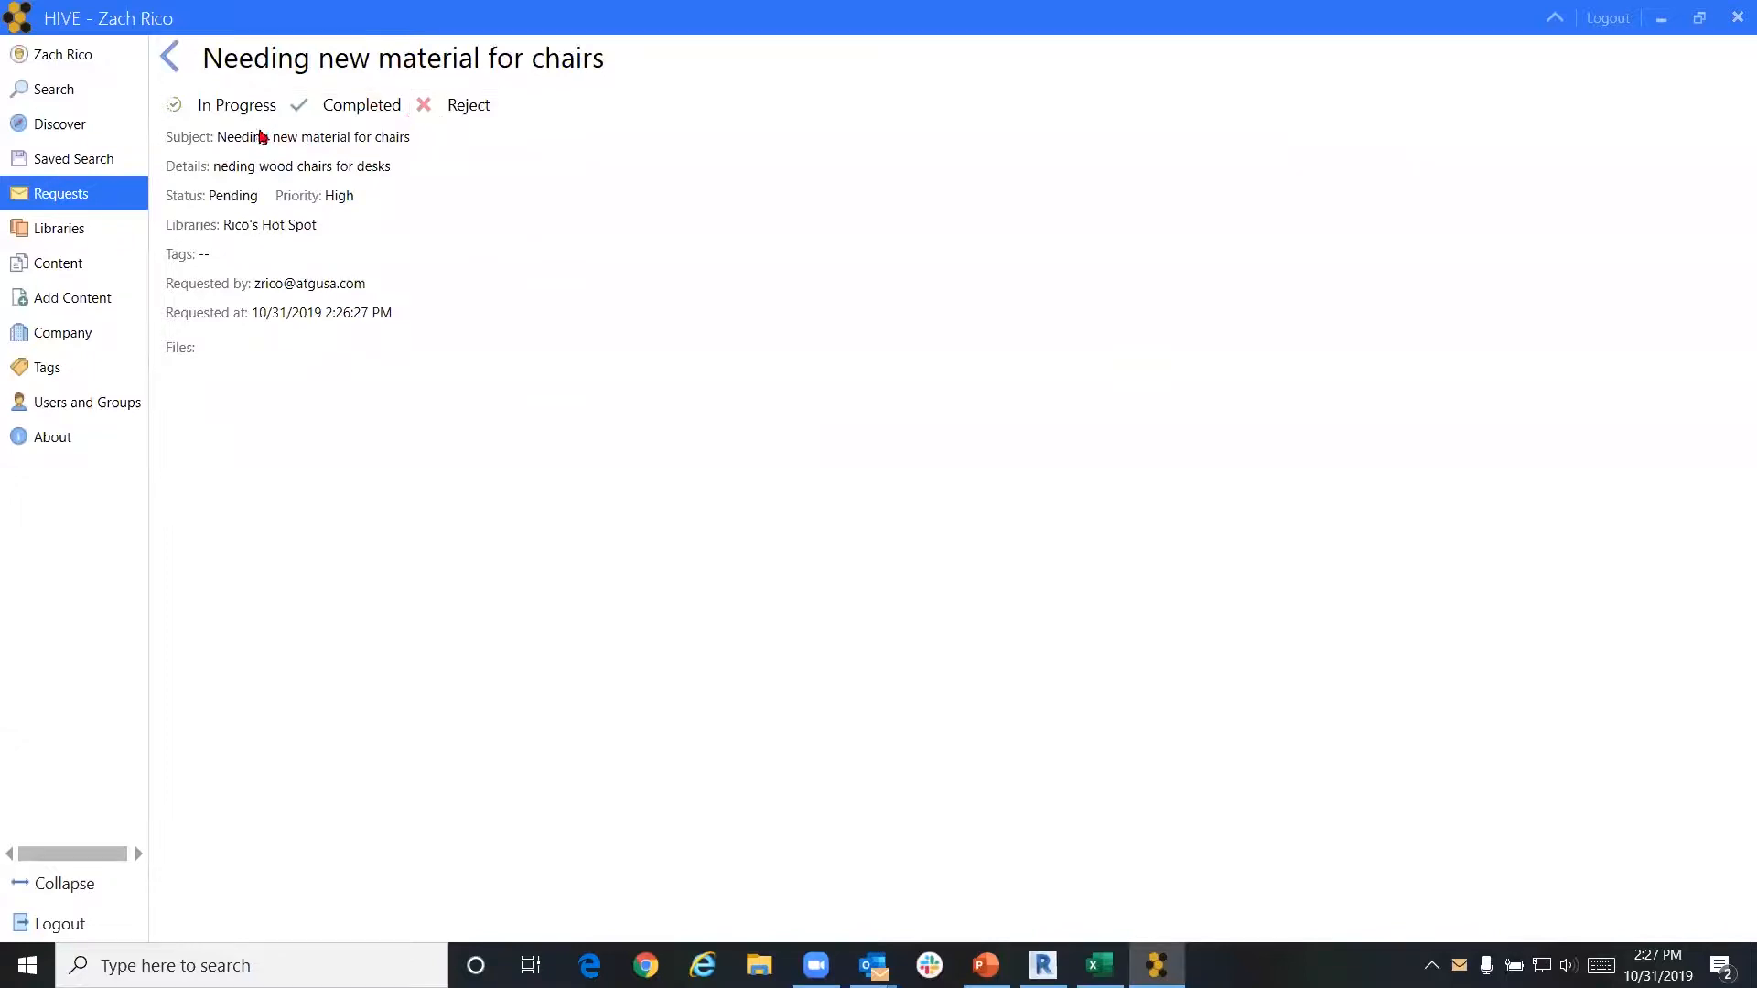
click(231, 108)
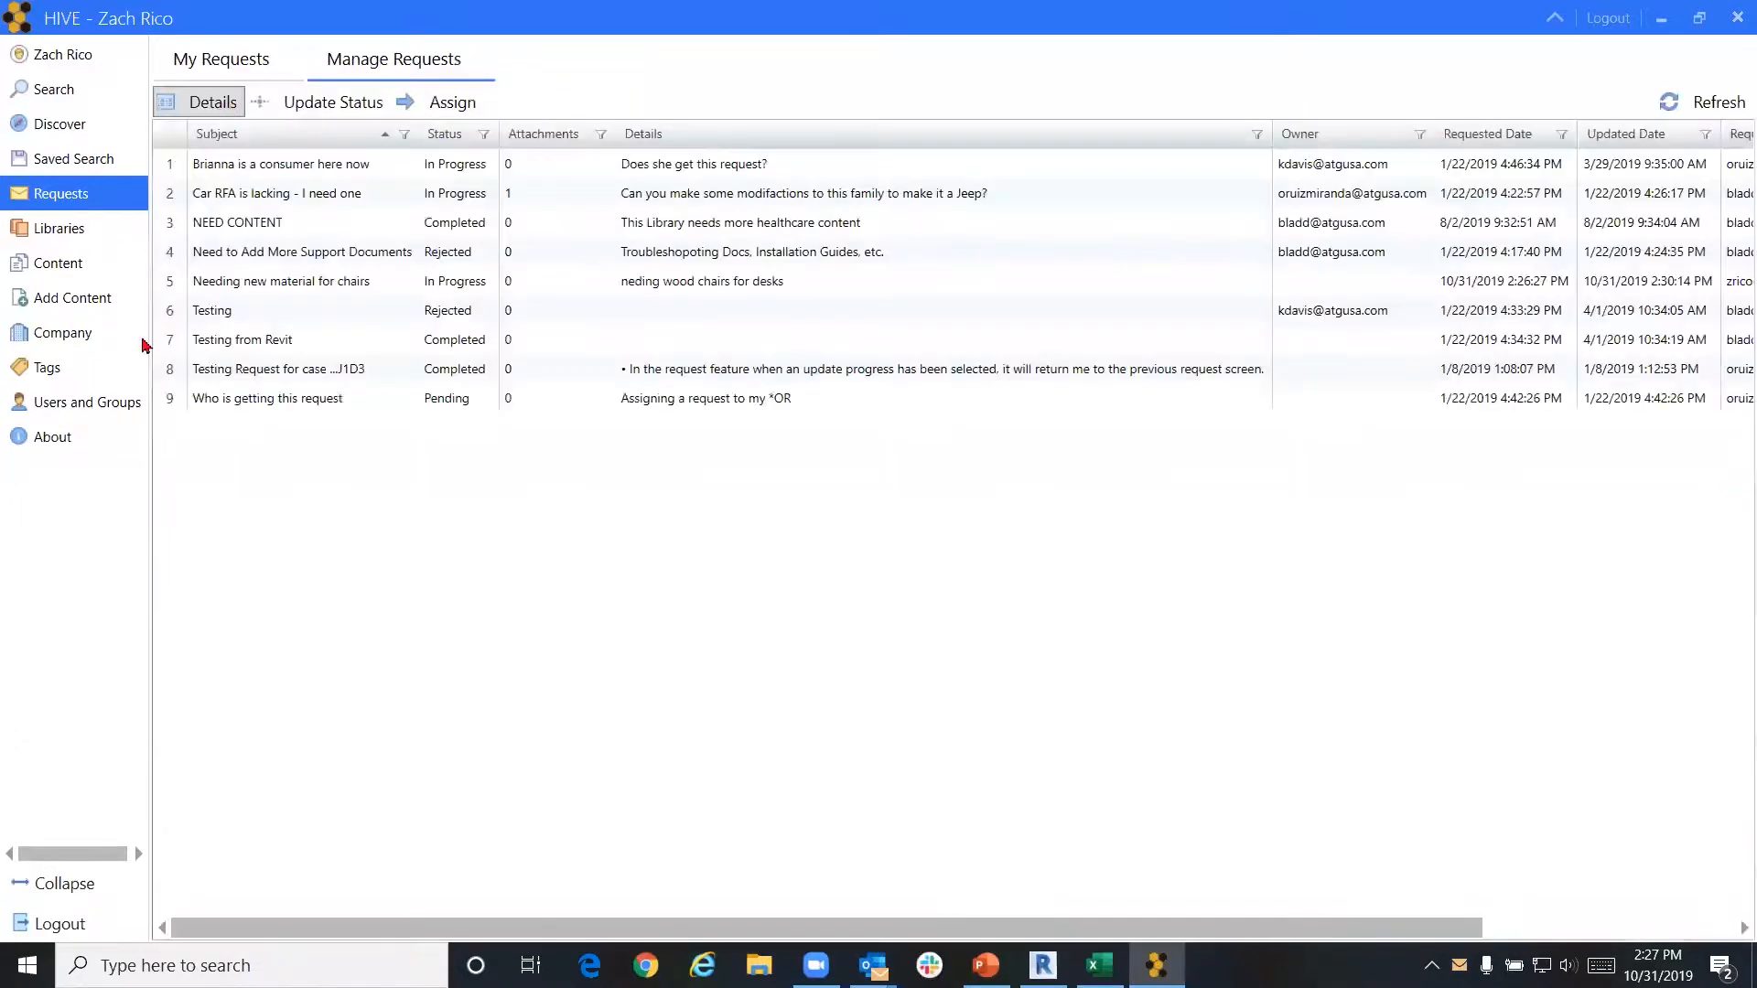
click(338, 286)
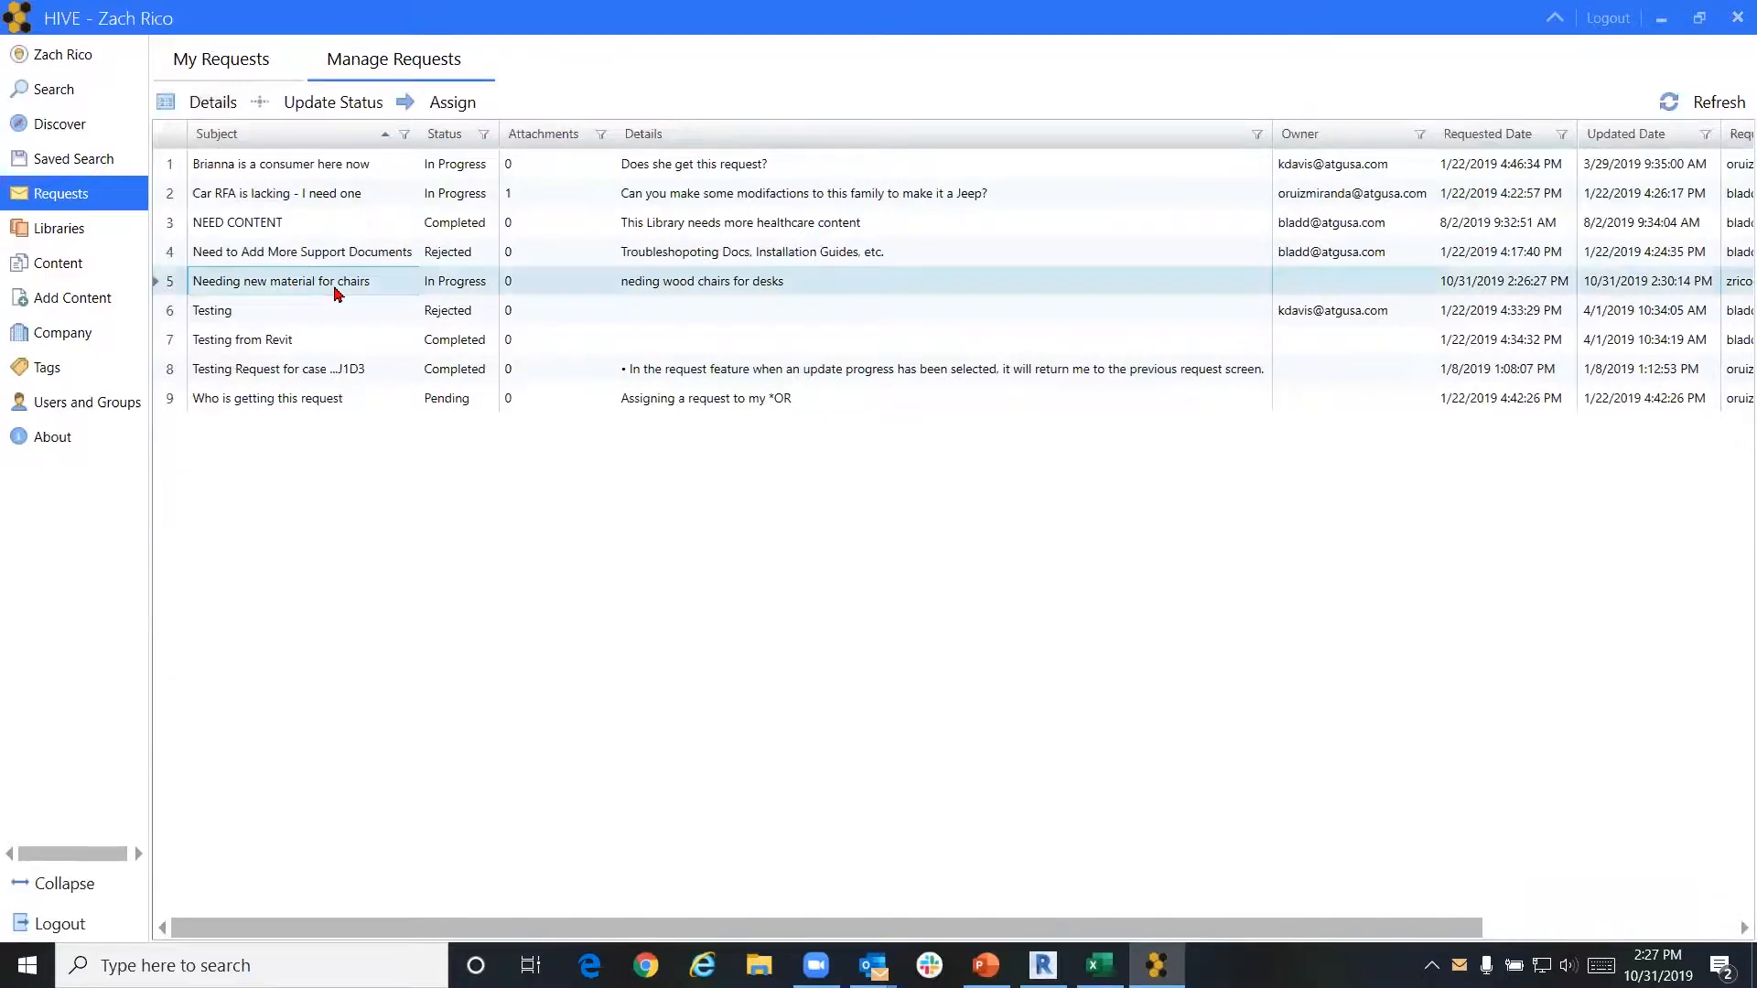
click(276, 104)
click(349, 214)
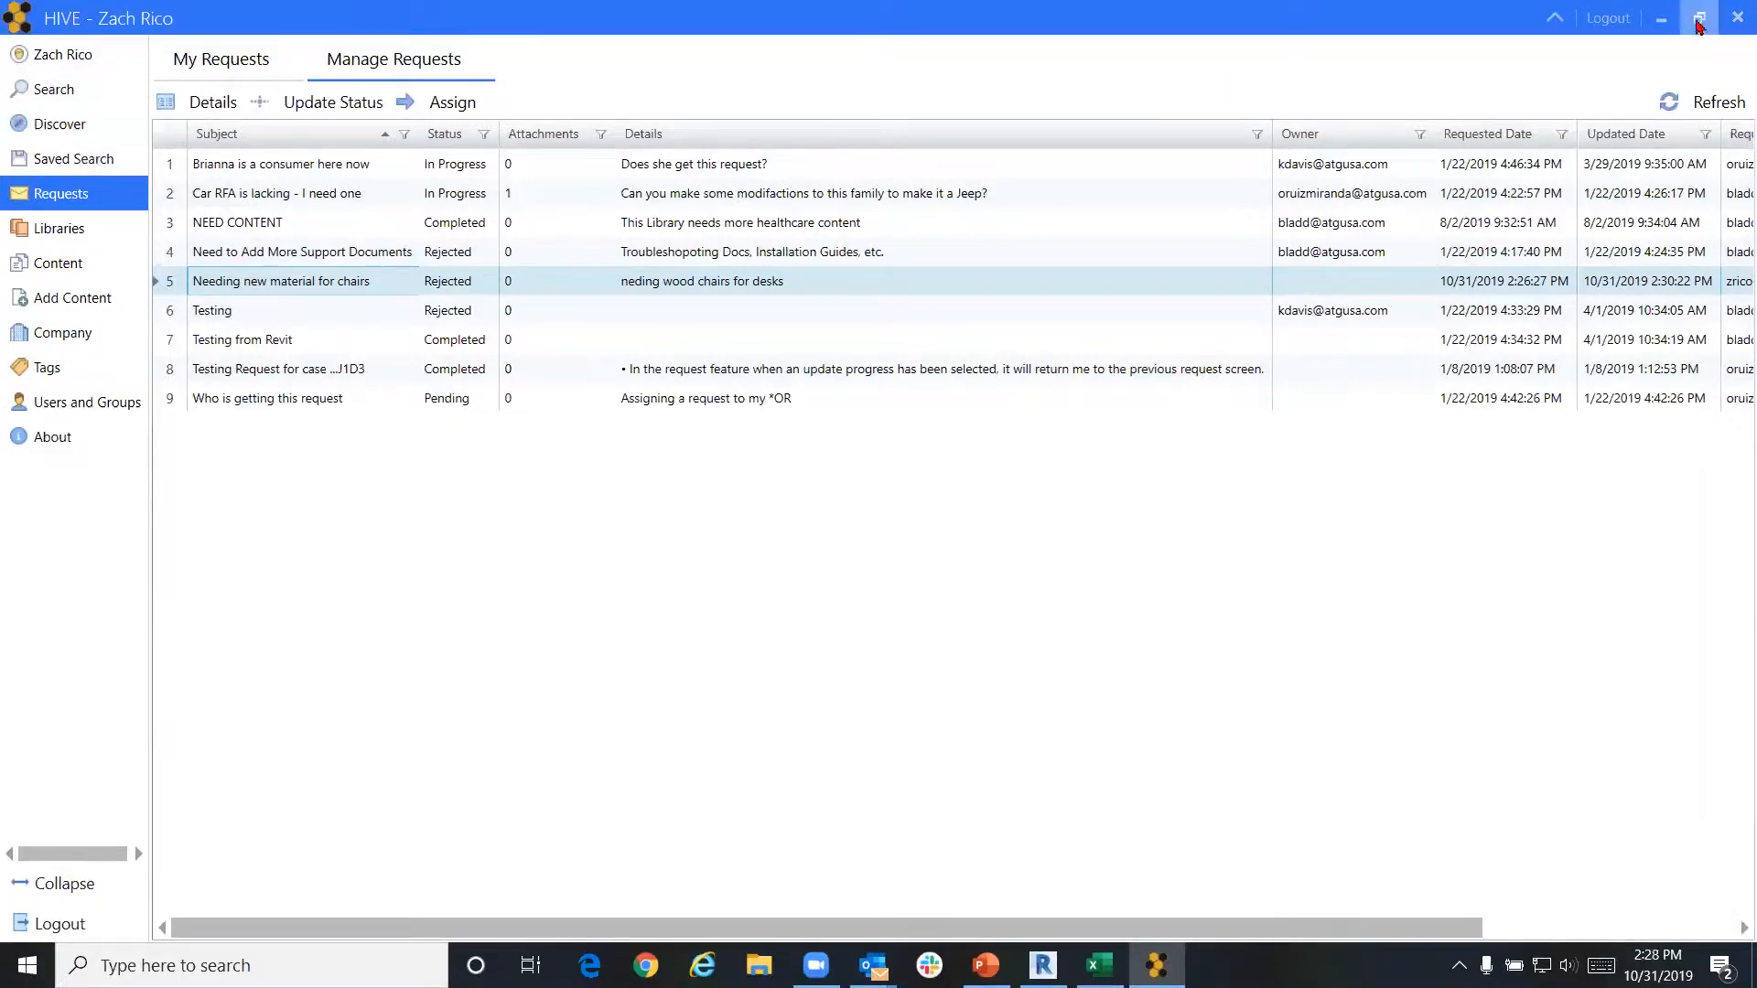
Close HIVE, then browse Desktop, WDLL and MEPPP in Revit's Open dialog and cancel it
click(1732, 15)
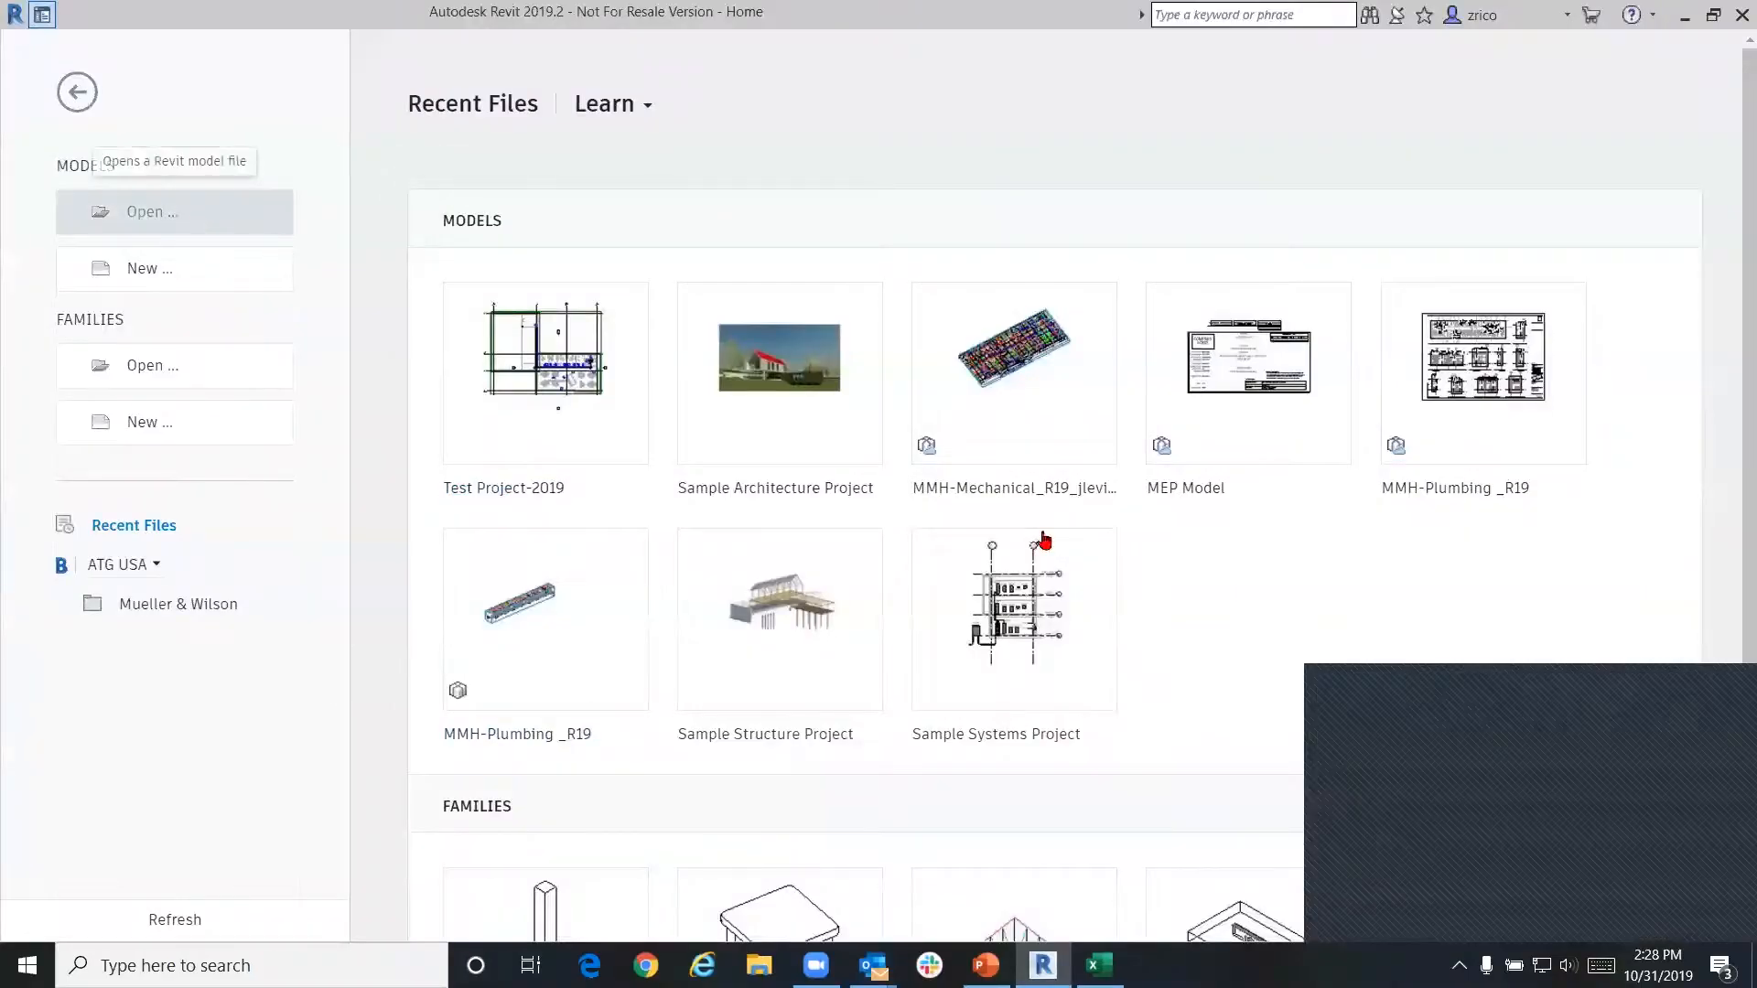
click(1710, 771)
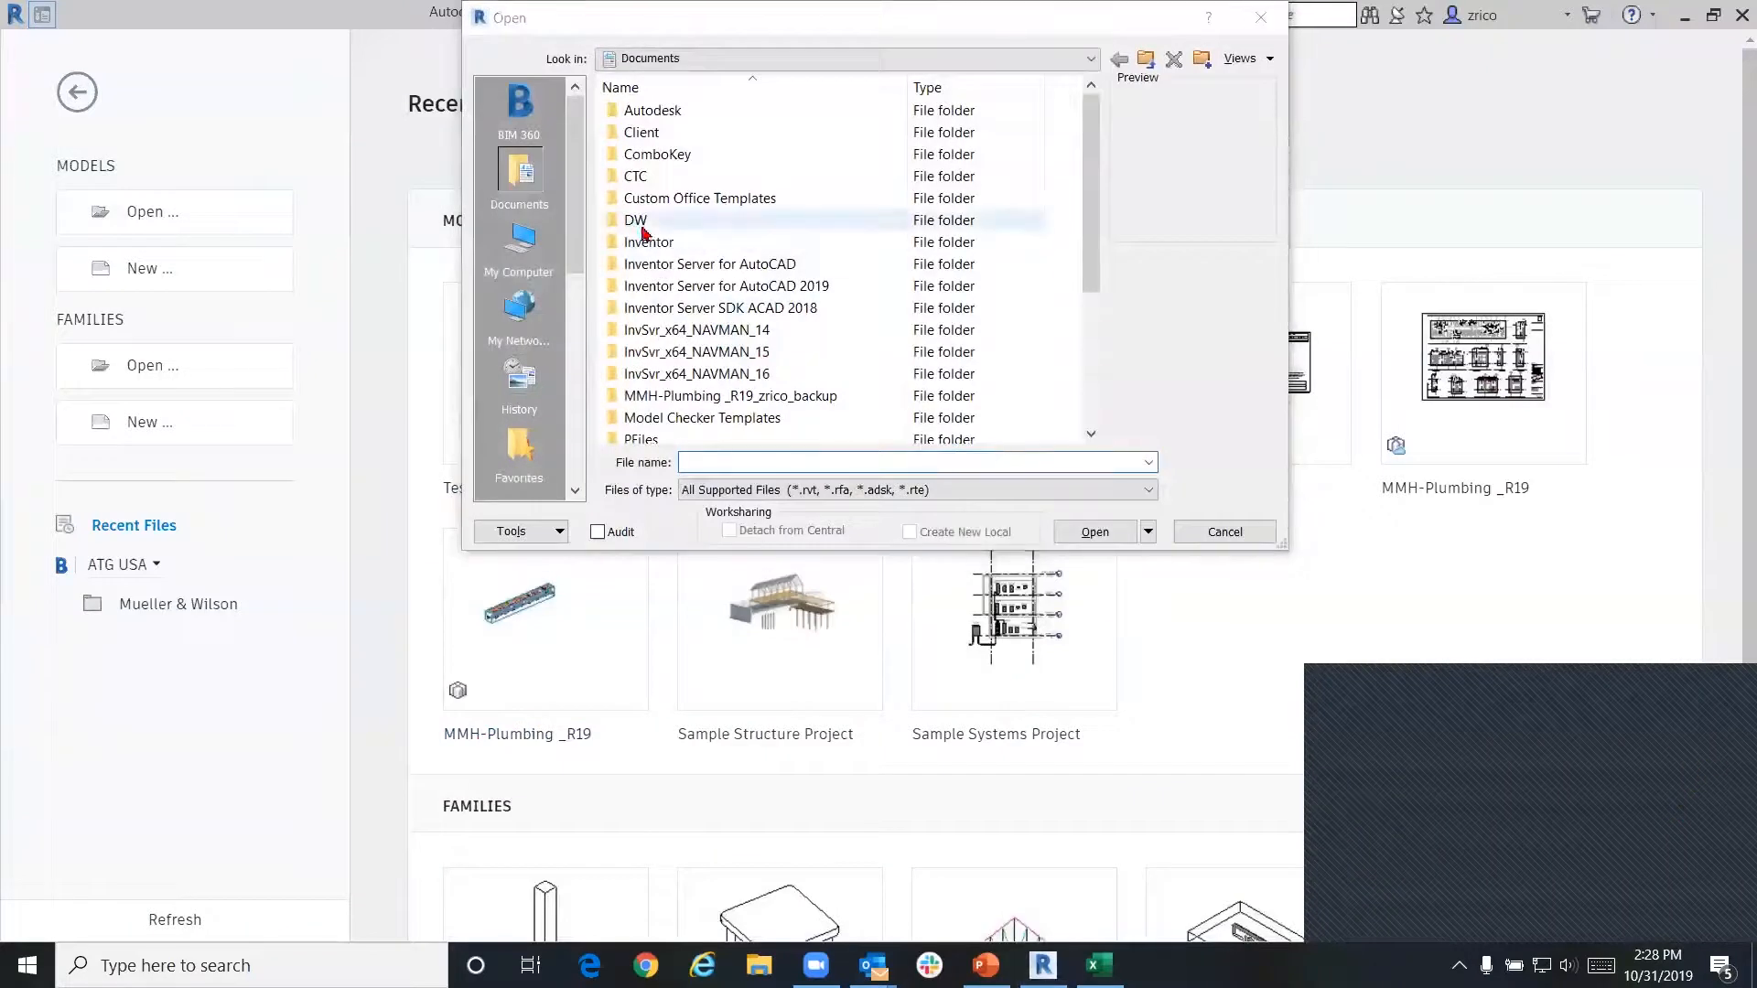
click(521, 245)
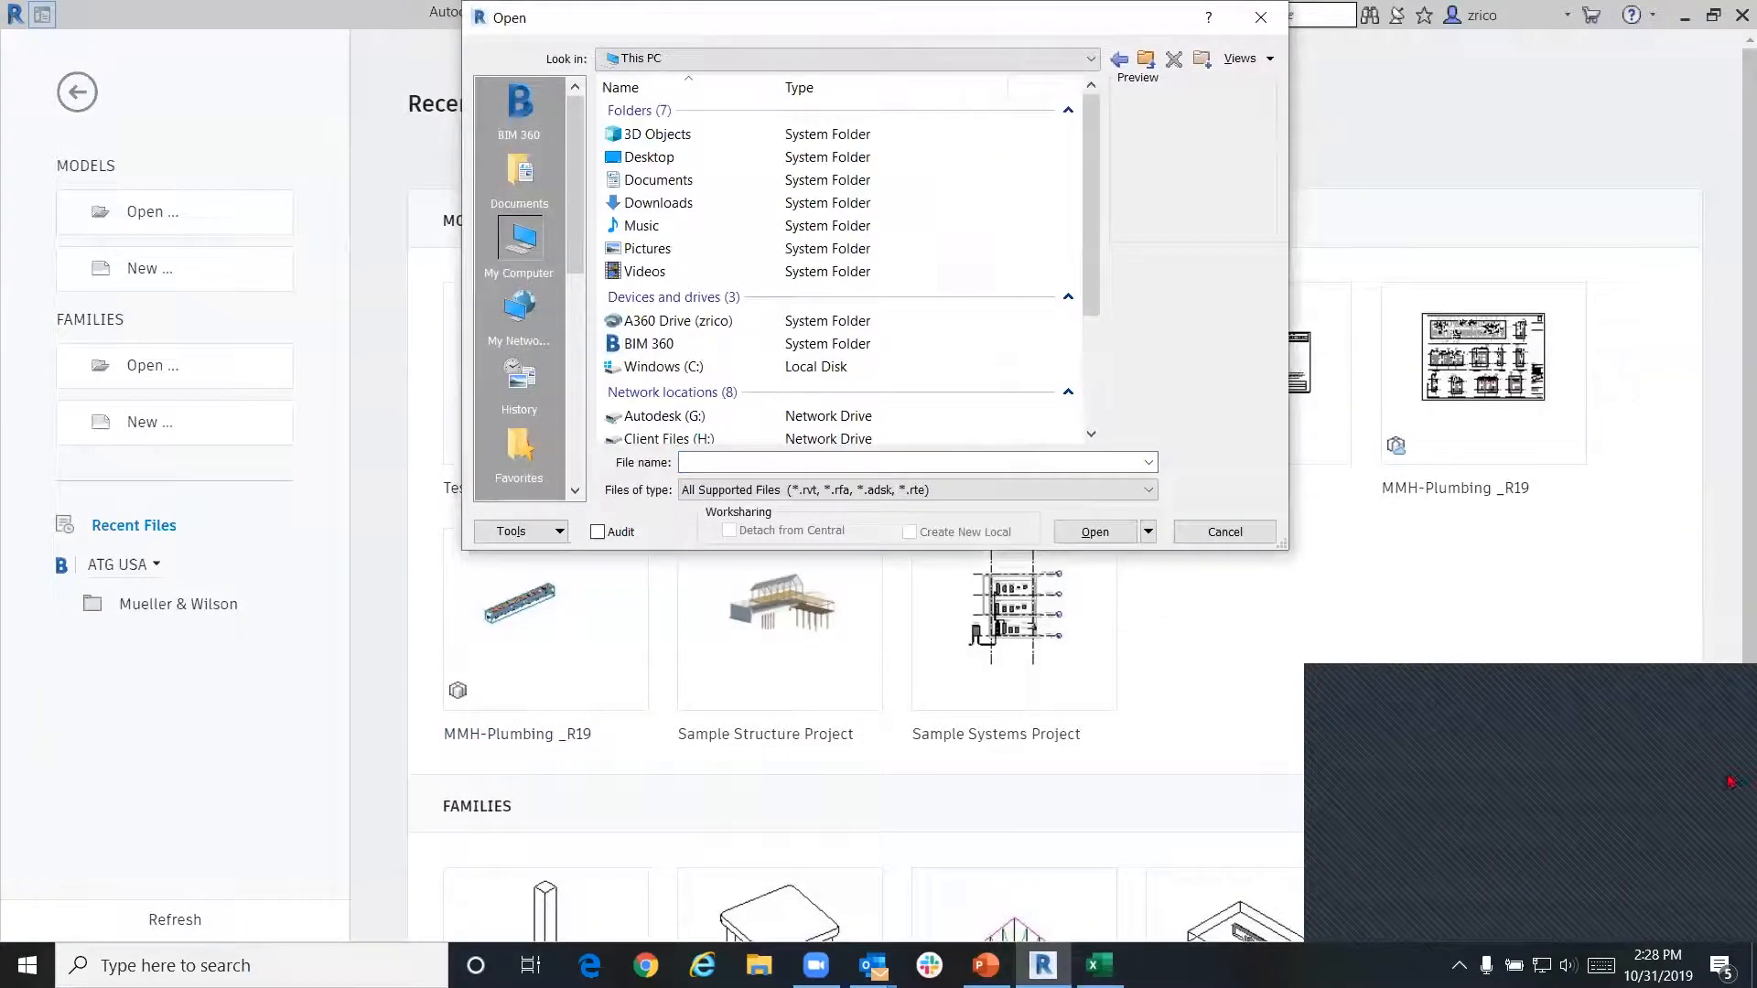
click(670, 163)
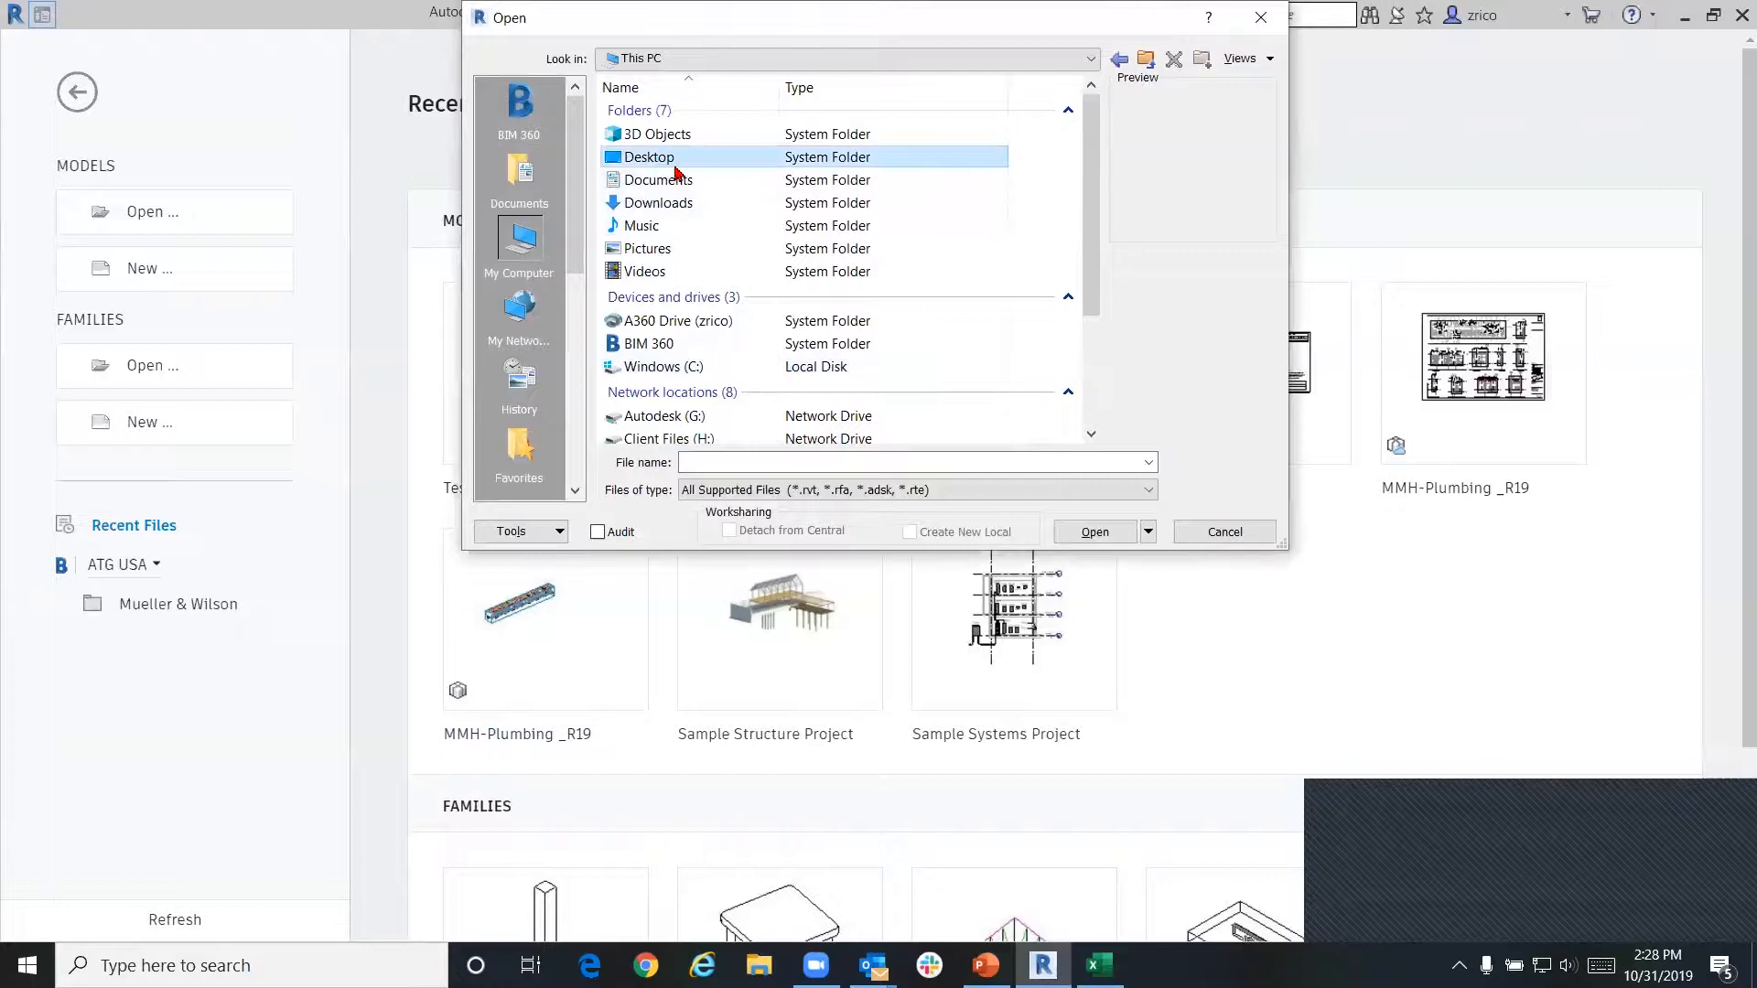
double_click(676, 165)
double_click(675, 261)
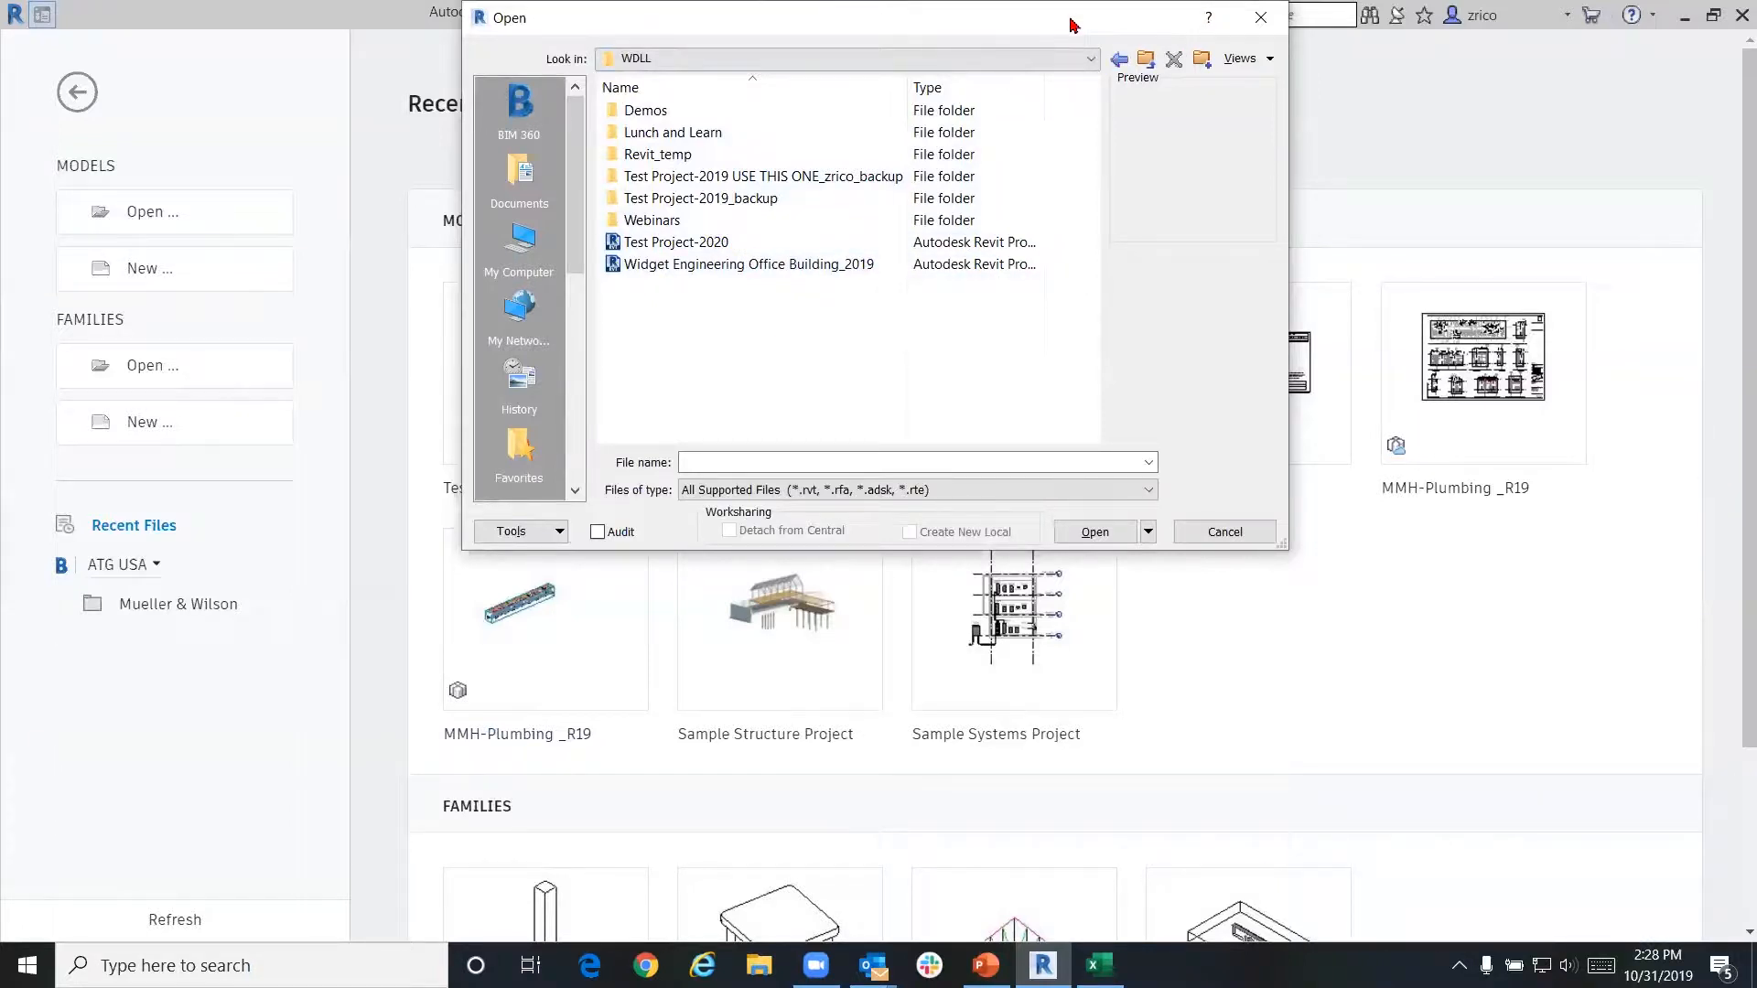
drag(1073, 24, 1086, 25)
click(1132, 58)
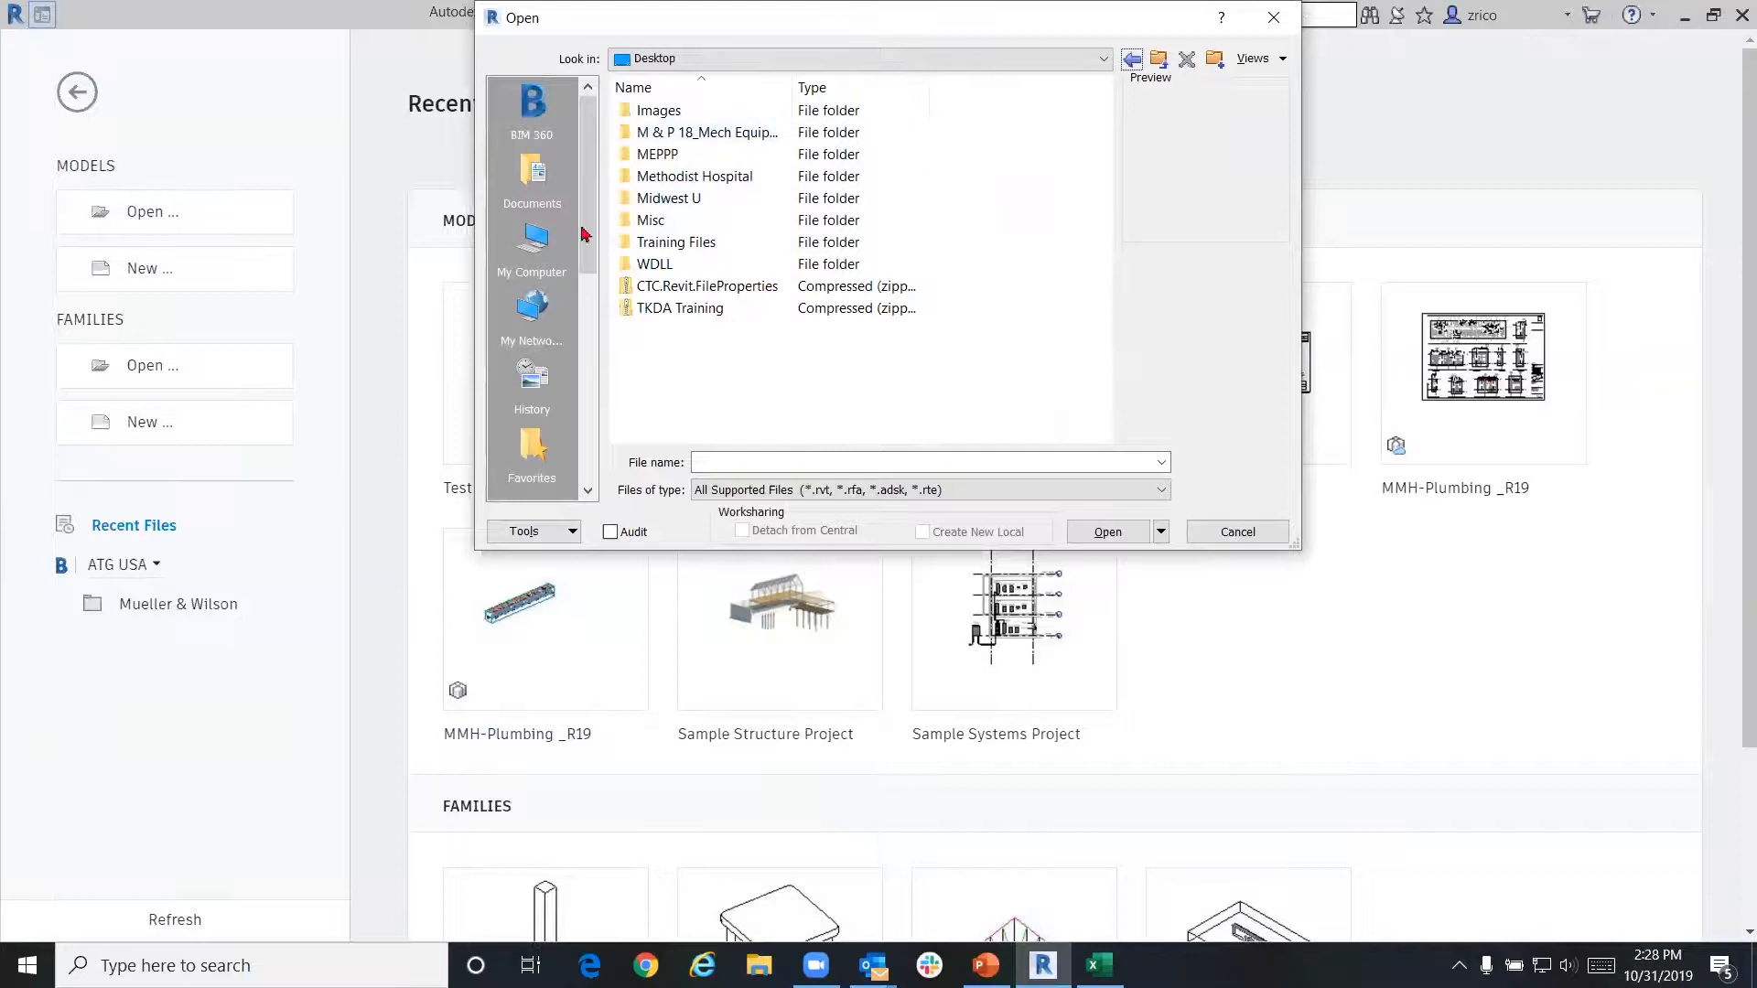
double_click(725, 155)
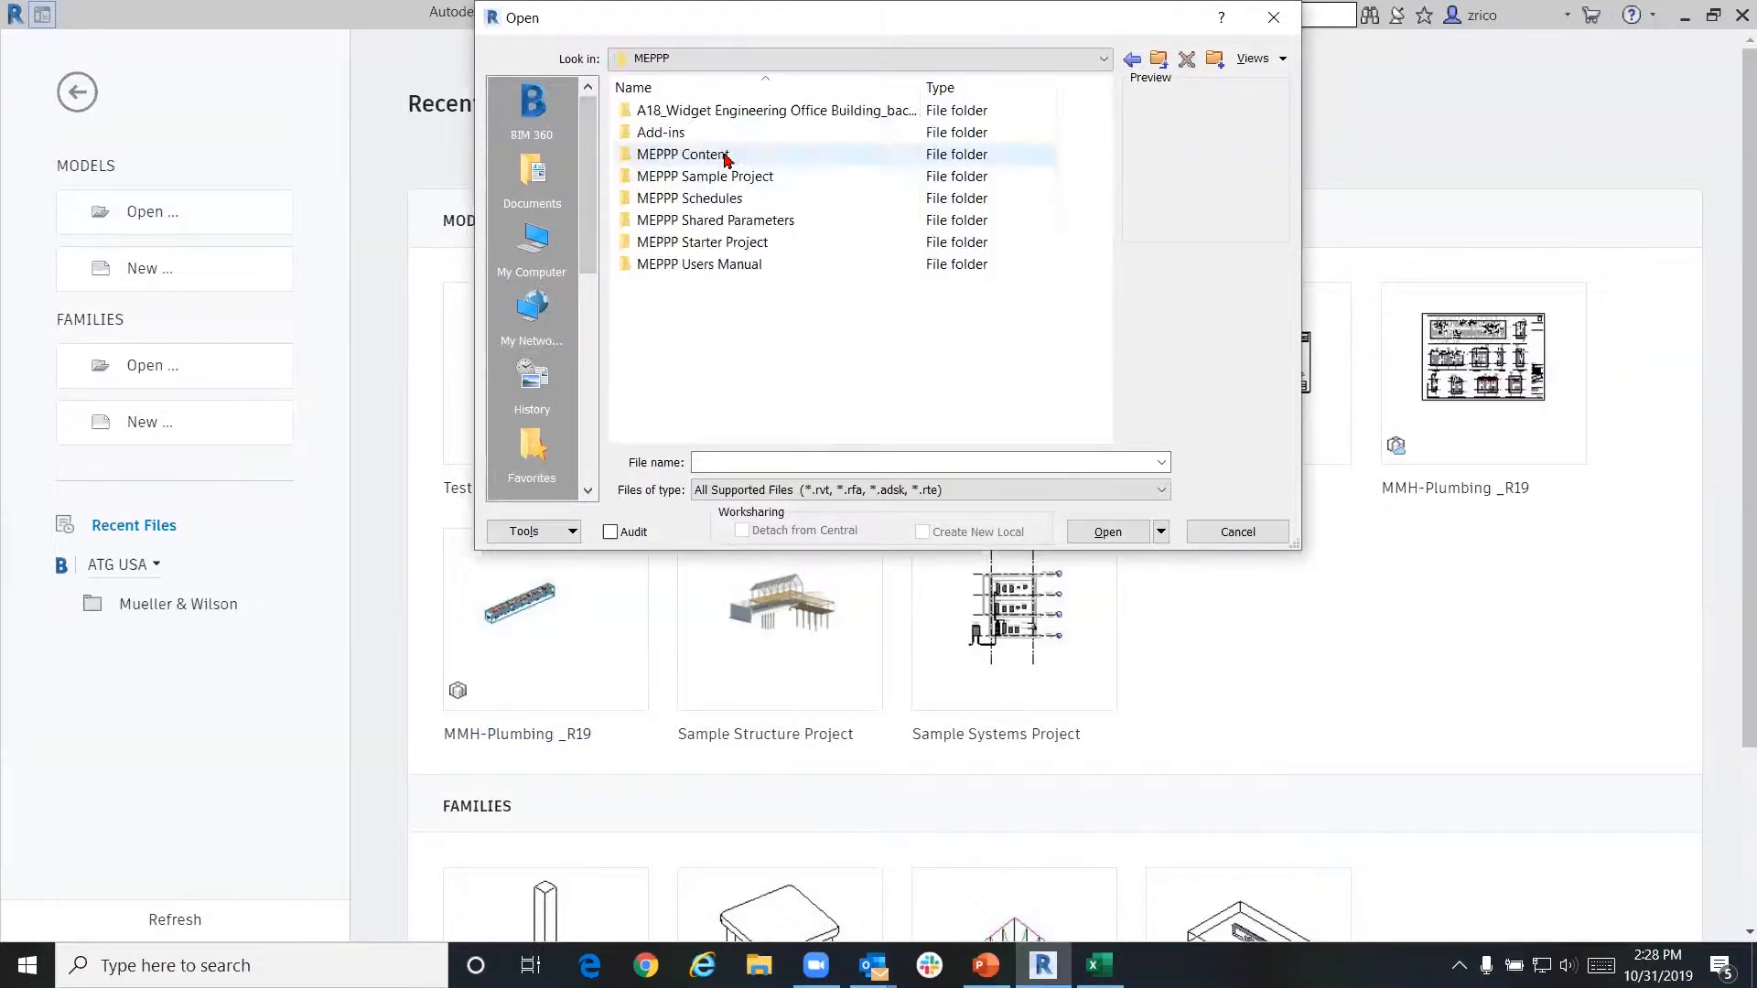
click(1132, 59)
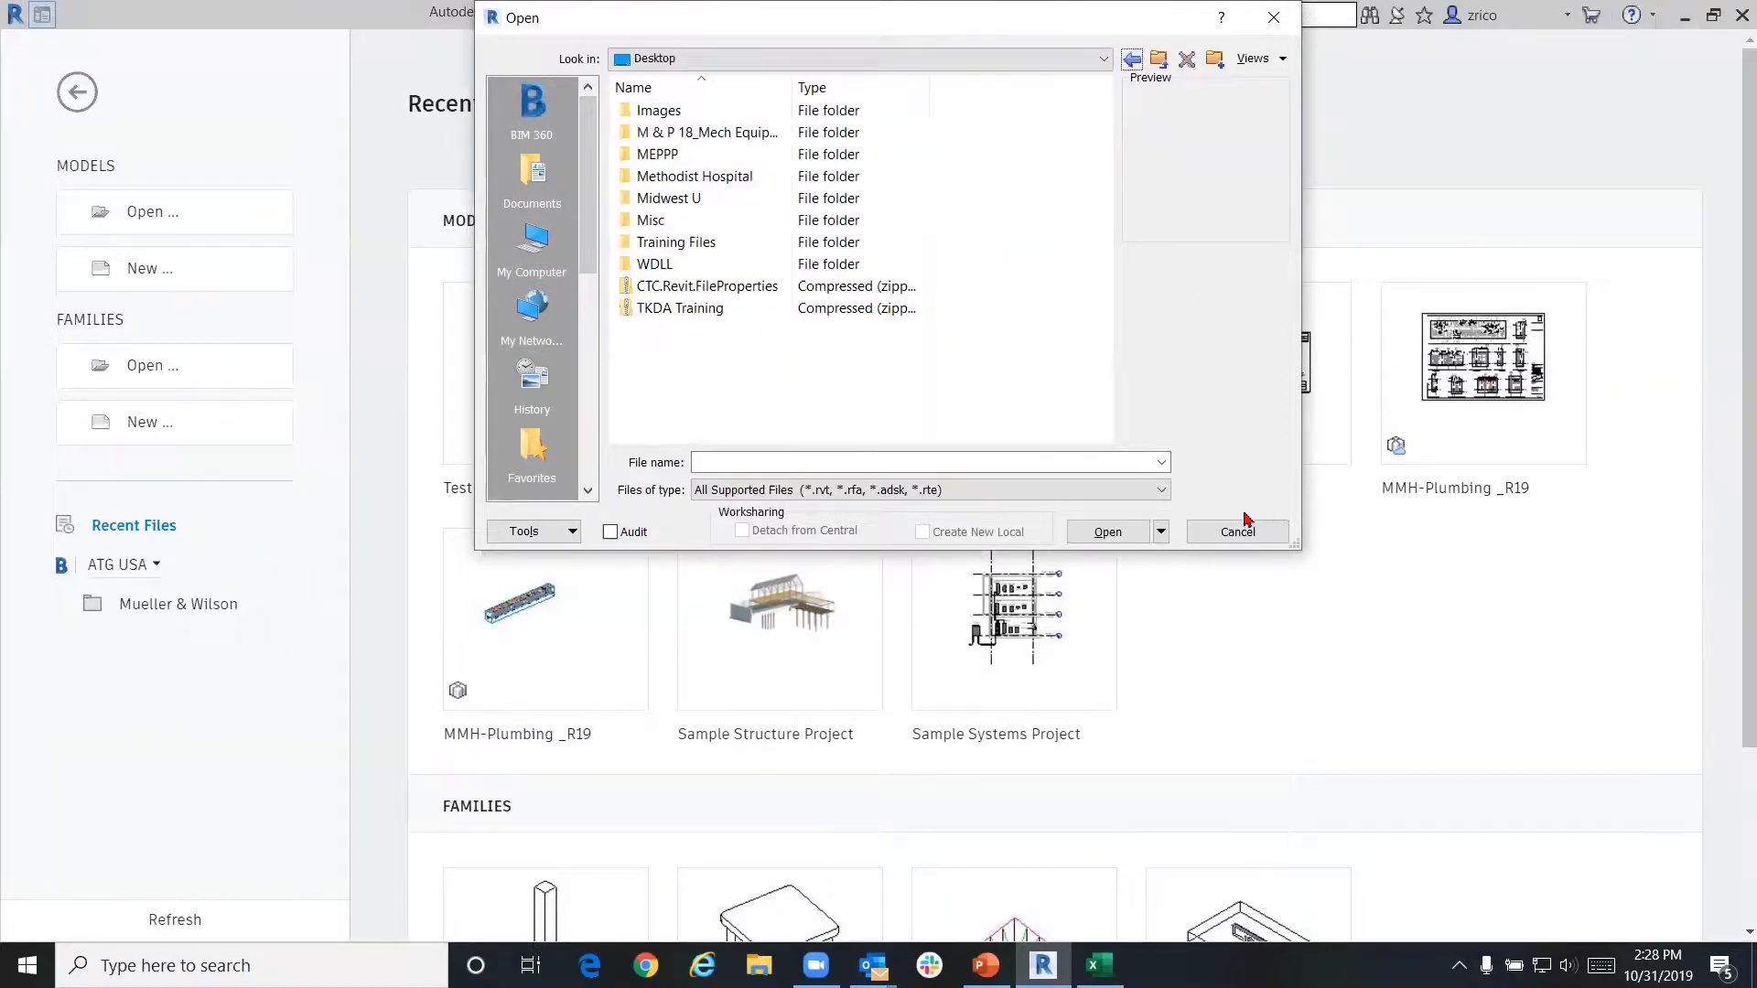
click(1239, 530)
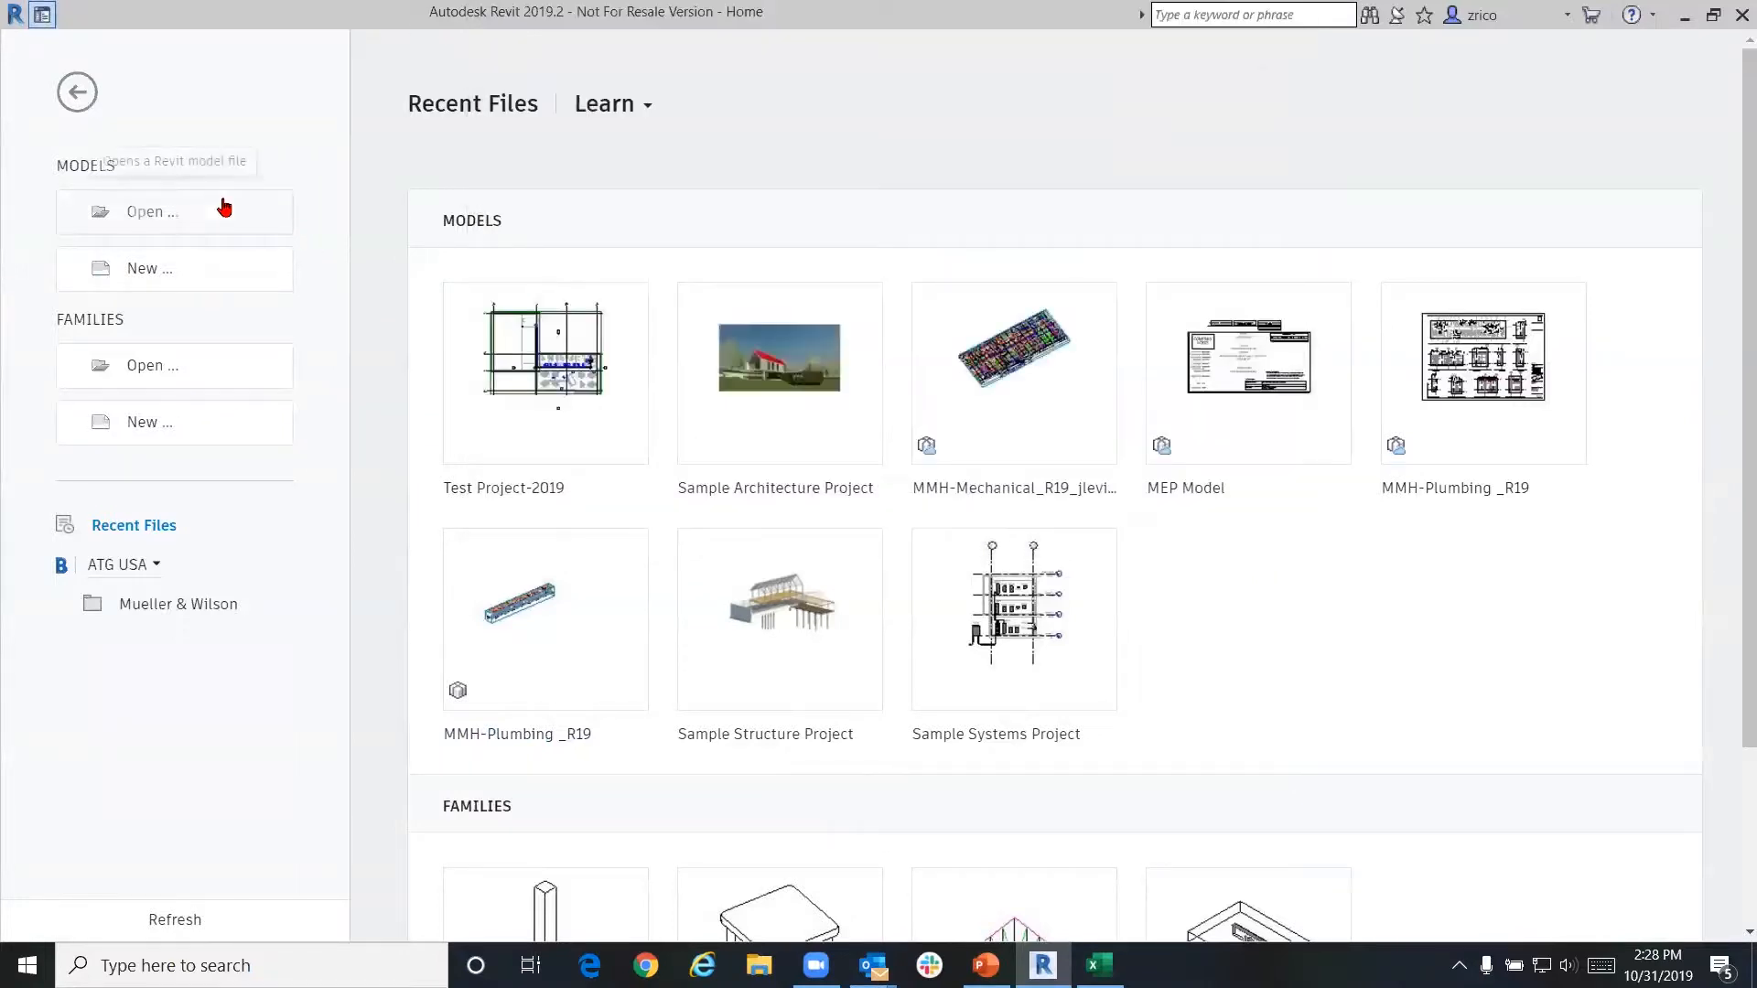
Browse the WDLL, Demos and Content folders, then open the Sample Architecture Project instead
click(224, 208)
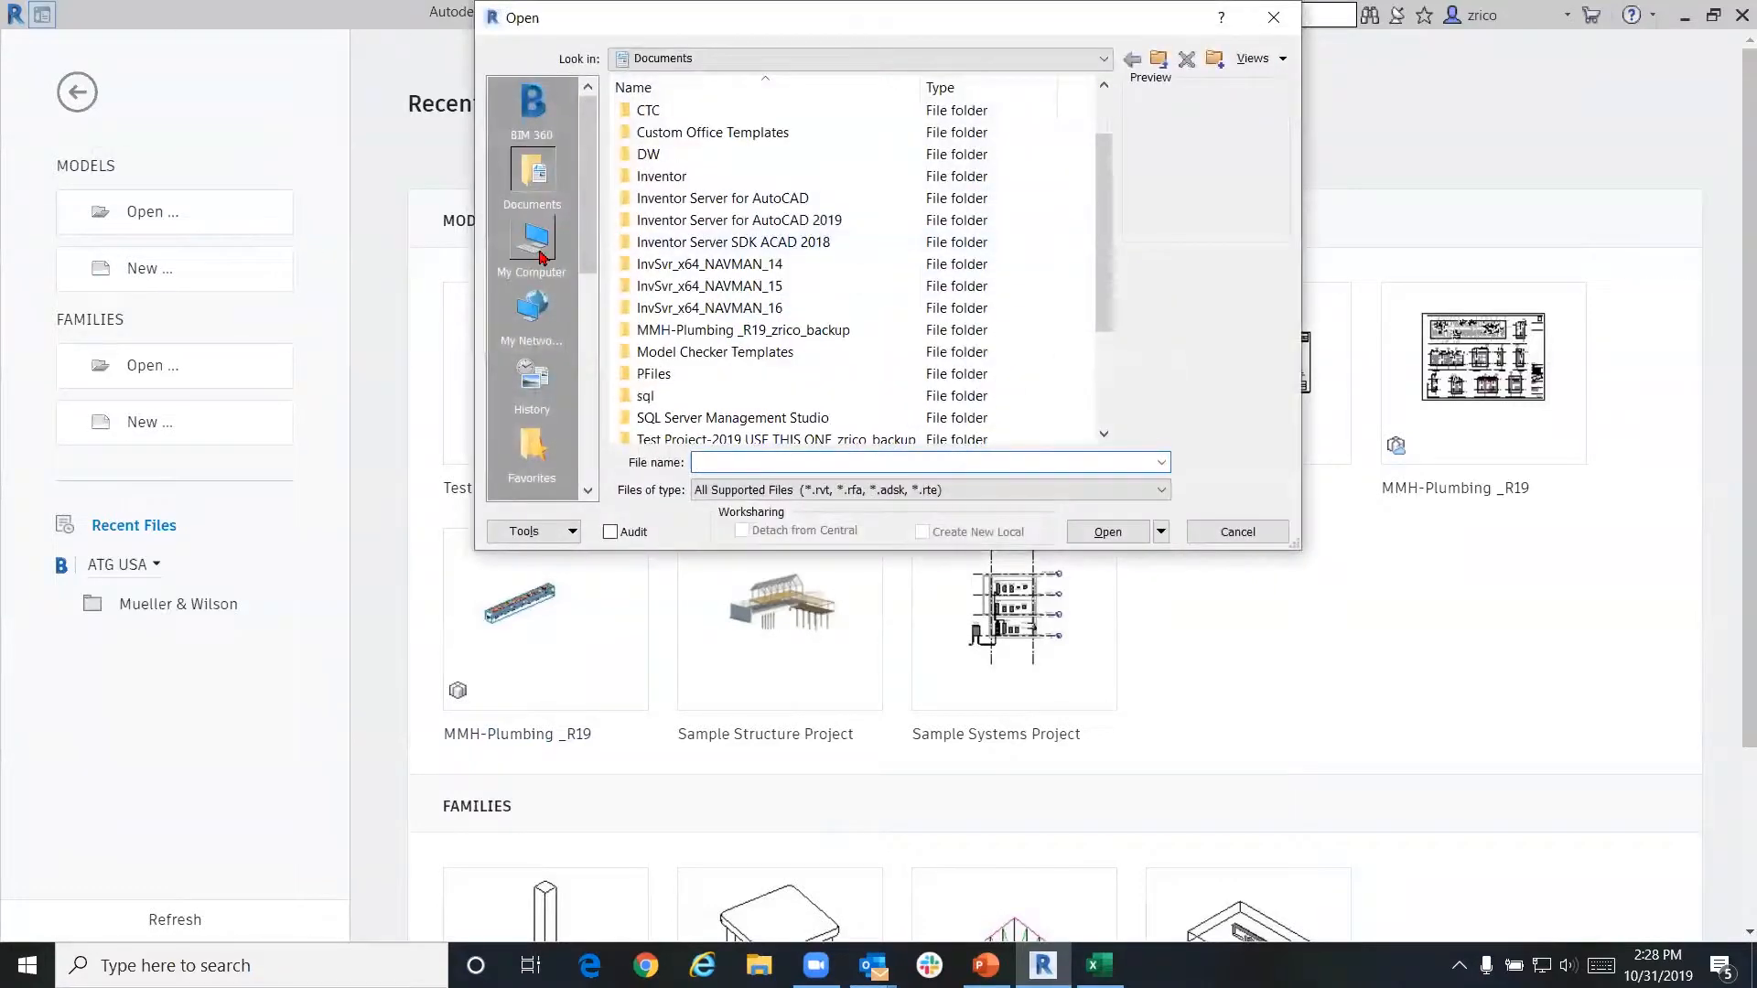
click(540, 257)
double_click(732, 151)
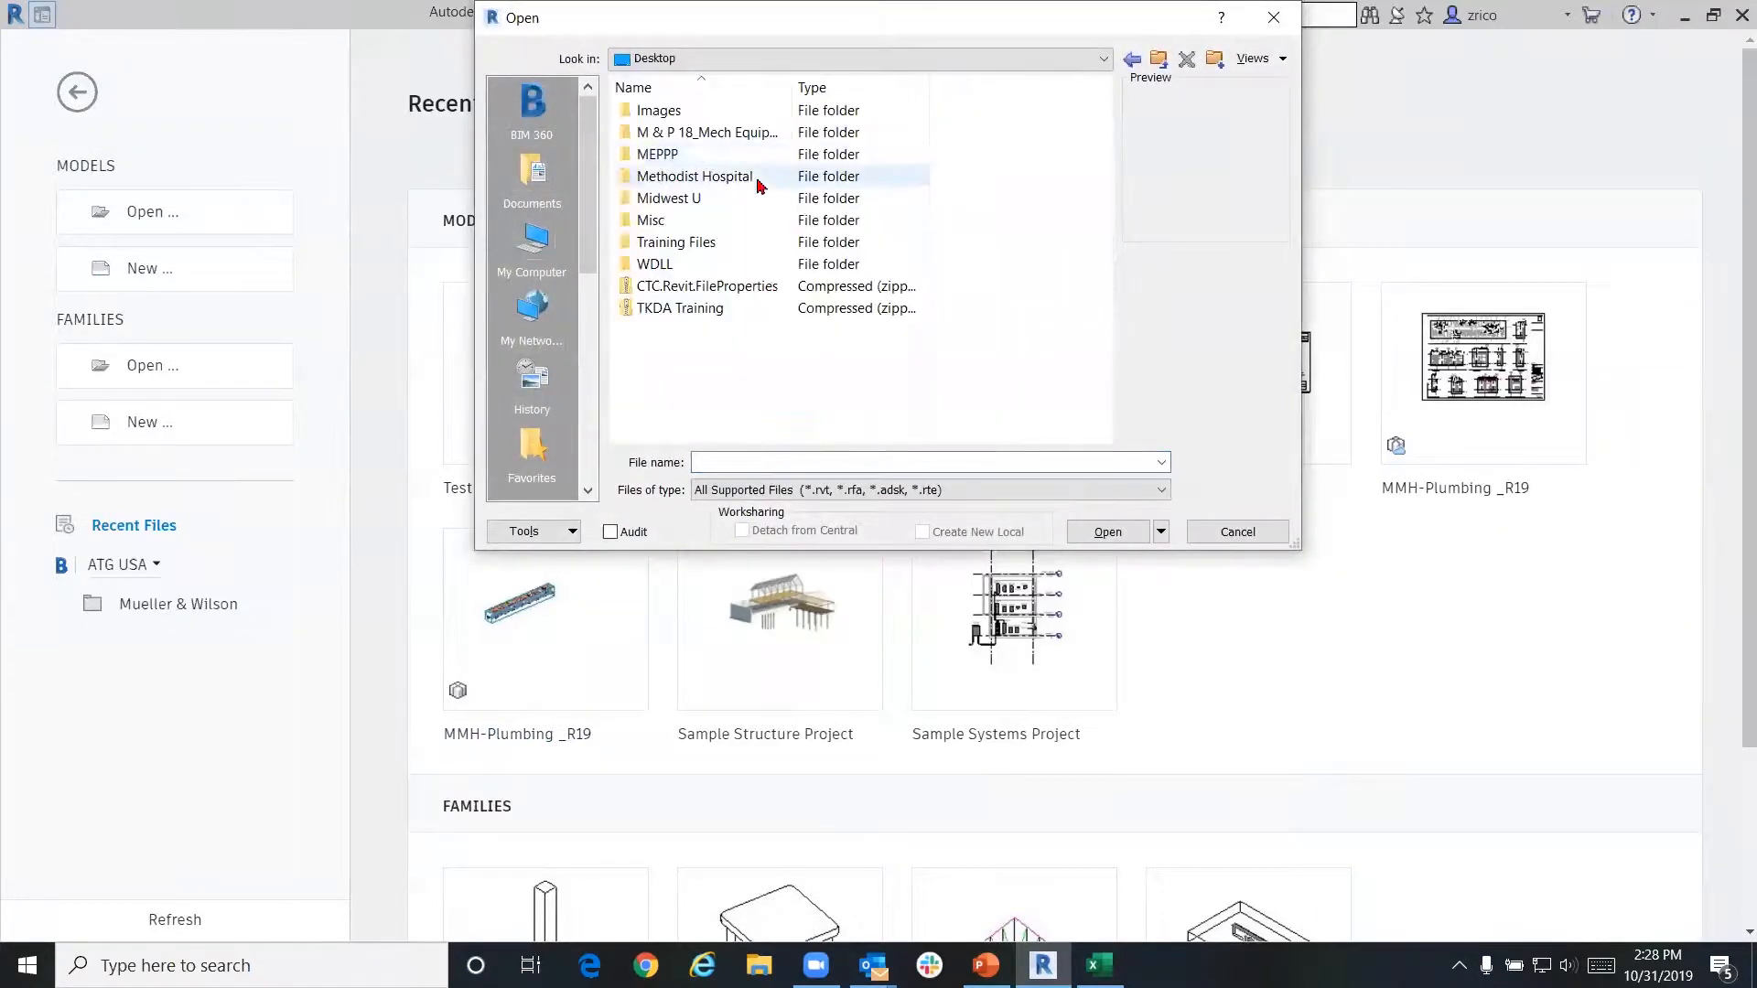
double_click(716, 264)
click(722, 244)
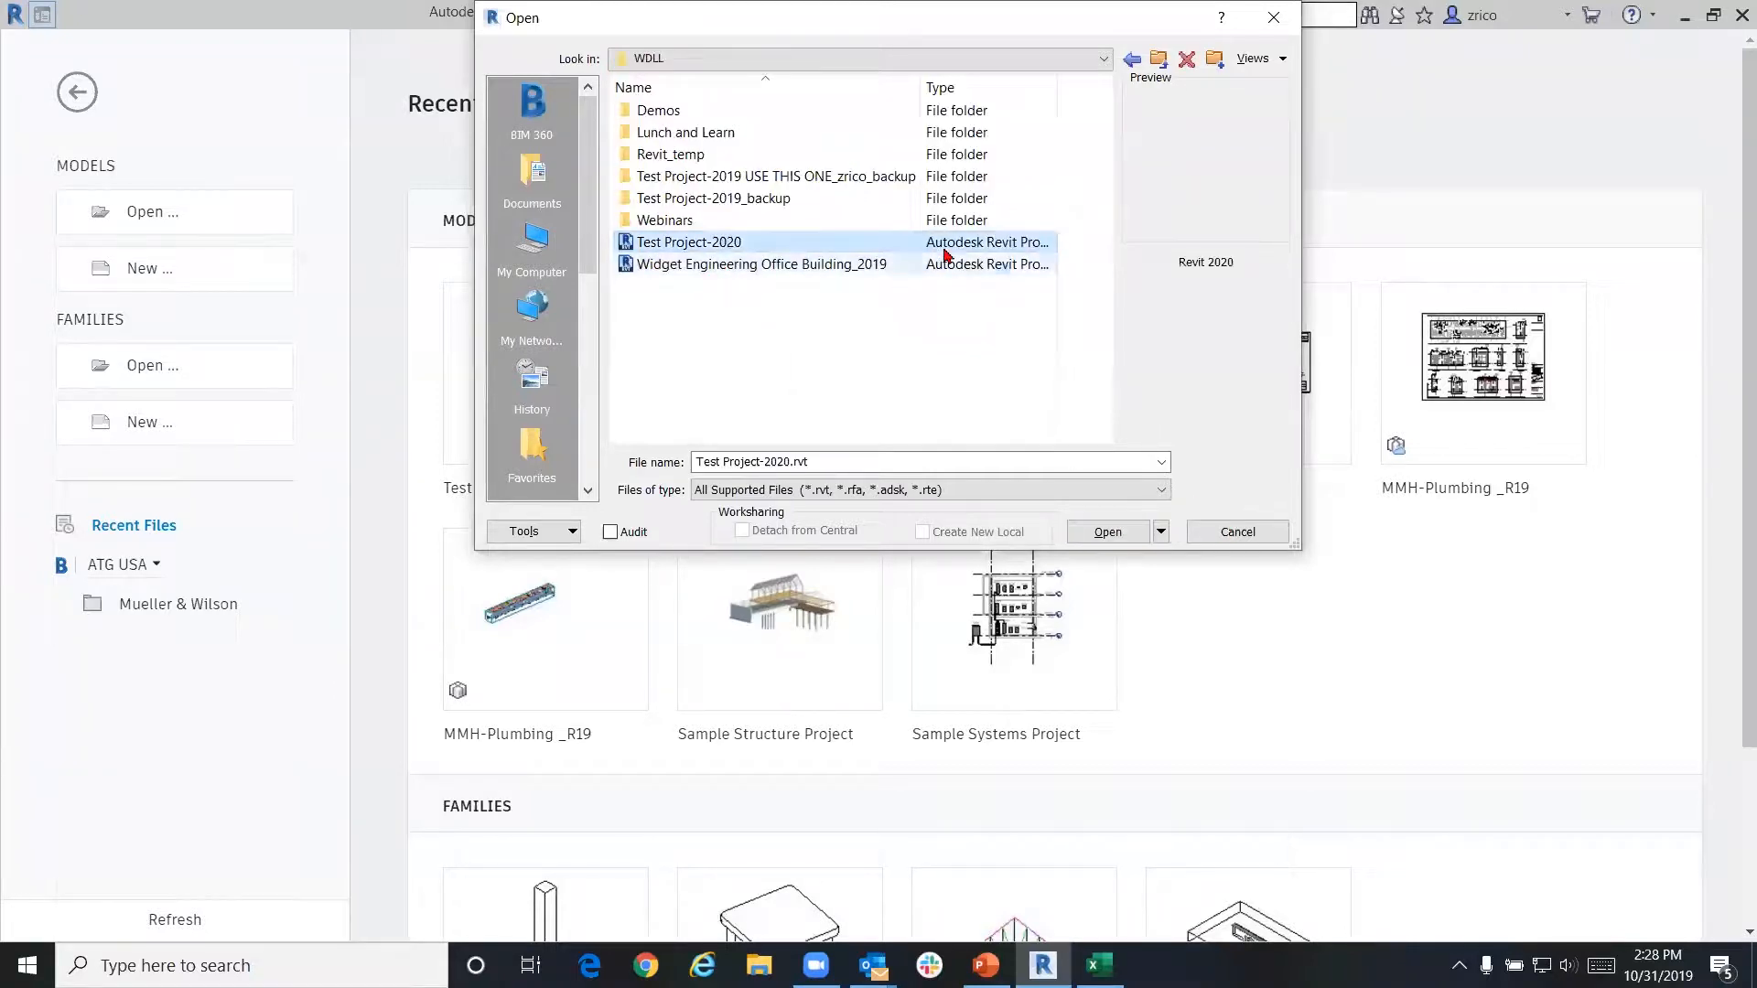
click(676, 114)
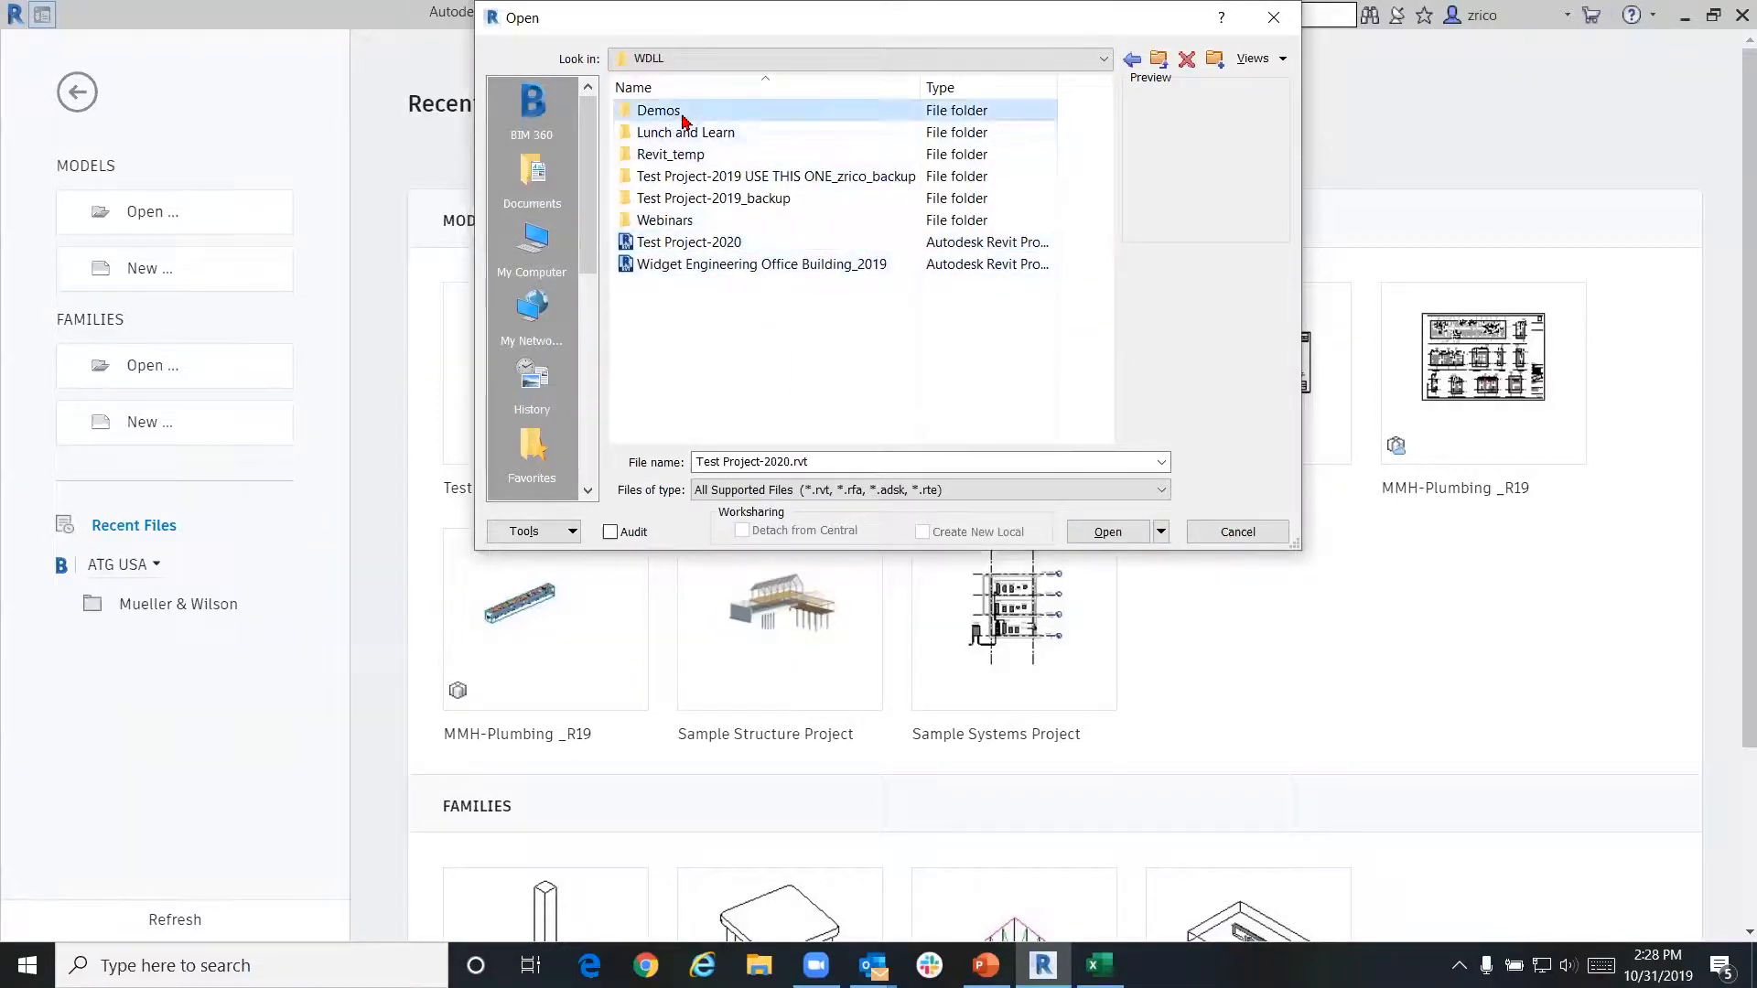
double_click(688, 220)
double_click(688, 158)
click(1272, 17)
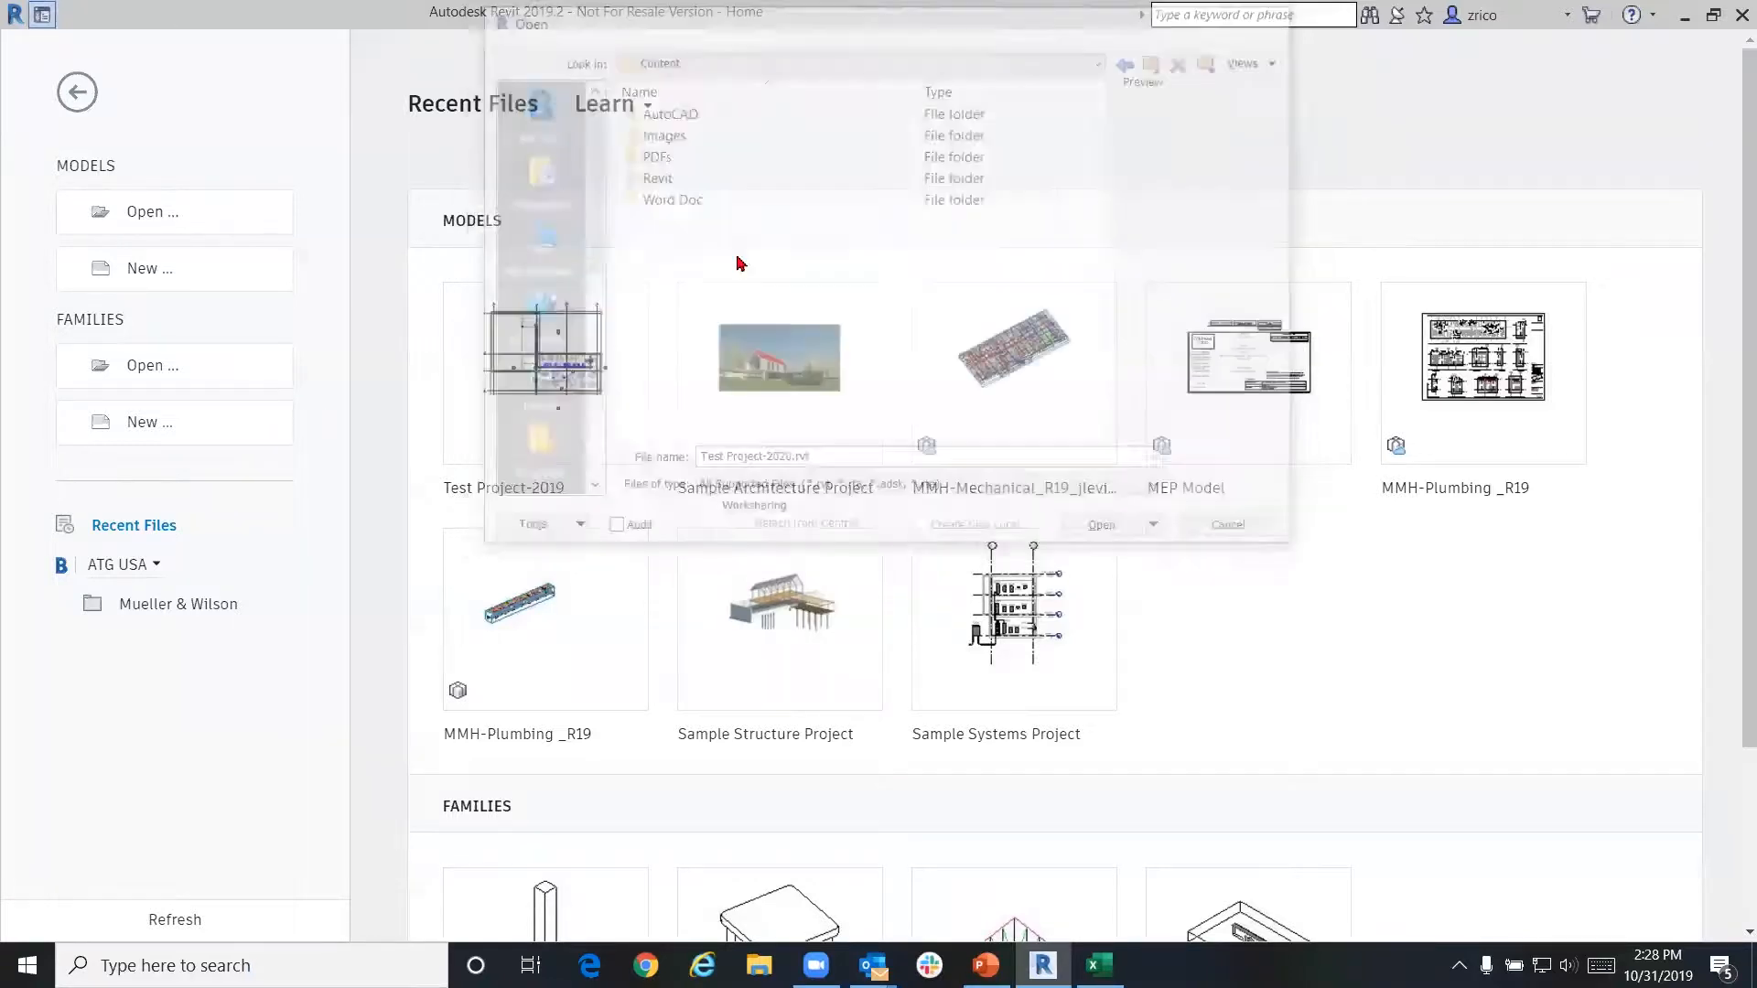
click(791, 386)
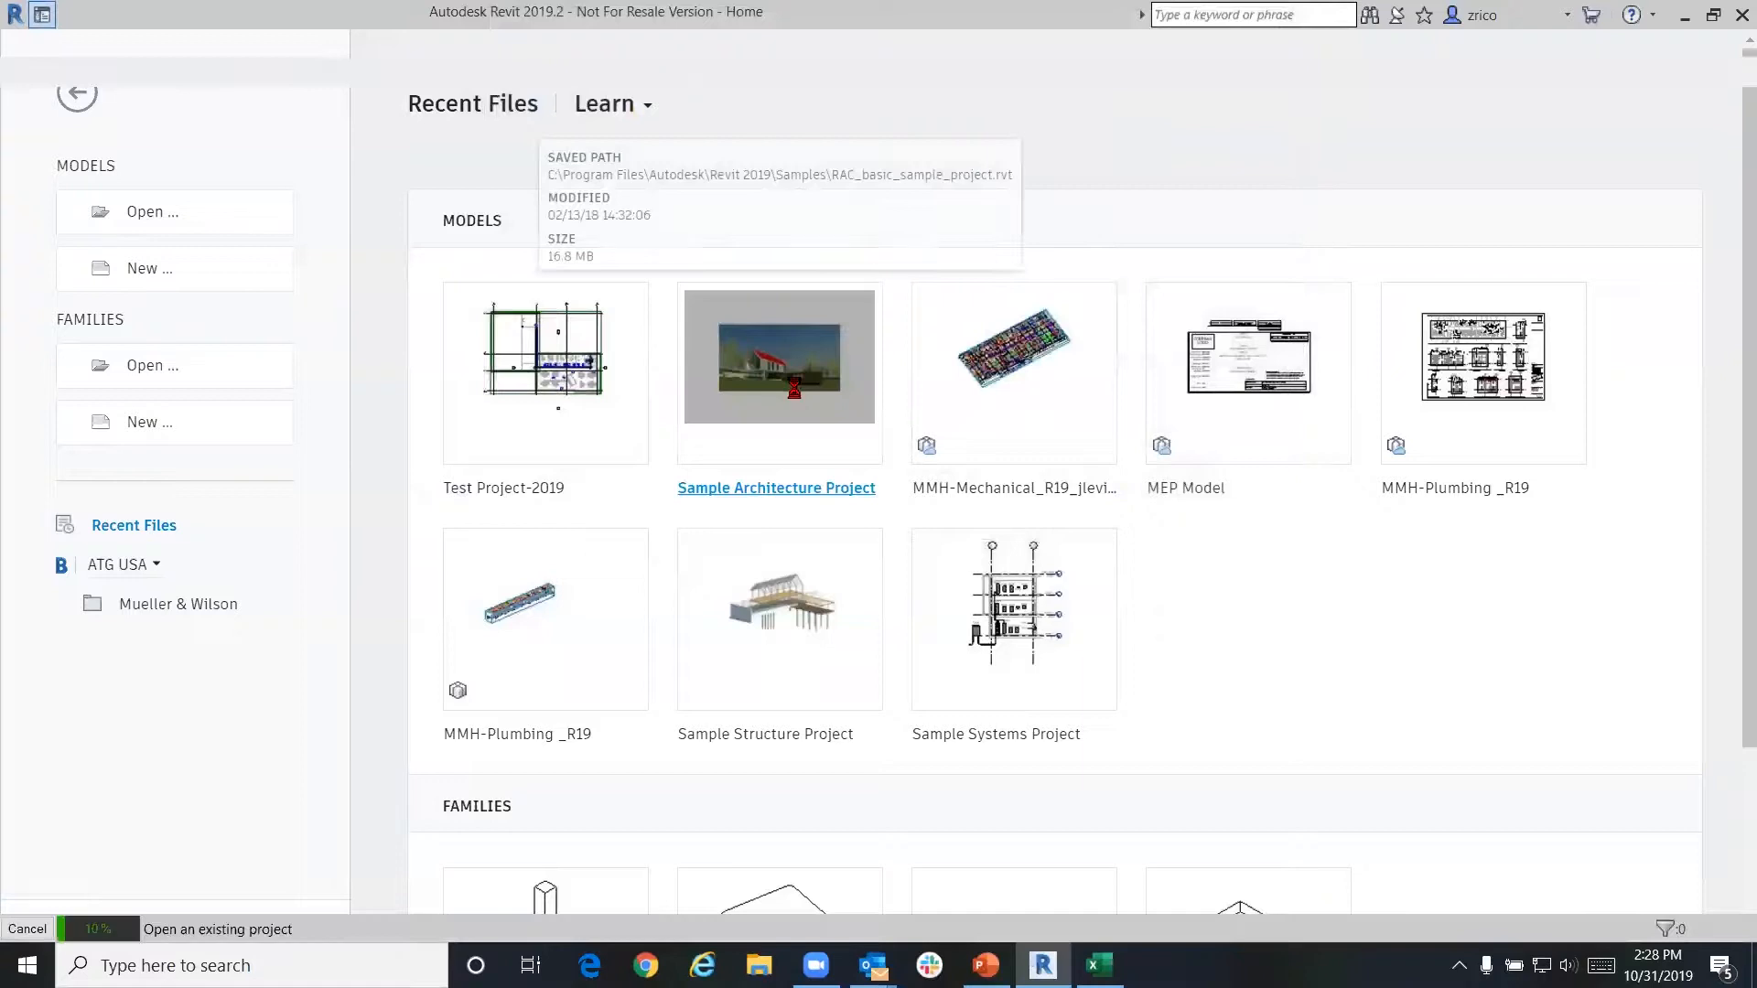
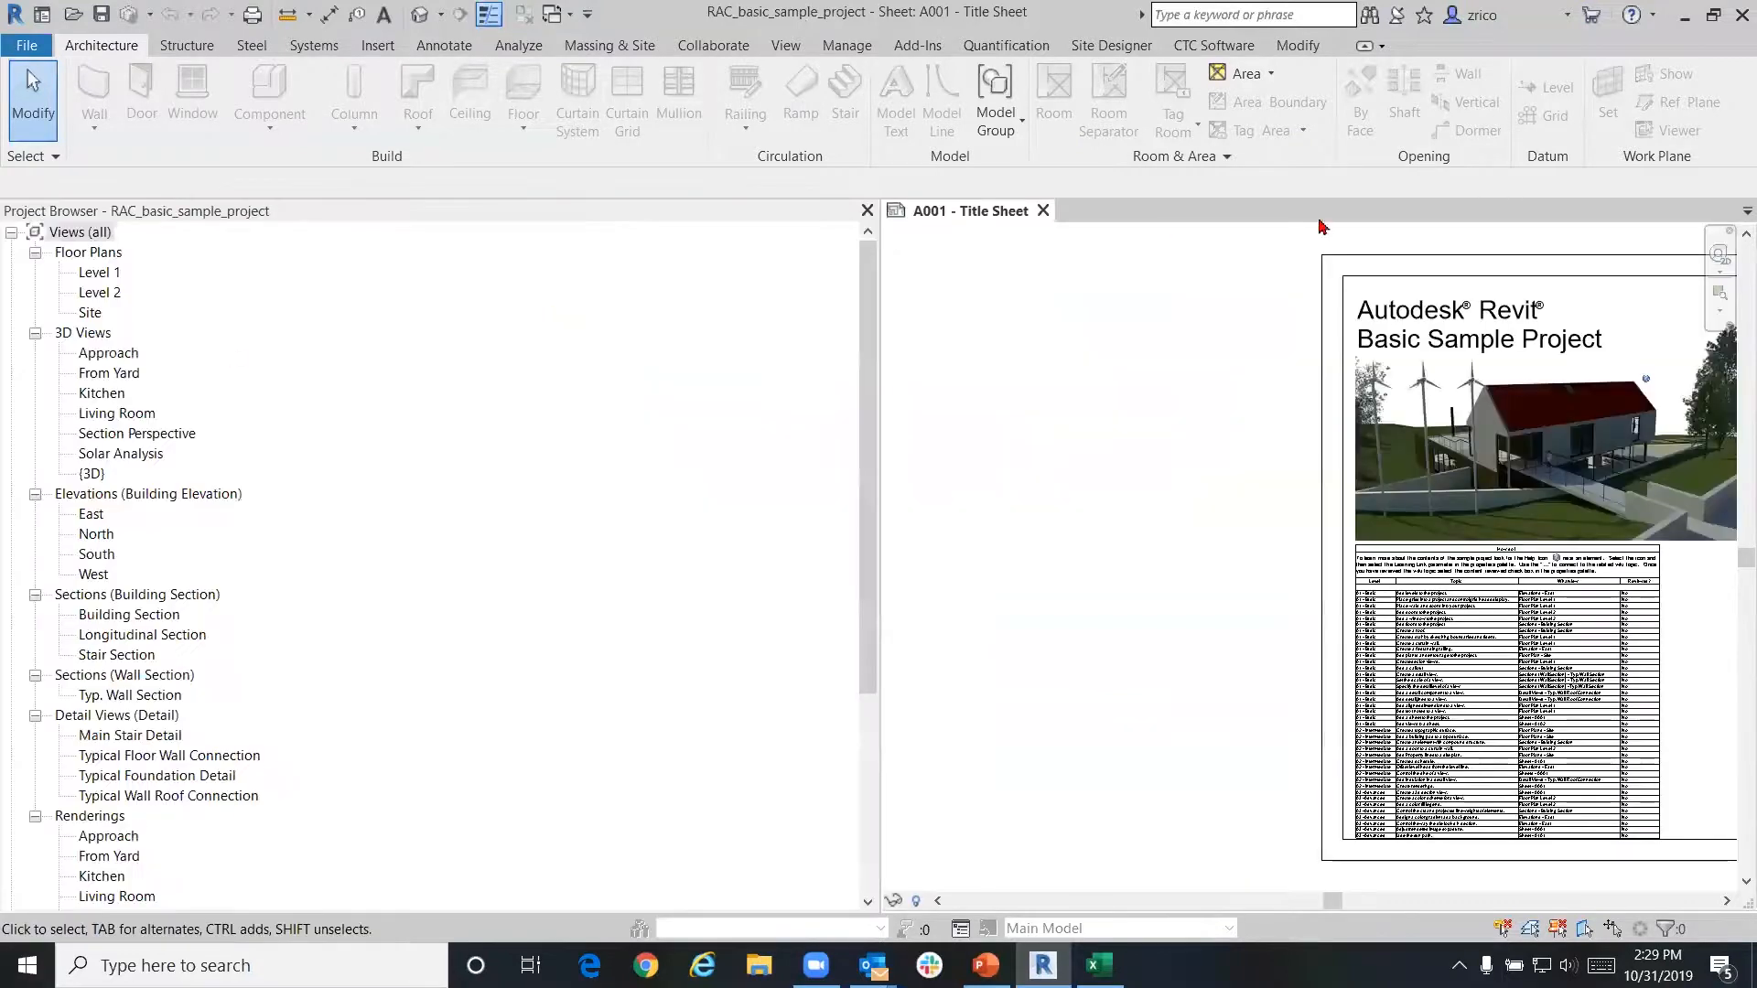
Open the Level 1 floor plan with narrower browser and properties panels, and show the CTC Software tools
drag(879, 333, 382, 366)
double_click(82, 272)
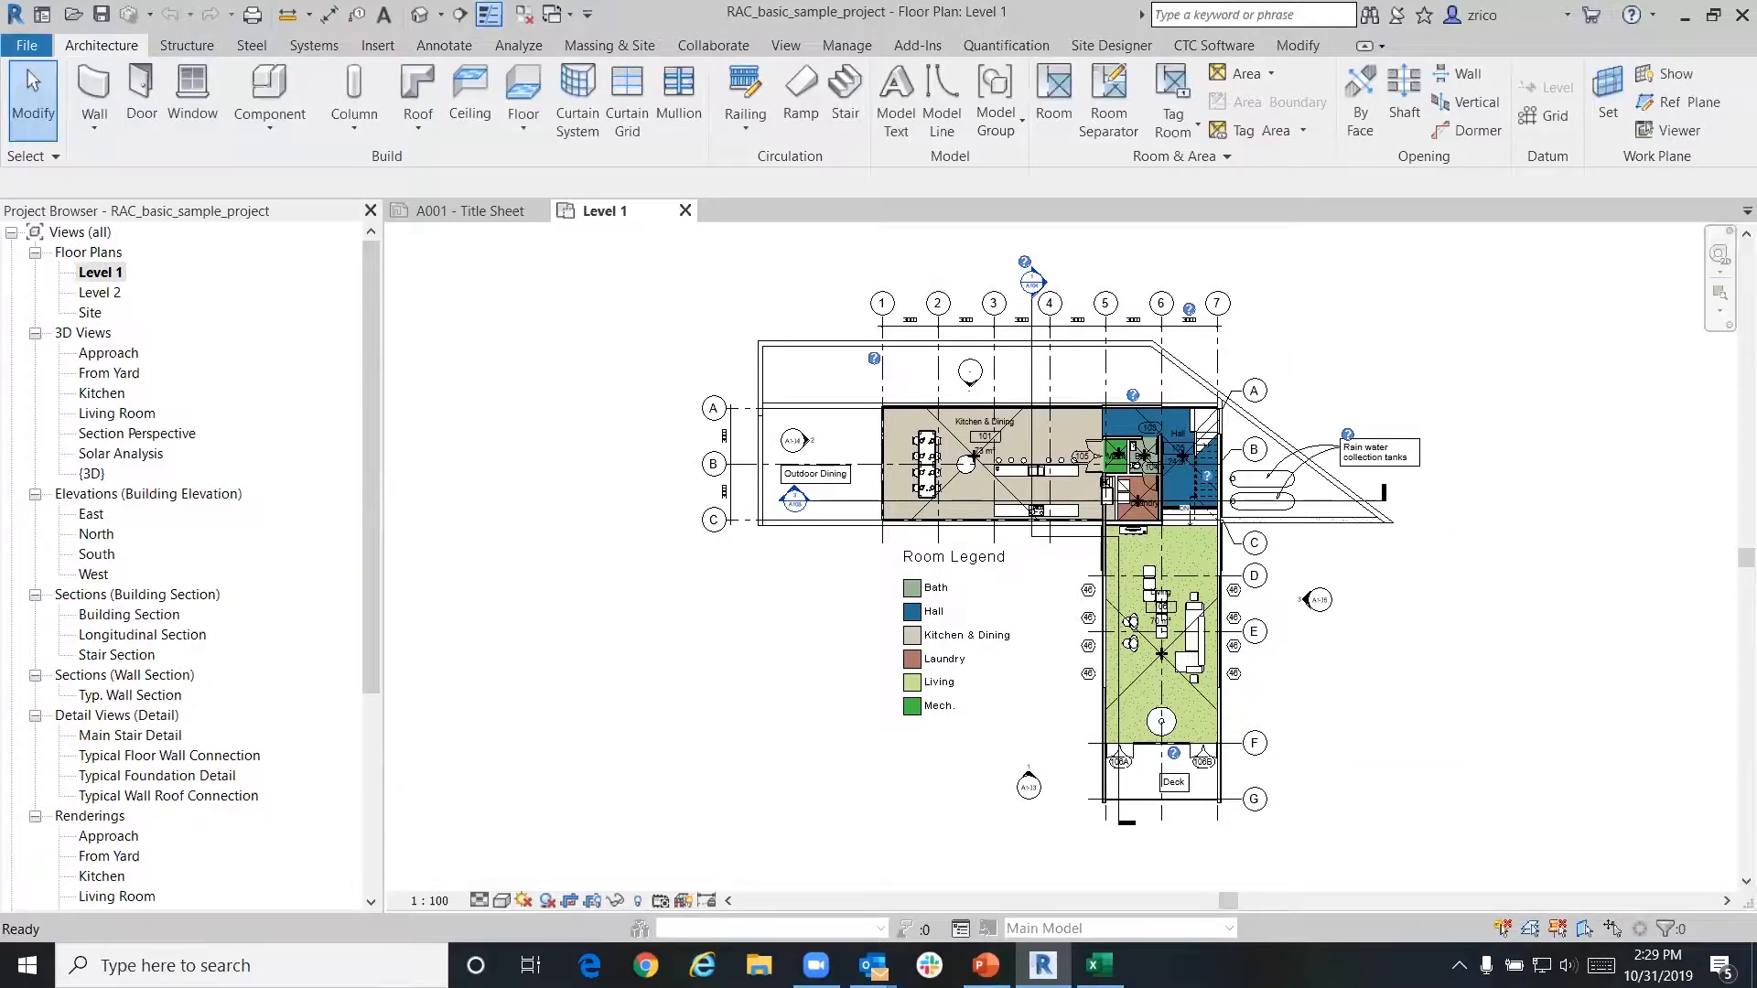
key(p)
key(p)
drag(881, 454, 305, 540)
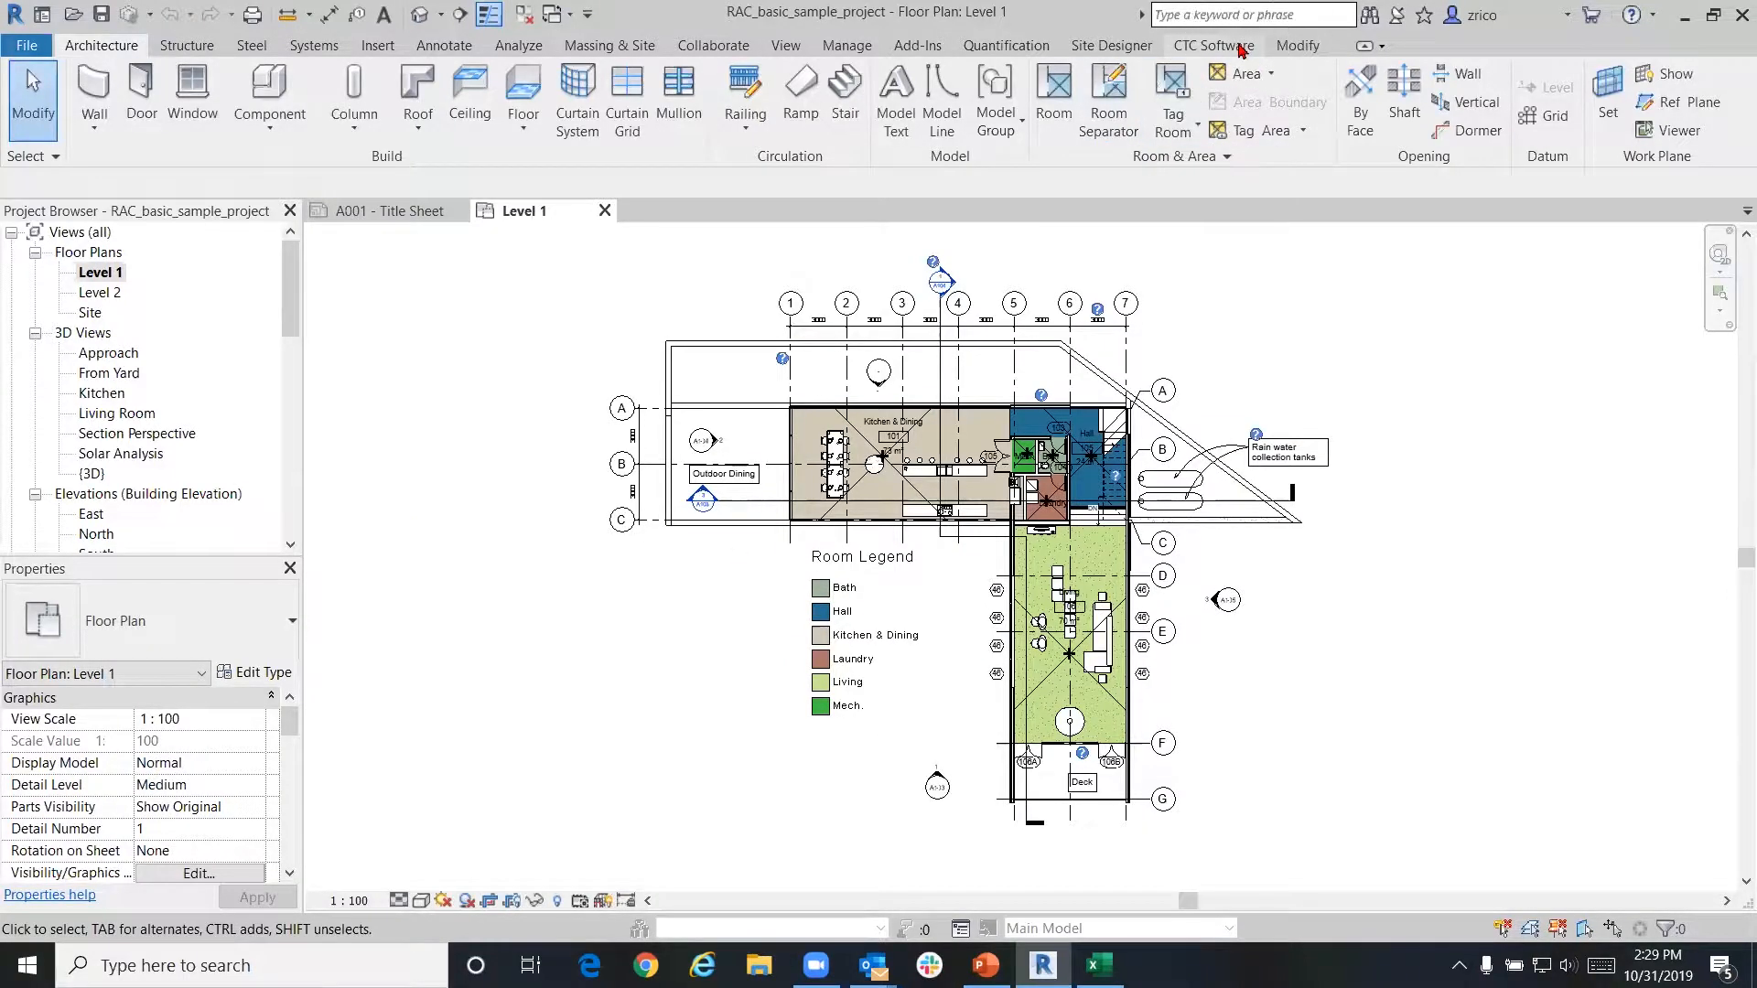
click(1241, 48)
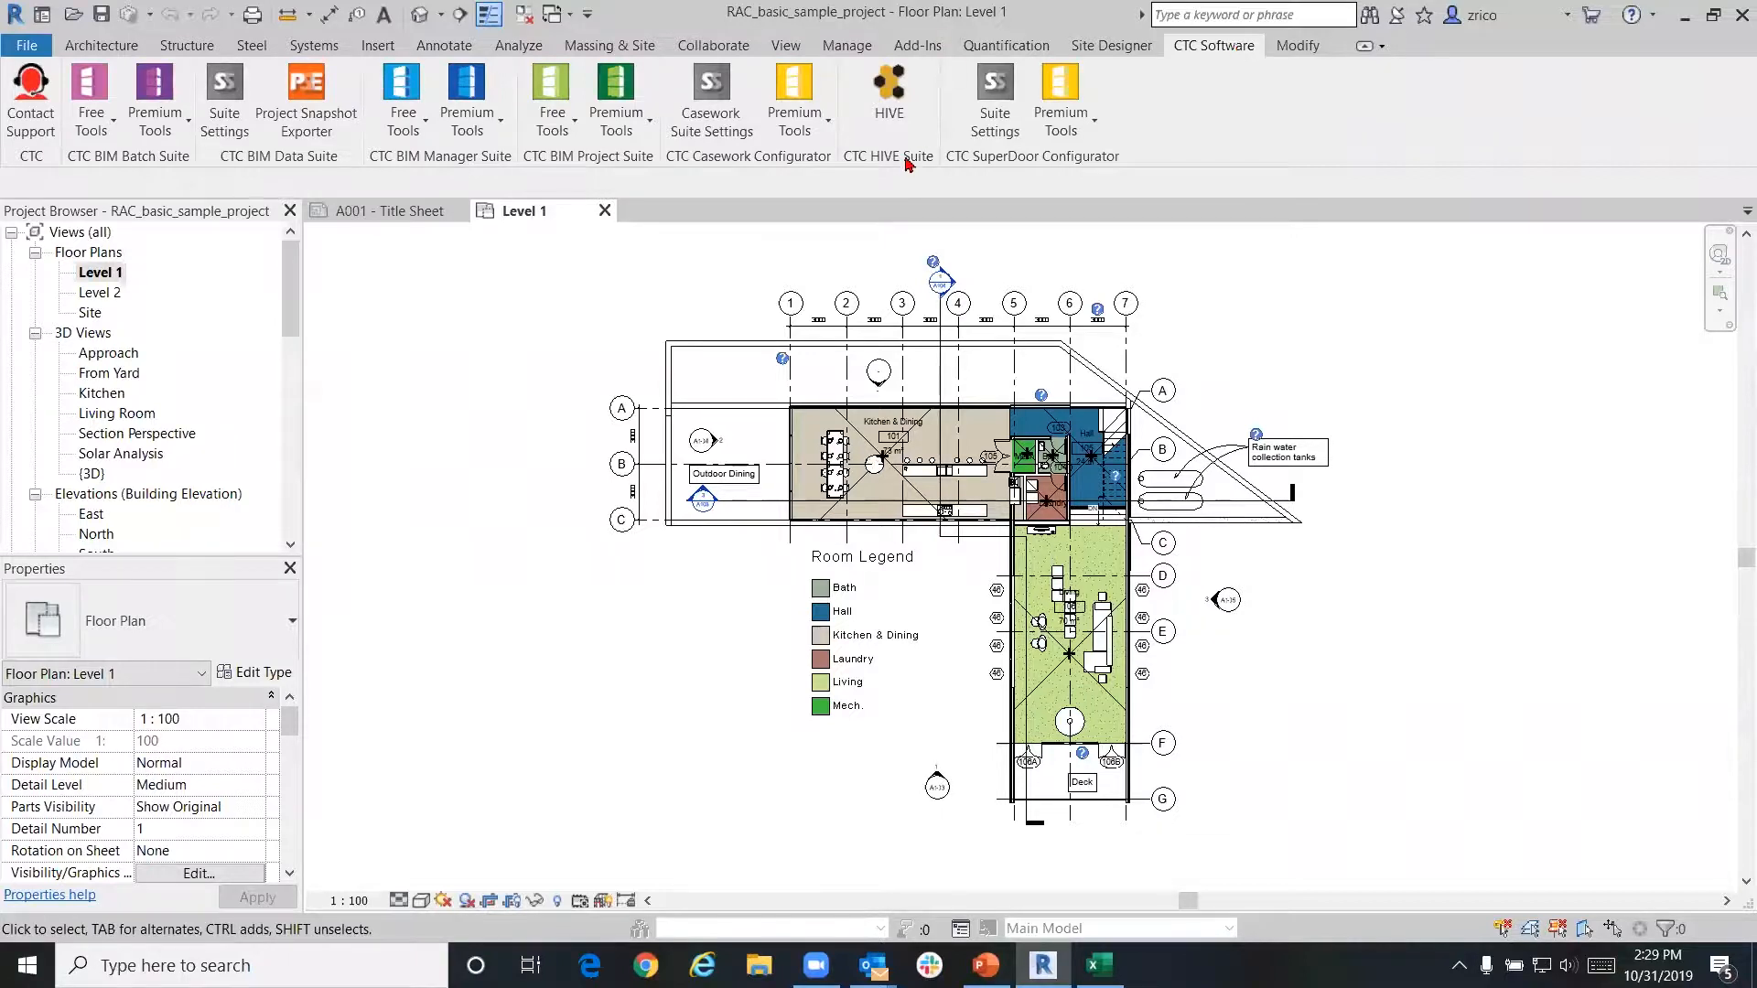
Launch HIVE from the CTC Software tab and filter its search to the Doors Revit category
click(893, 109)
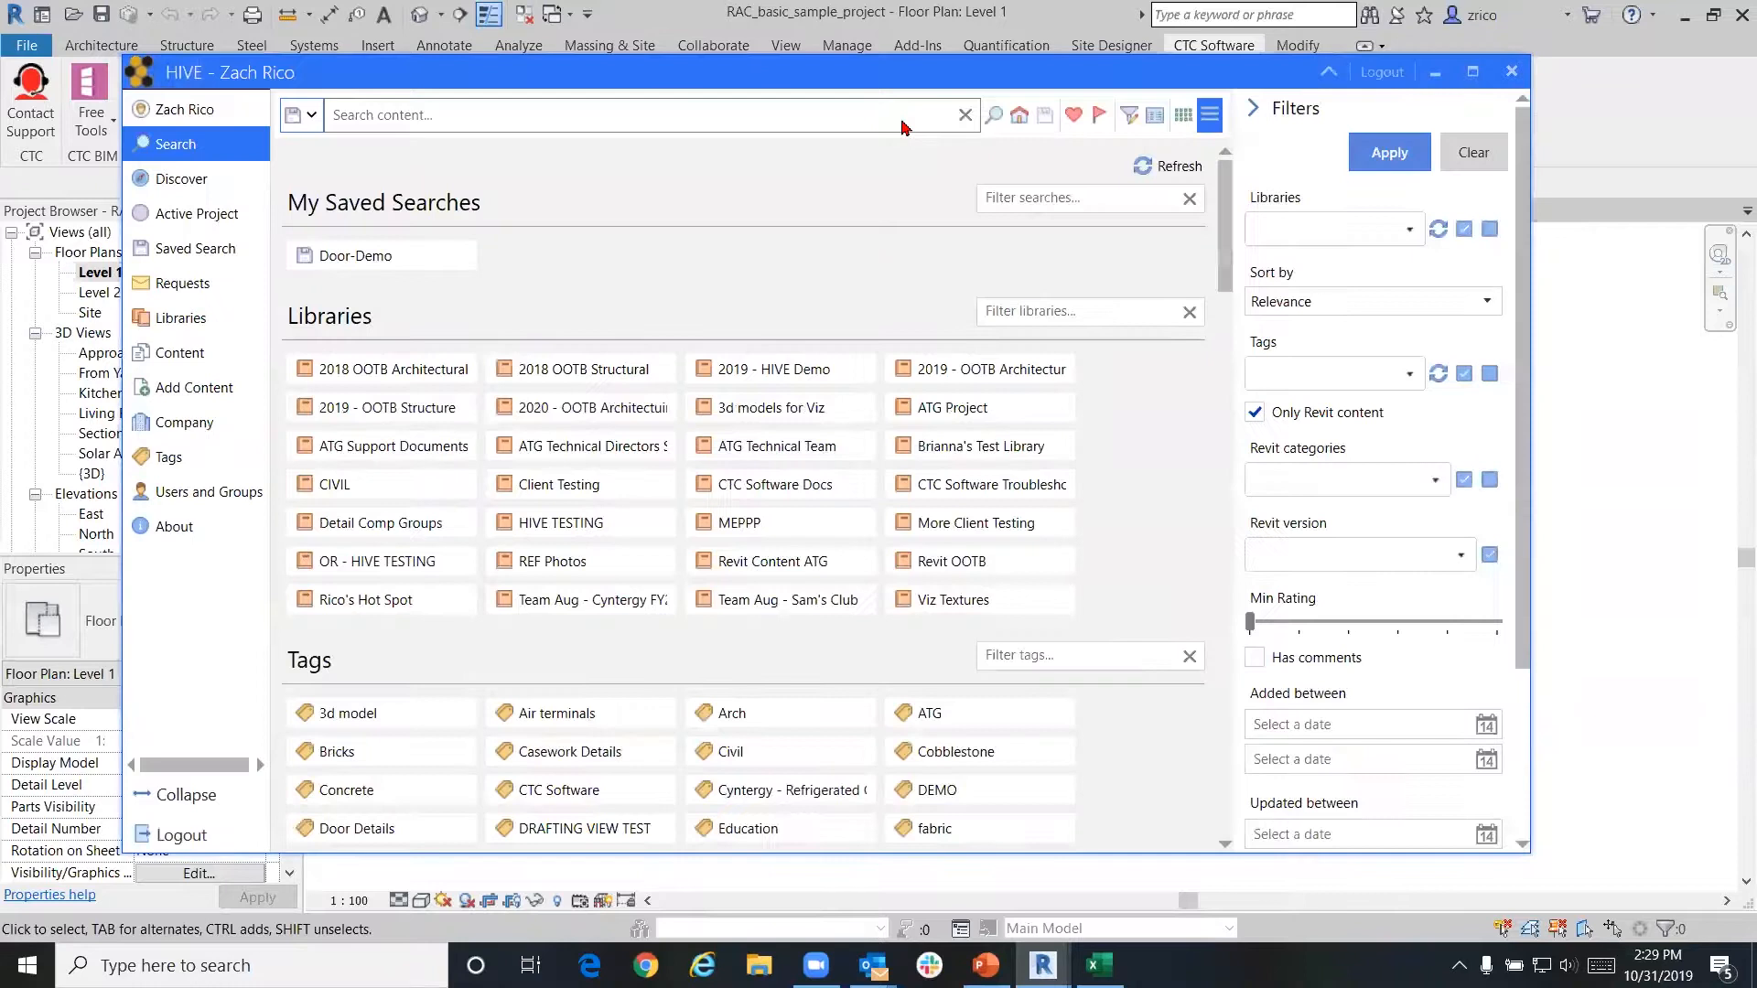
click(200, 216)
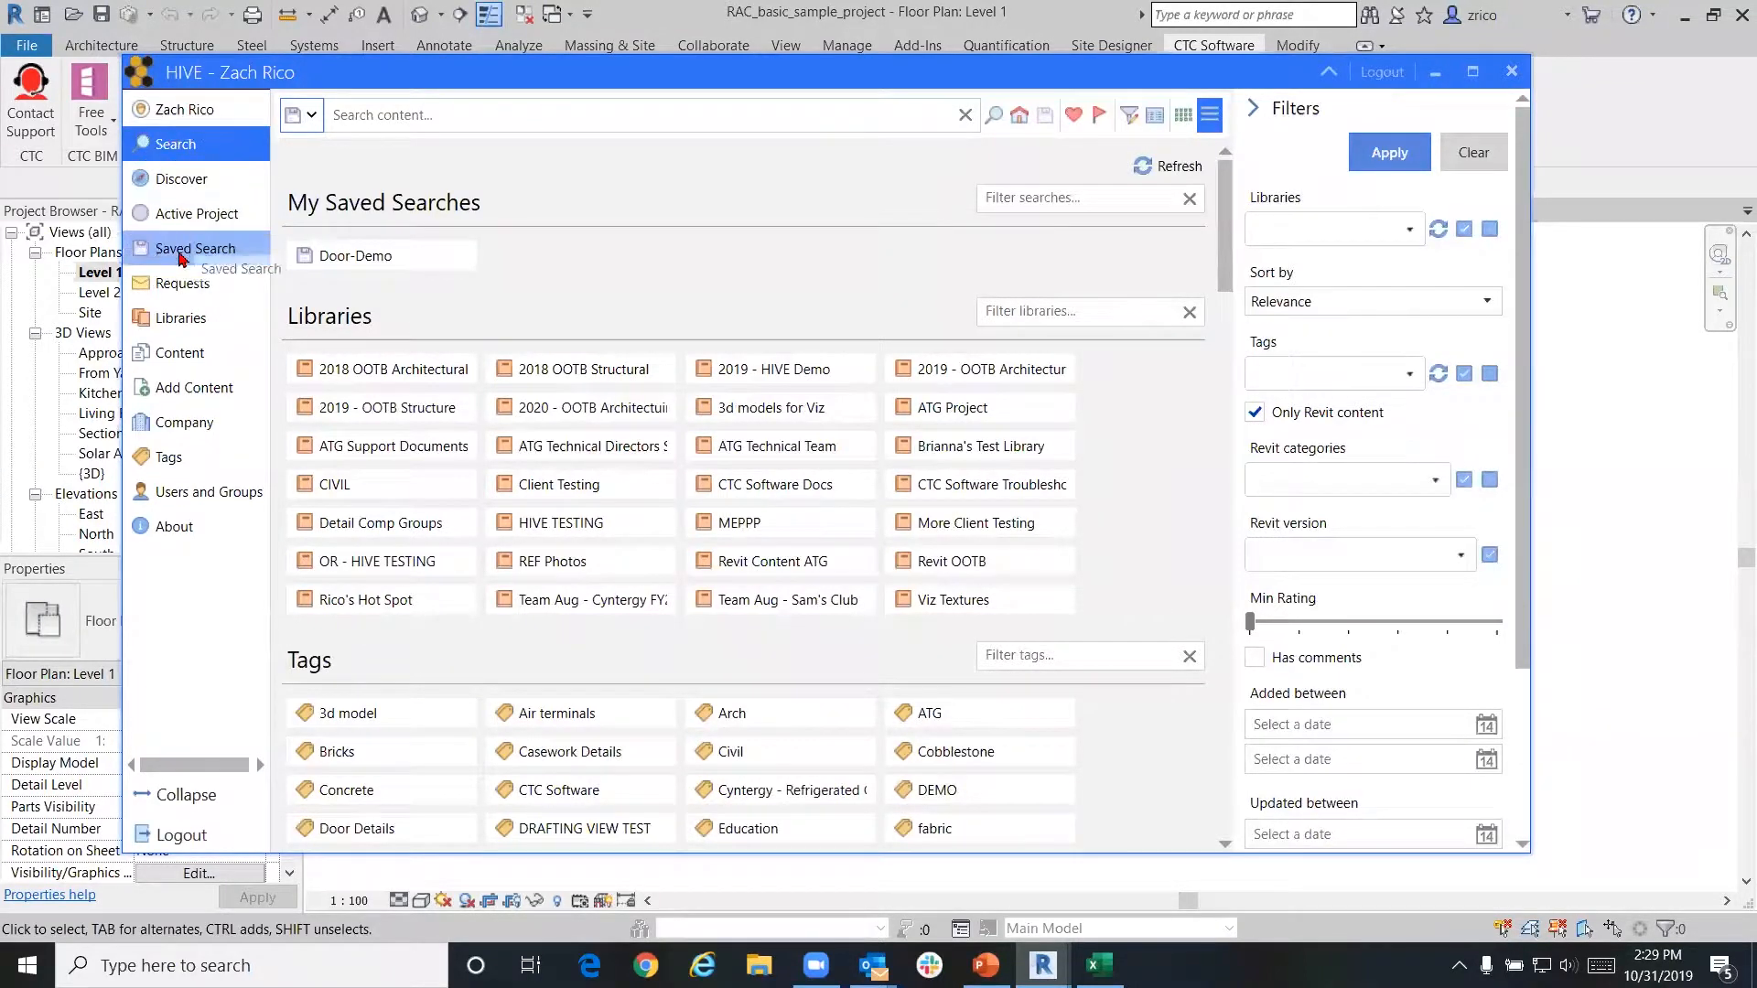
scroll(869, 396, down, 2)
scroll(869, 395, down, 10)
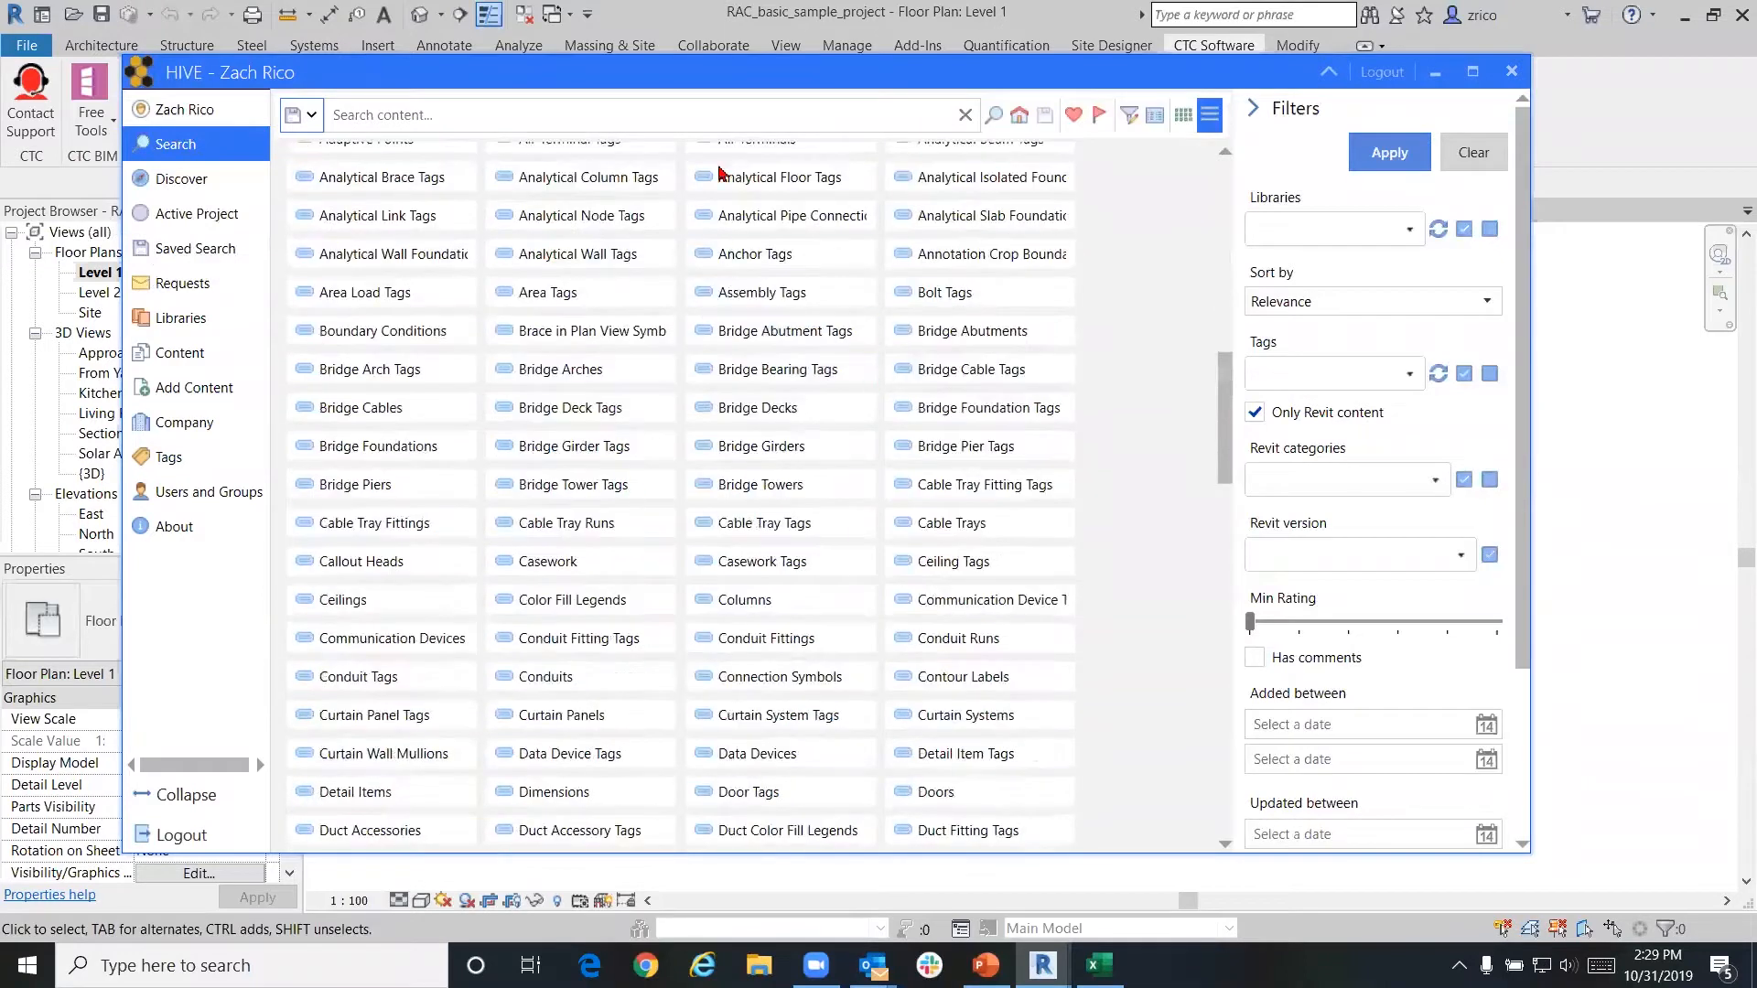
scroll(768, 490, up, 2)
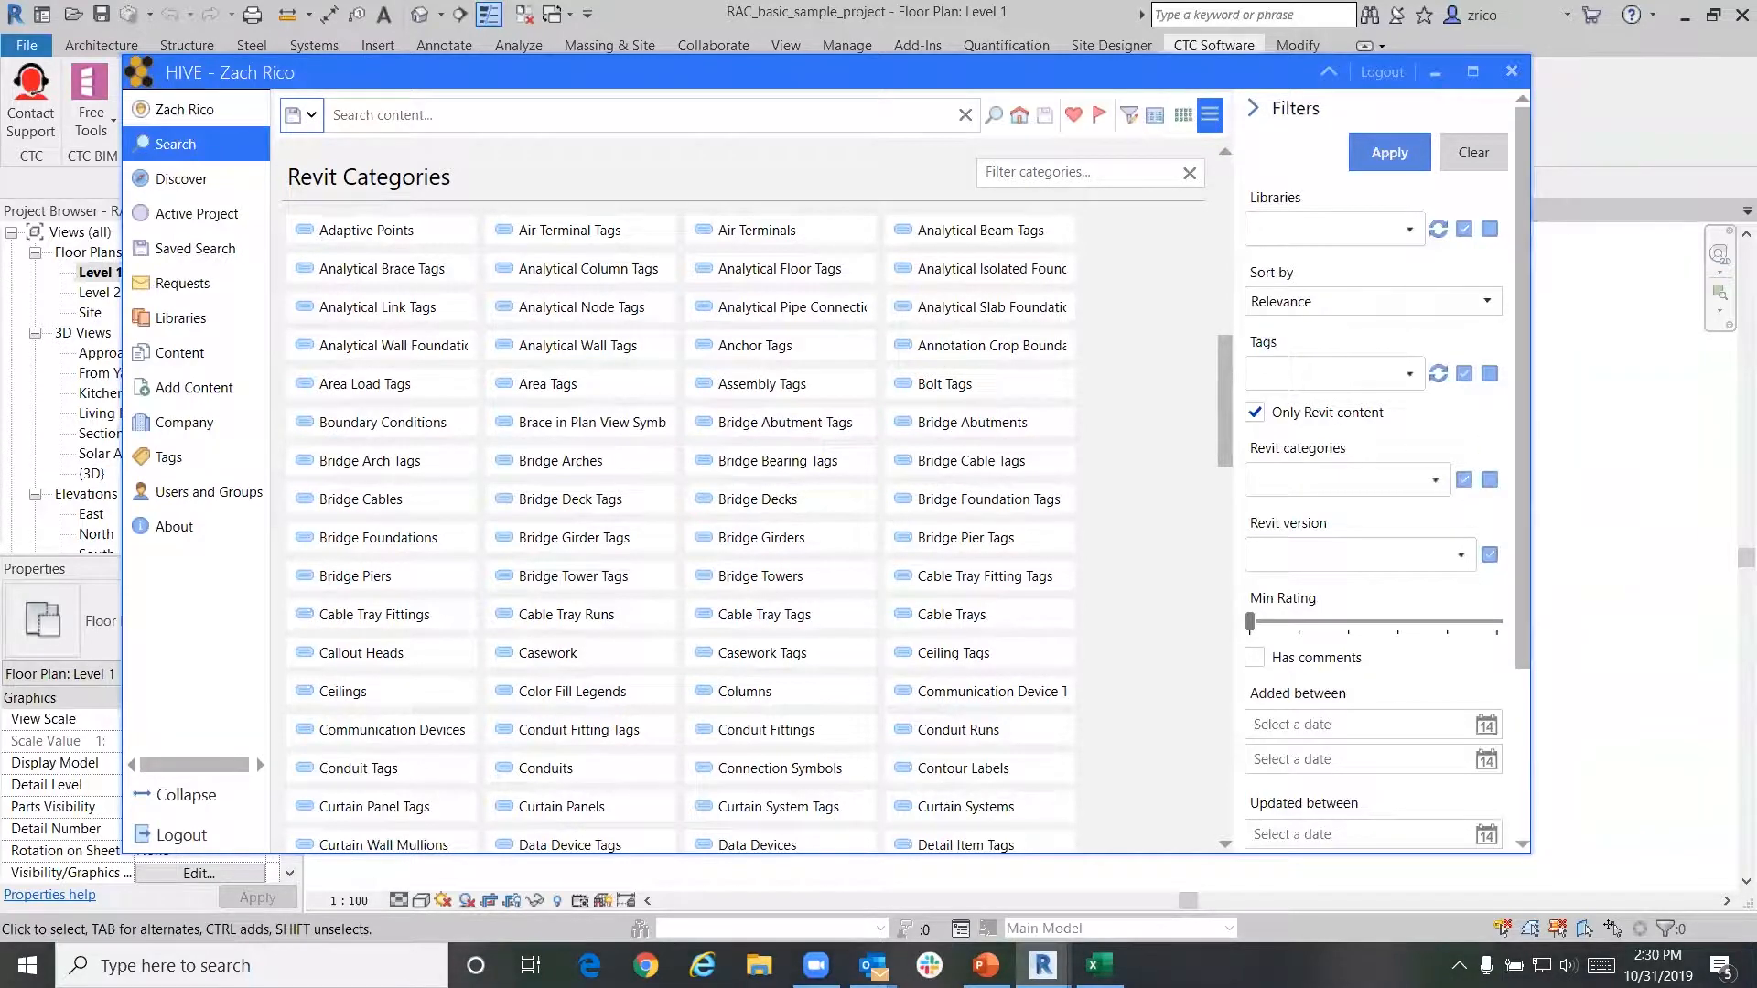
scroll(792, 607, down, 1)
scroll(809, 617, up, 1)
scroll(824, 649, down, 2)
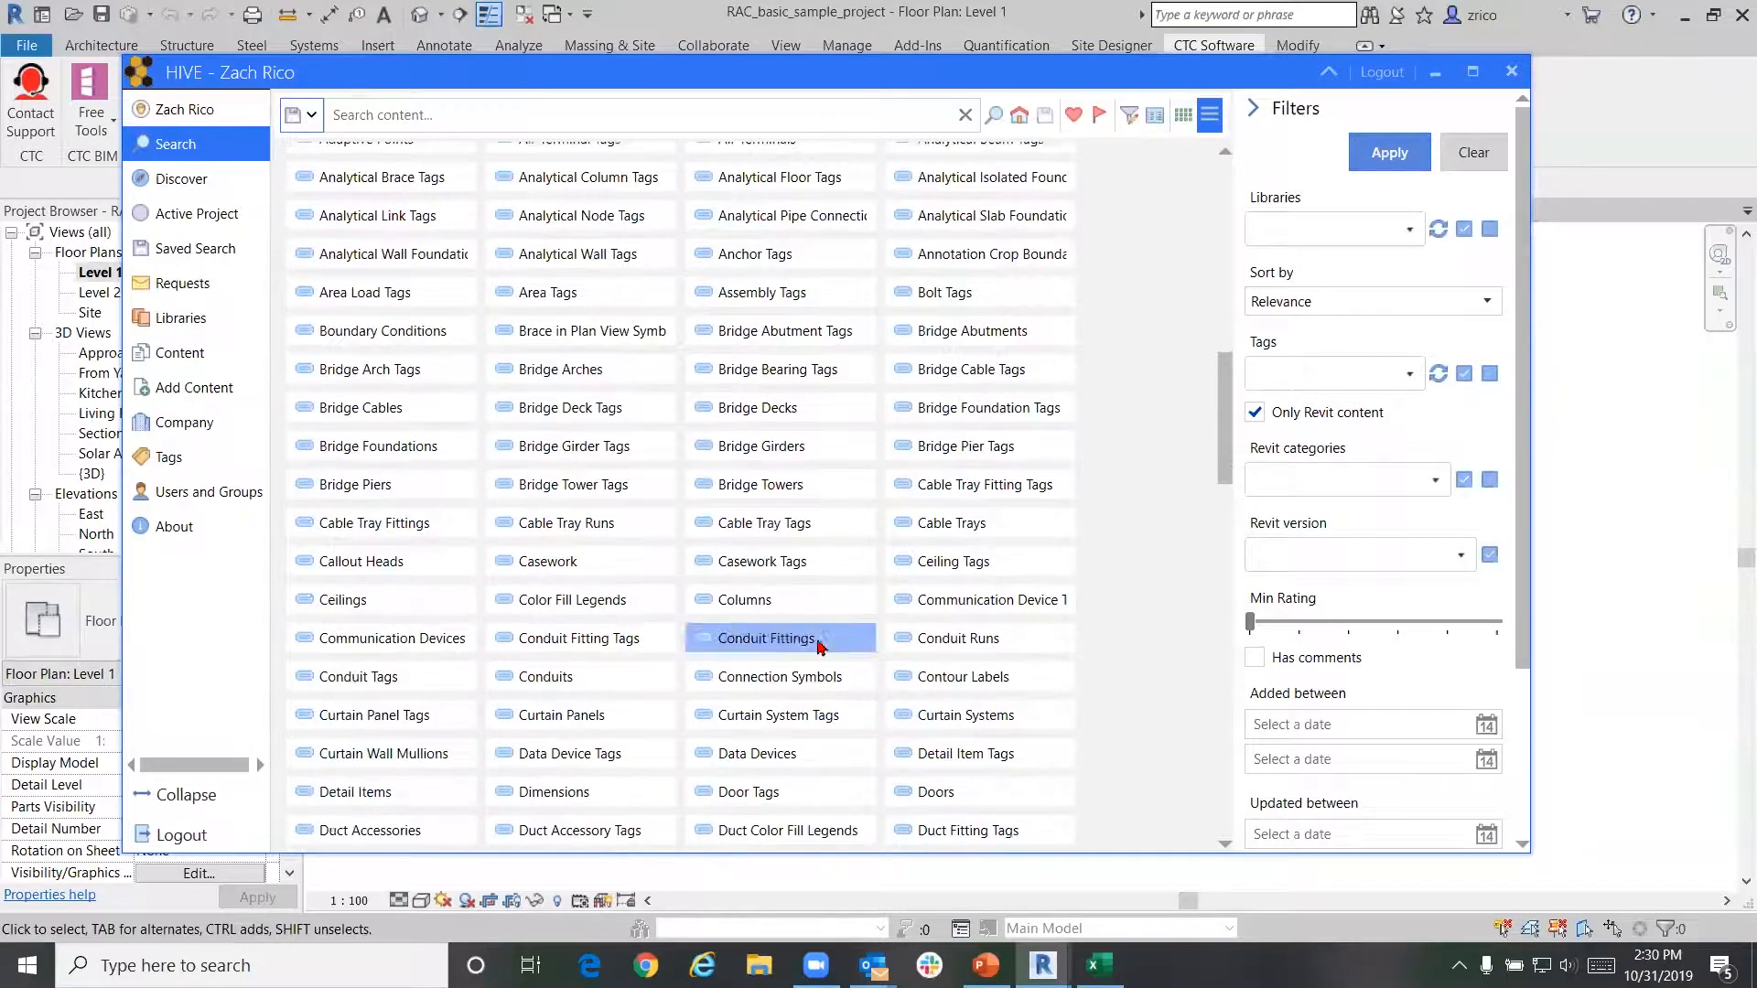
click(940, 789)
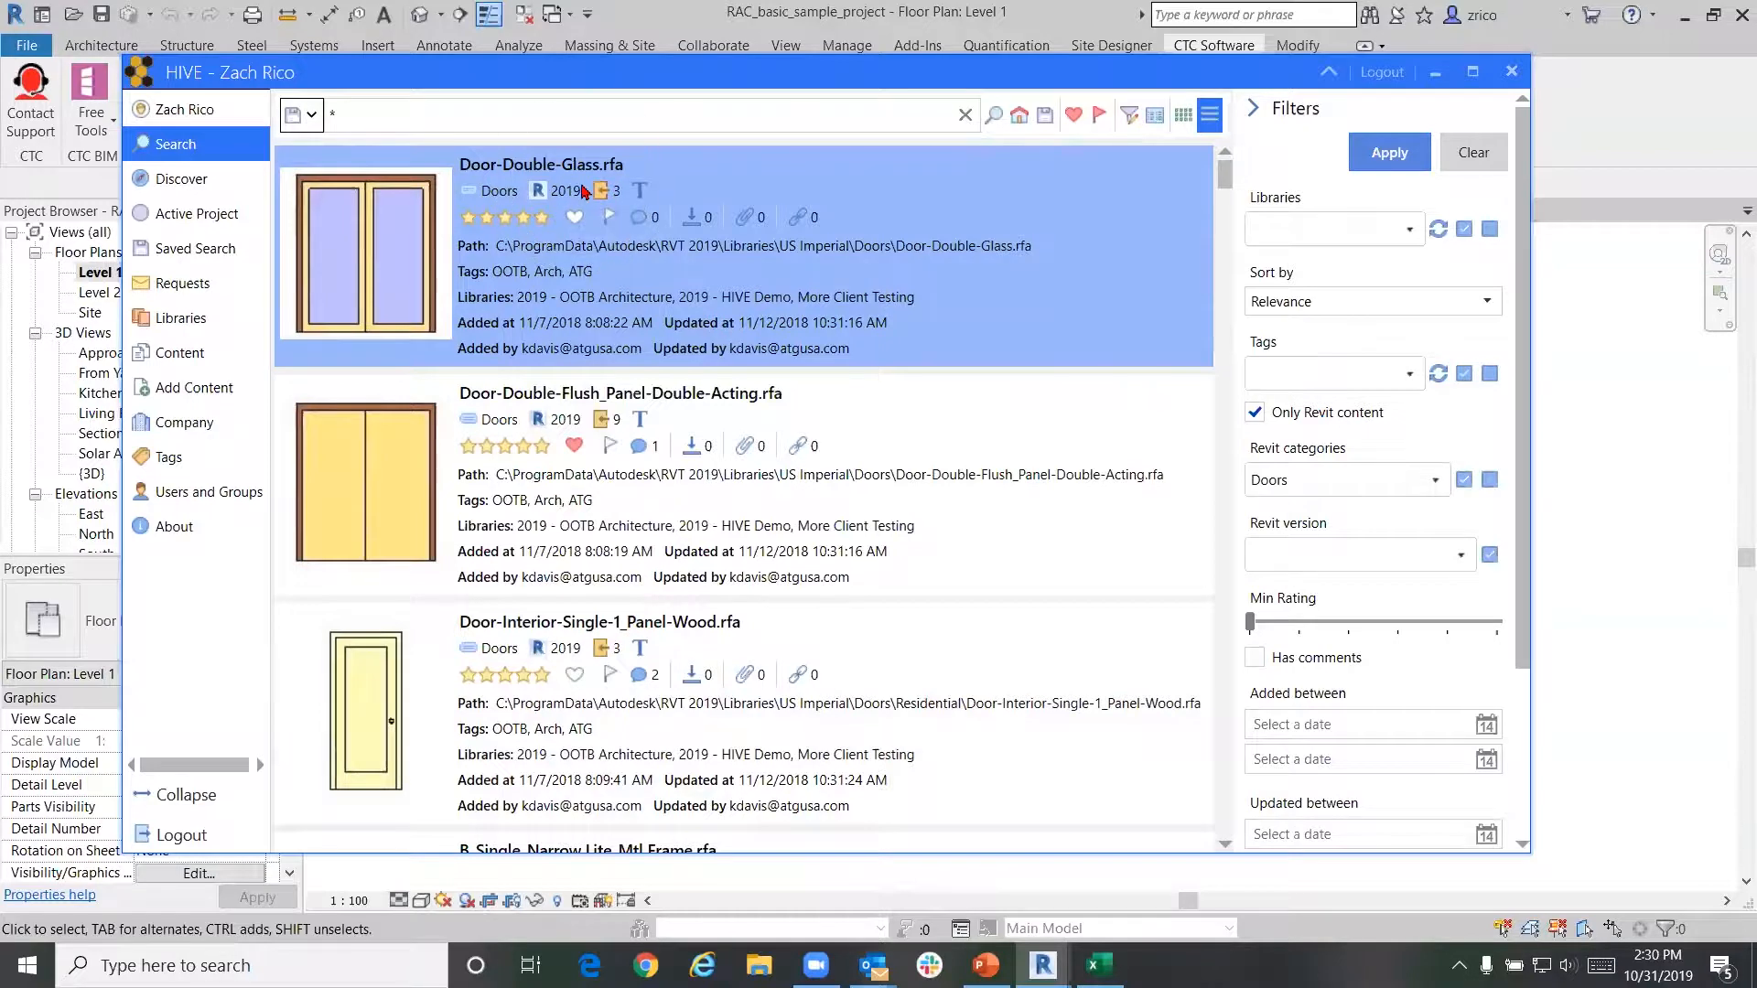
Browse the door family results, then return to the HIVE search home page
scroll(583, 190, down, 10)
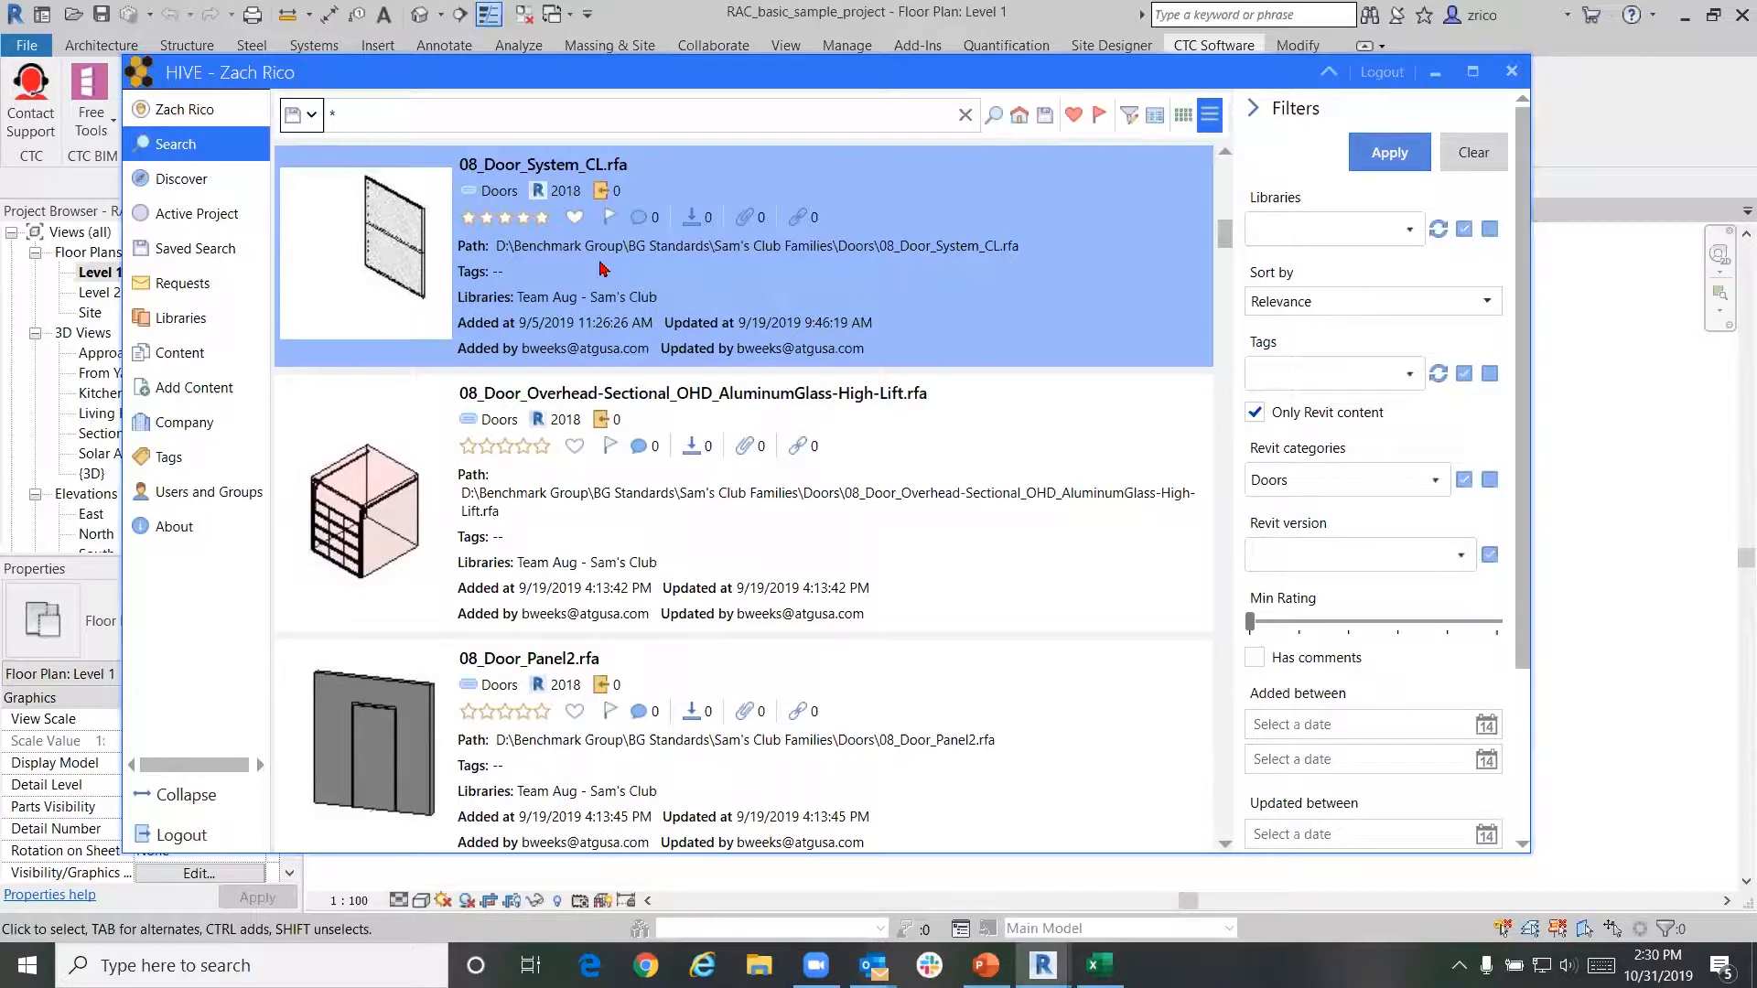
scroll(670, 361, down, 3)
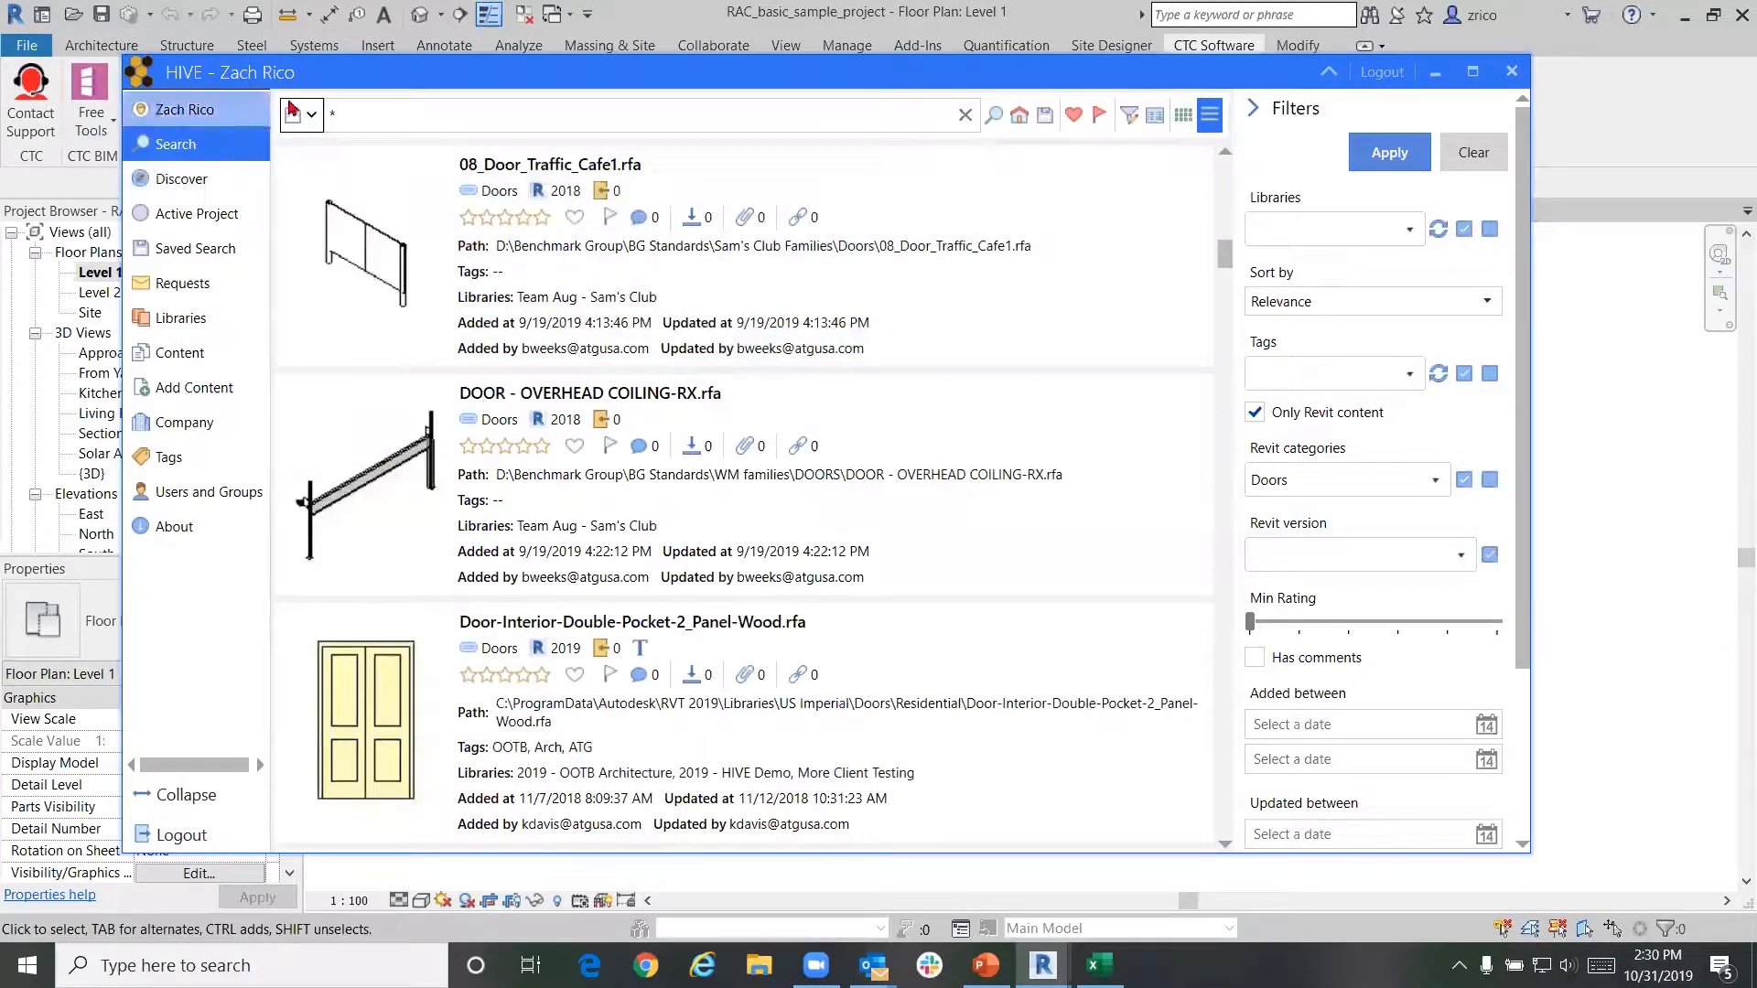
click(1021, 118)
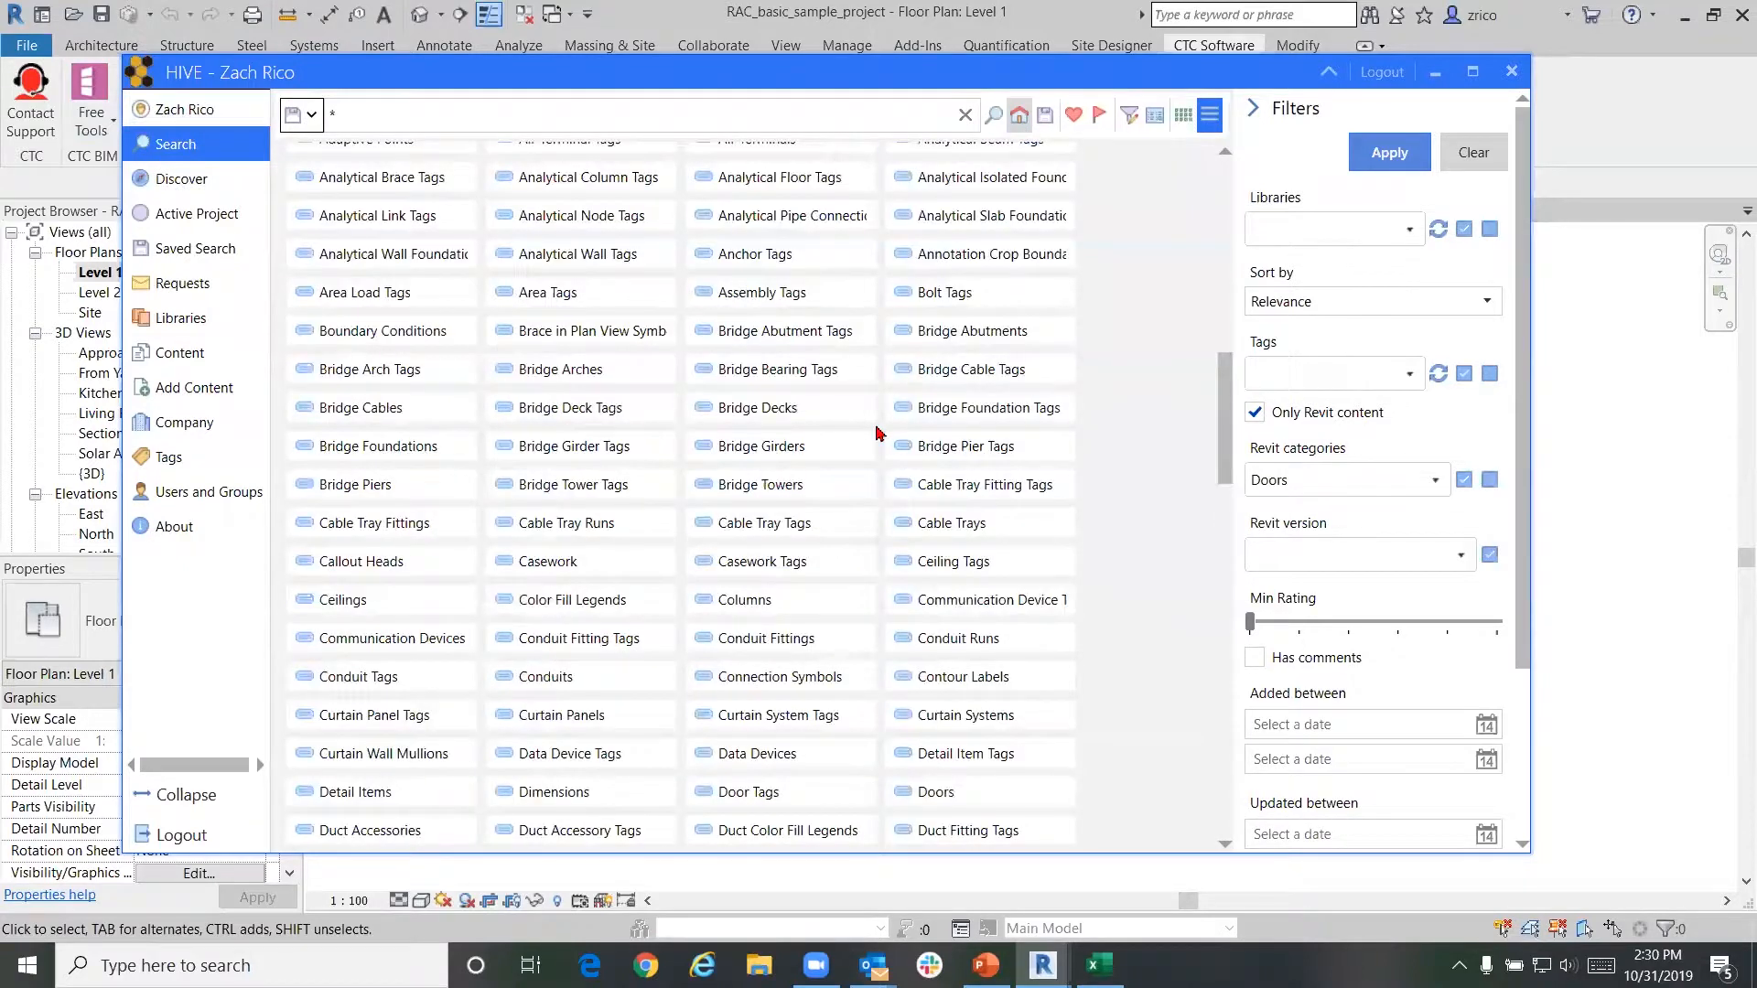
scroll(563, 325, up, 6)
View the families in the active project, then go to HIVE's Add Content page
scroll(562, 325, up, 3)
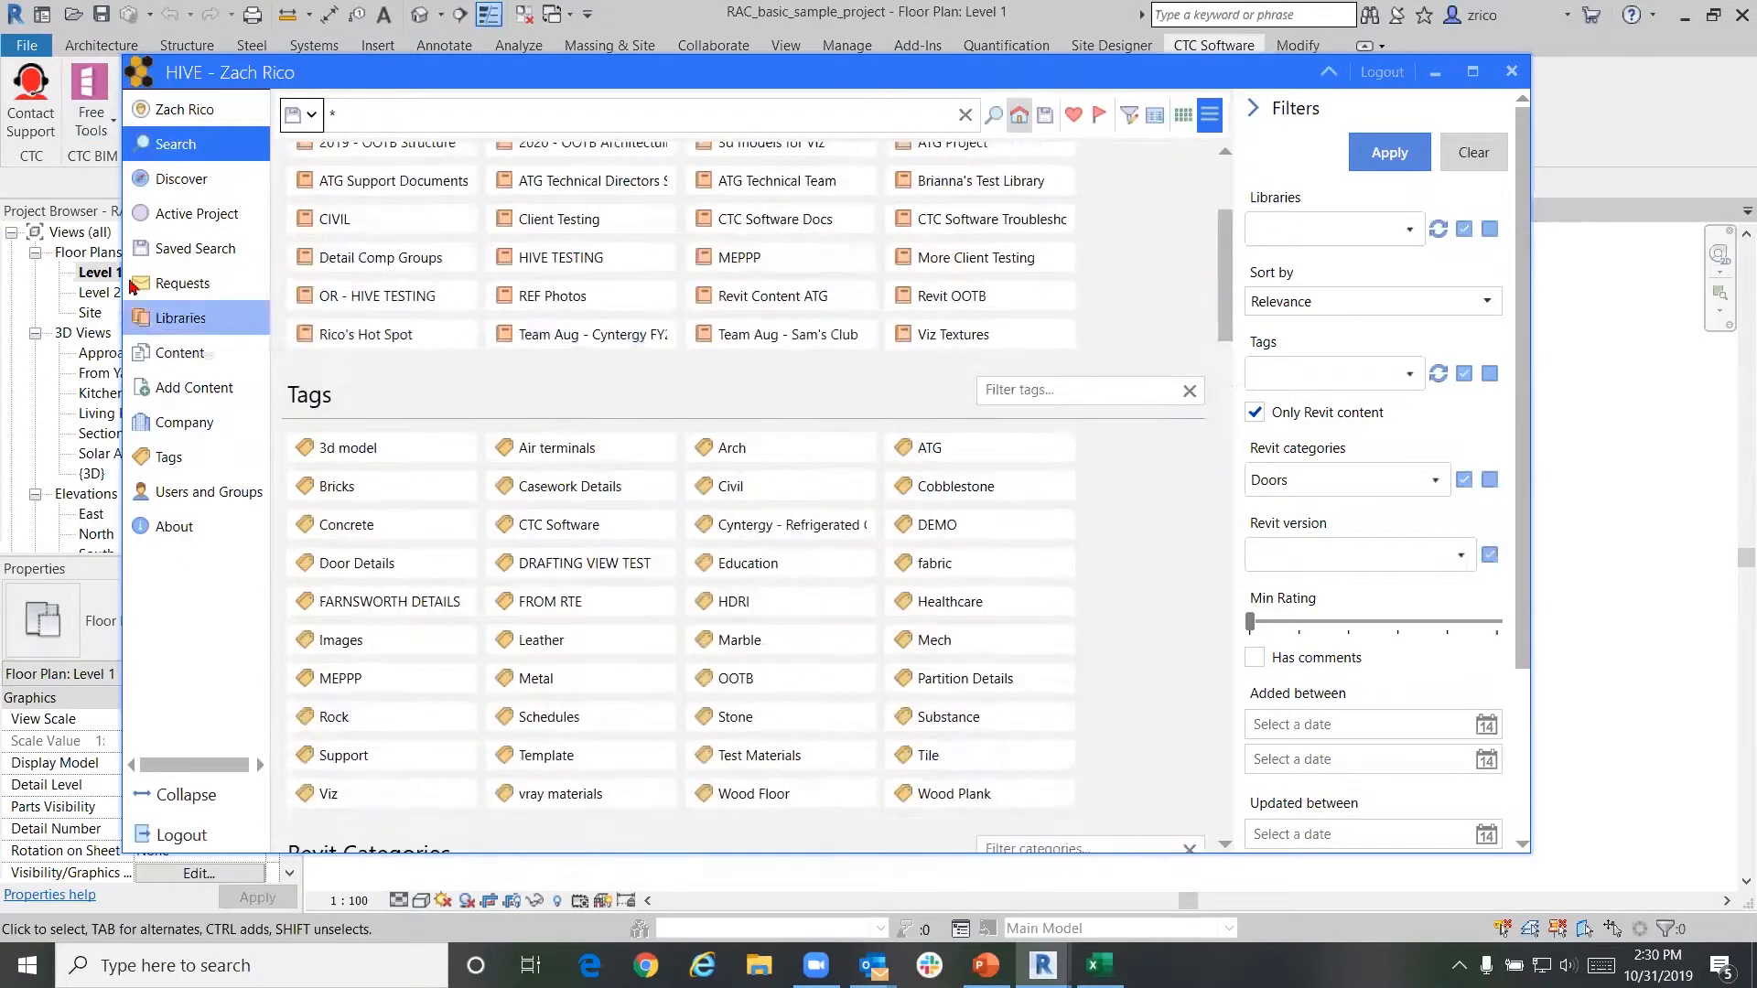
click(196, 213)
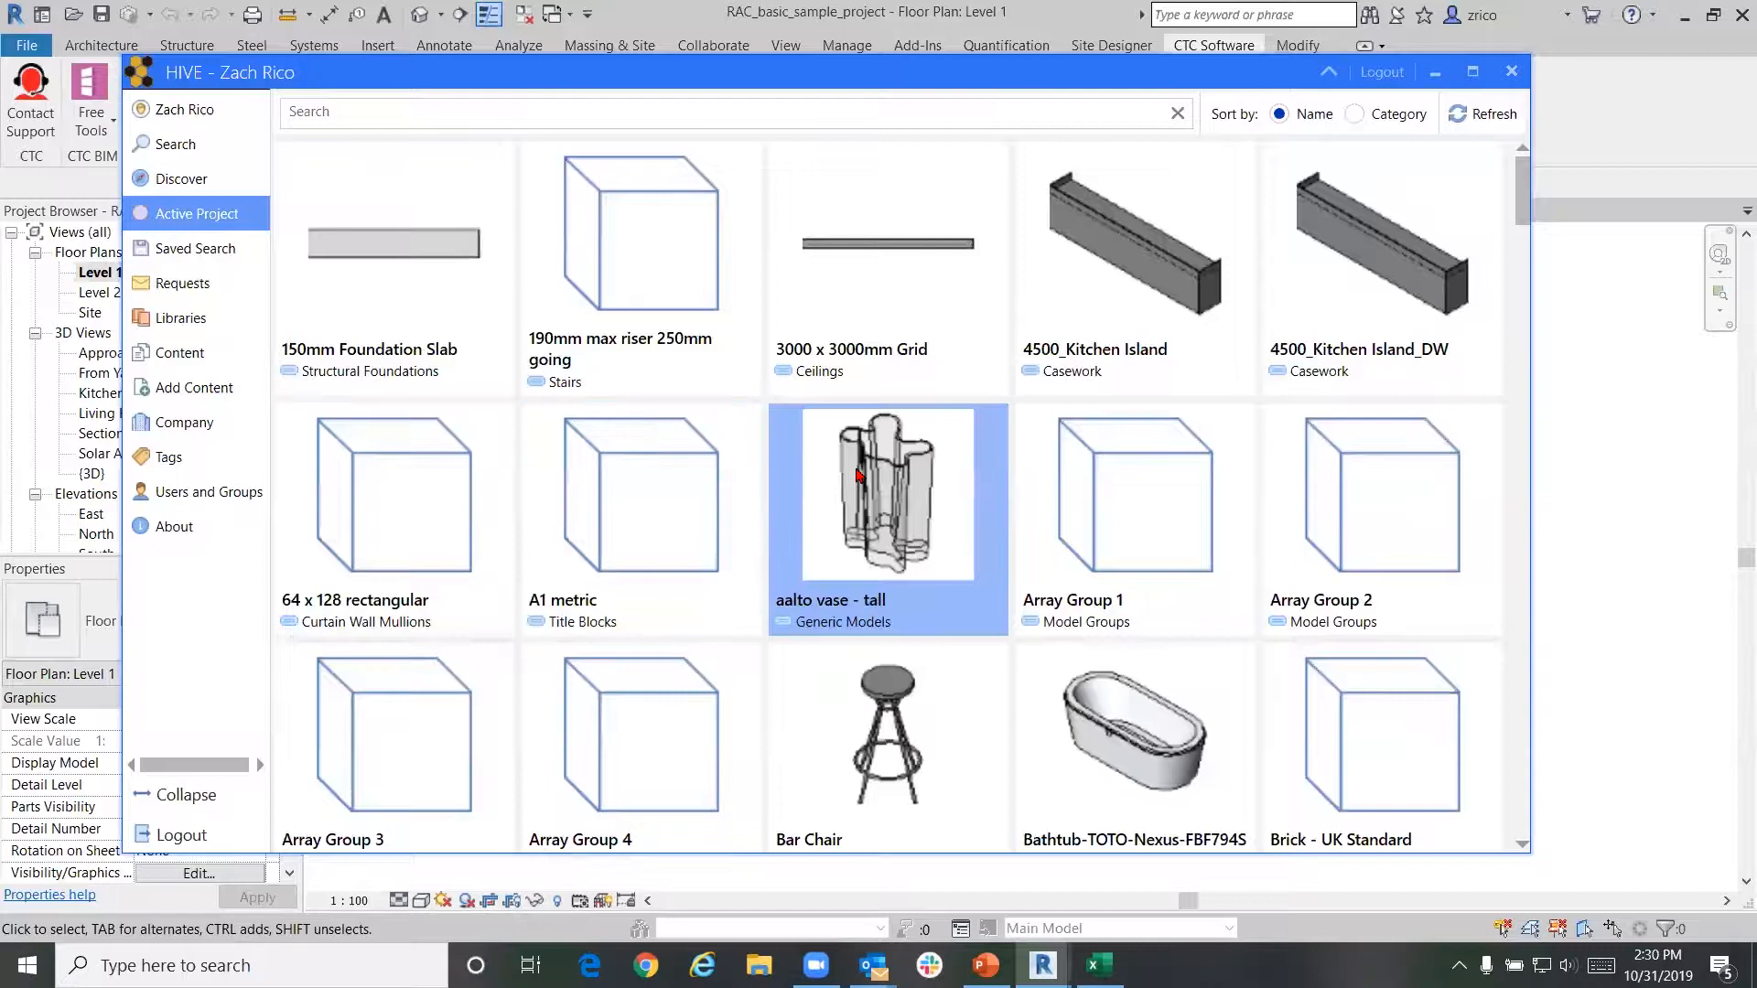
mouse_move(861, 474)
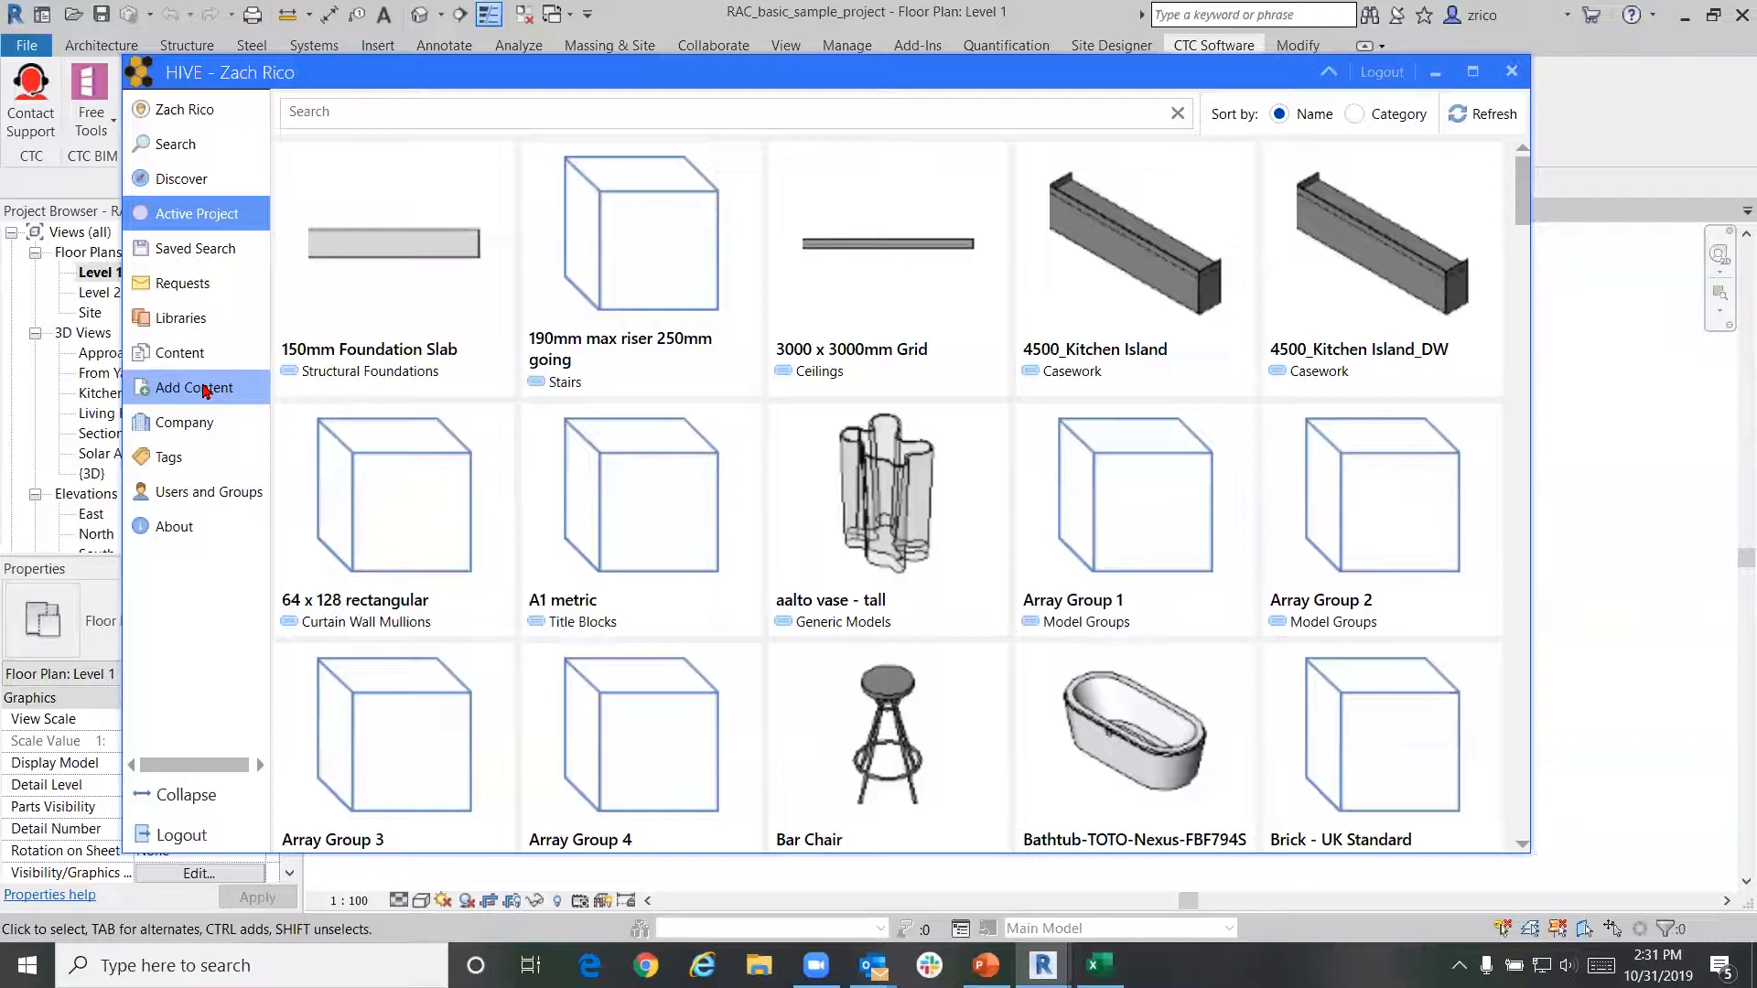
click(205, 391)
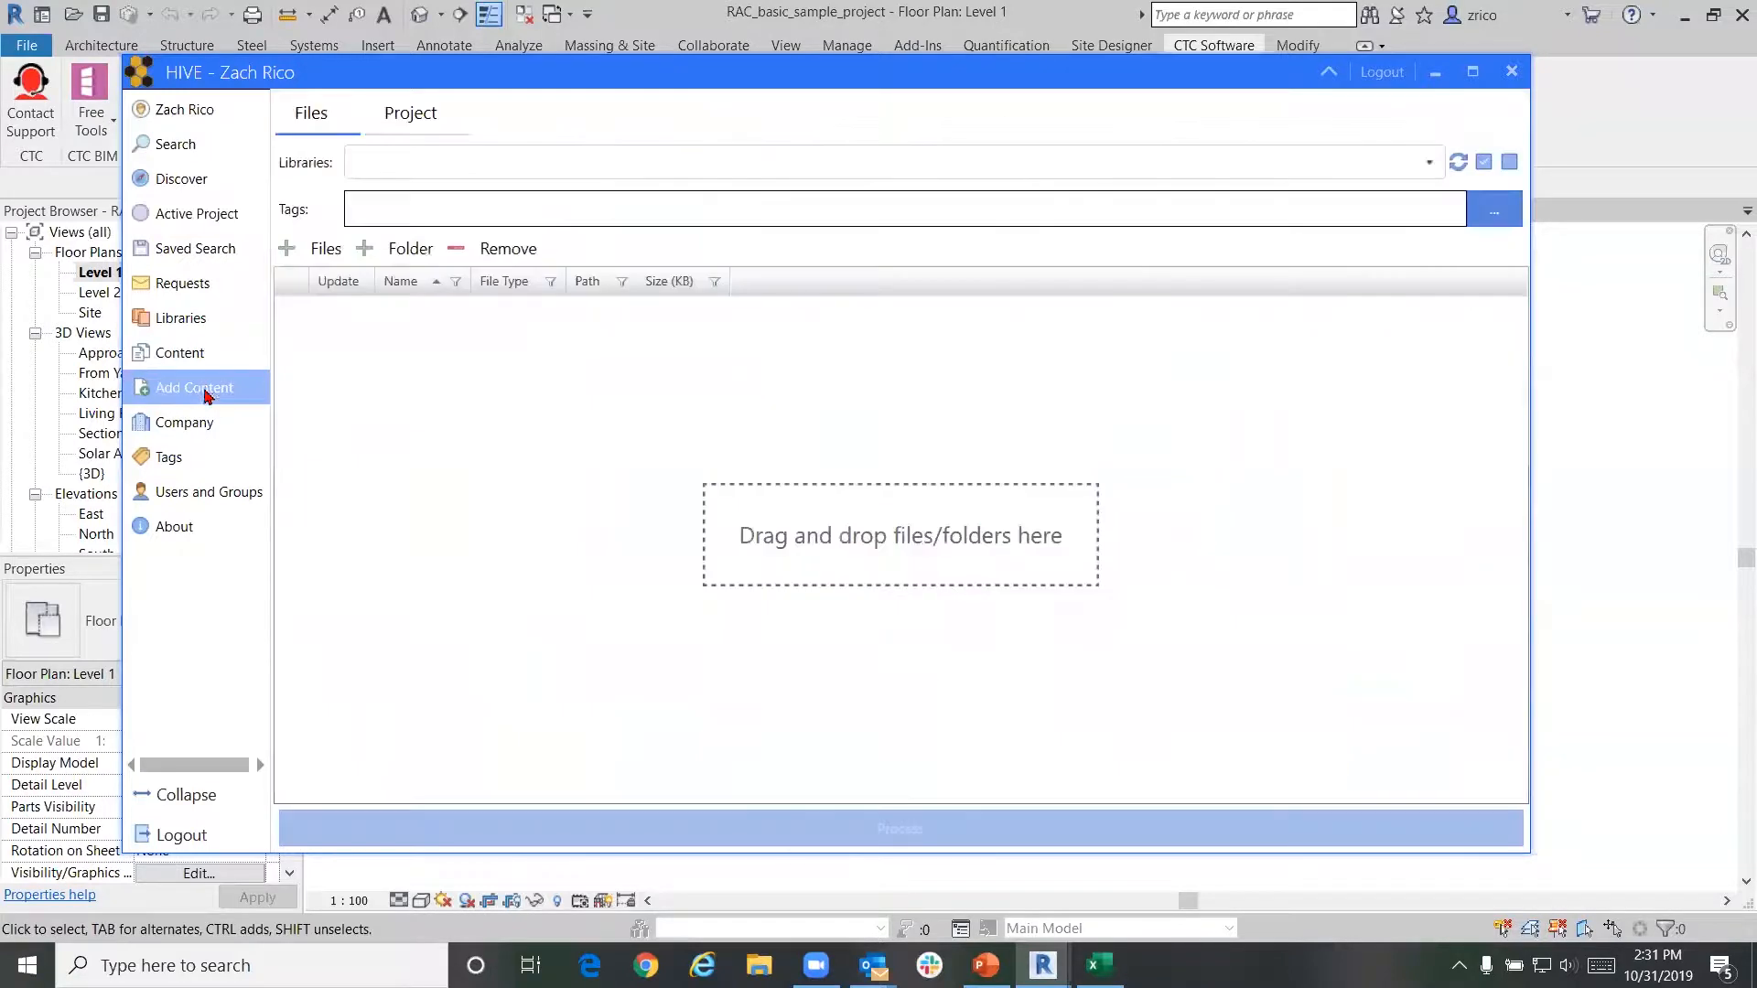
List the project's families and check Rectangular Duct, Round Duct and Oval Duct
click(442, 117)
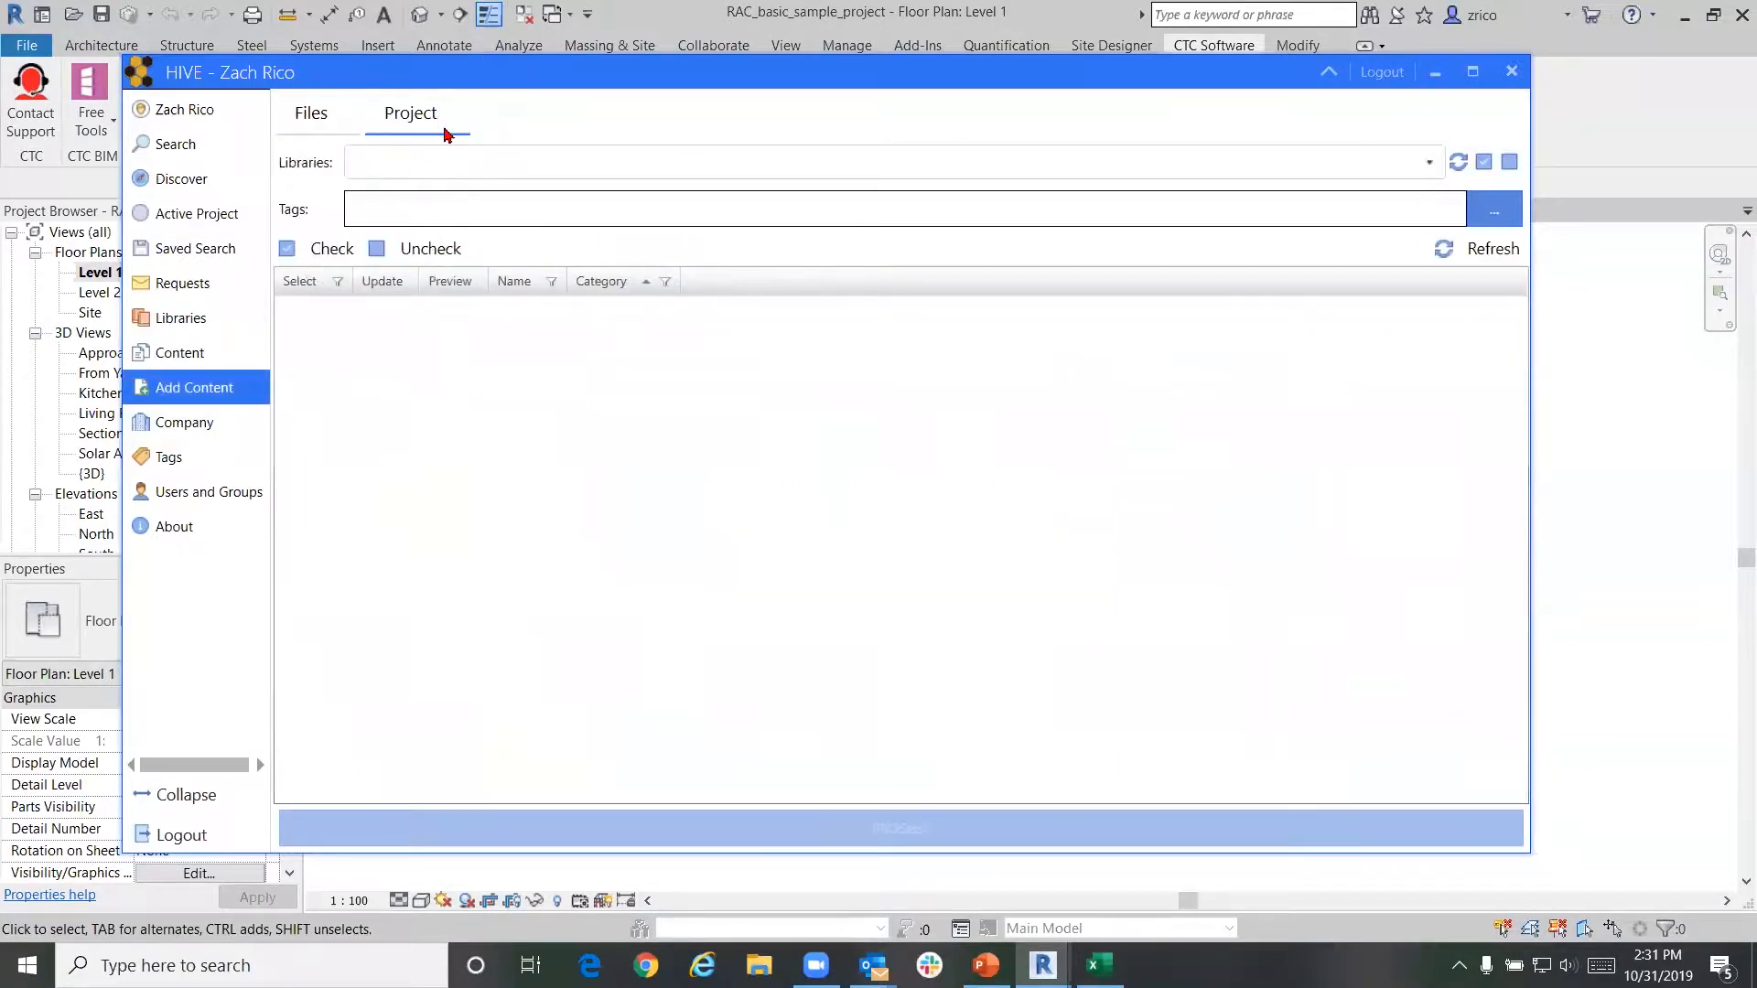
scroll(714, 437, down, 6)
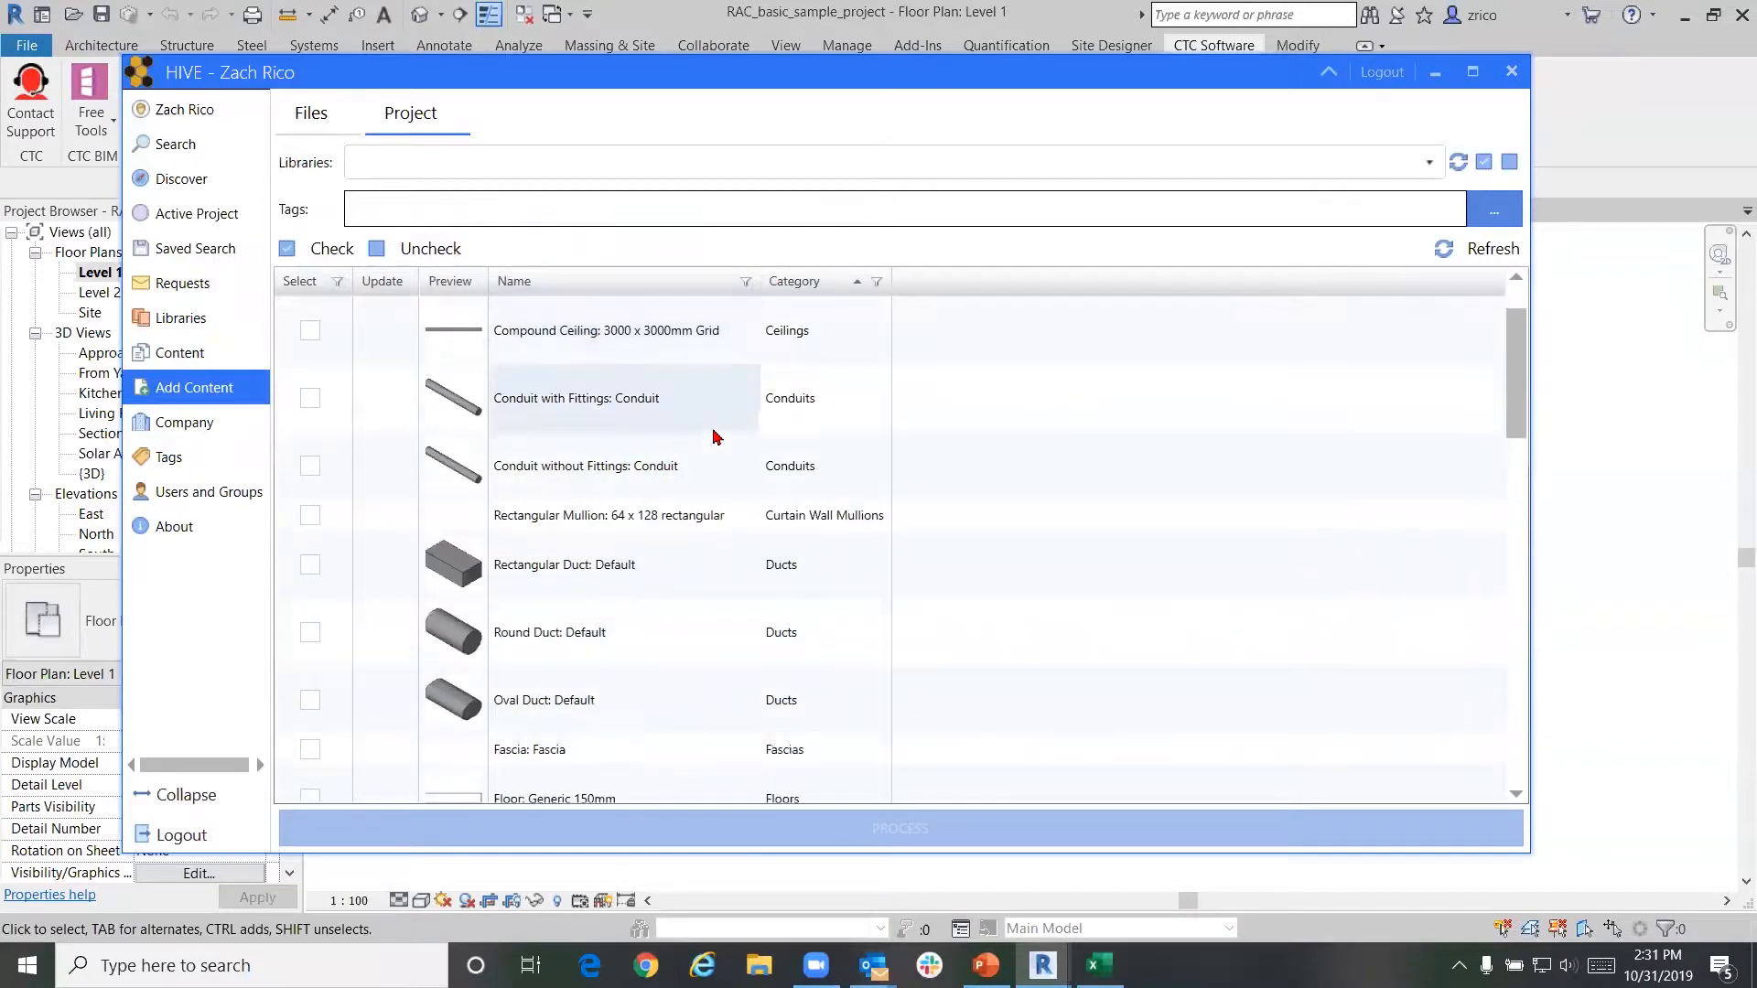
scroll(715, 437, down, 15)
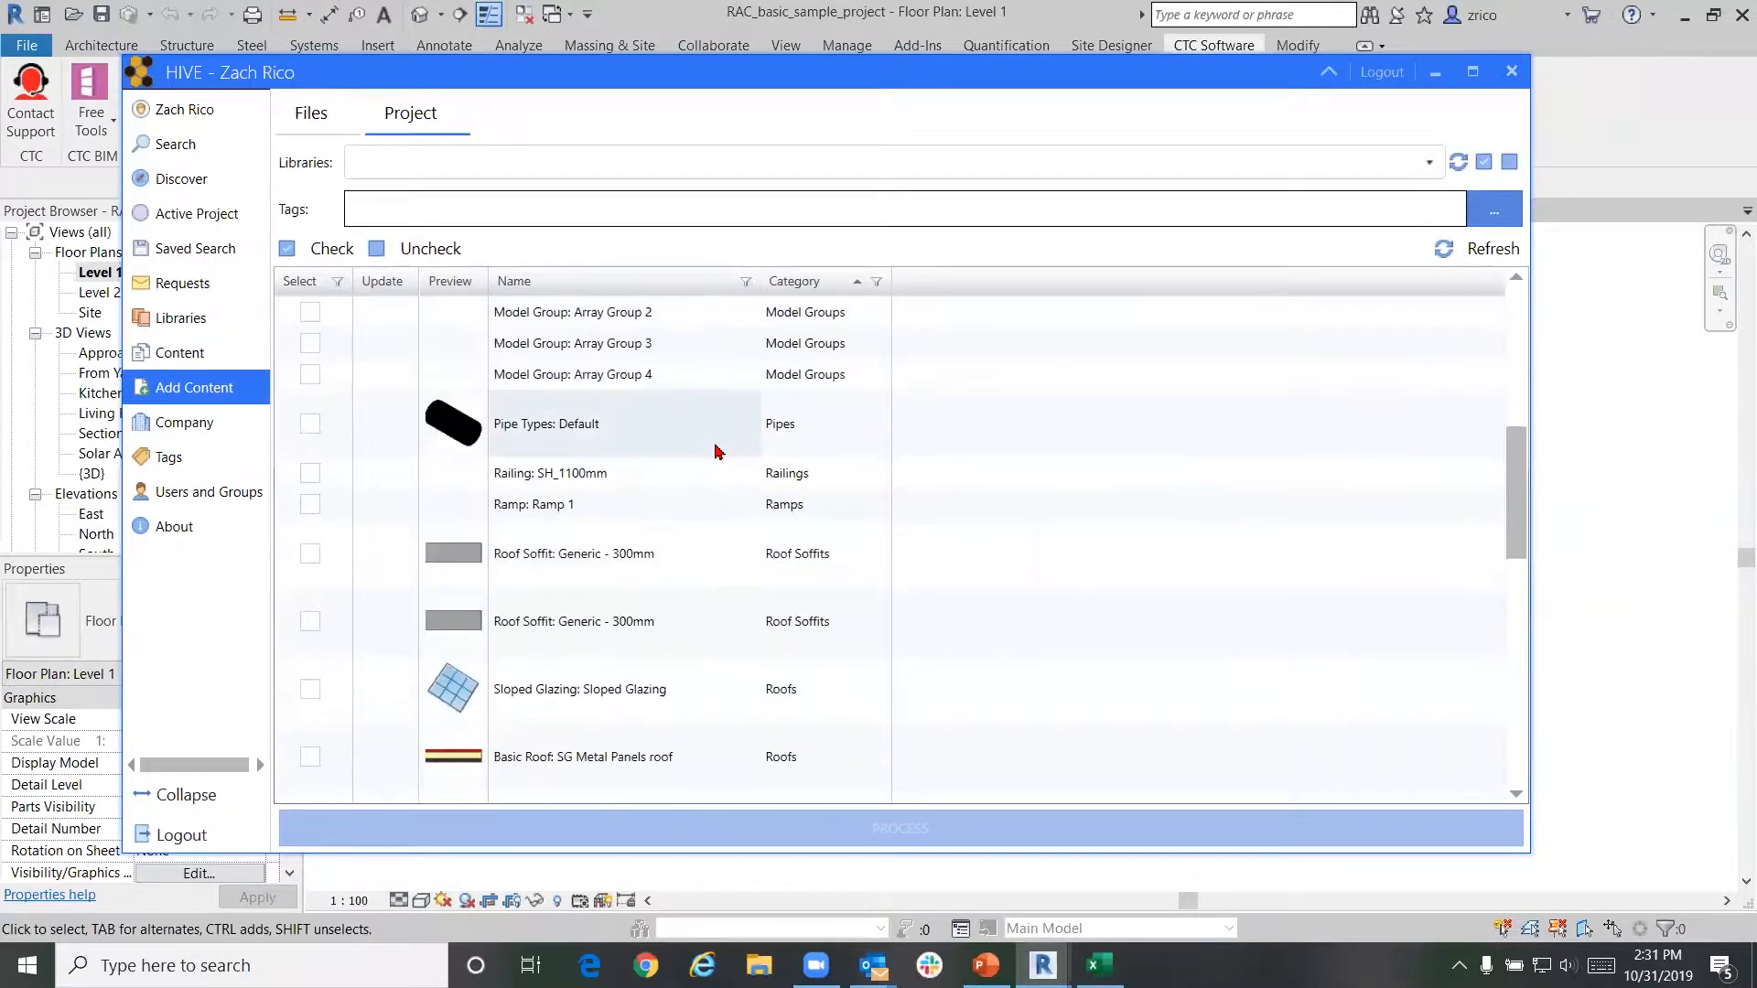
scroll(719, 440, down, 15)
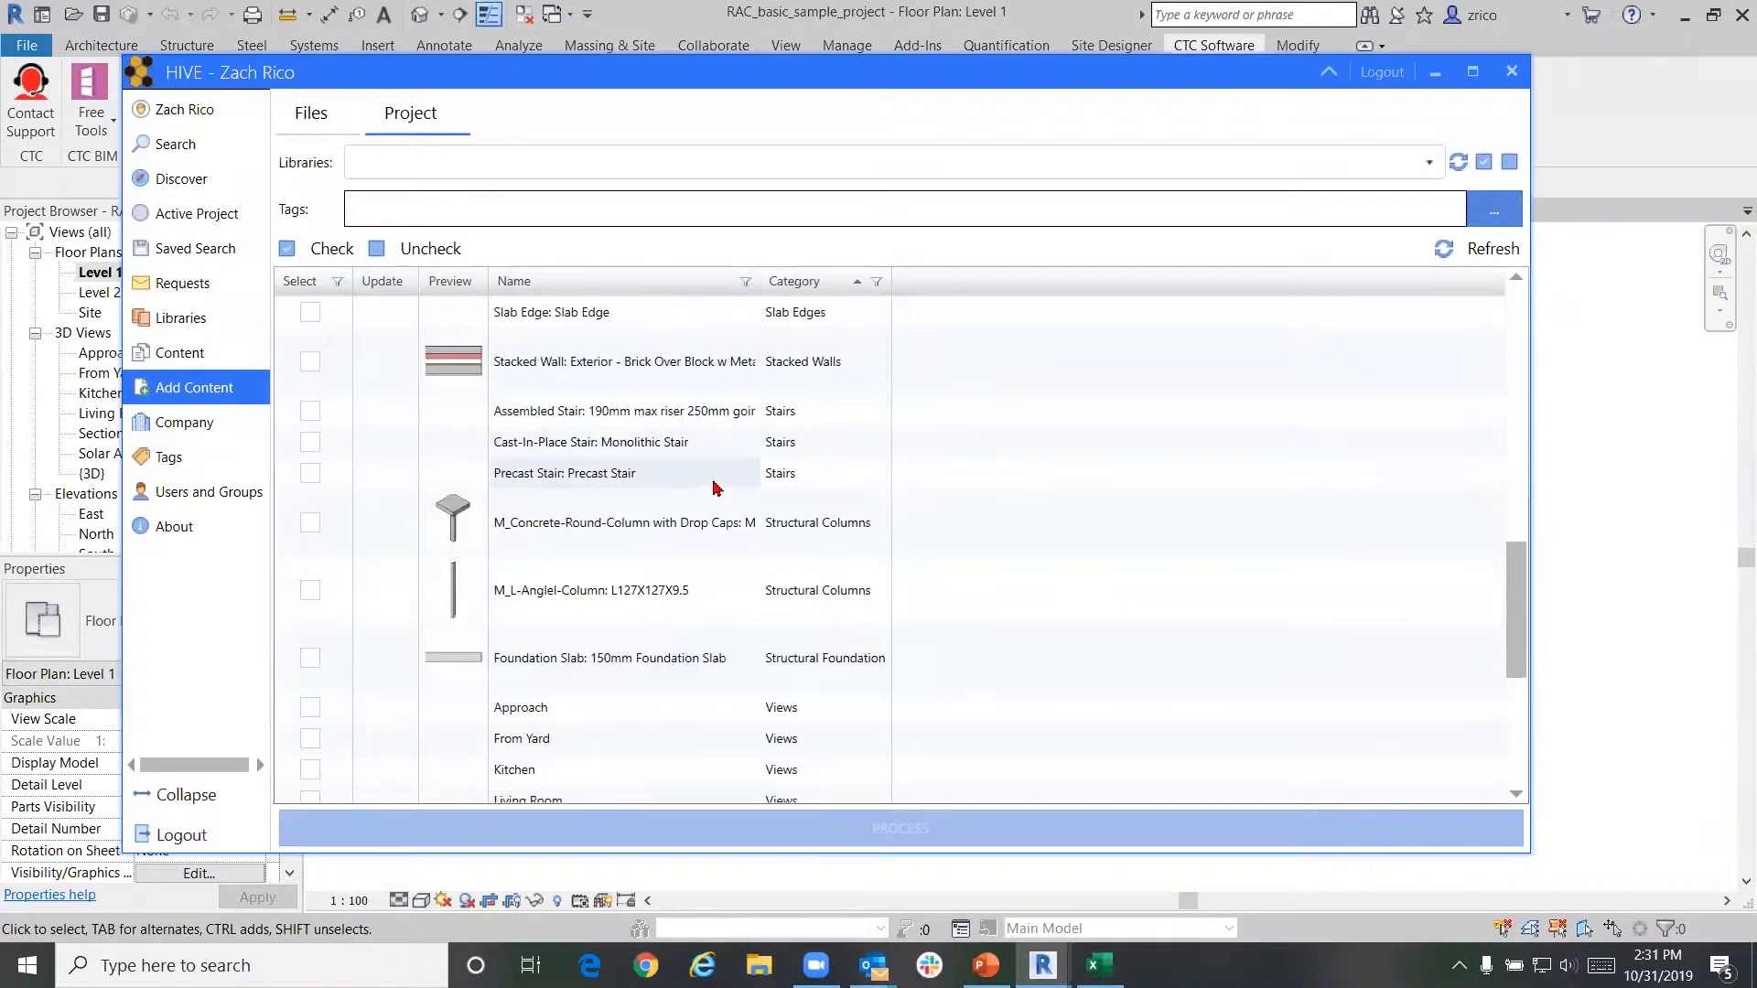
scroll(717, 489, down, 5)
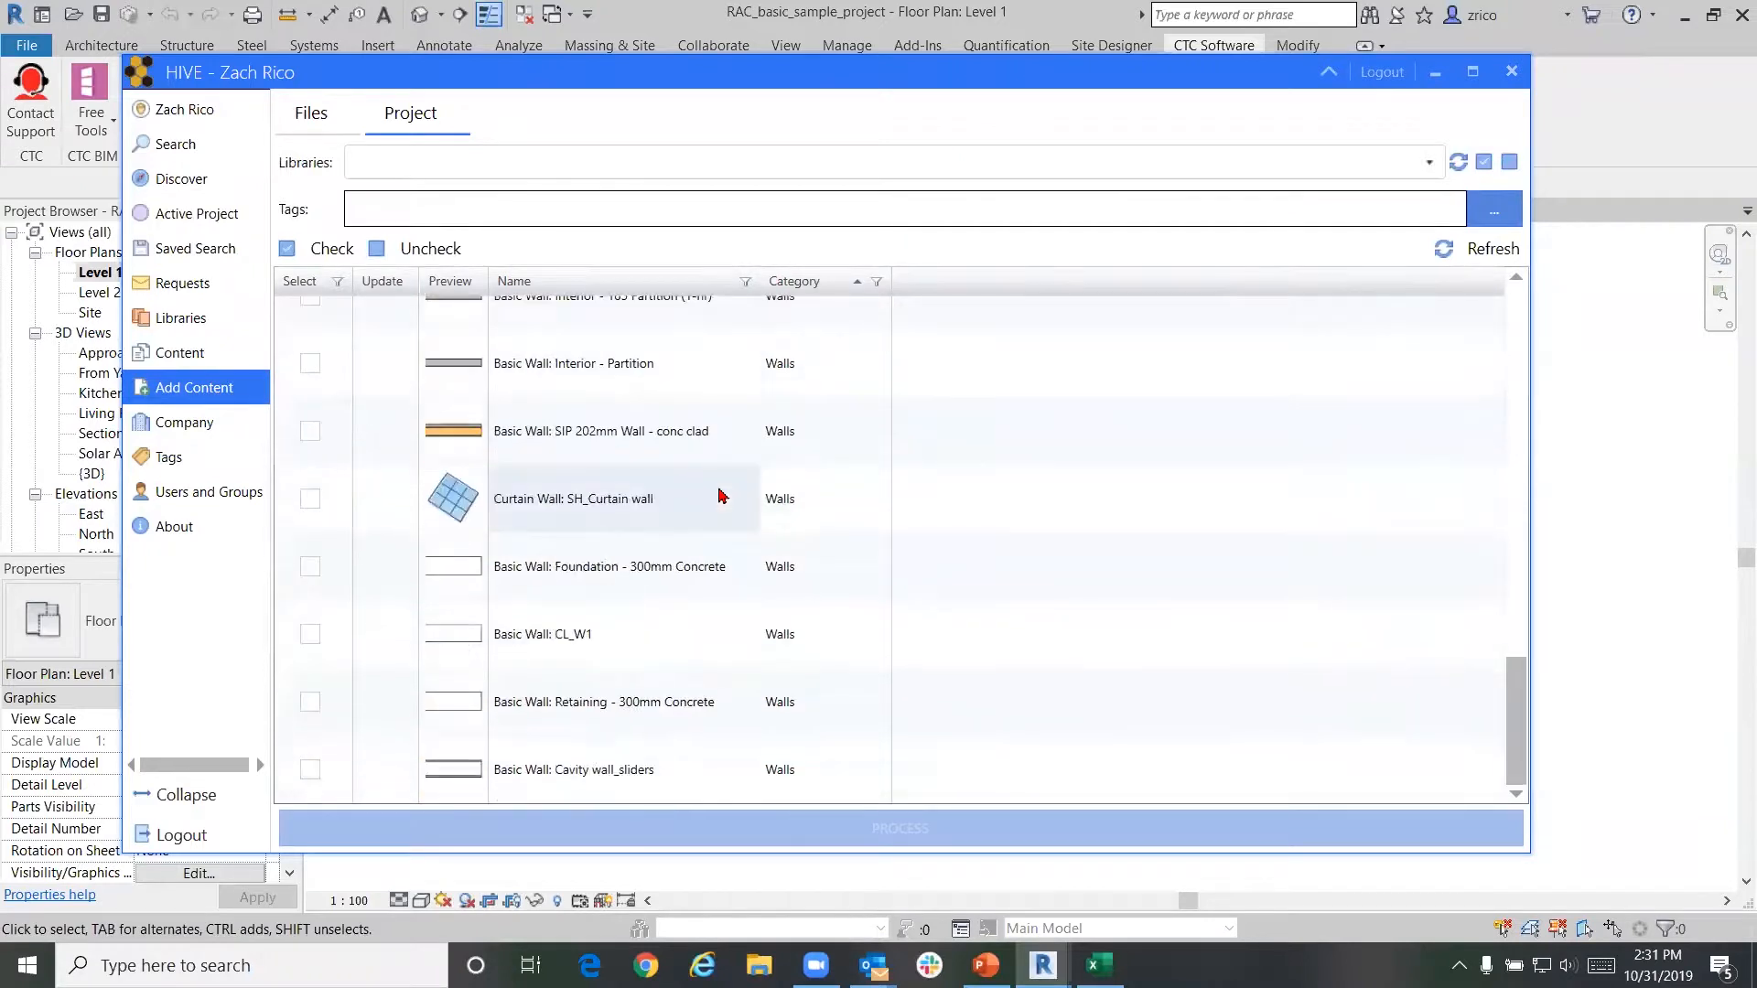
scroll(718, 491, up, 7)
scroll(730, 493, up, 12)
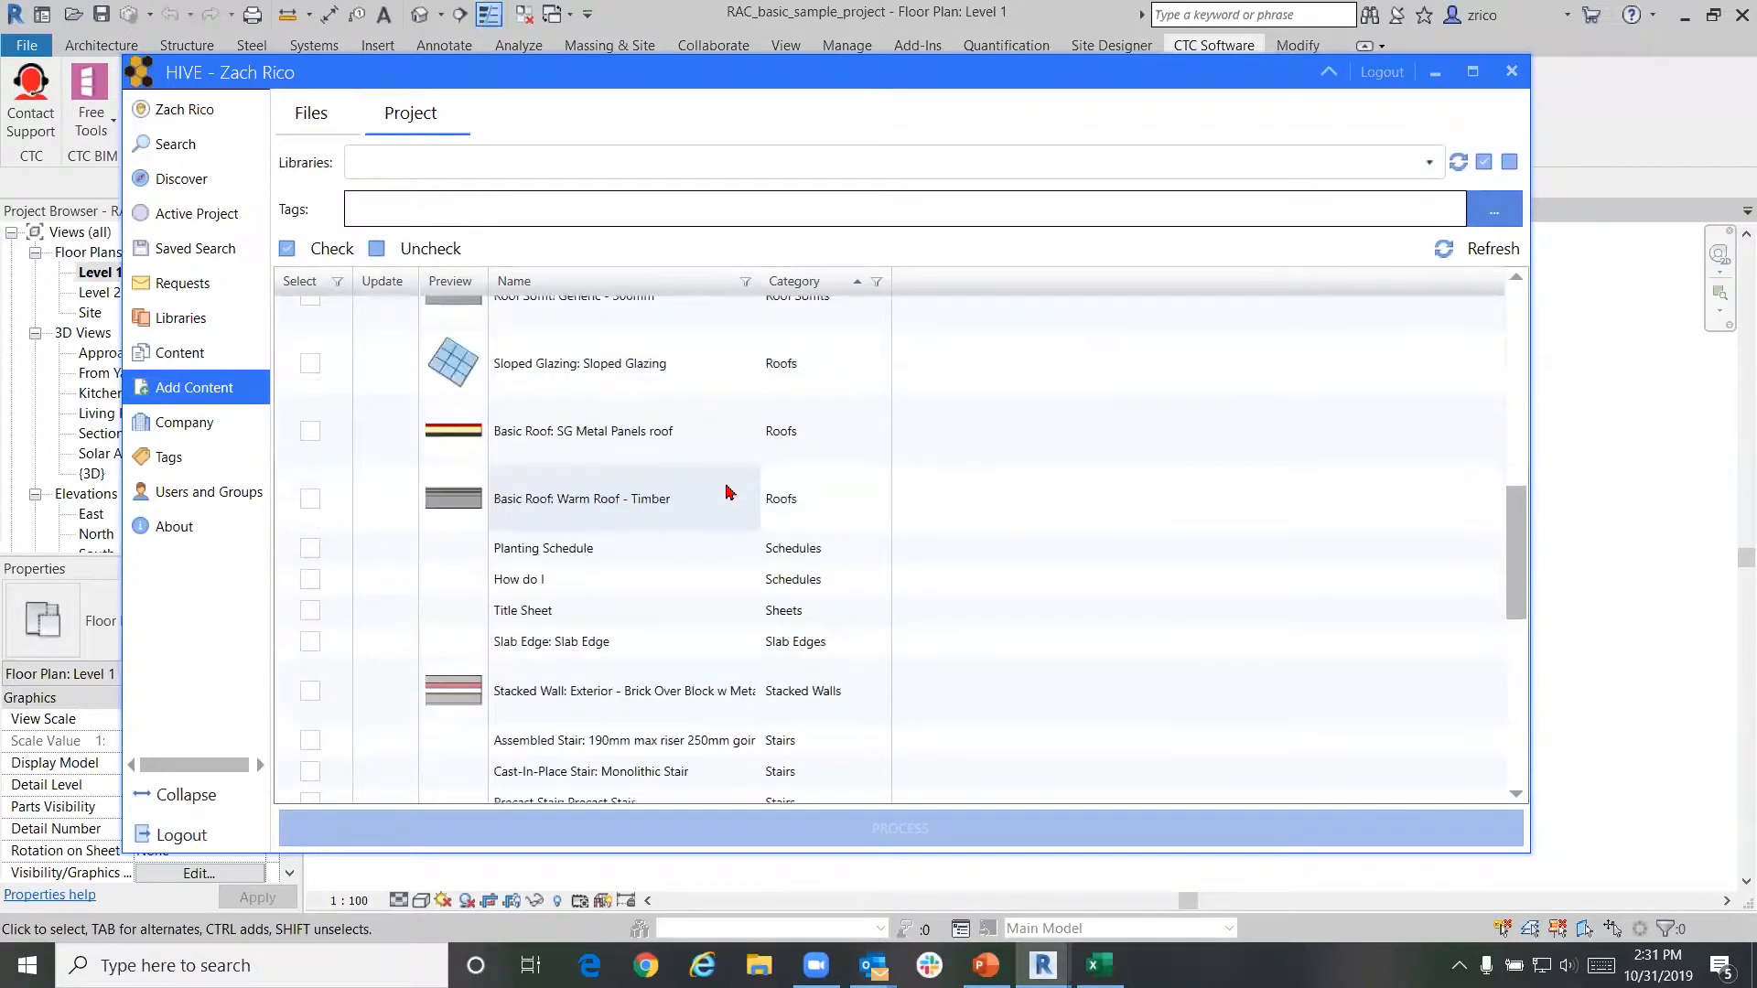
scroll(730, 492, up, 6)
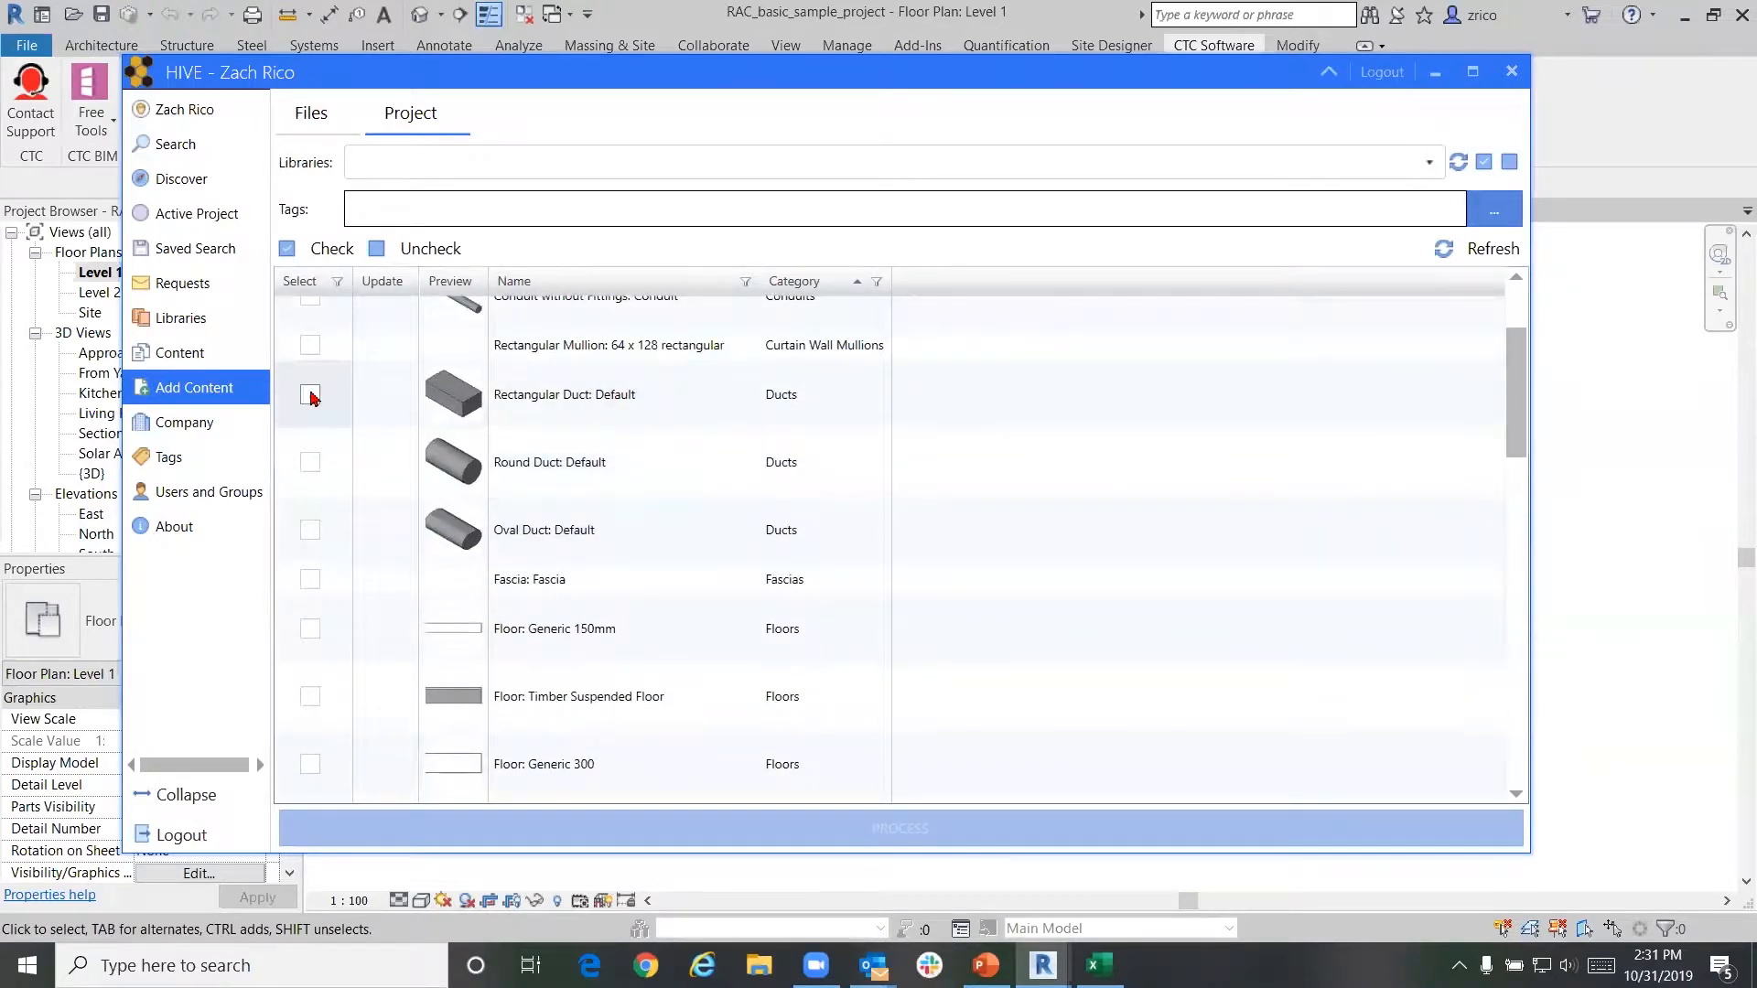
click(314, 395)
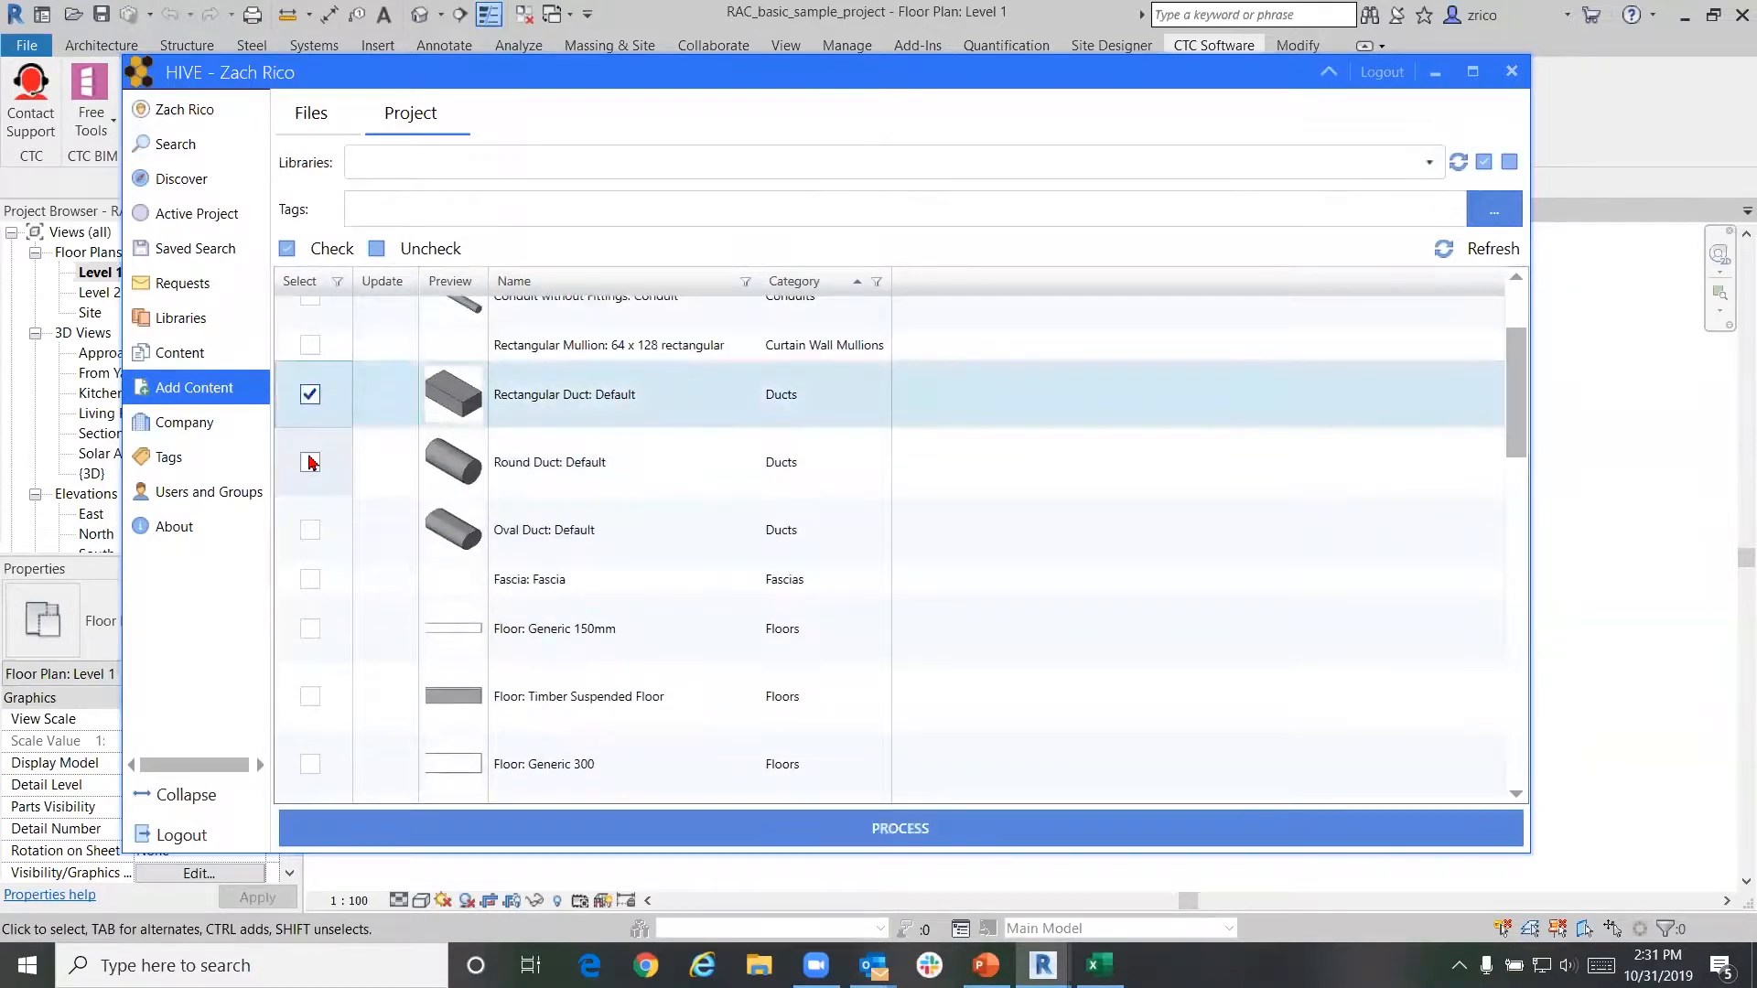
click(310, 462)
click(311, 530)
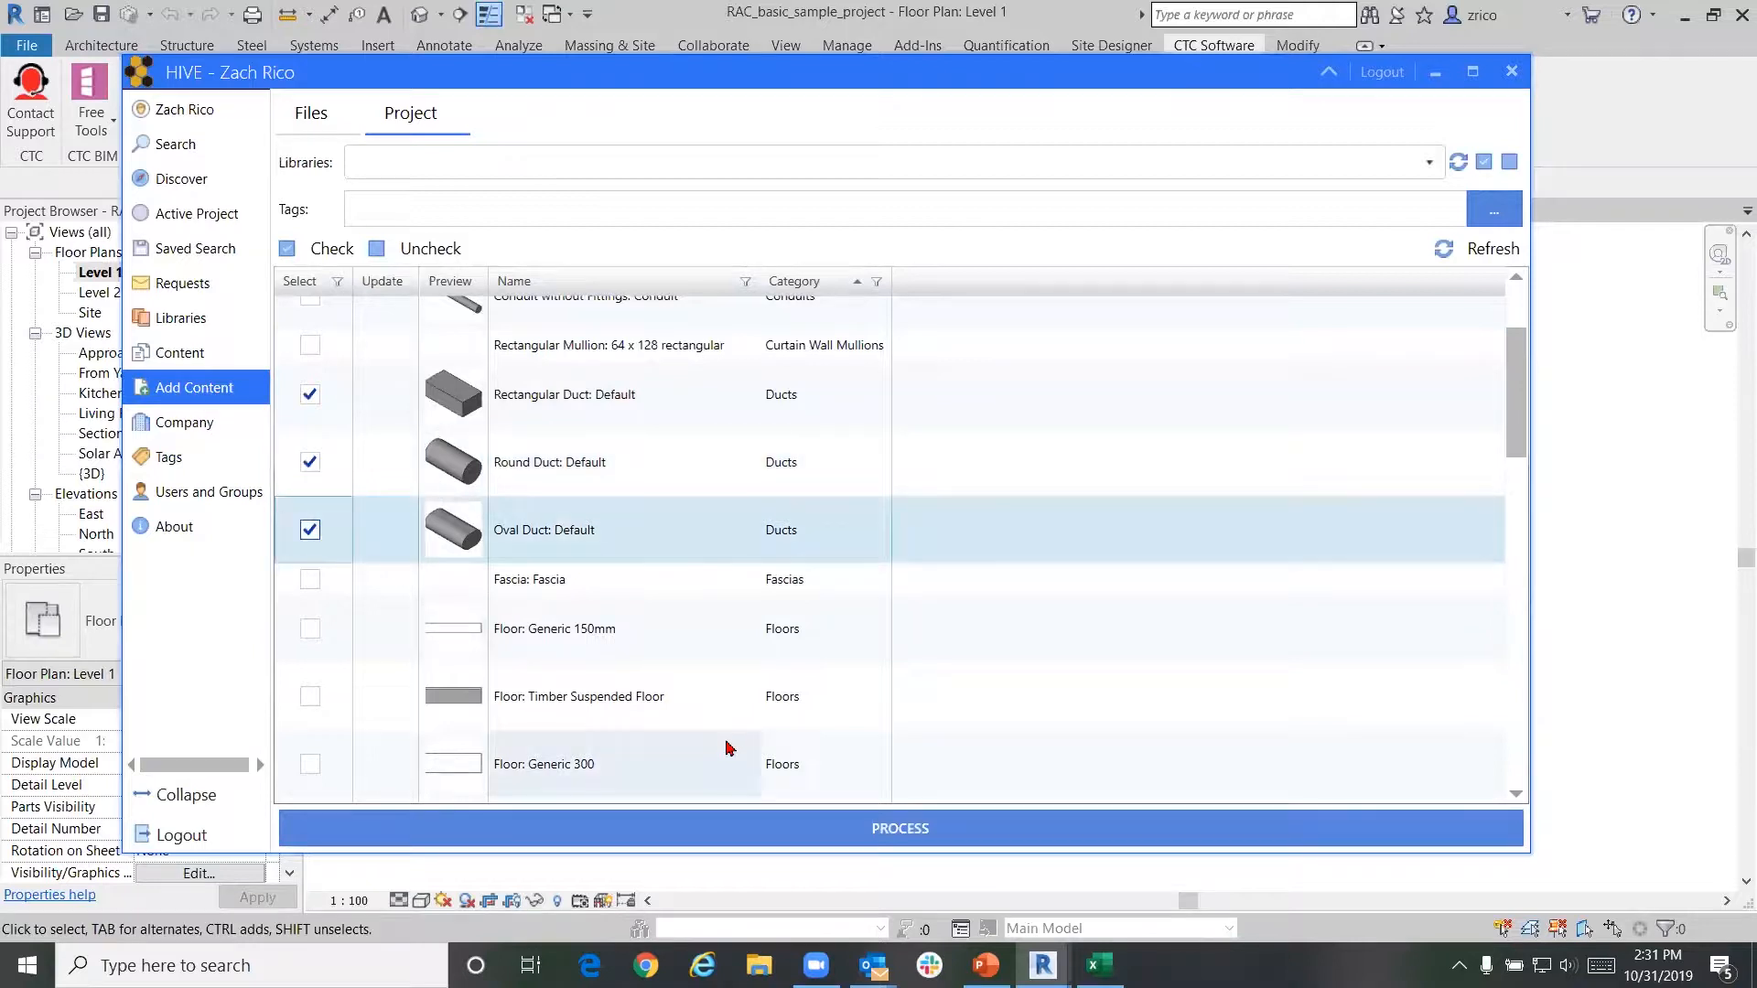
Set Rico's Hot Spot as the target library and bring up tag assignment
click(452, 168)
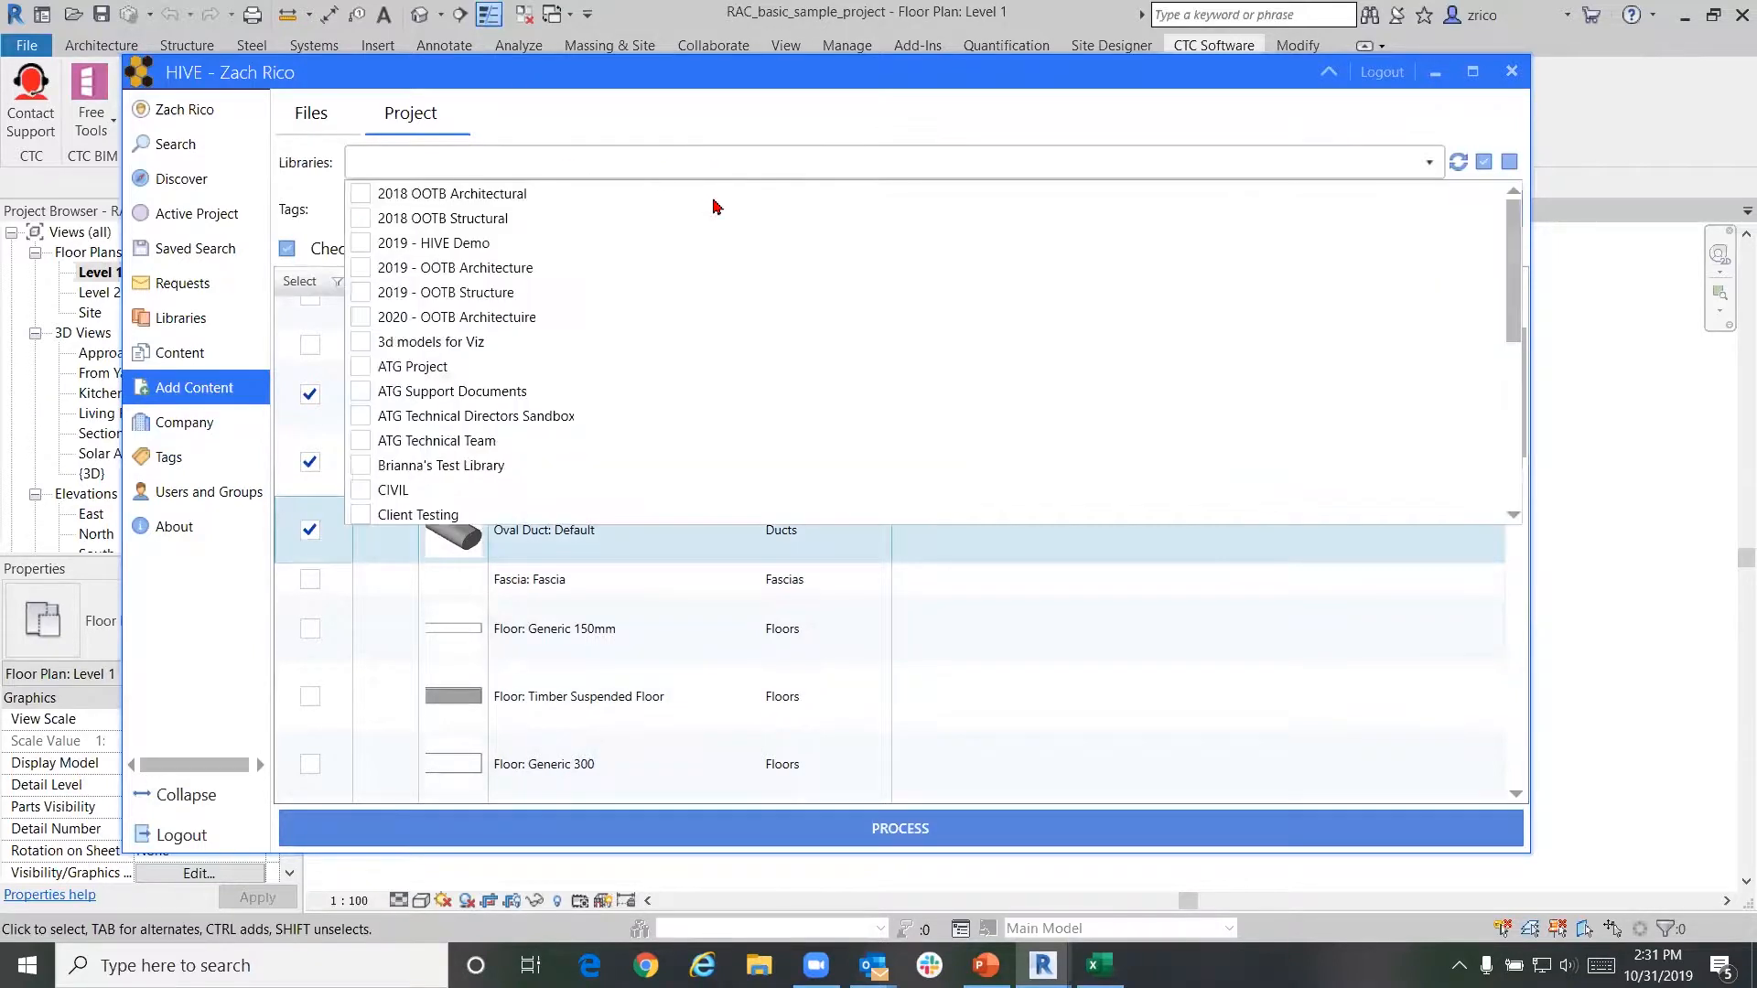
scroll(674, 361, down, 5)
click(593, 419)
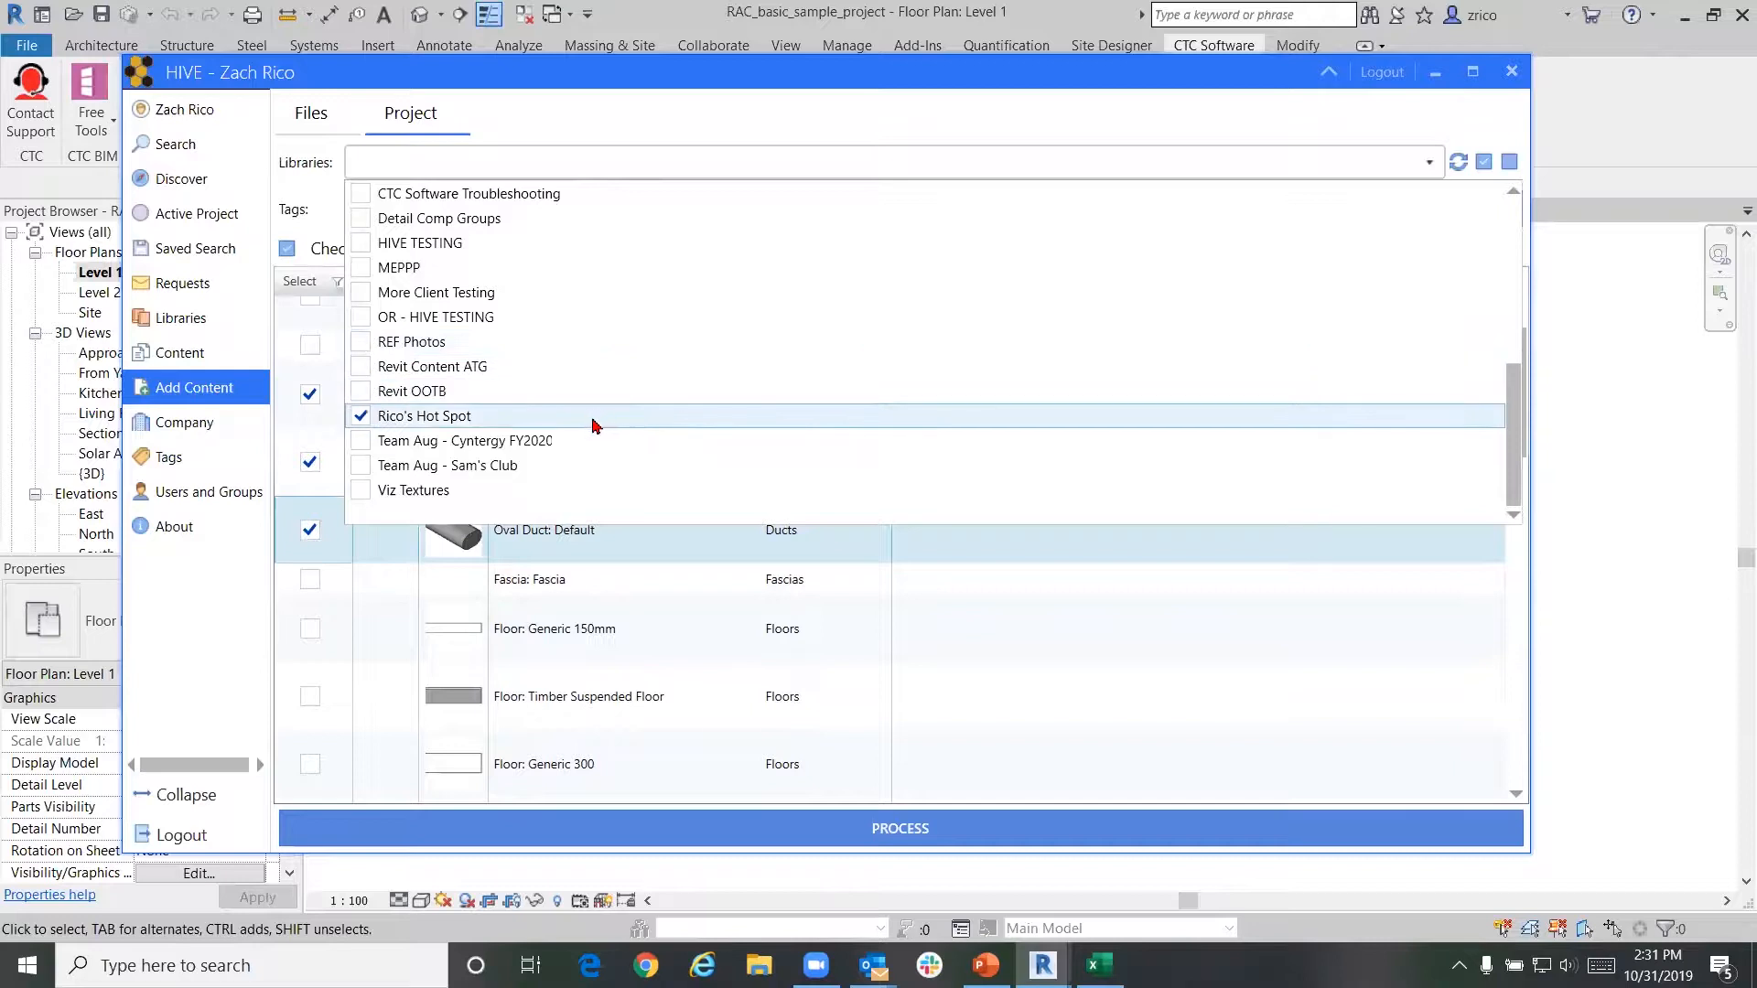
click(1528, 608)
click(1492, 222)
scroll(863, 392, down, 5)
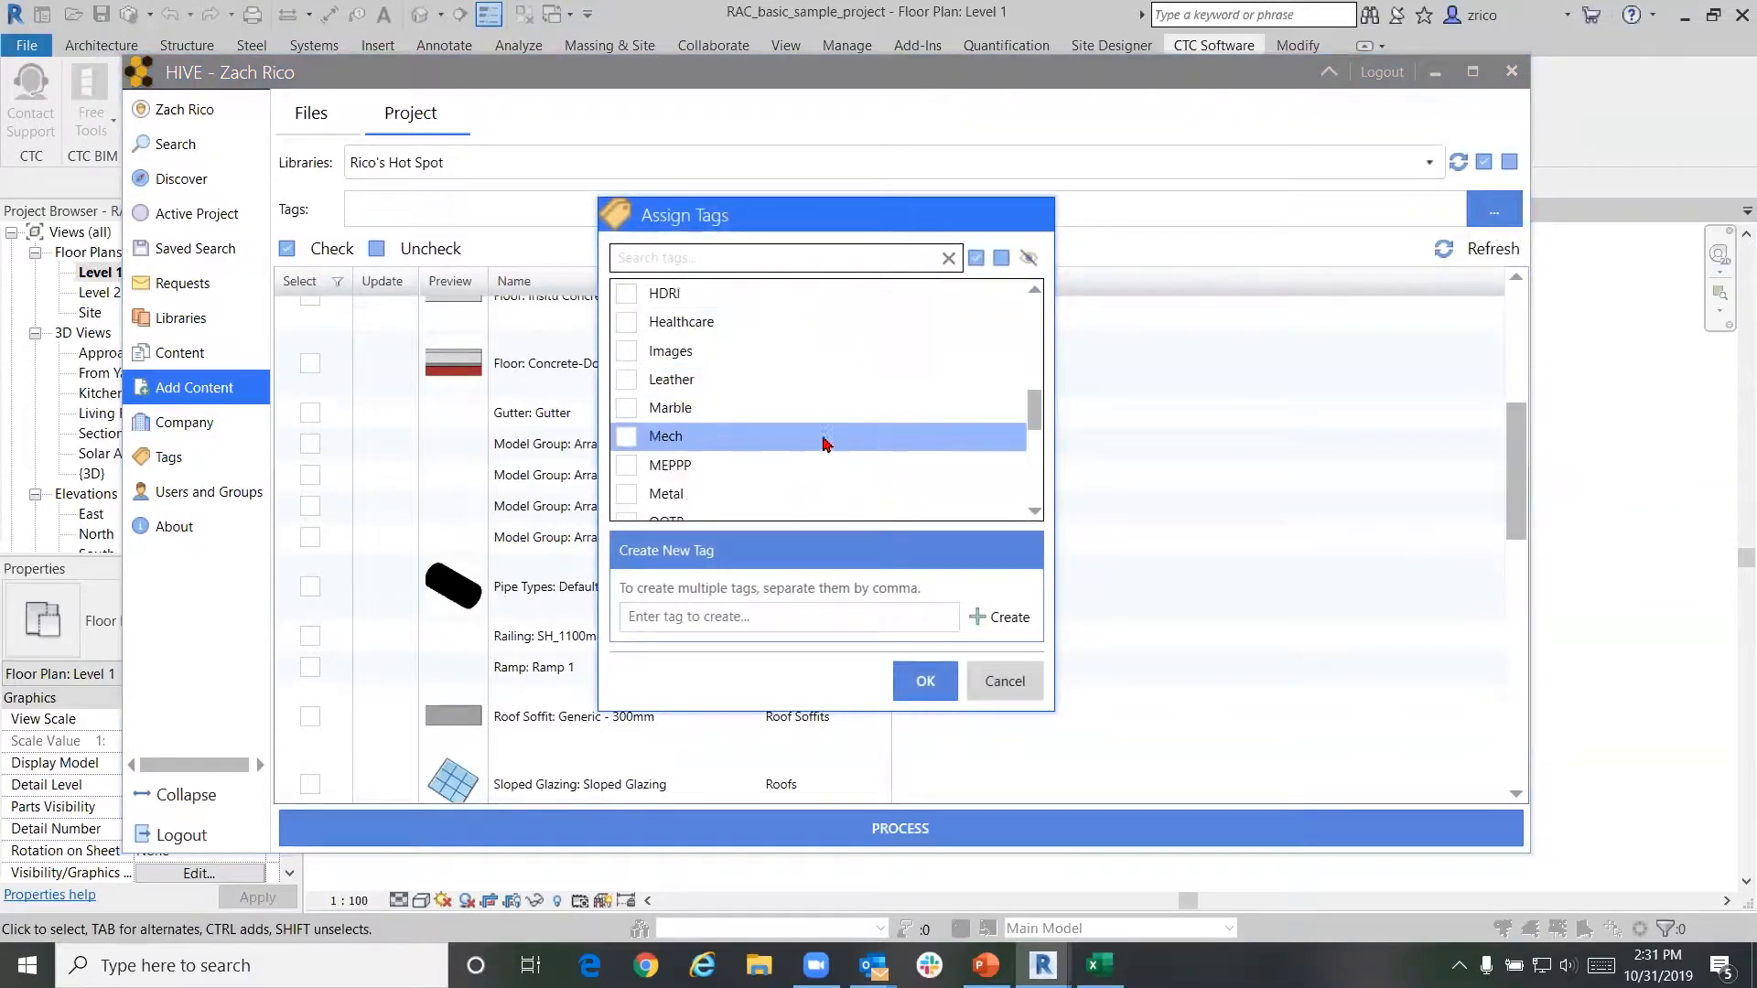
Tag the three ducts Mech, MEPPP and Metal, then process them into Rico's Hot Spot
click(823, 440)
click(815, 462)
scroll(810, 458, down, 2)
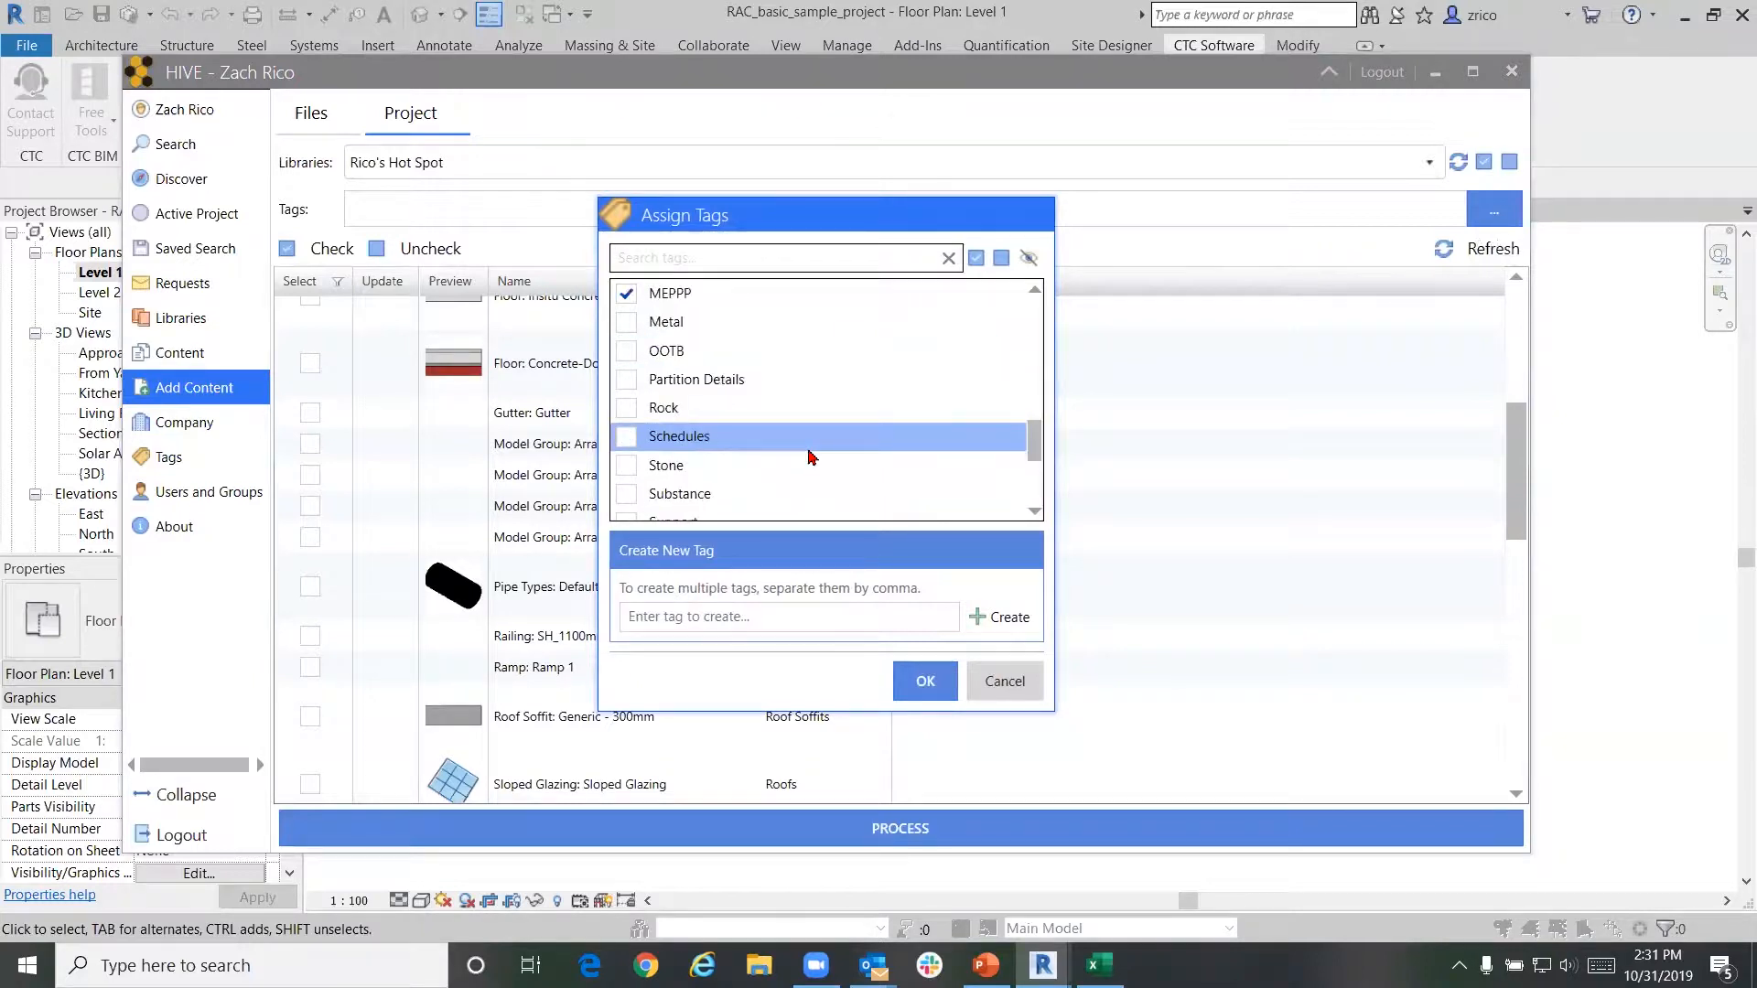
click(802, 319)
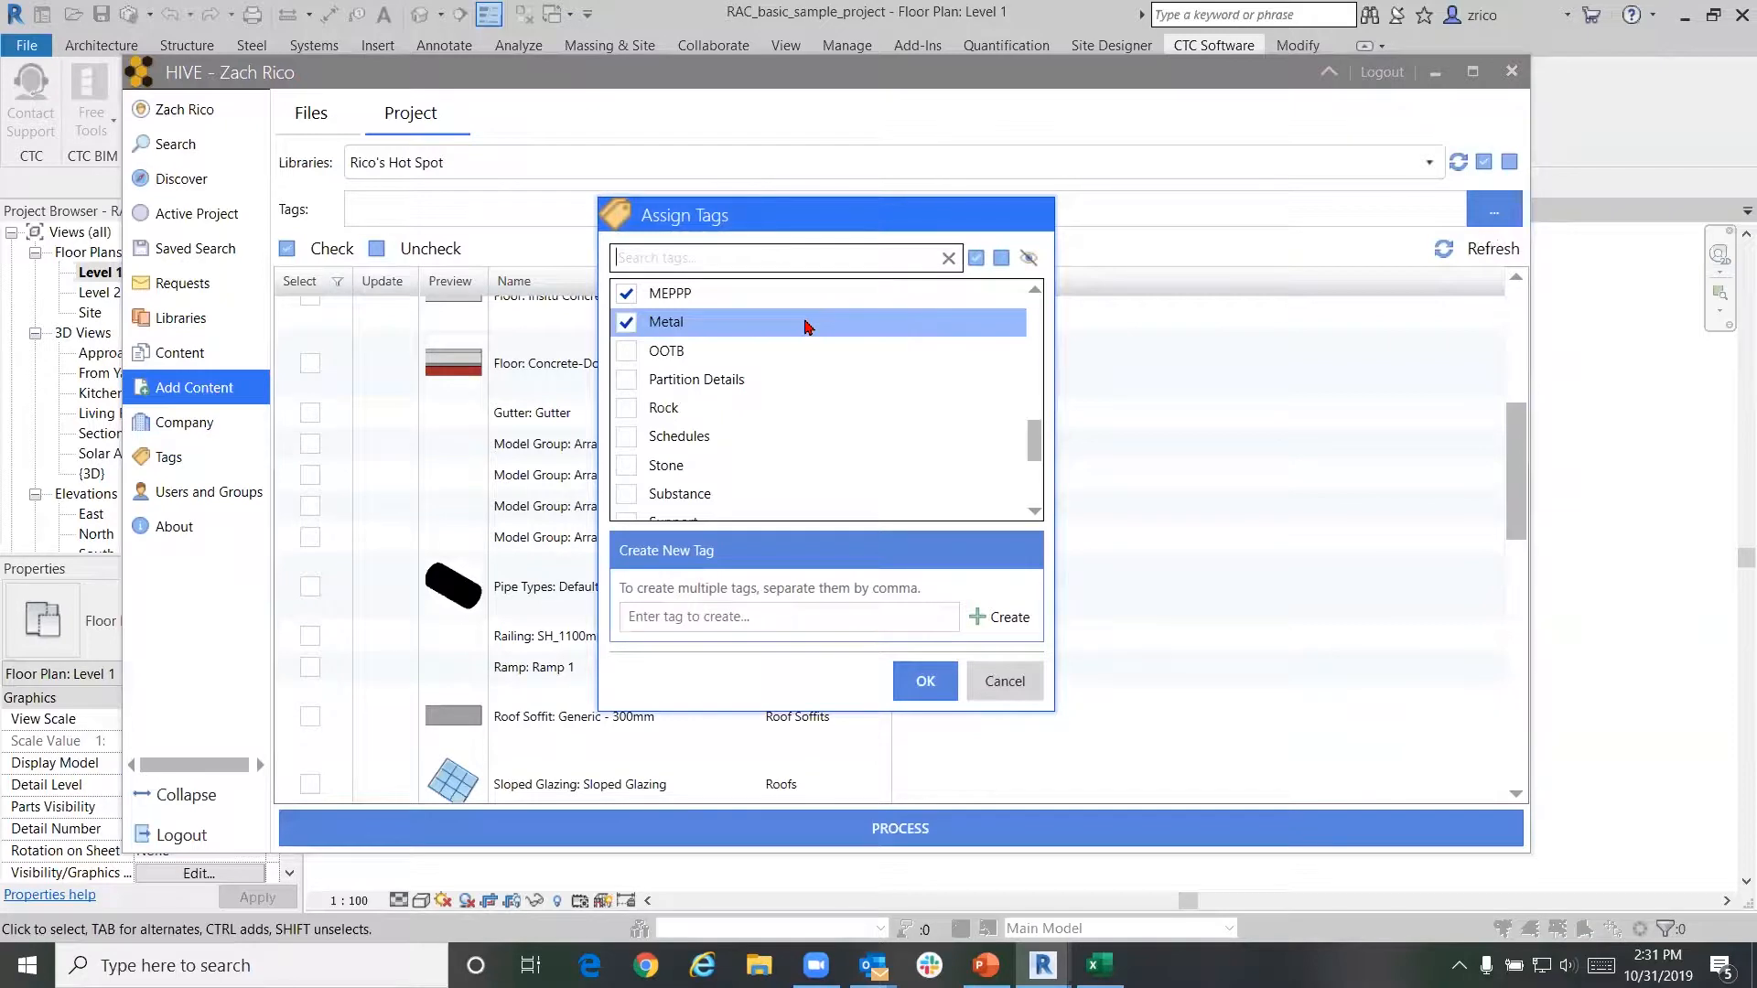
scroll(808, 327, down, 2)
click(923, 681)
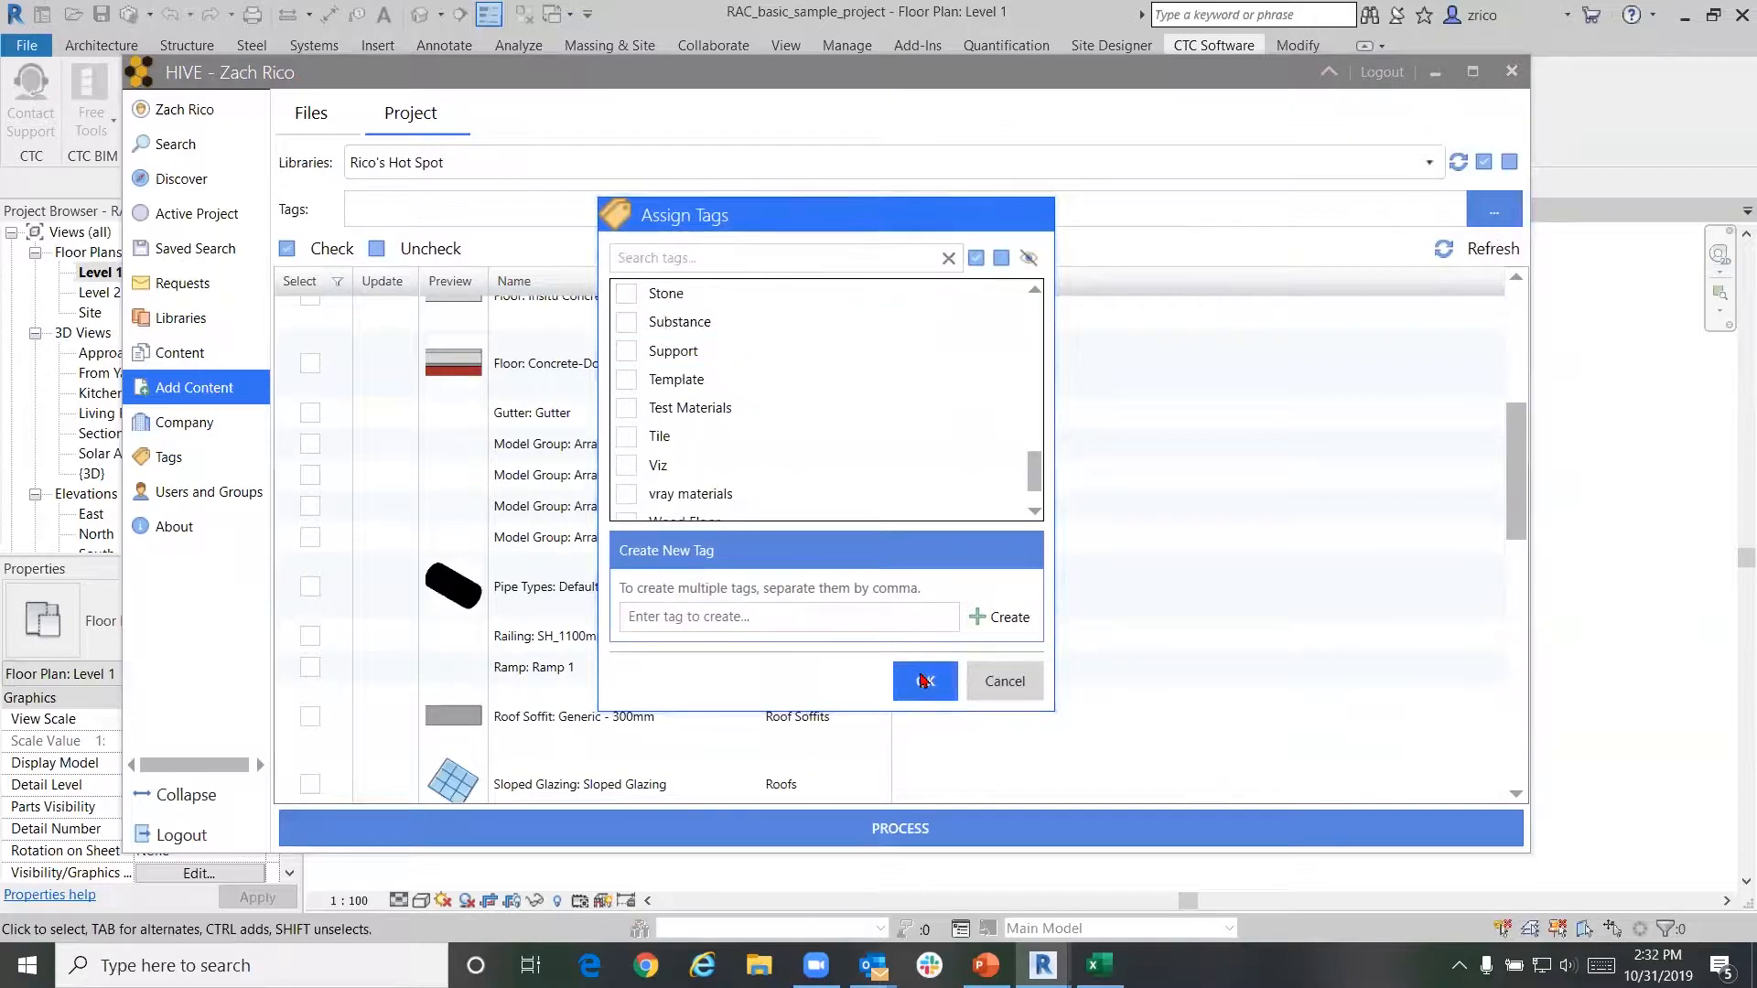
click(1173, 835)
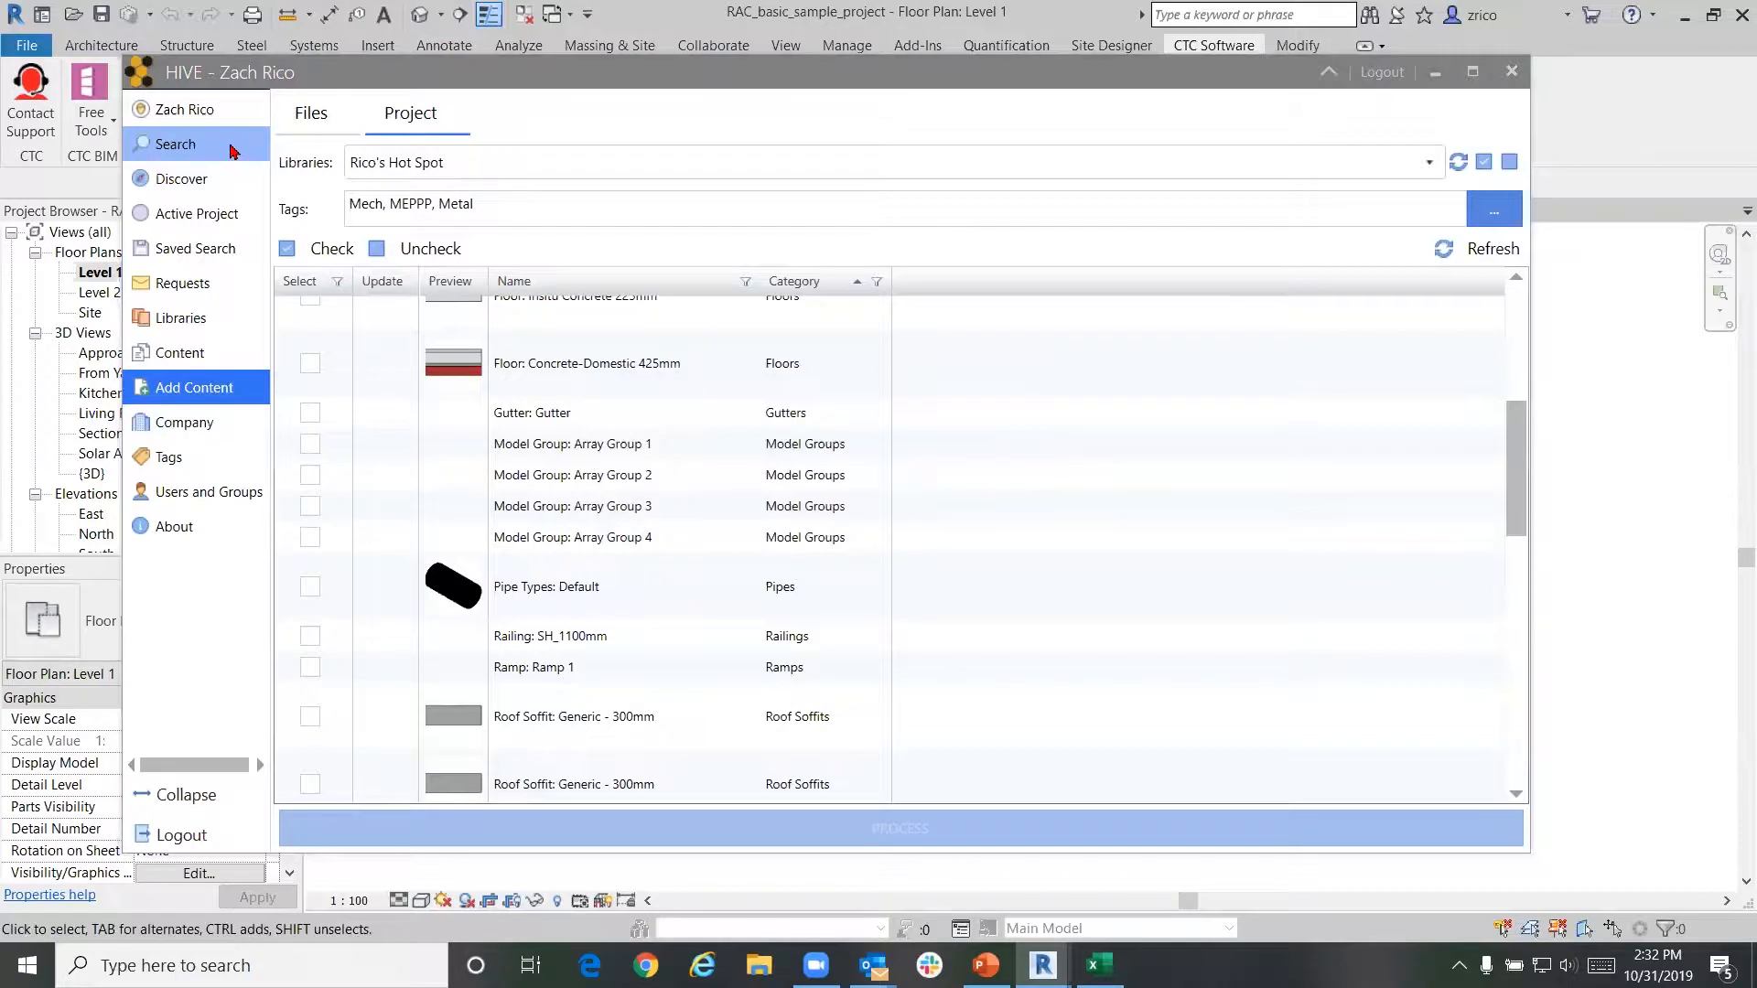
Search Rico's Hot Spot with Only Revit content off, showing non-Revit files like Curtain Wall 1.png
click(231, 149)
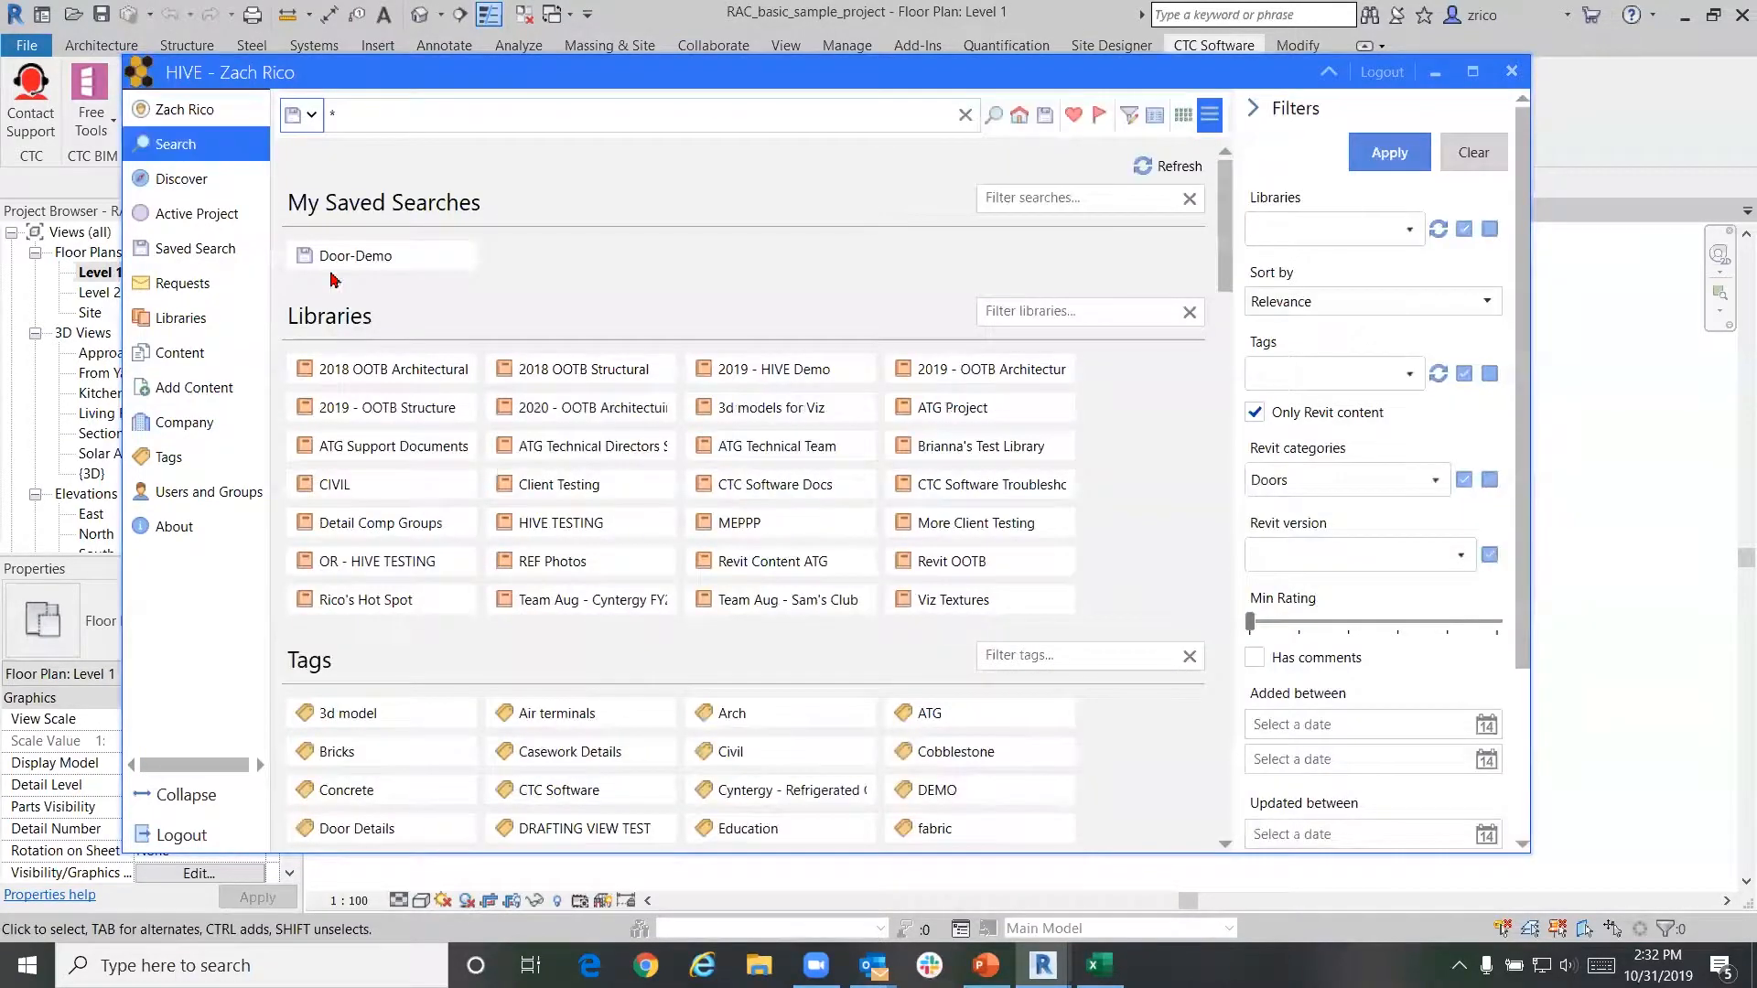
click(403, 597)
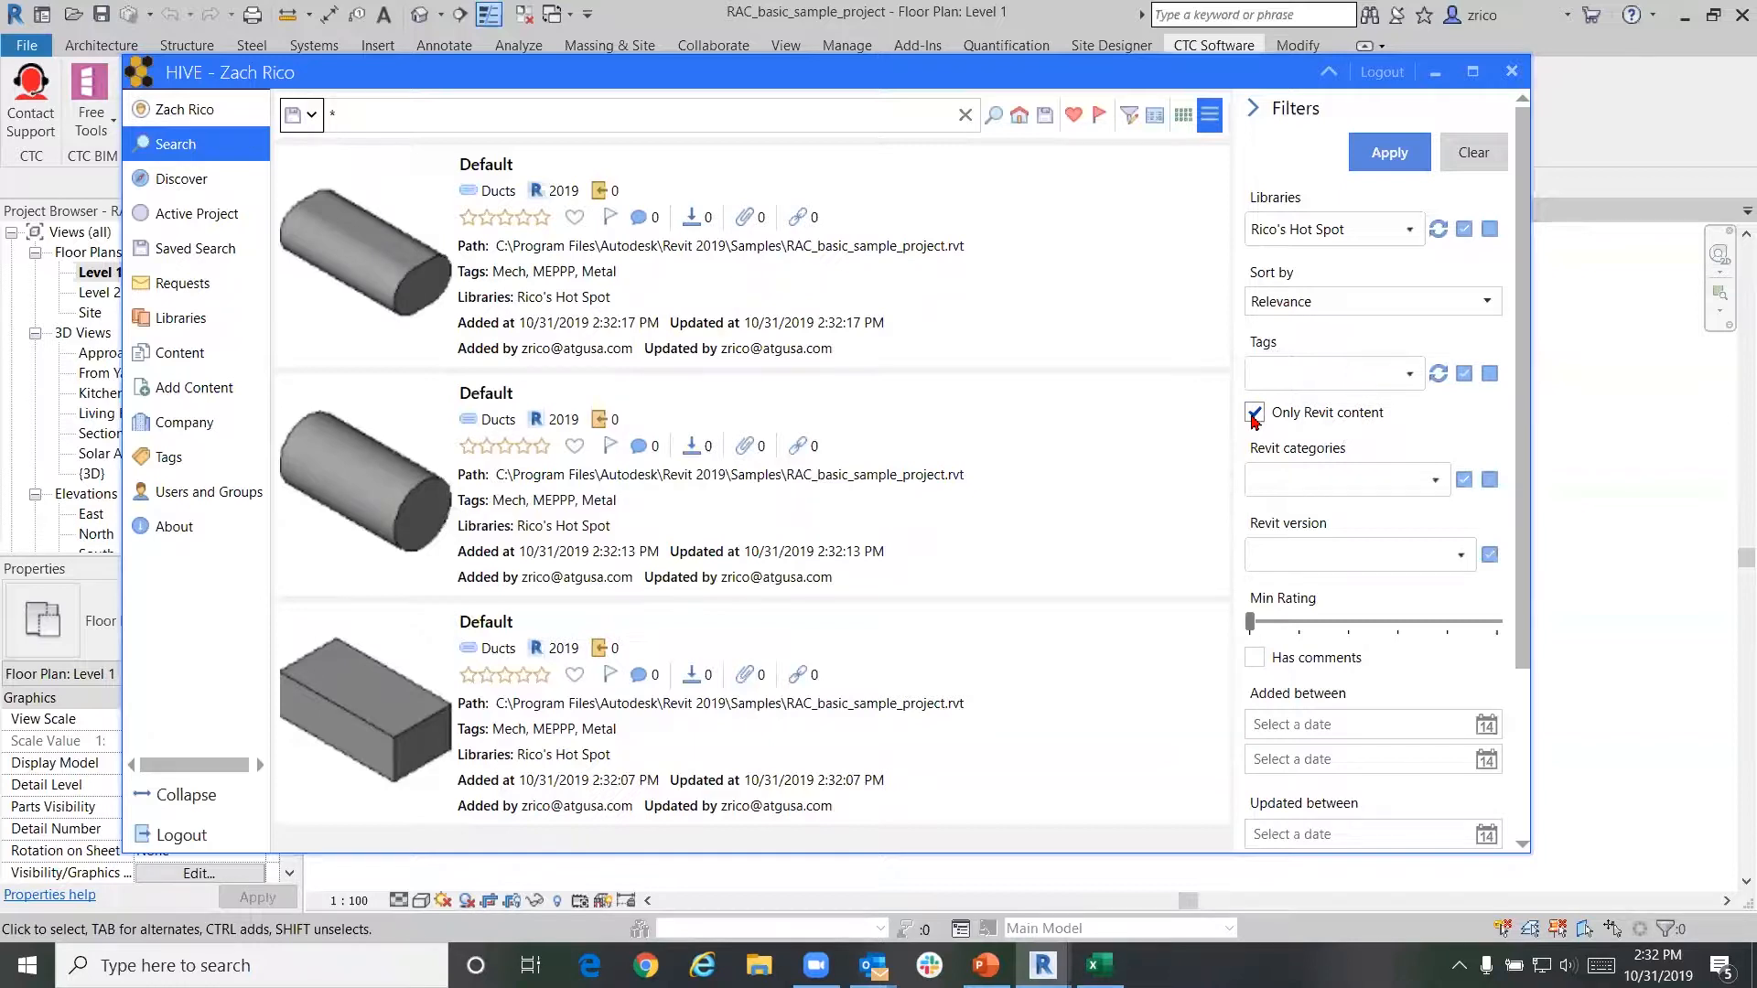
click(1253, 413)
click(1386, 165)
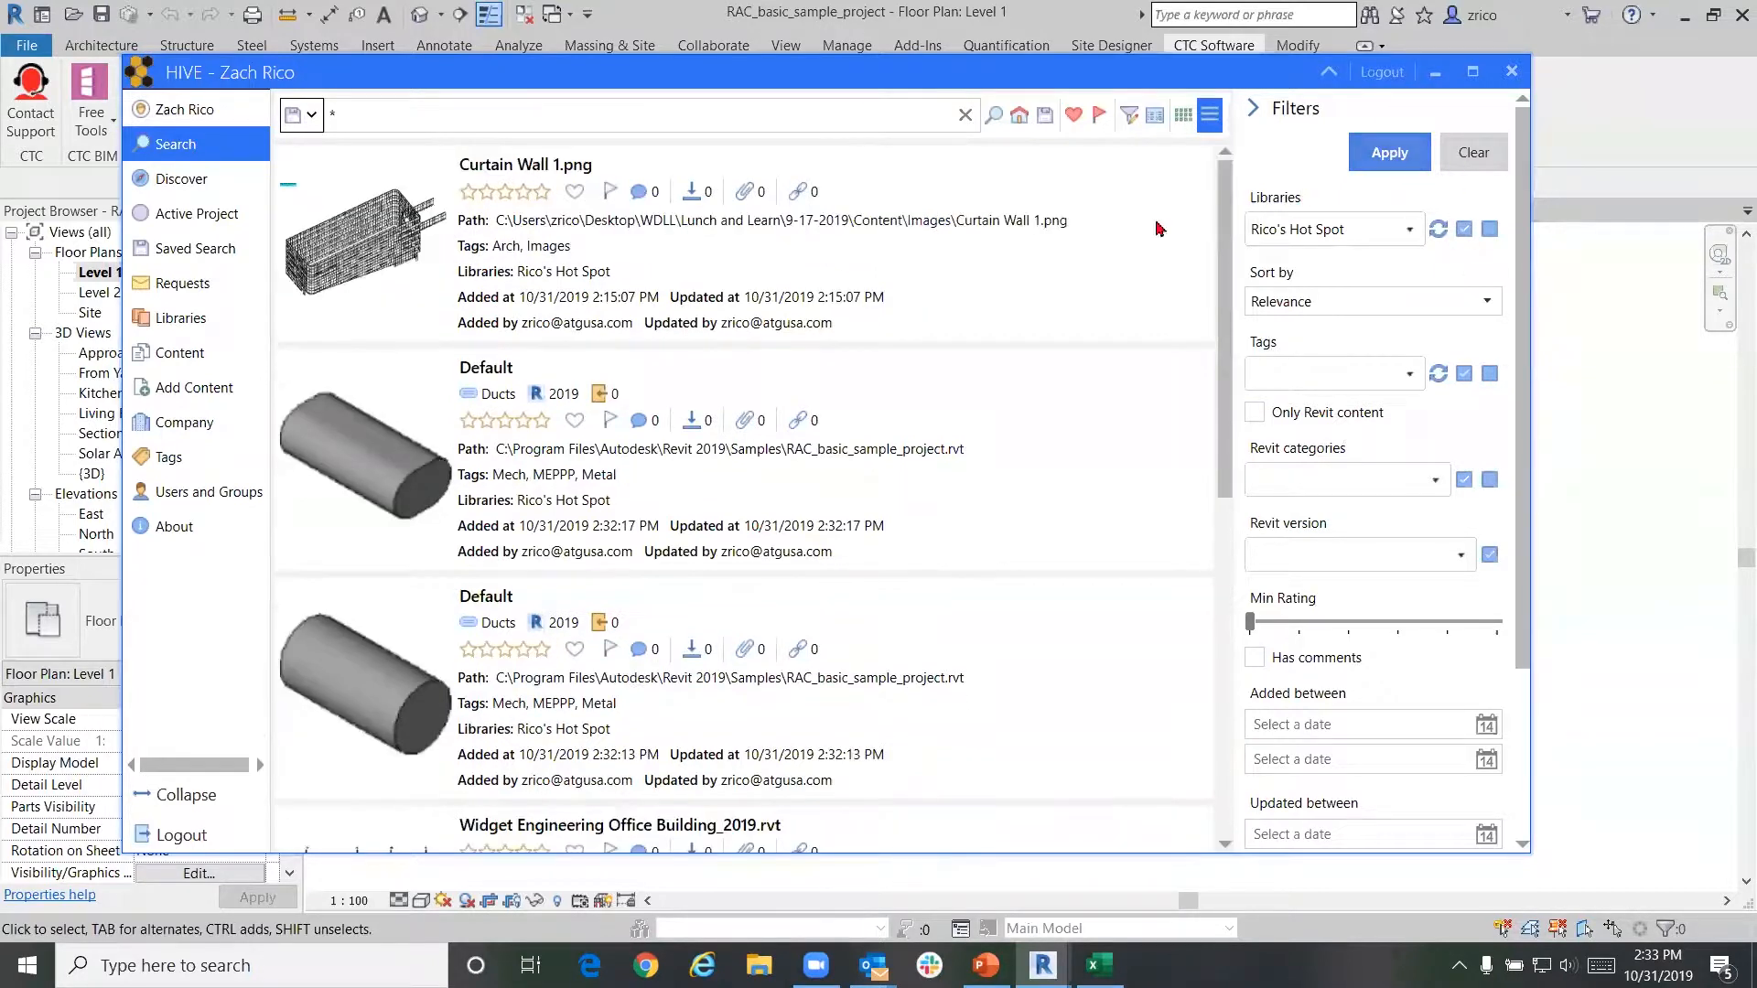
scroll(998, 292, down, 5)
scroll(993, 343, up, 5)
scroll(993, 344, down, 5)
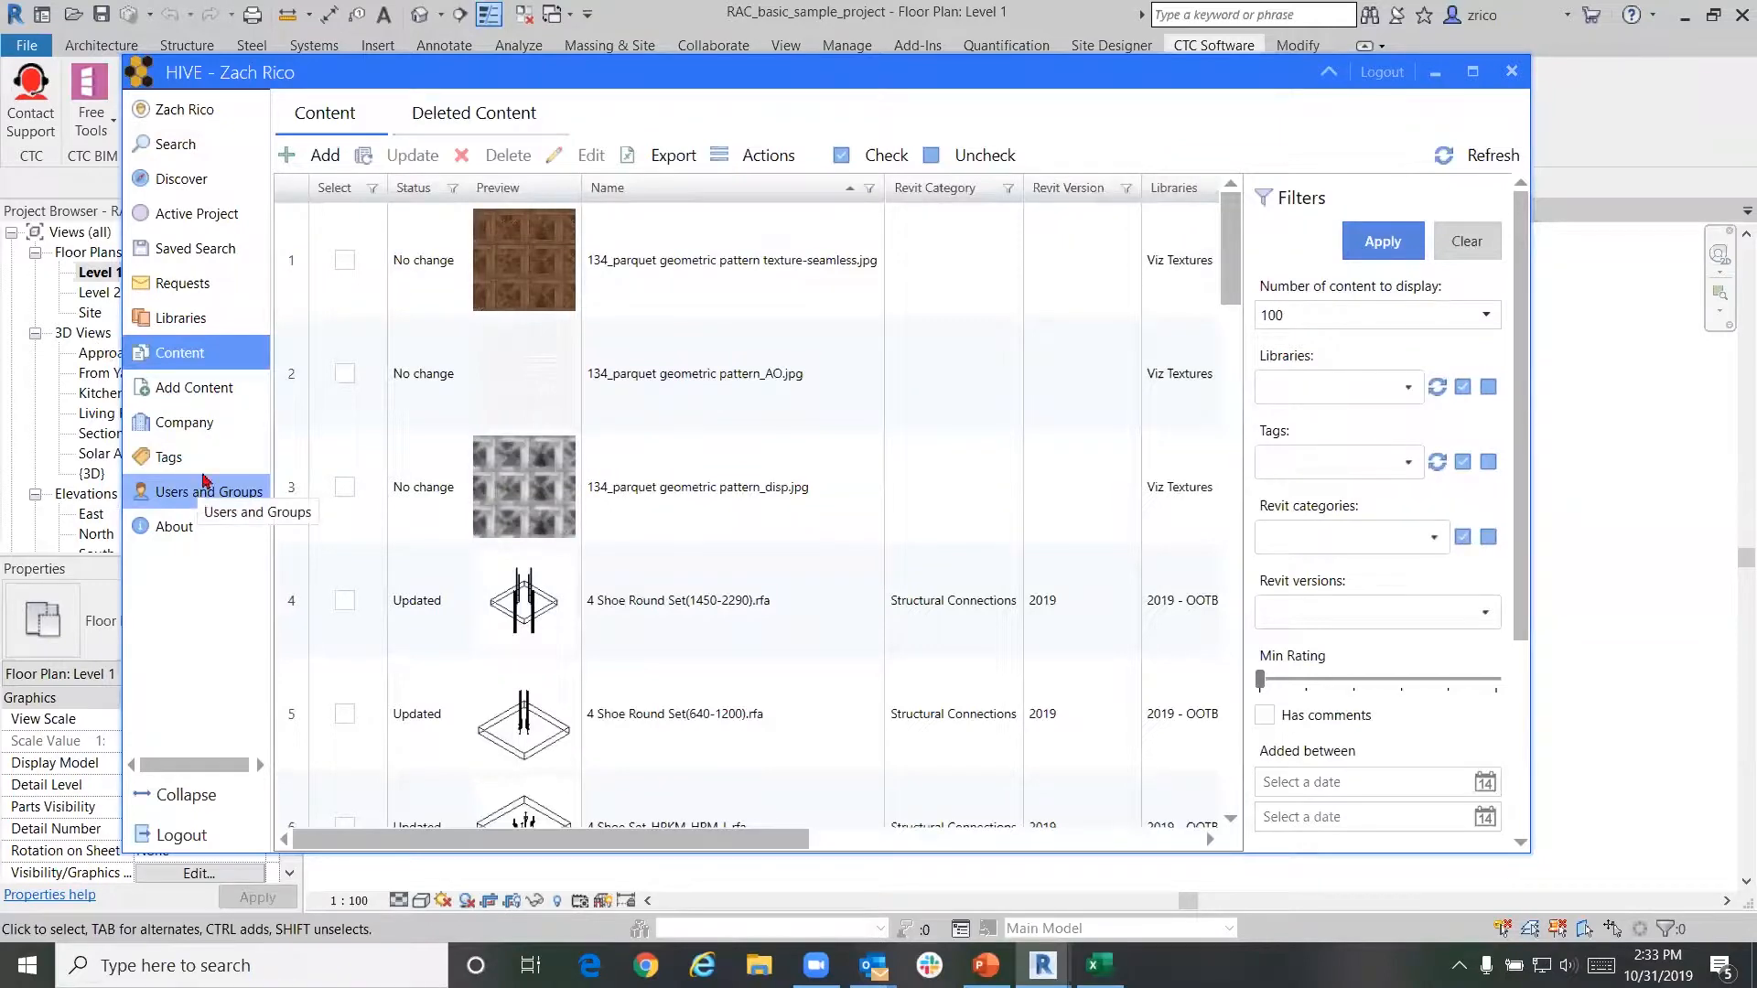
Preview a content item's thumbnail in the search results
mouse_move(524, 355)
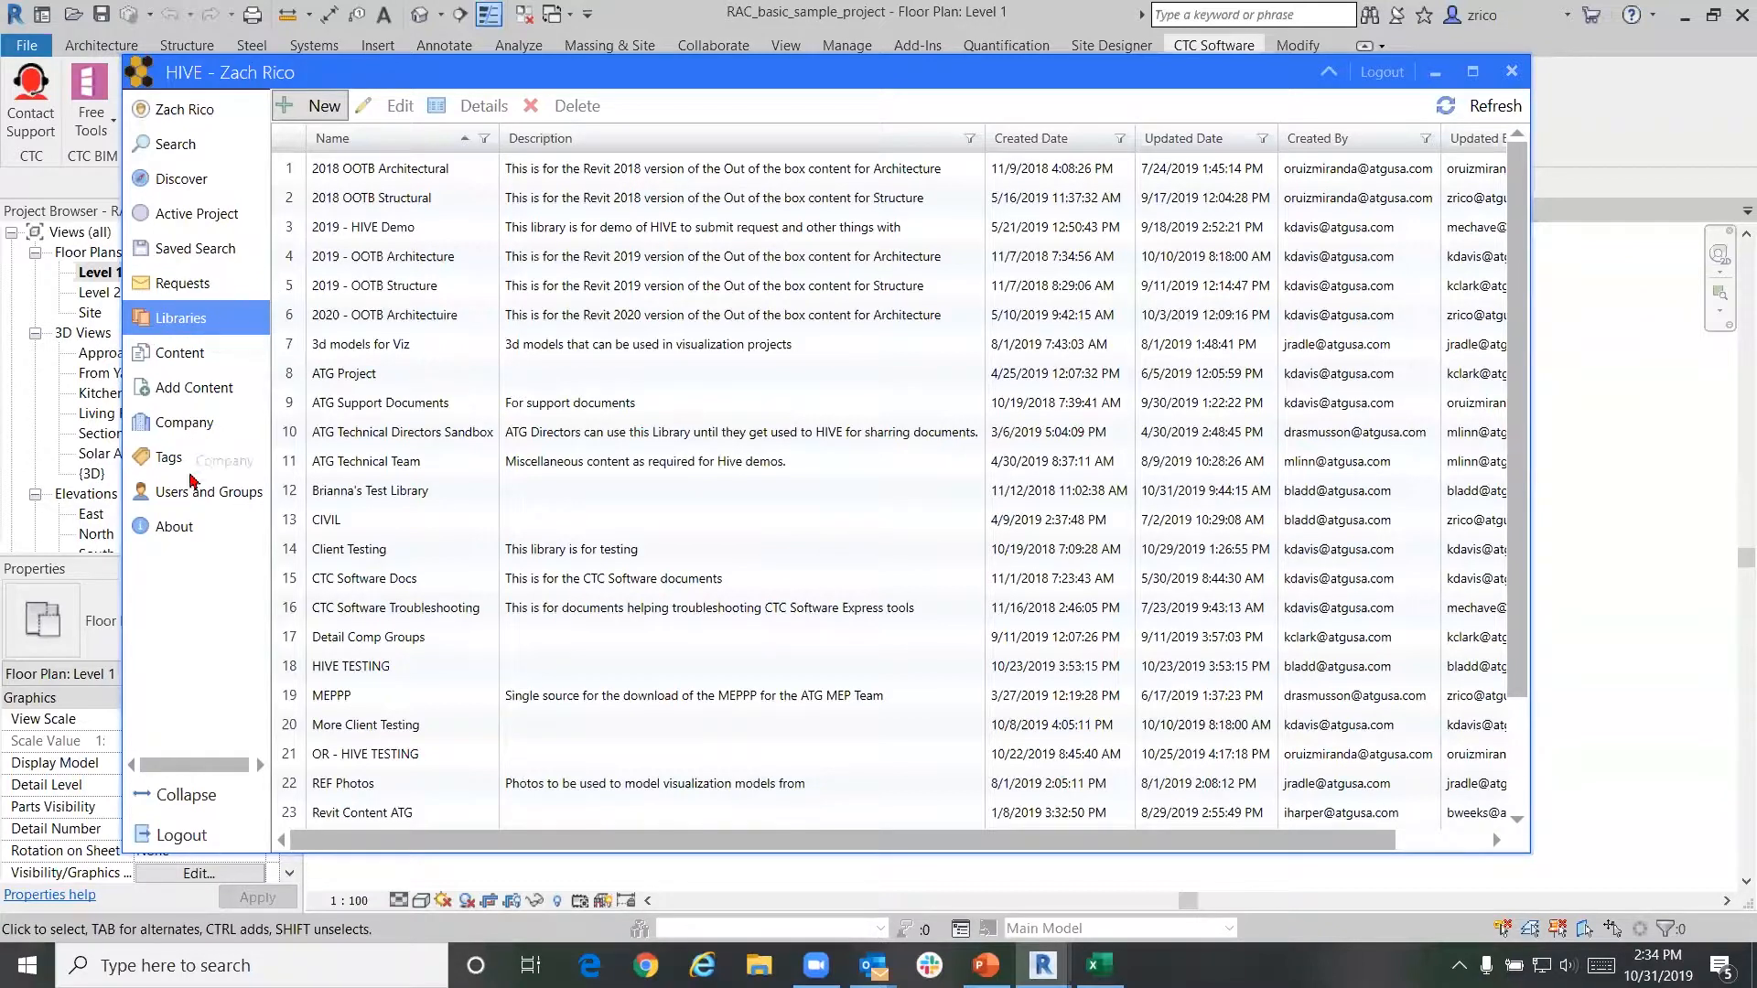
Show HIVE's About page, confirming version 20.0.1 is up to date
click(197, 534)
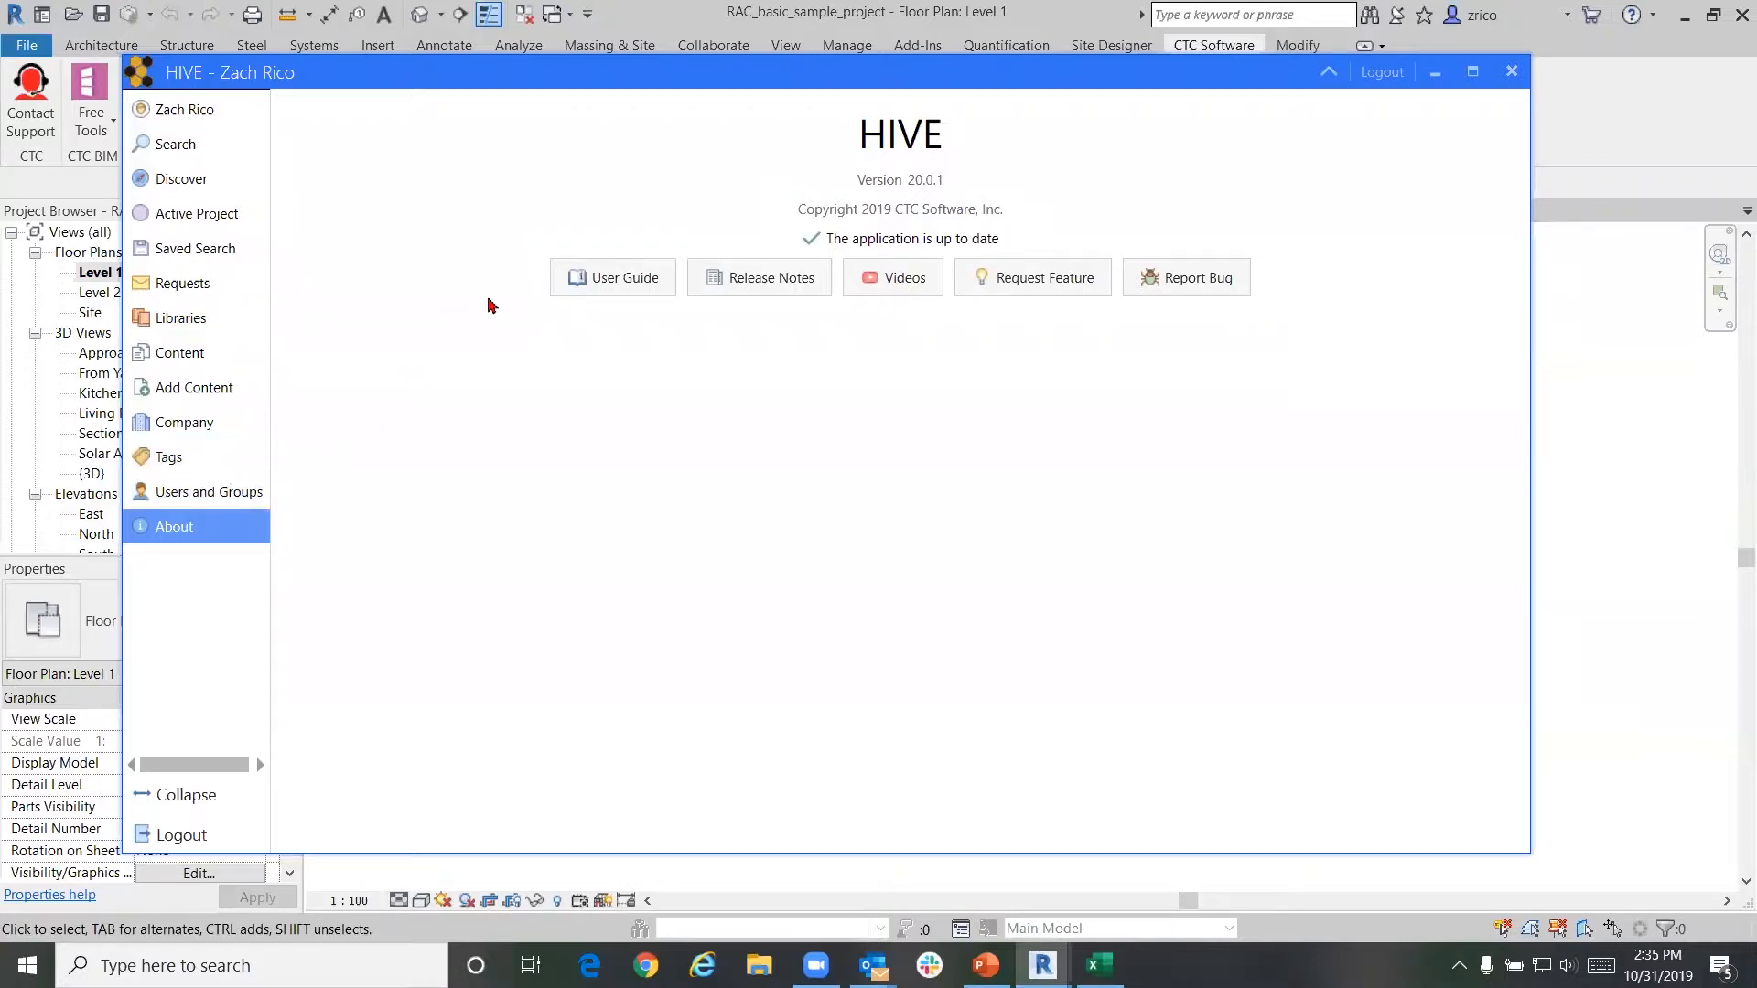
Open the User Guide, Release Notes, Videos and Request Feature links, then return to the webinar slides
click(615, 285)
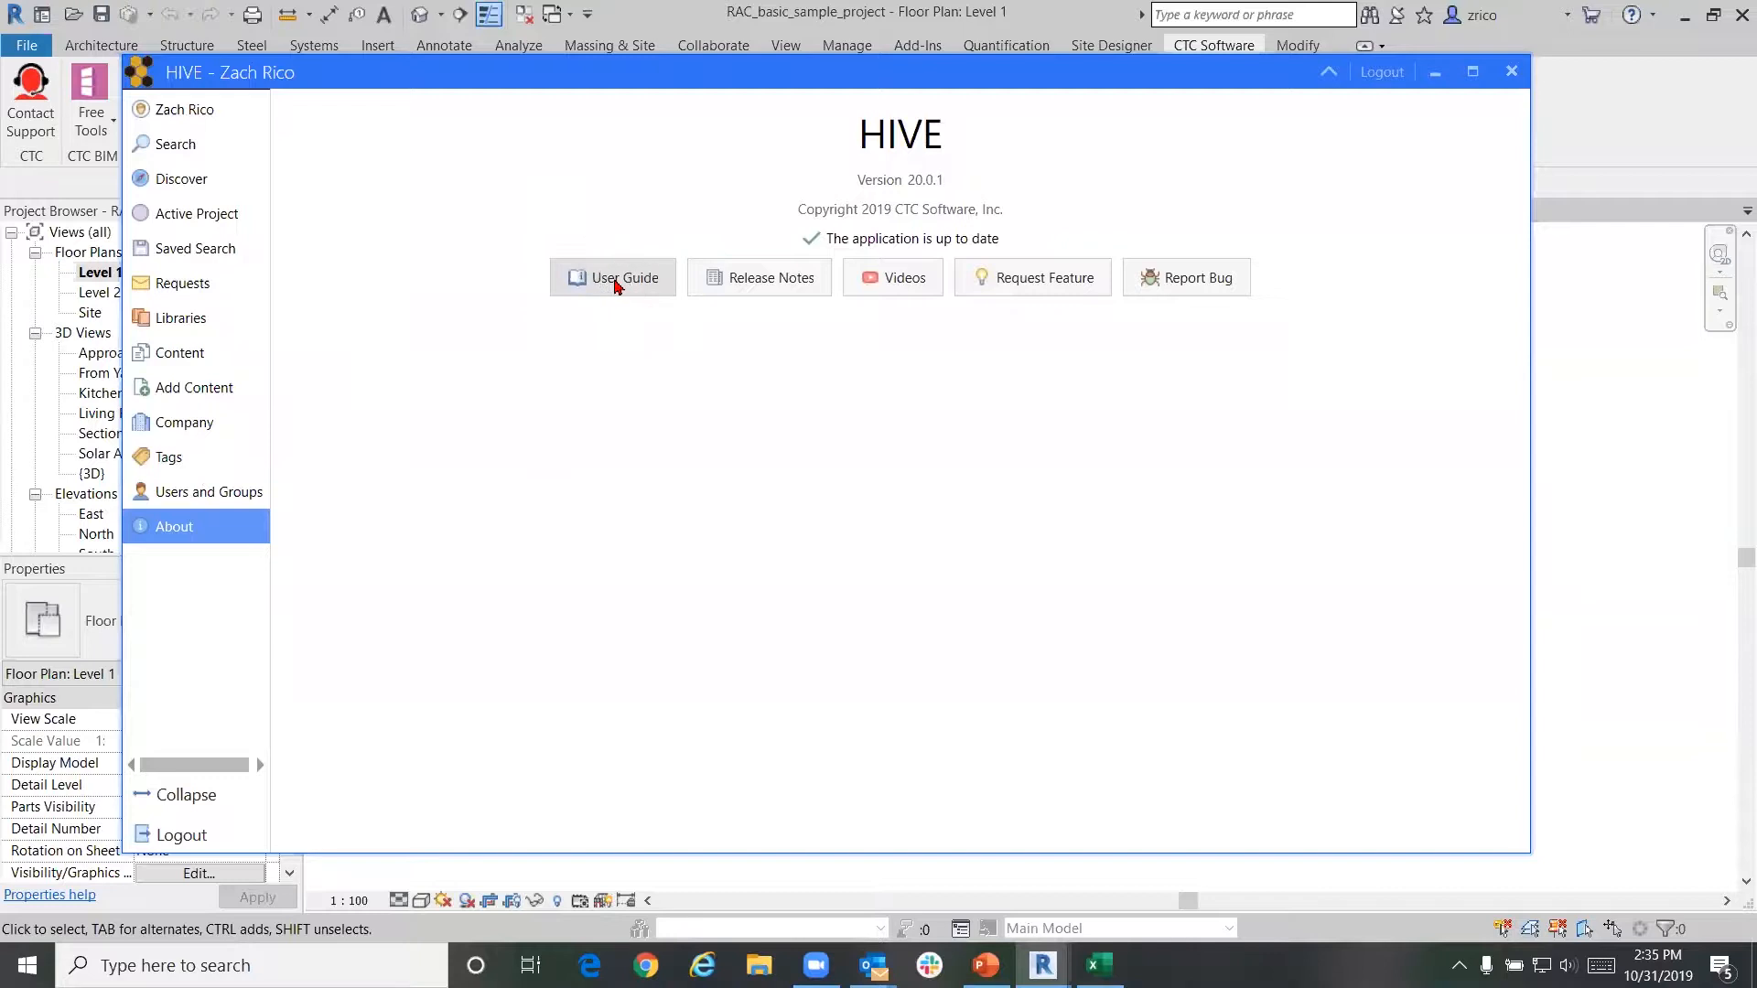
click(805, 299)
click(806, 298)
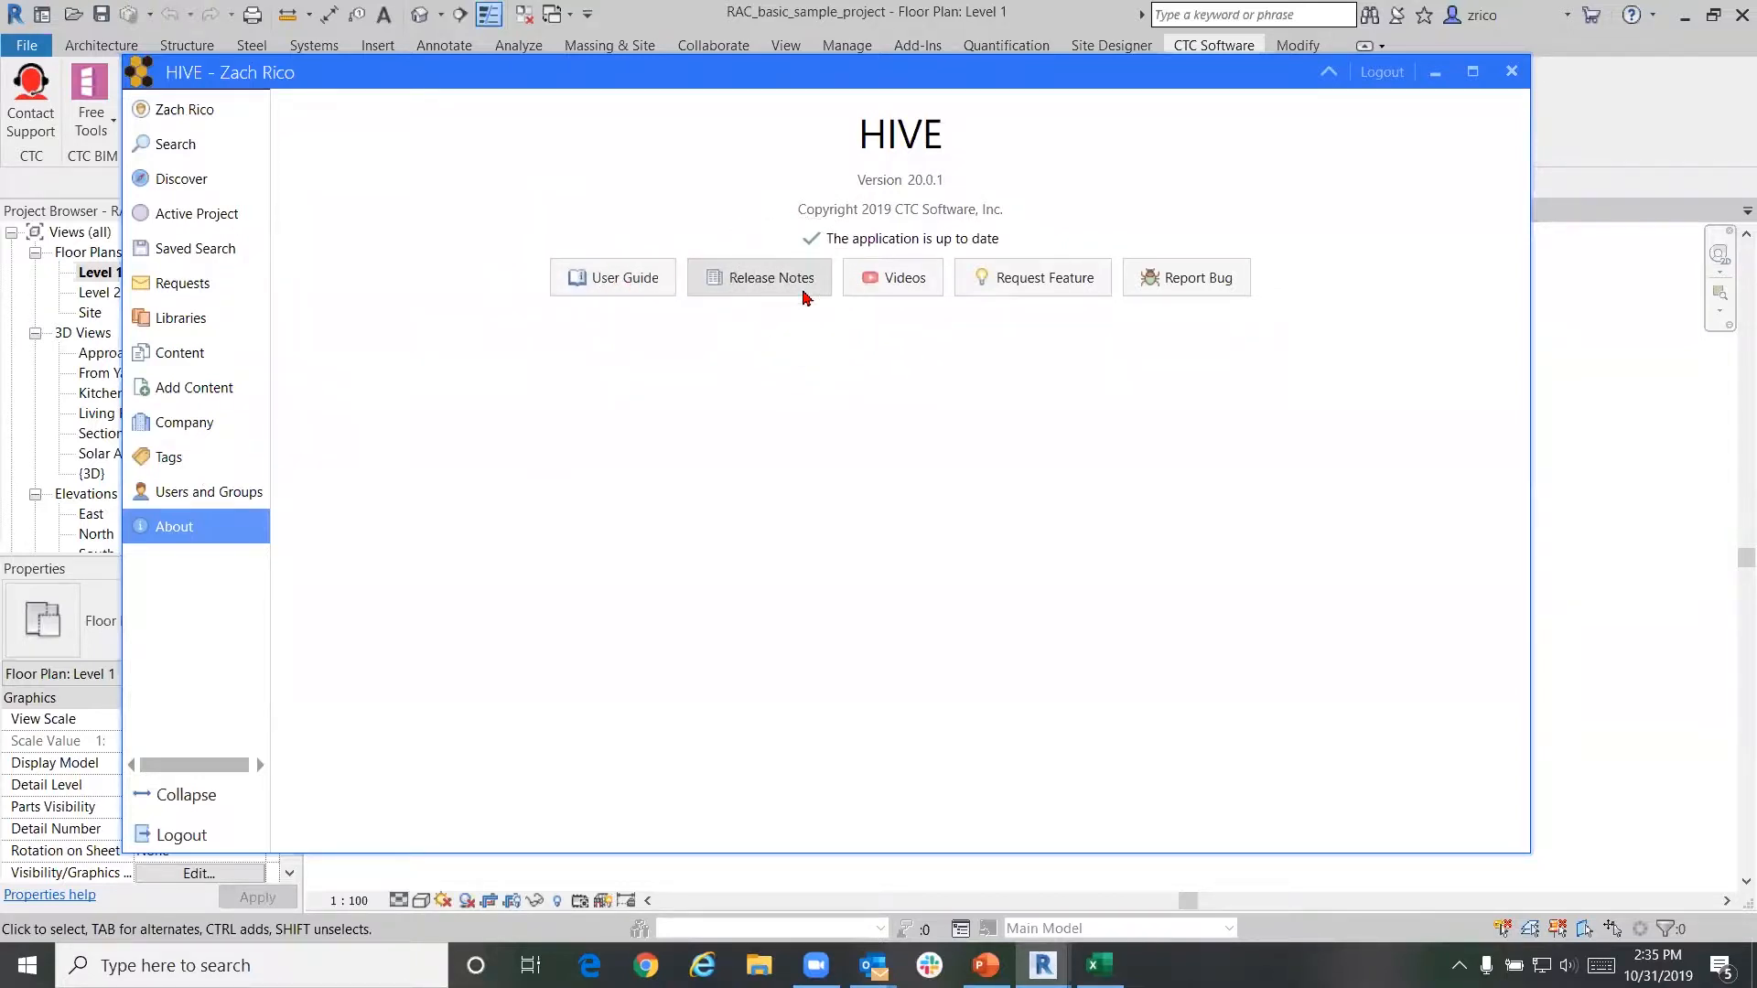
click(862, 291)
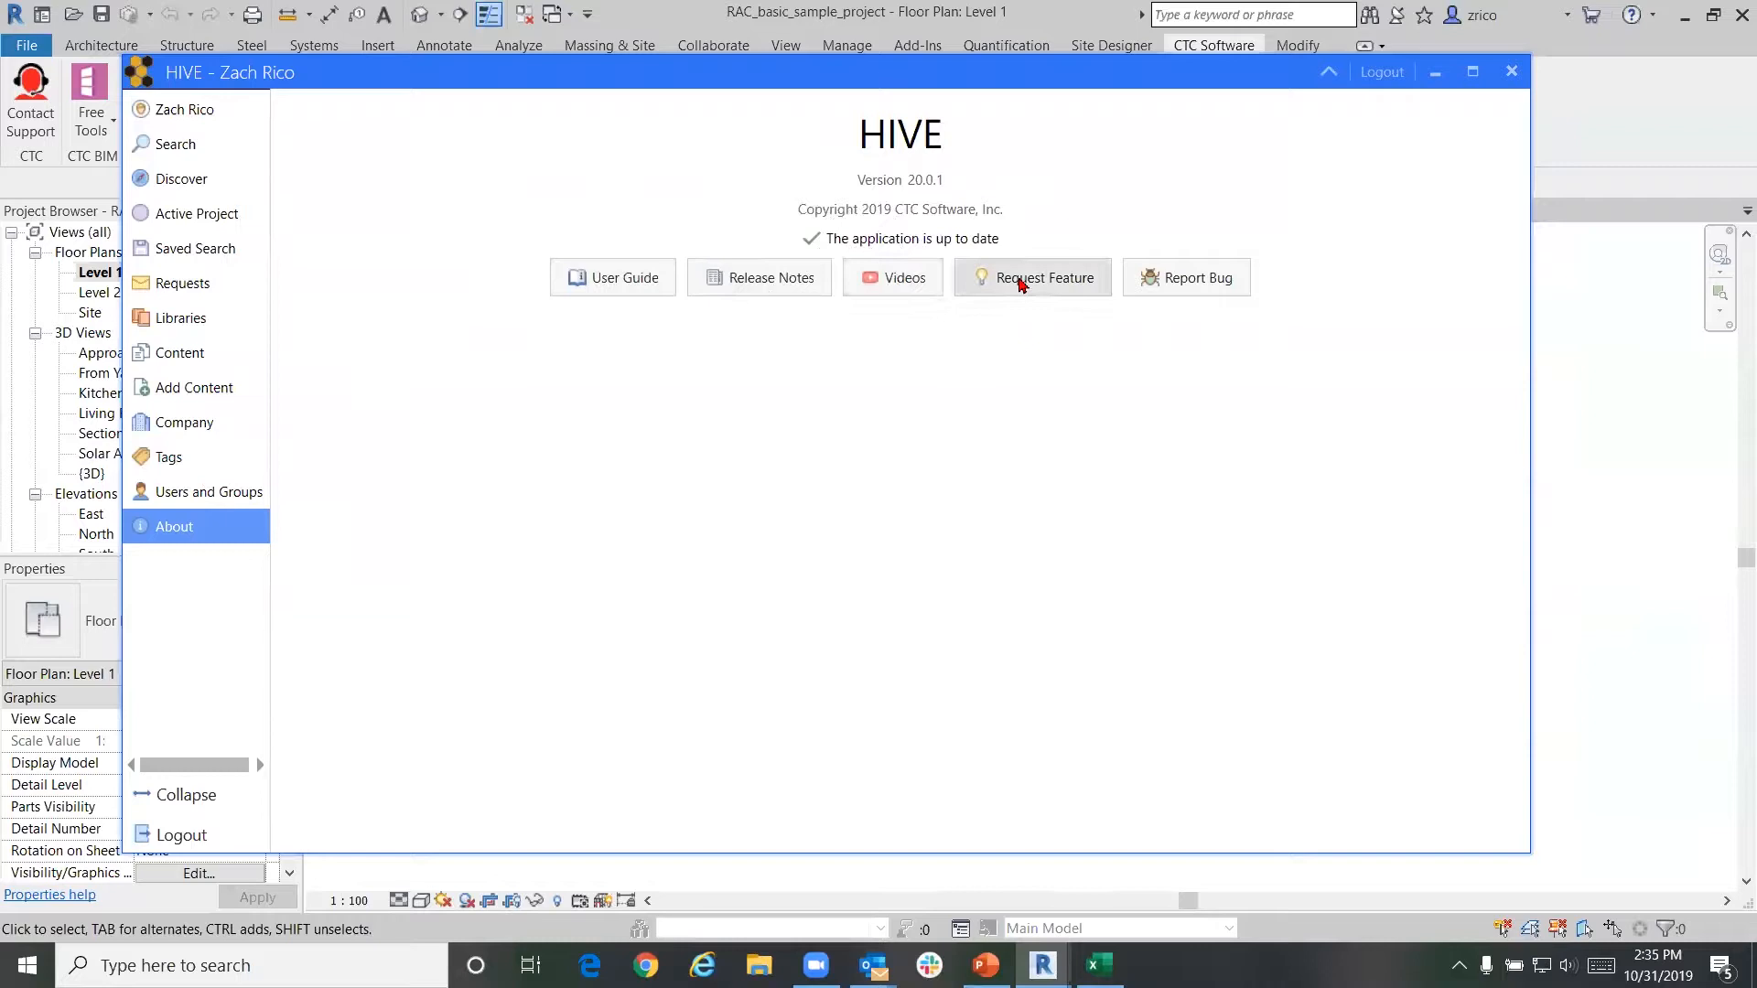
click(1021, 284)
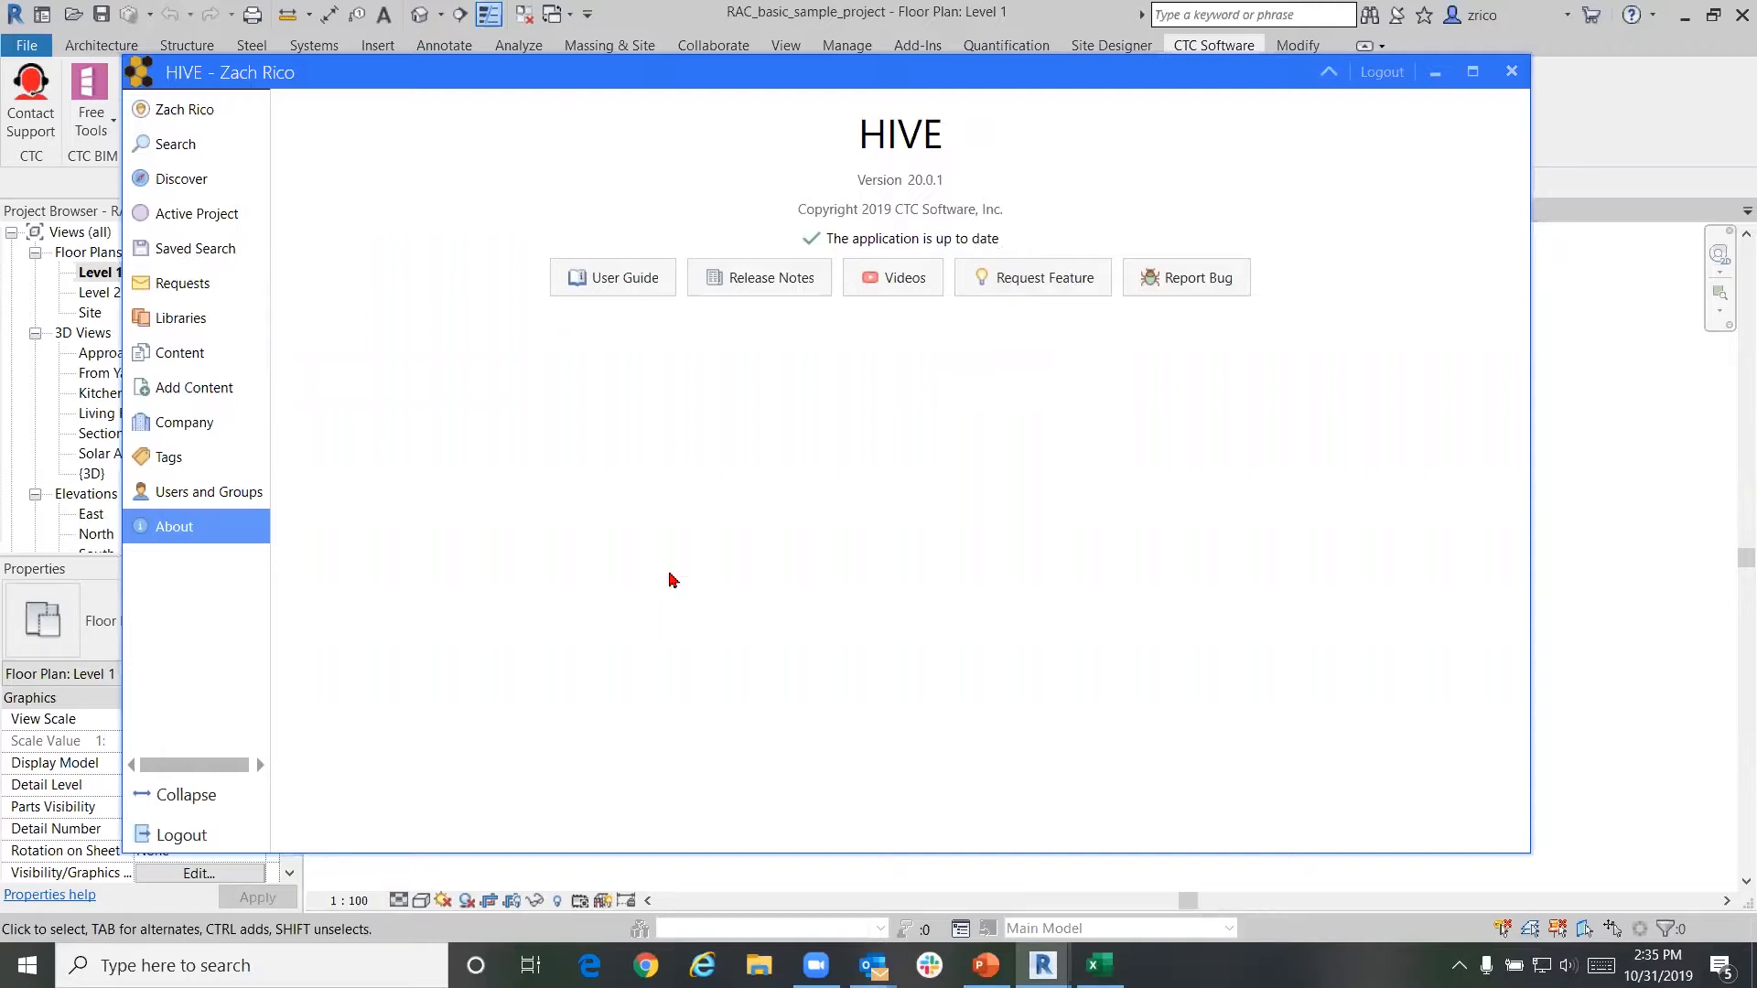
click(988, 963)
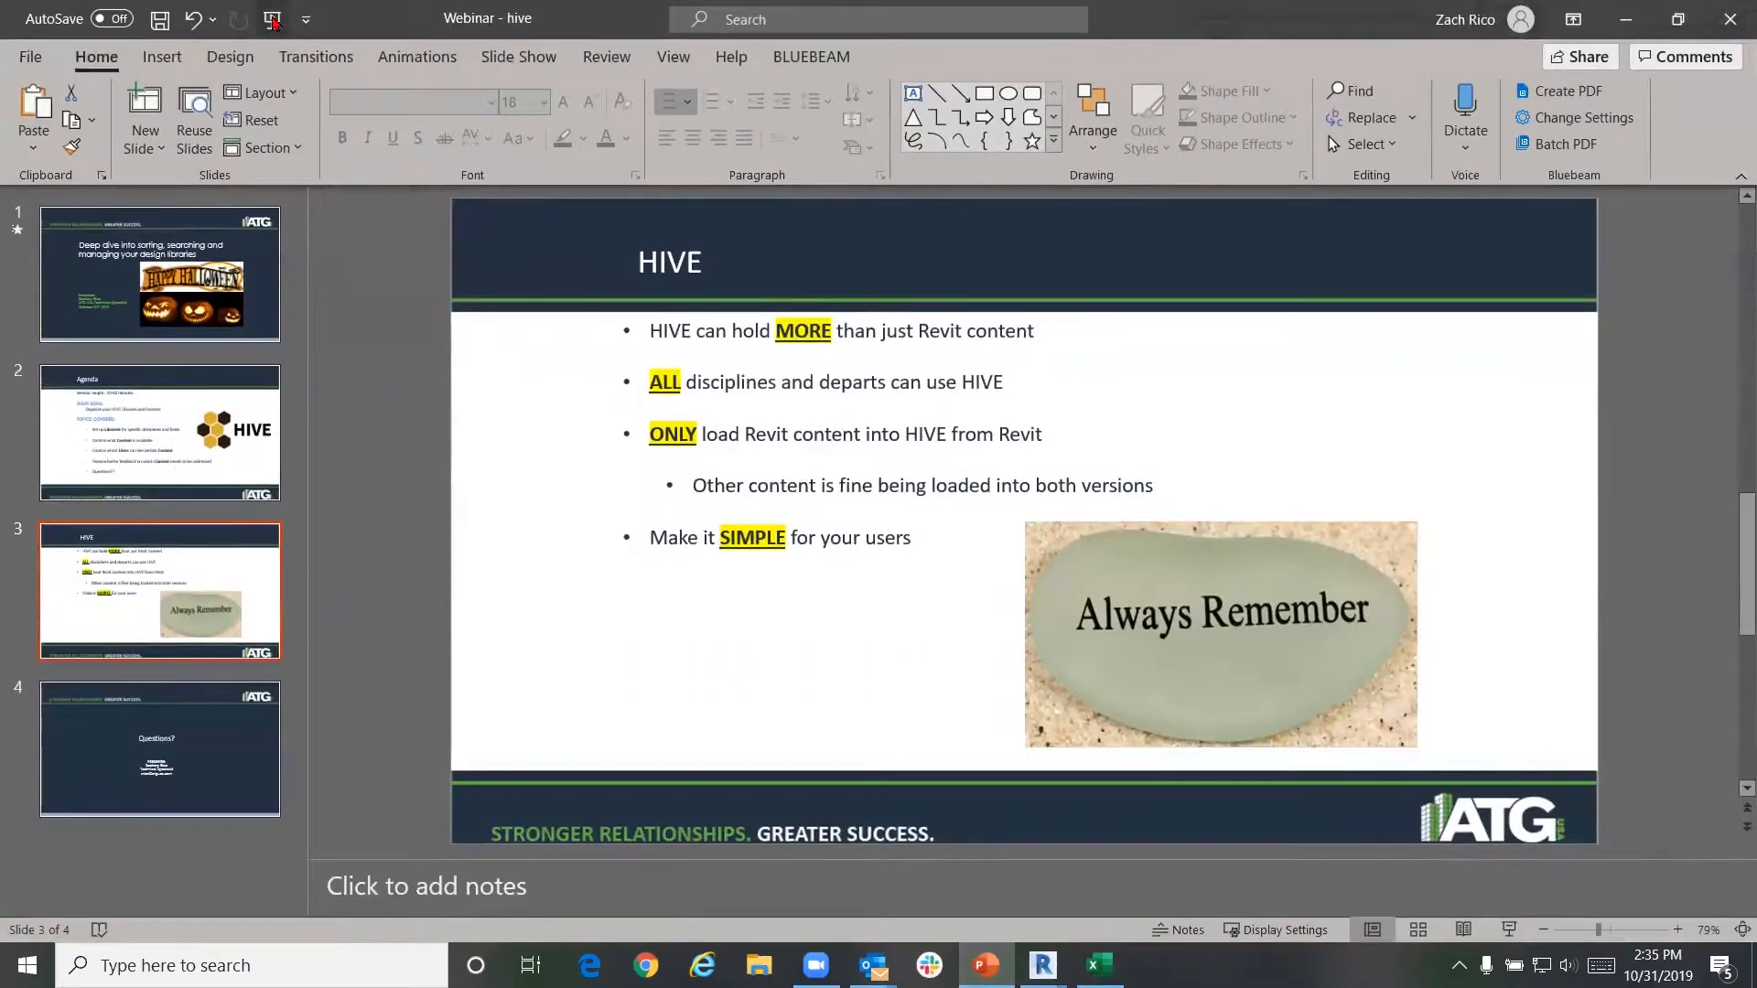
Start the Webinar - hive slide show full screen with displays swapped, advancing past Agenda to the HIVE slide
click(272, 18)
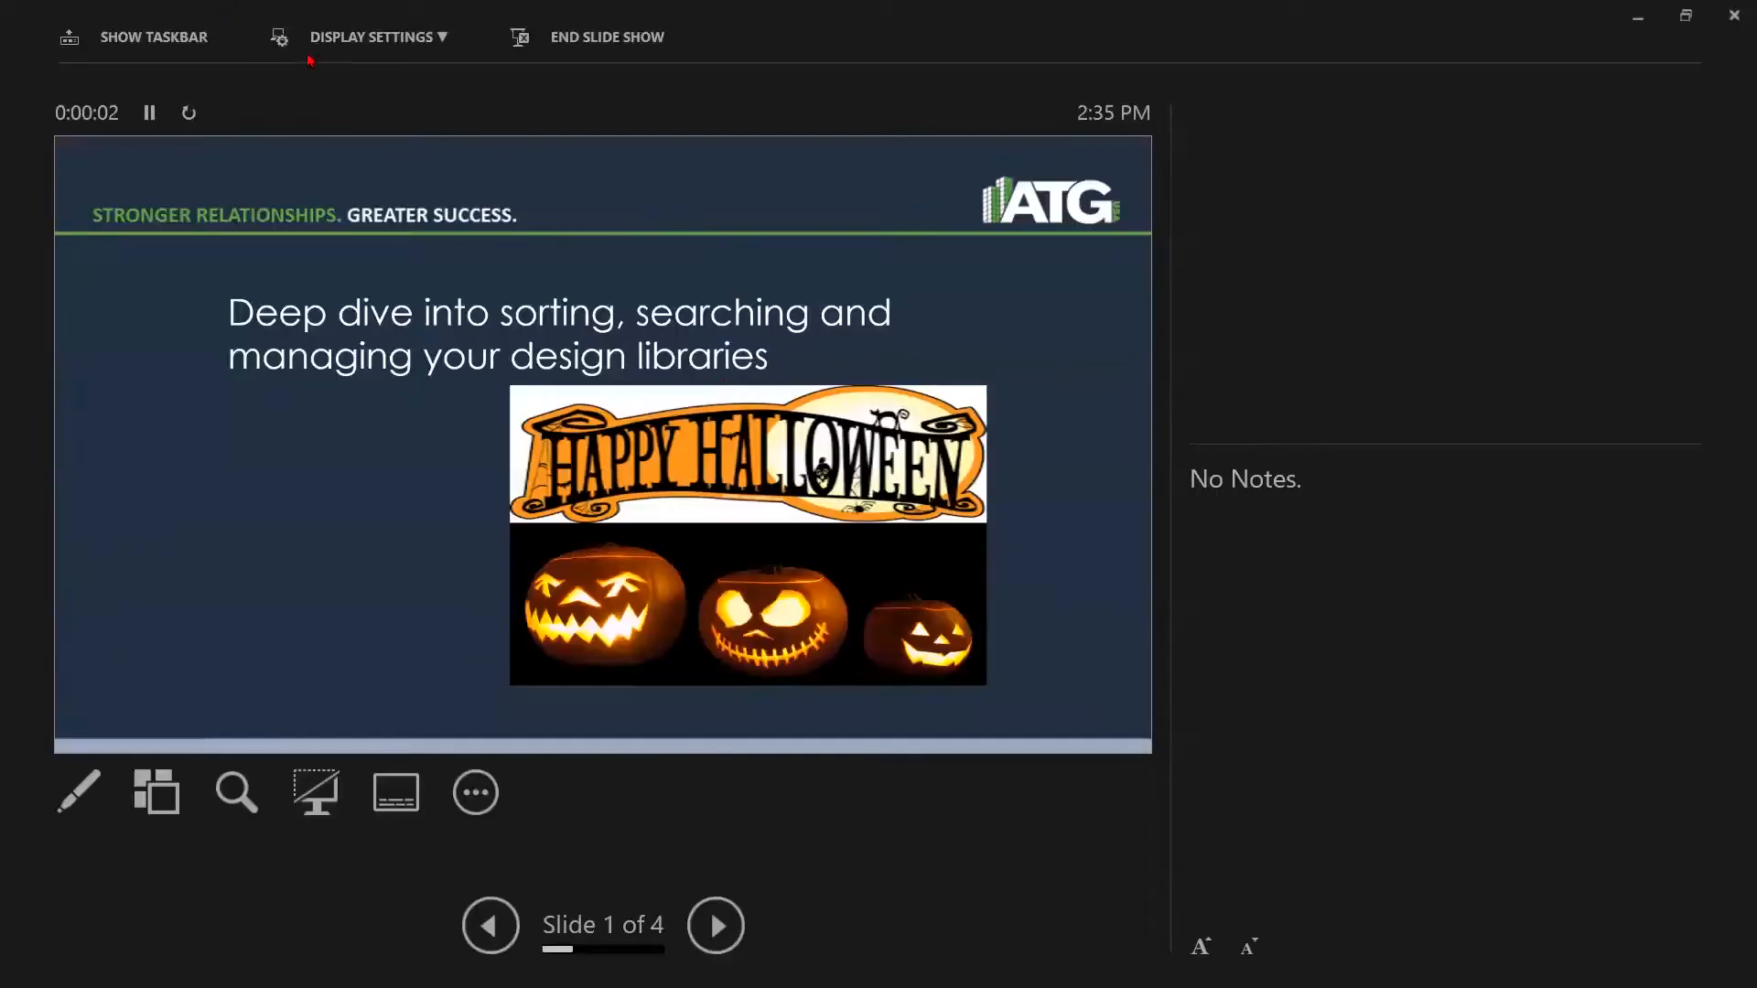
click(430, 41)
click(400, 88)
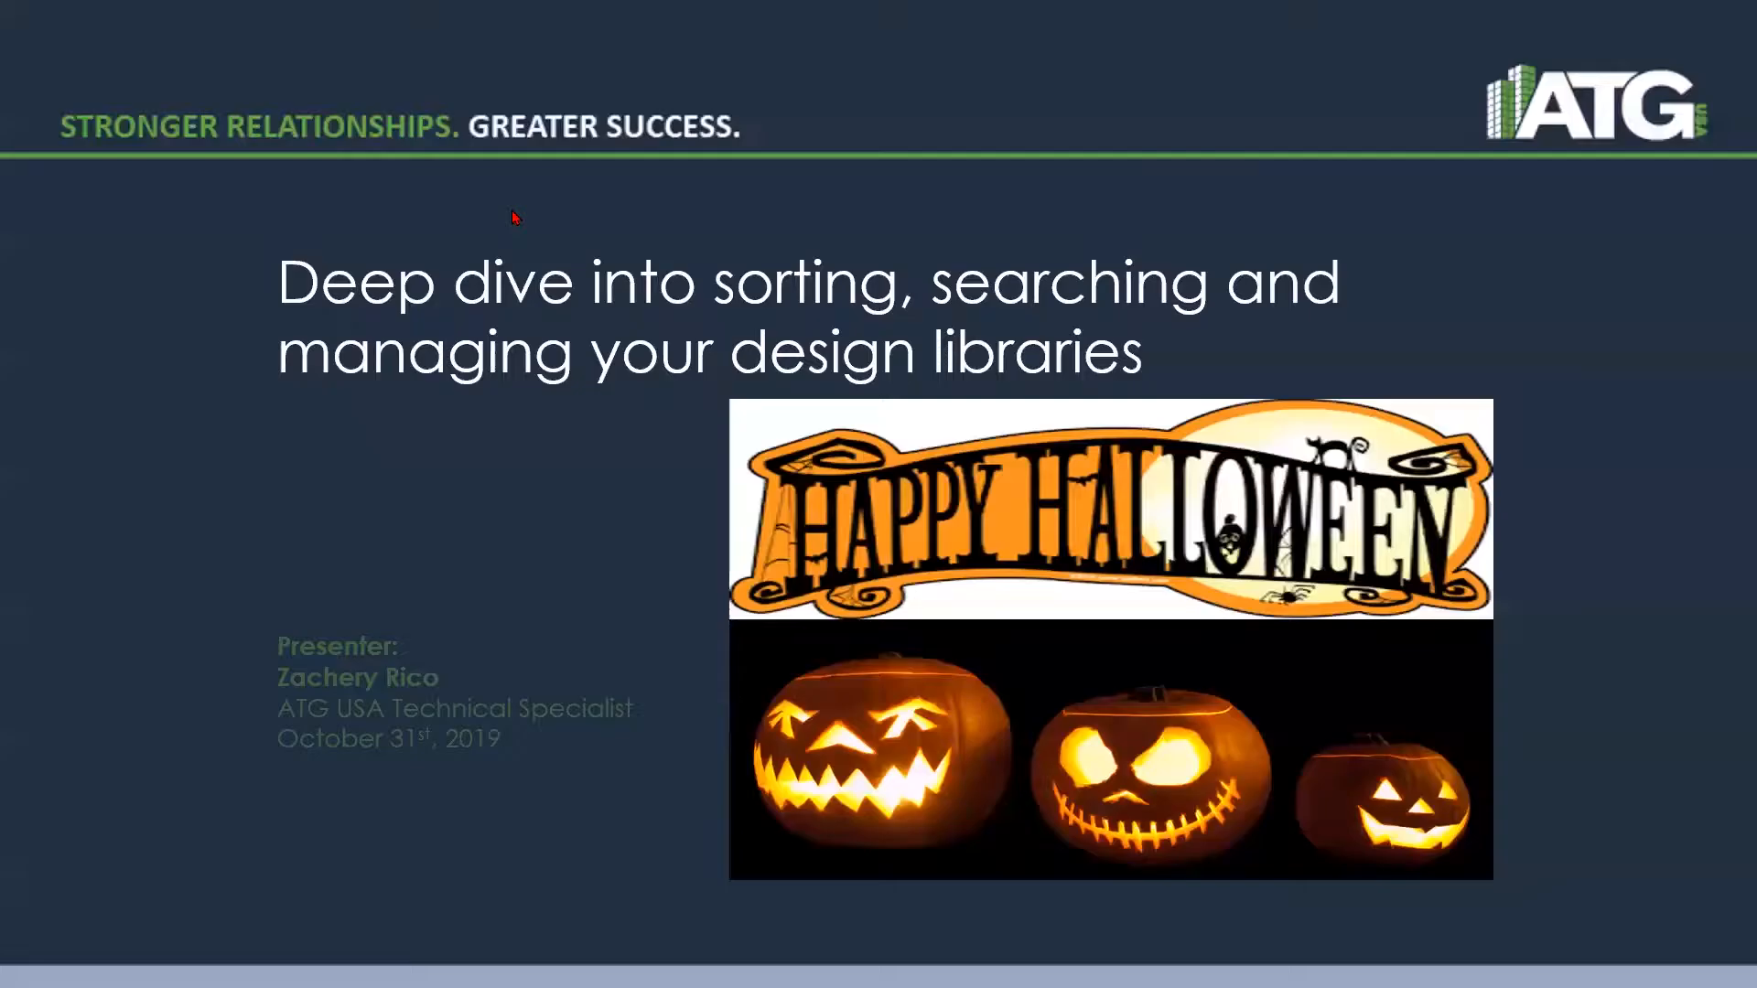
click(1573, 400)
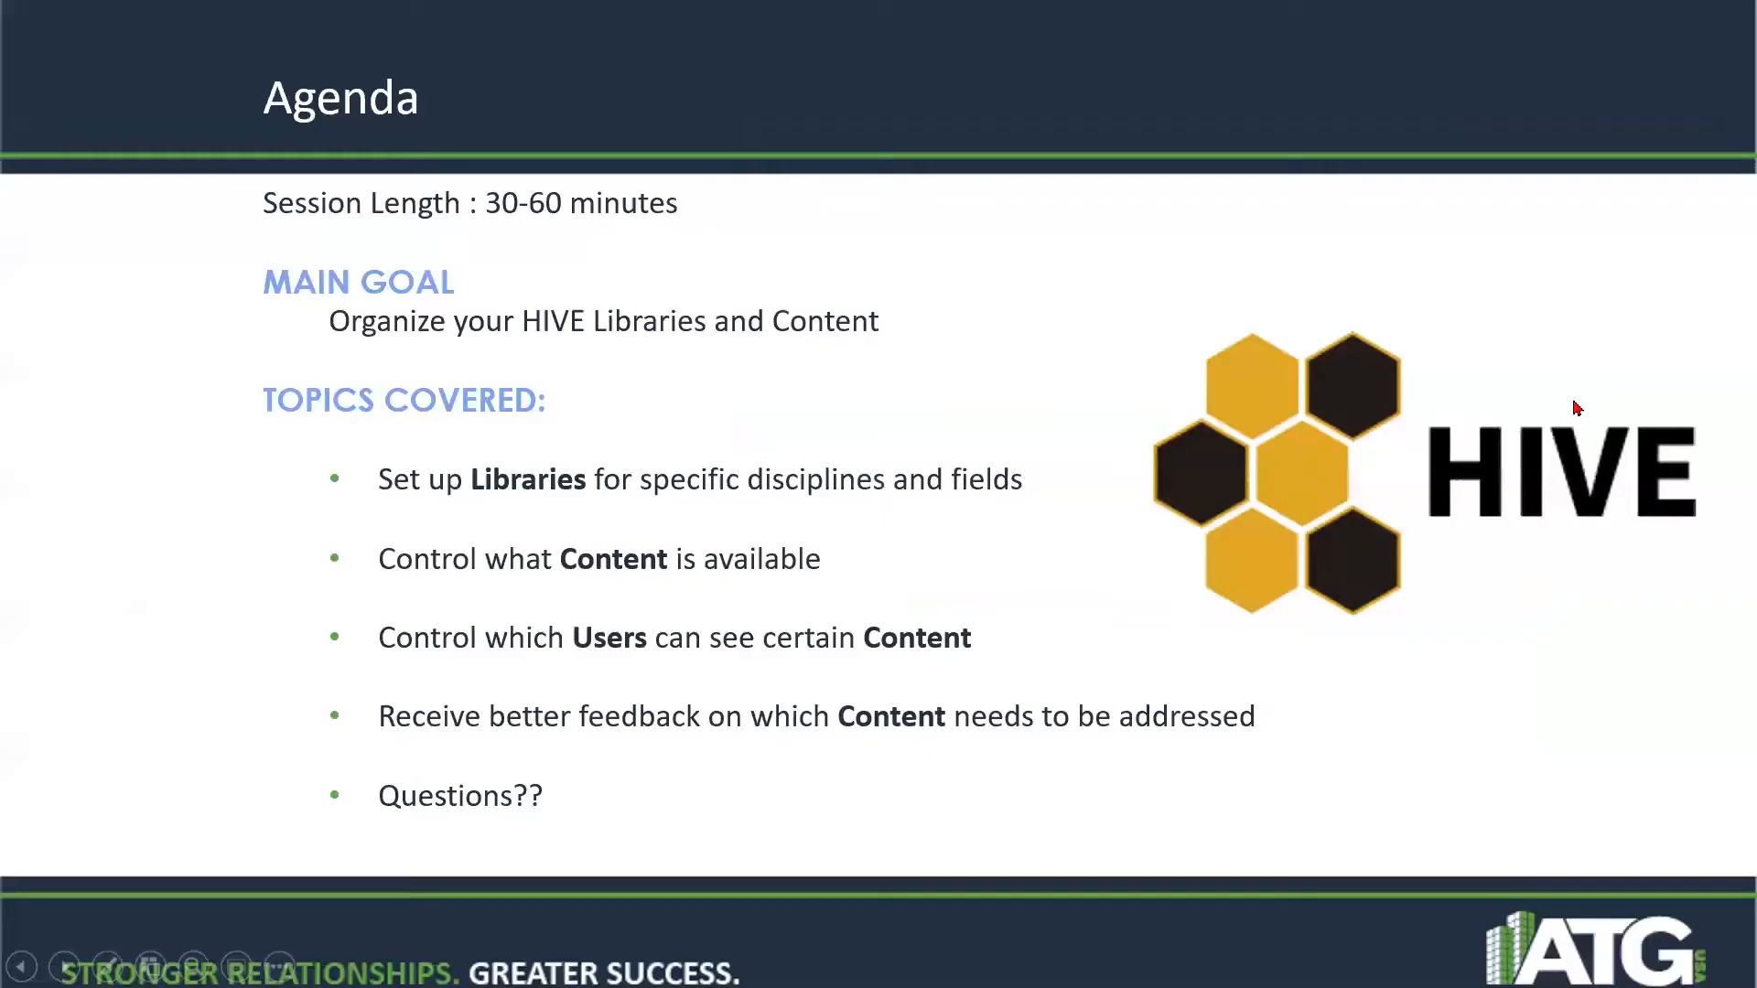
click(1573, 400)
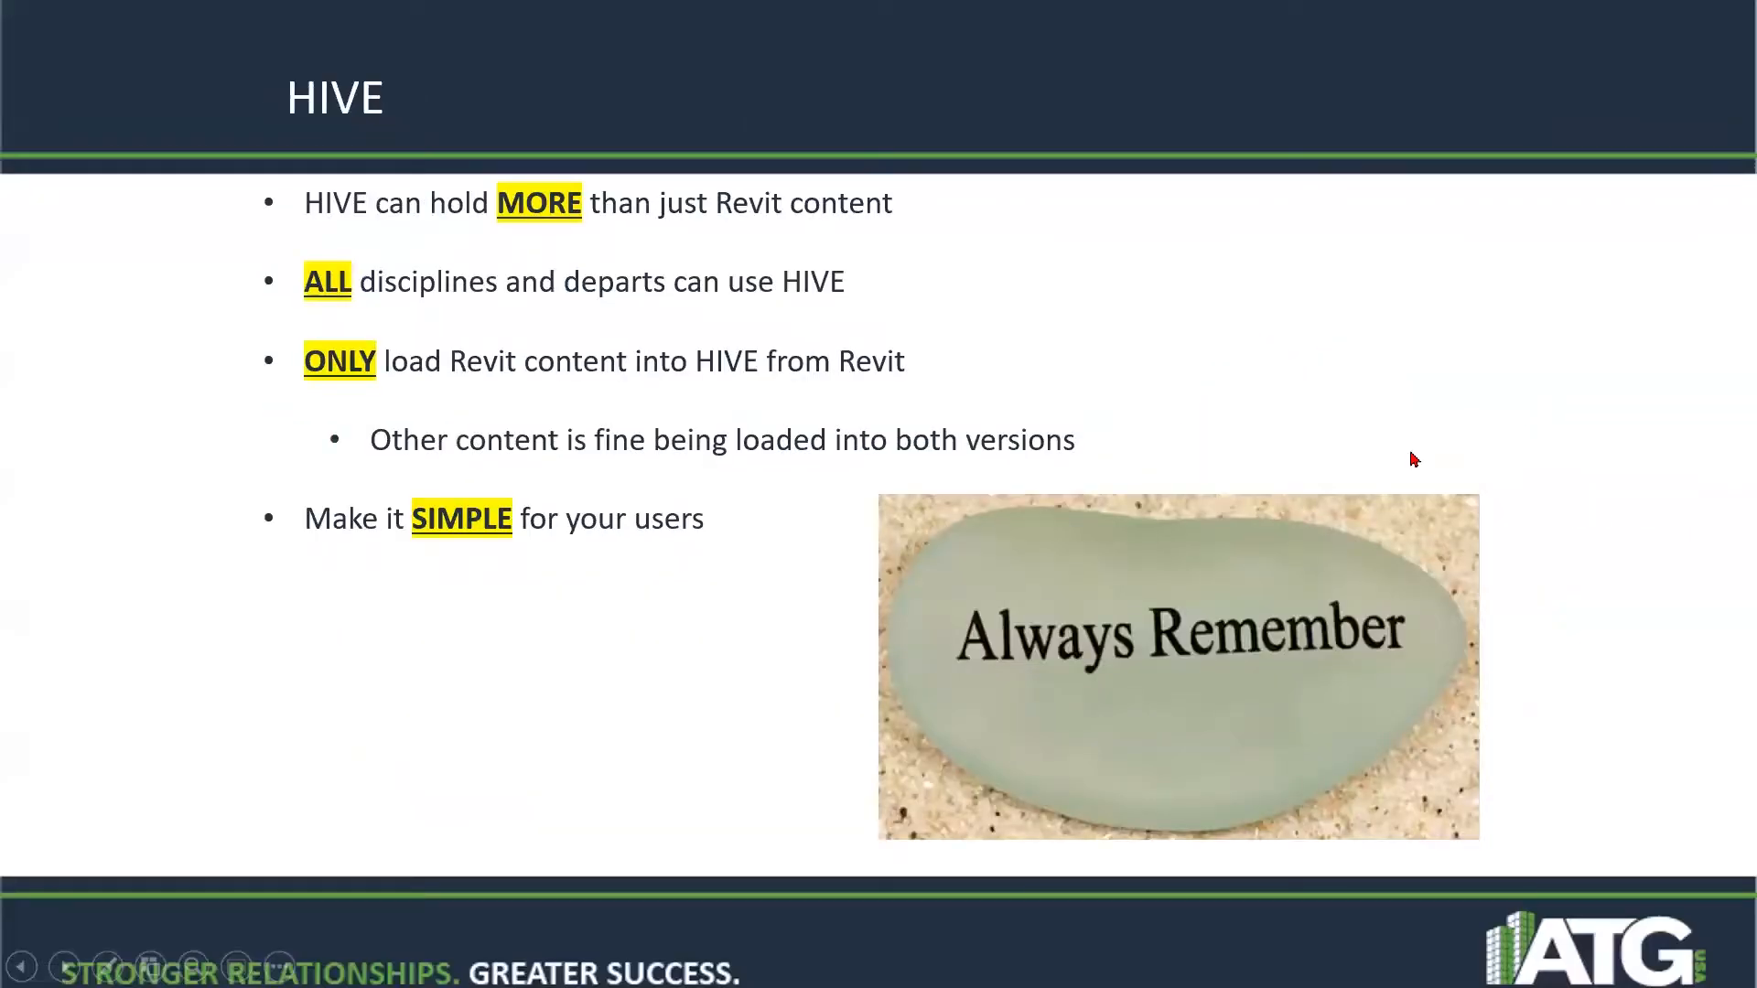